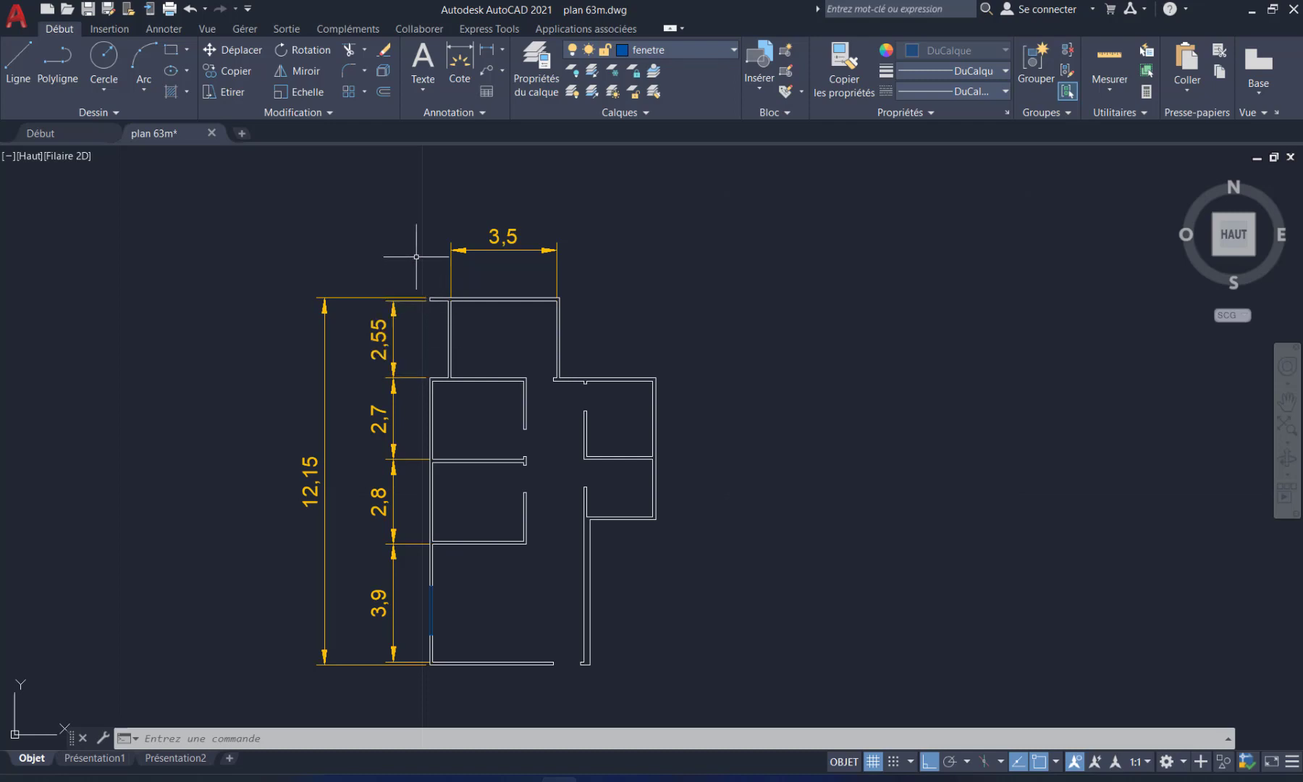
Step: Delete the vertical dimensions beside the plan with a crossing selection, and try a window selection on the 3,5 dimension
click(416, 256)
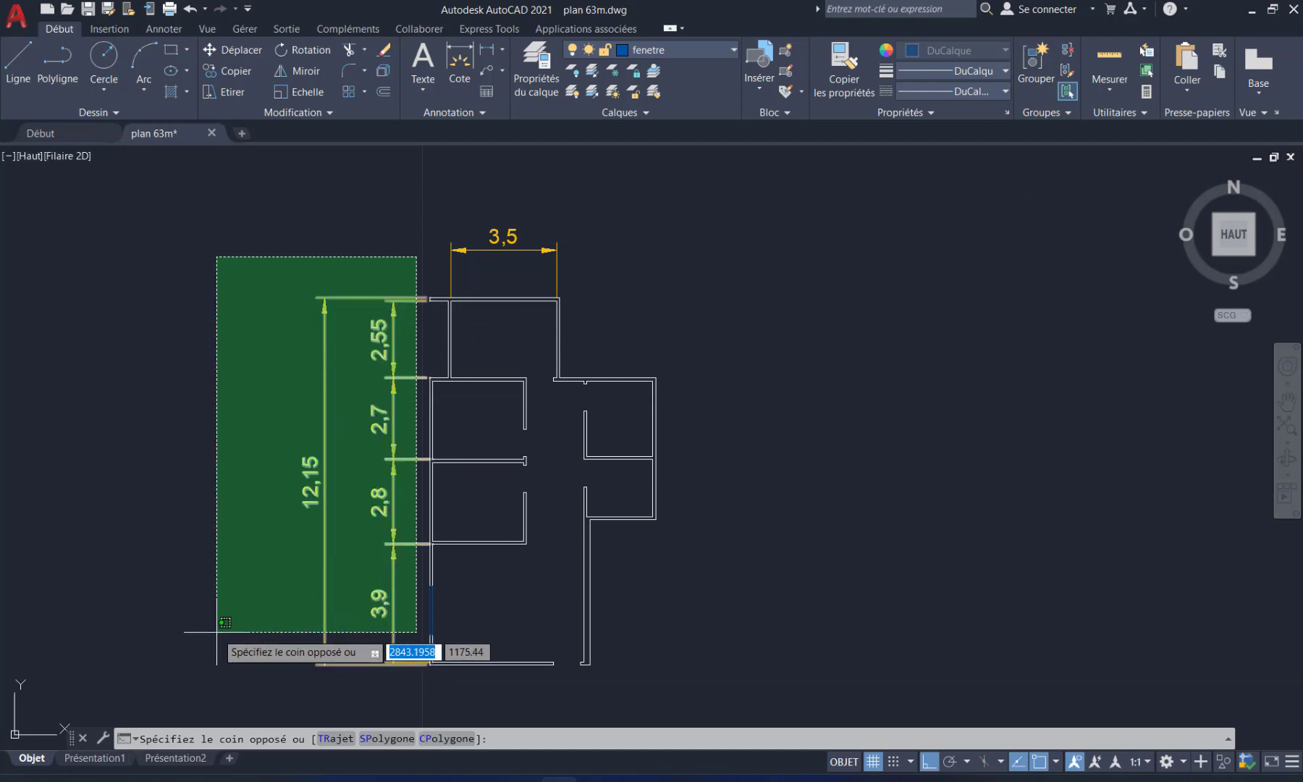
click(208, 672)
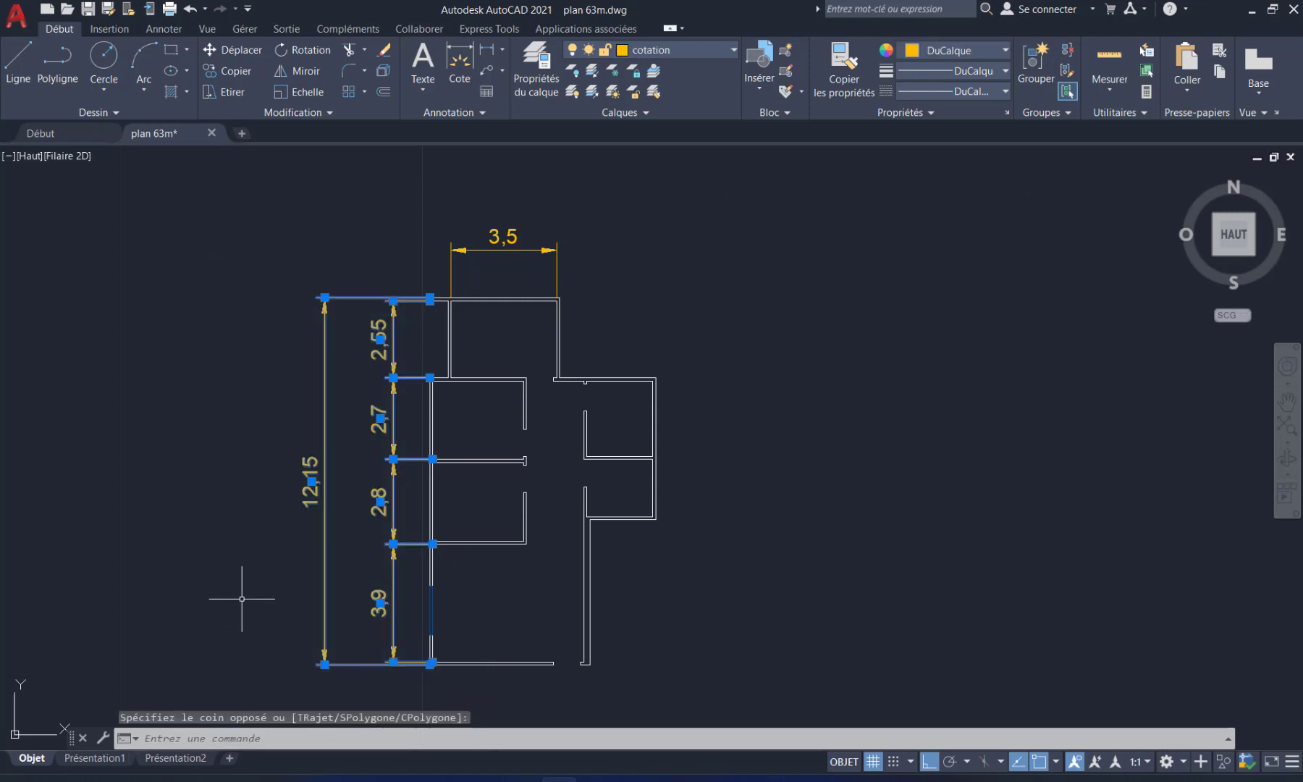
key(Delete)
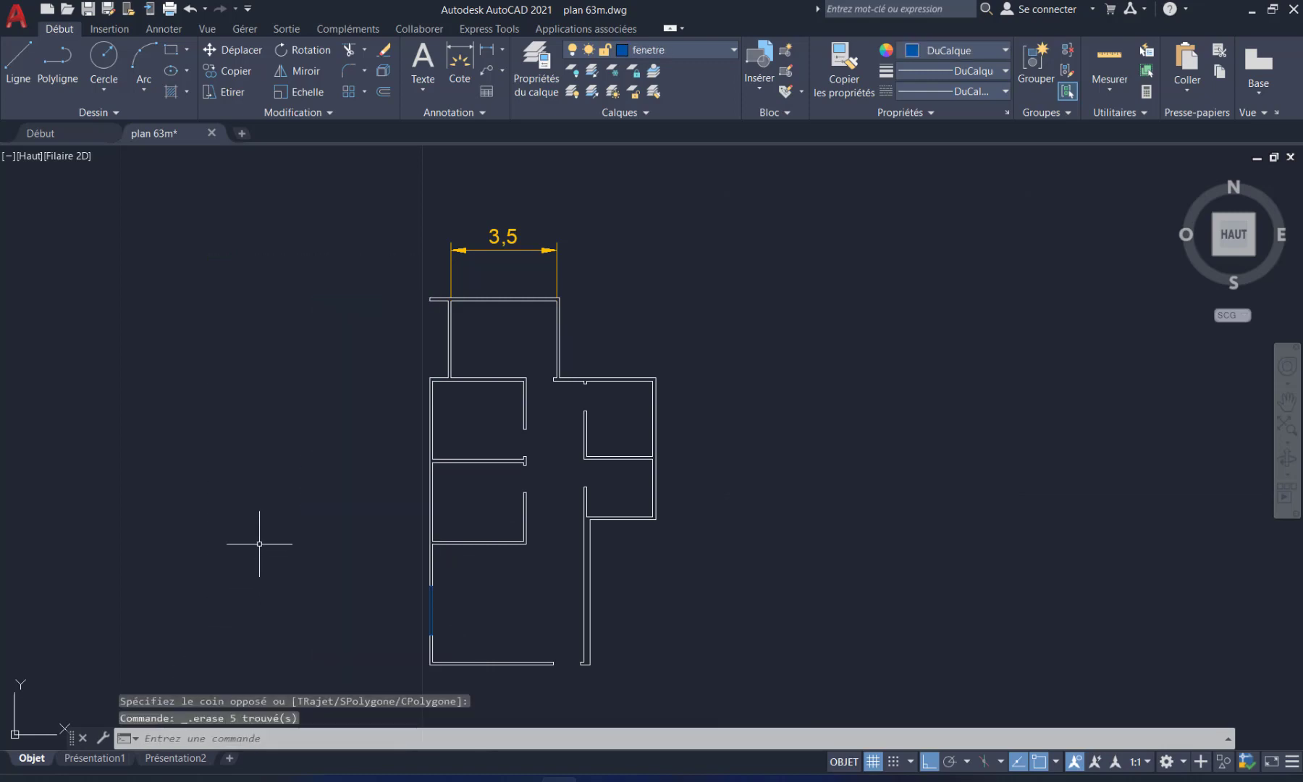
click(417, 182)
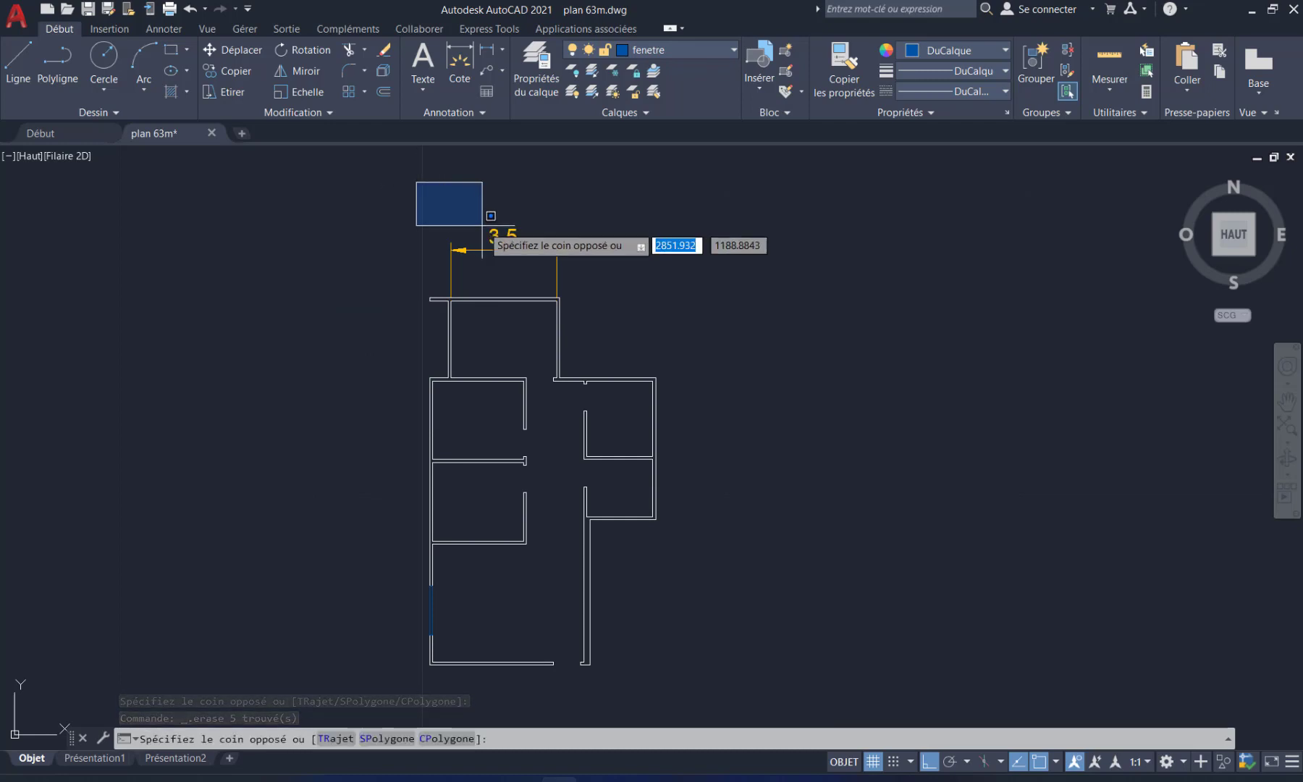
click(591, 281)
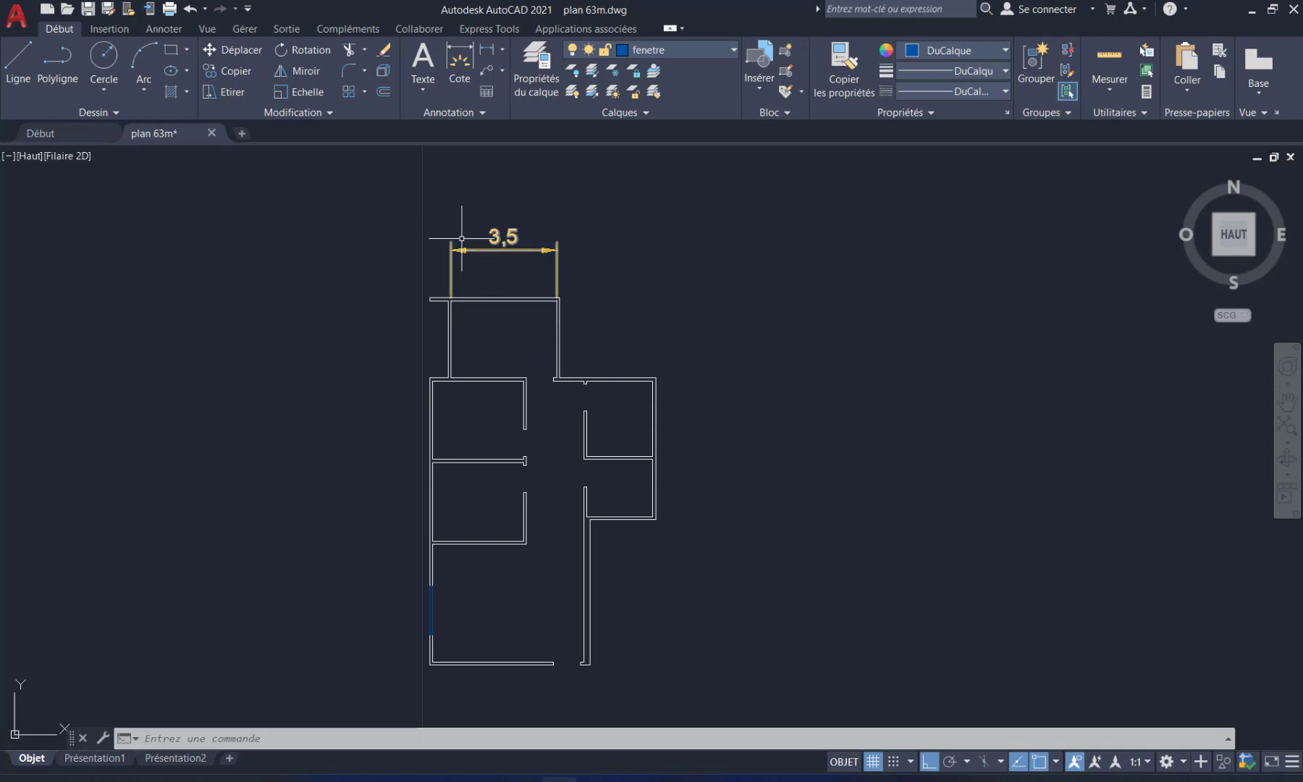
Step: Draw a circle in the empty area to the right of the floor plan
middle_drag(597, 477, 534, 357)
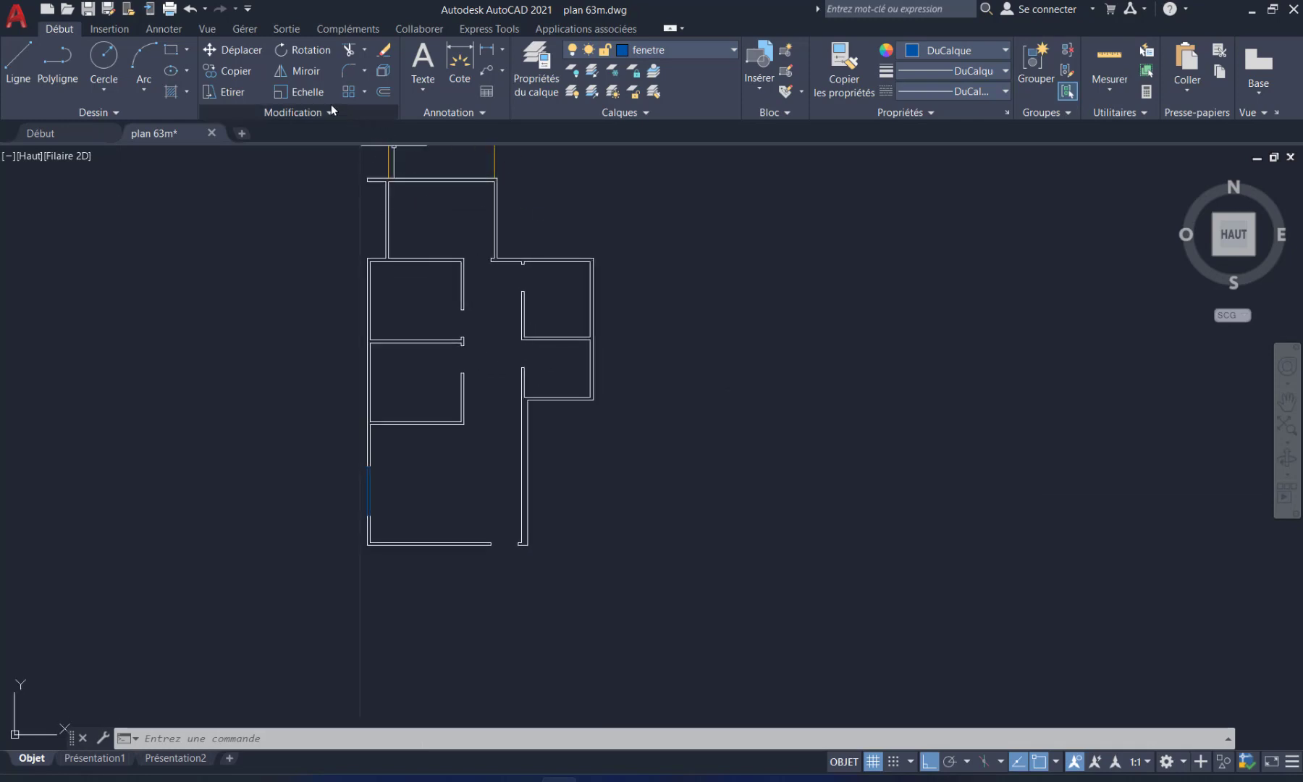
click(105, 68)
click(862, 355)
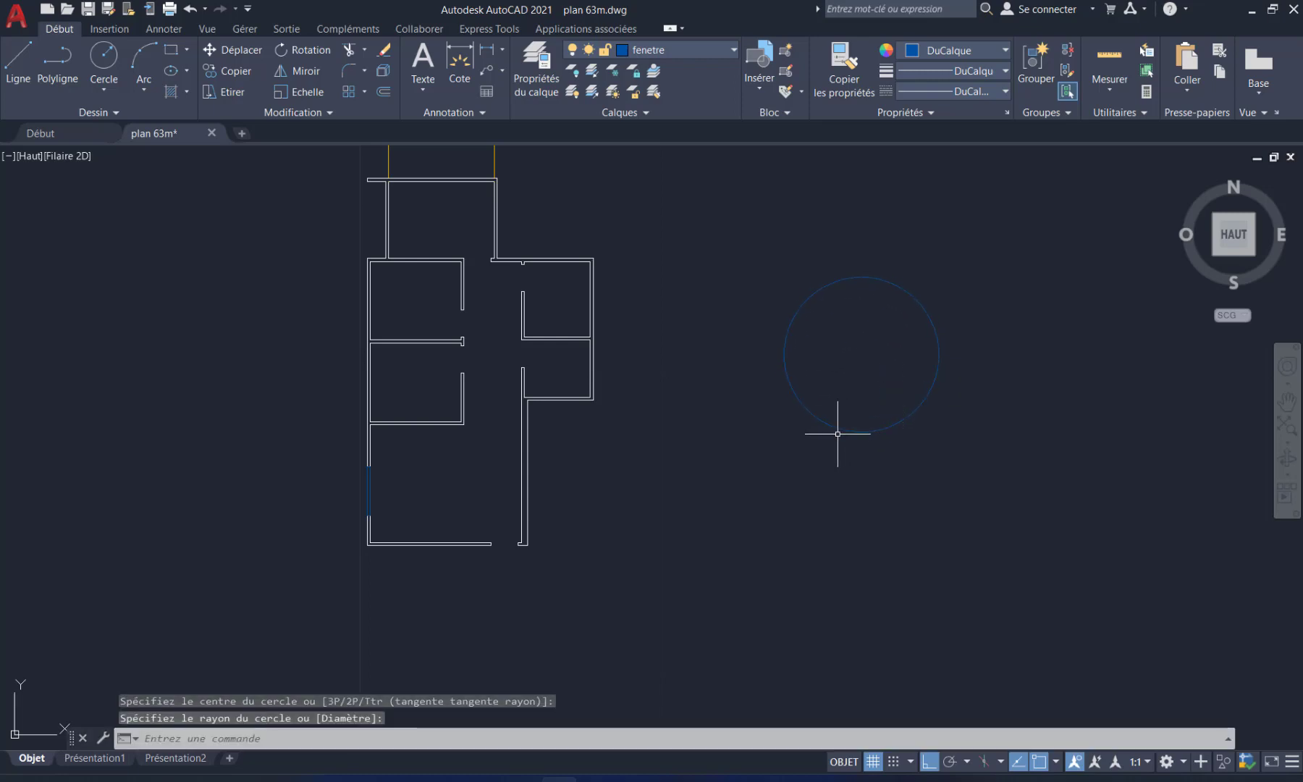
Step: Try to select the circle with a window selection that covers only its upper part
middle_drag(864, 391, 774, 530)
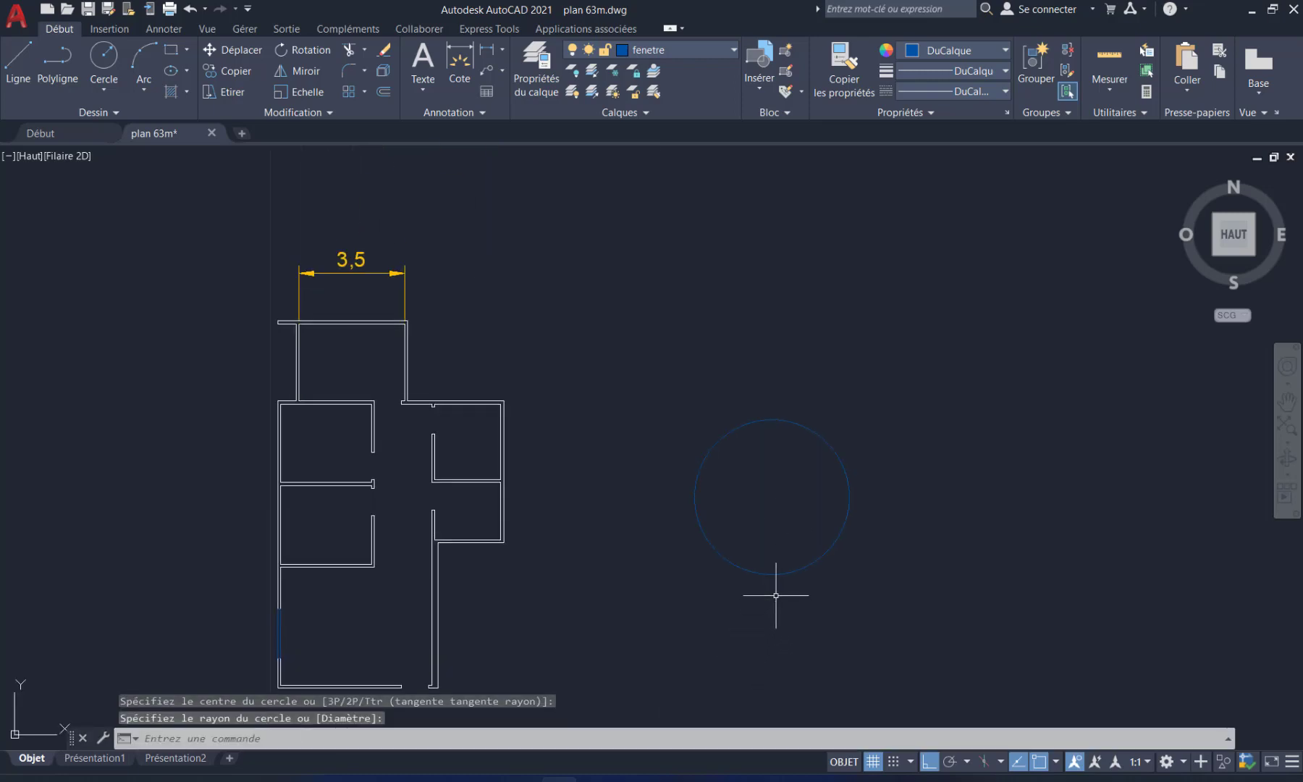
click(611, 305)
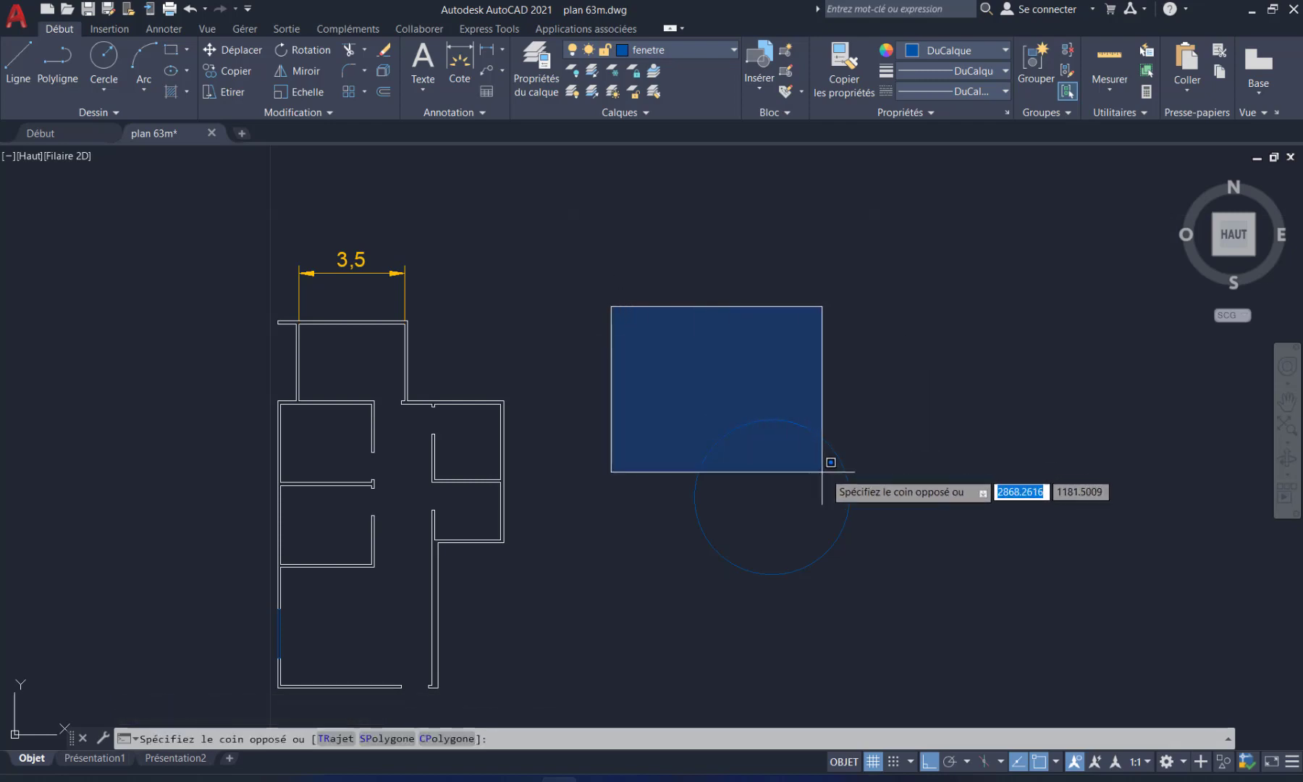
click(907, 504)
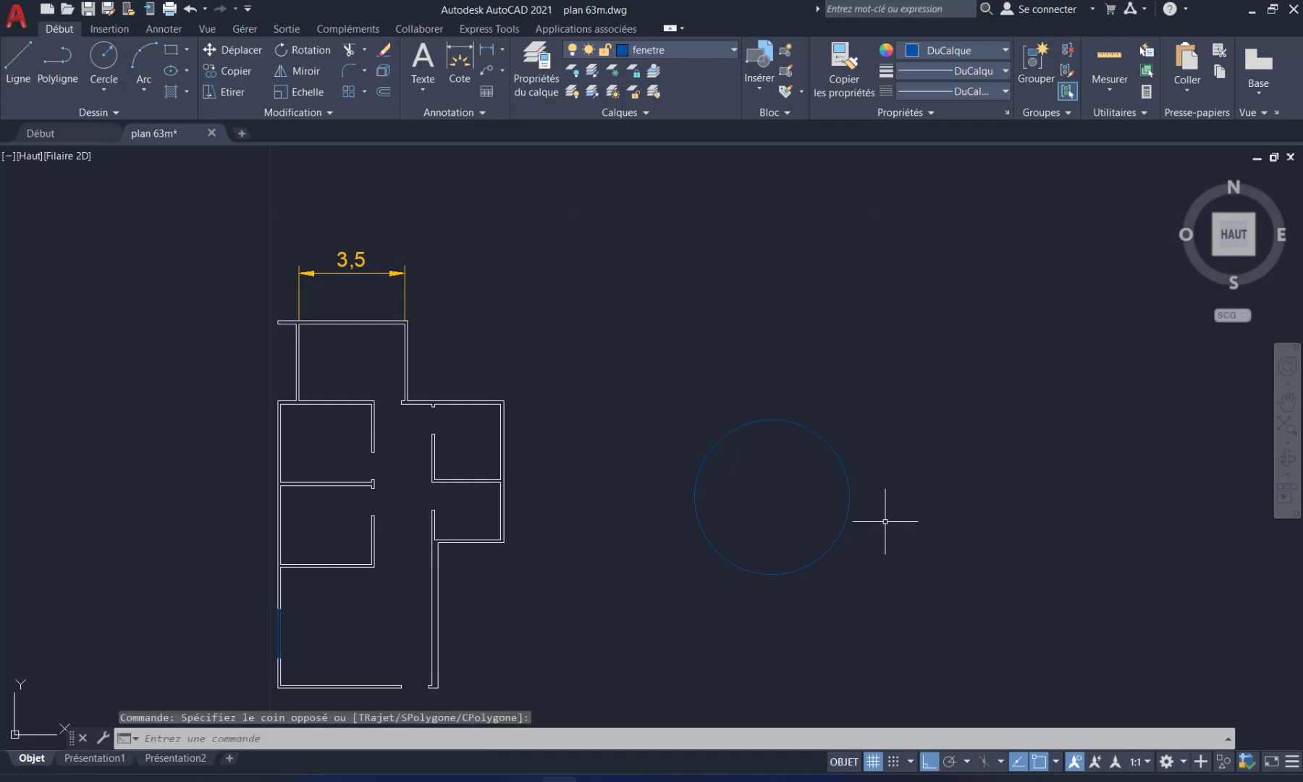
Step: Delete the circle using a crossing selection over part of it, and undo the deletion
click(942, 337)
click(659, 535)
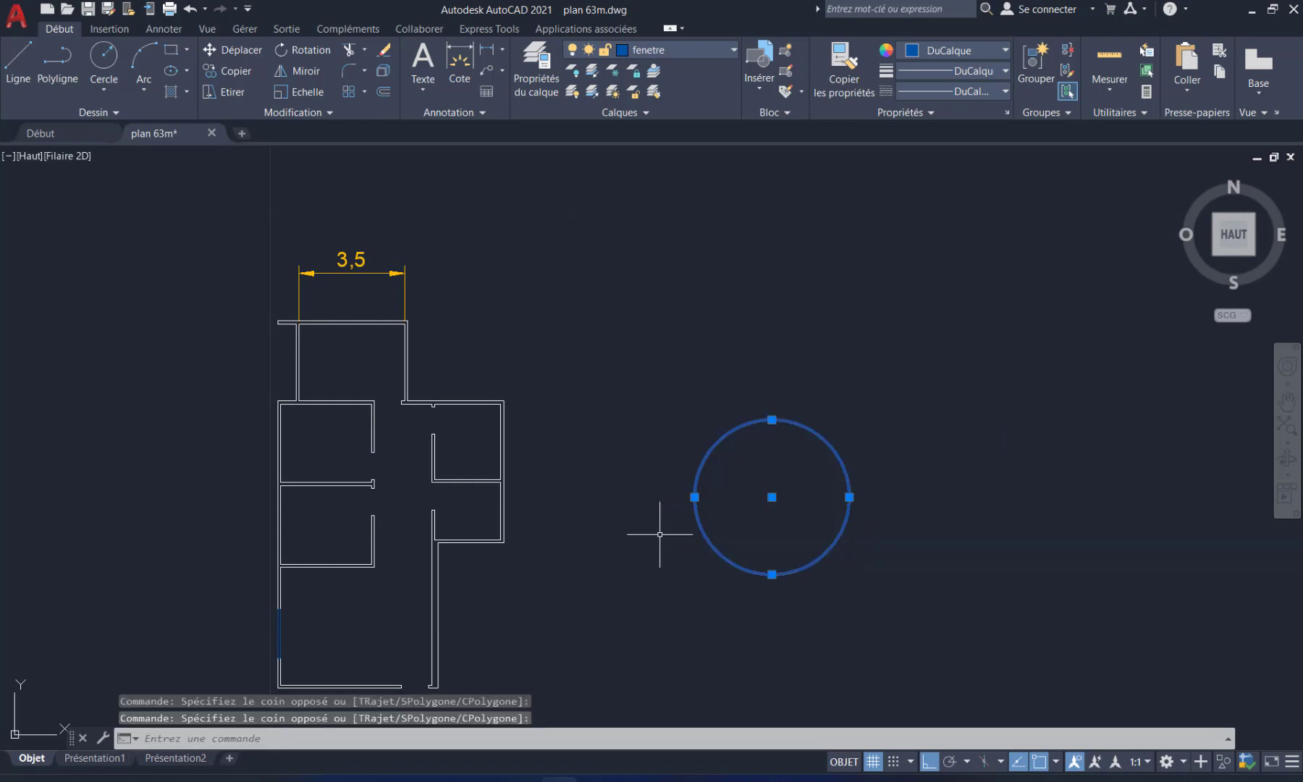
key(Delete)
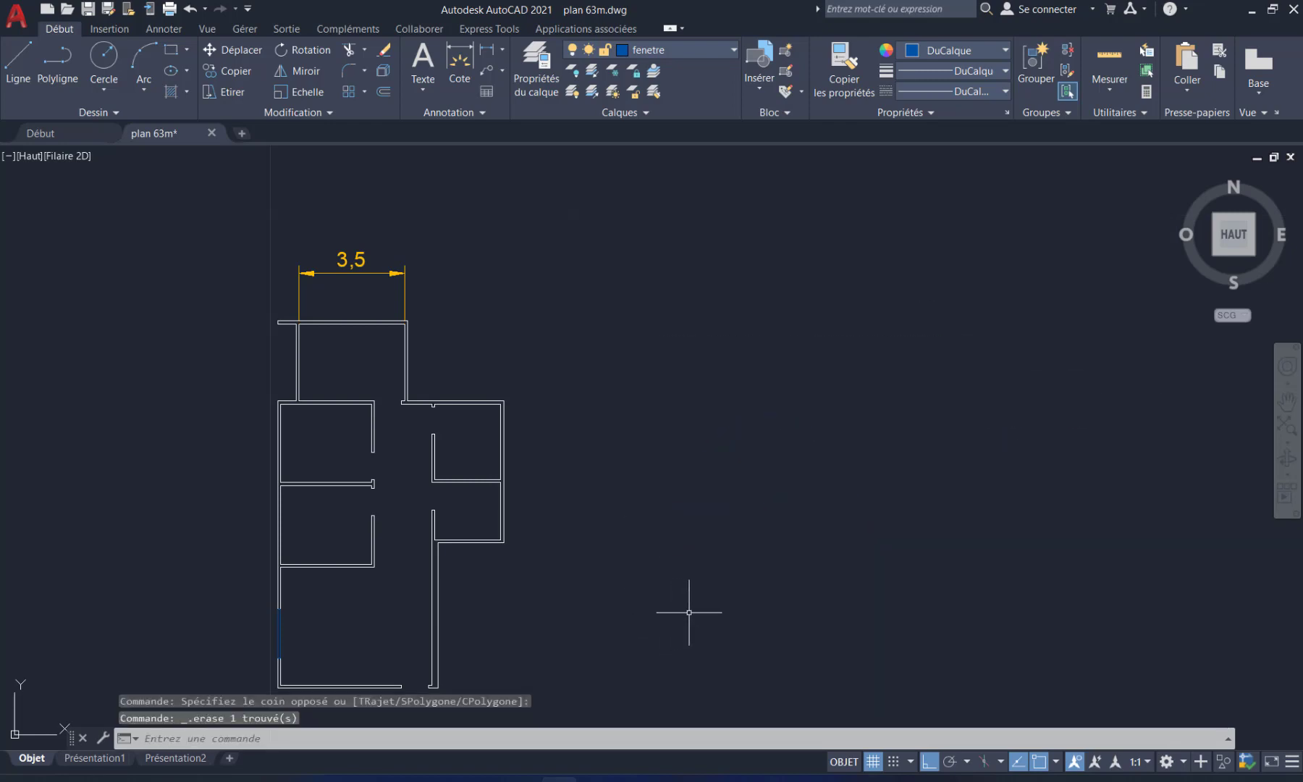
key(ctrl+z)
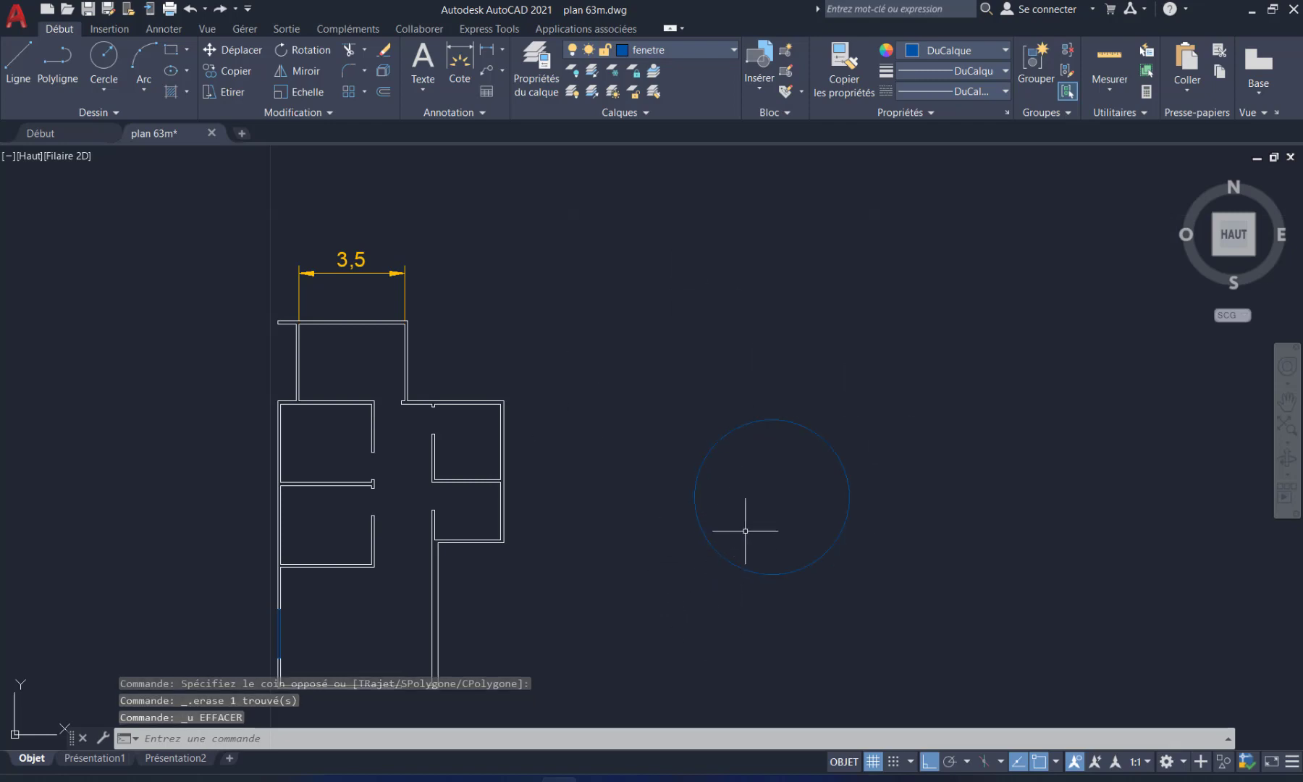
Step: Select the circle by enclosing it completely in a window selection, and clear the selection
click(634, 377)
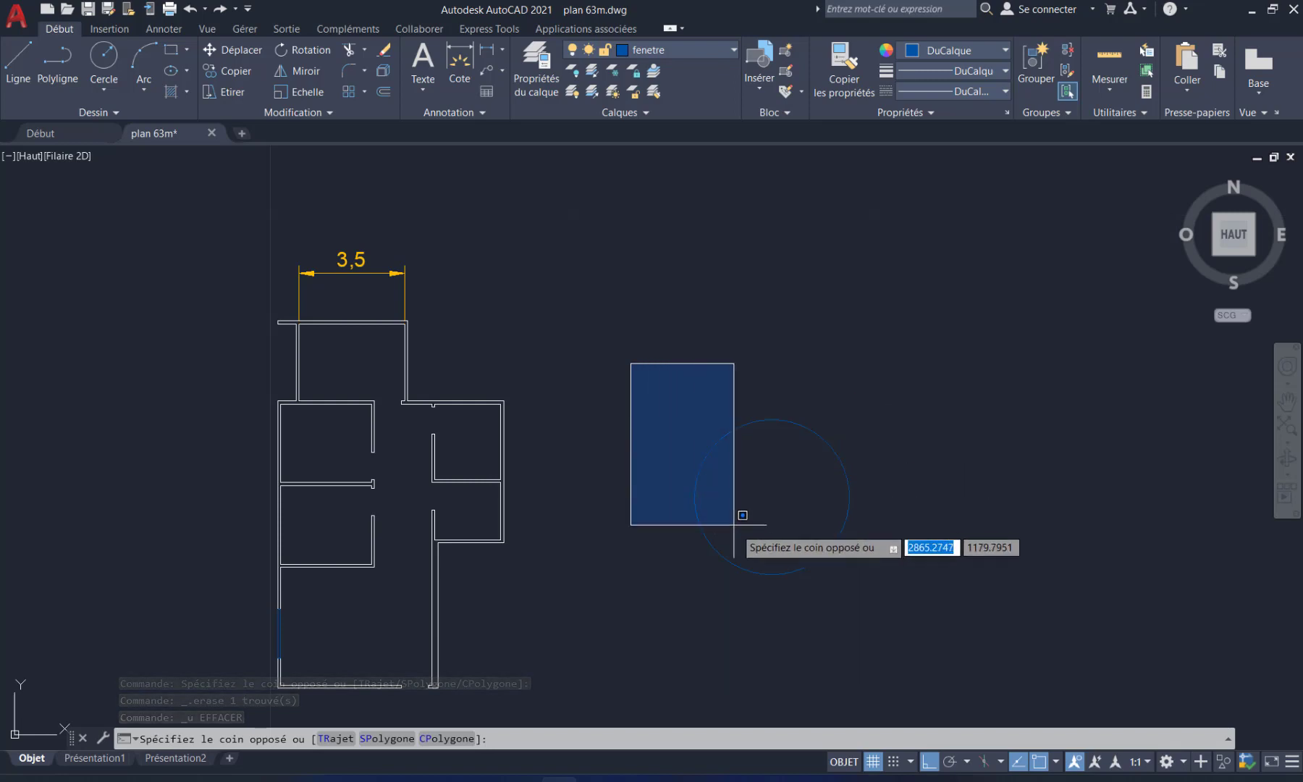
click(888, 594)
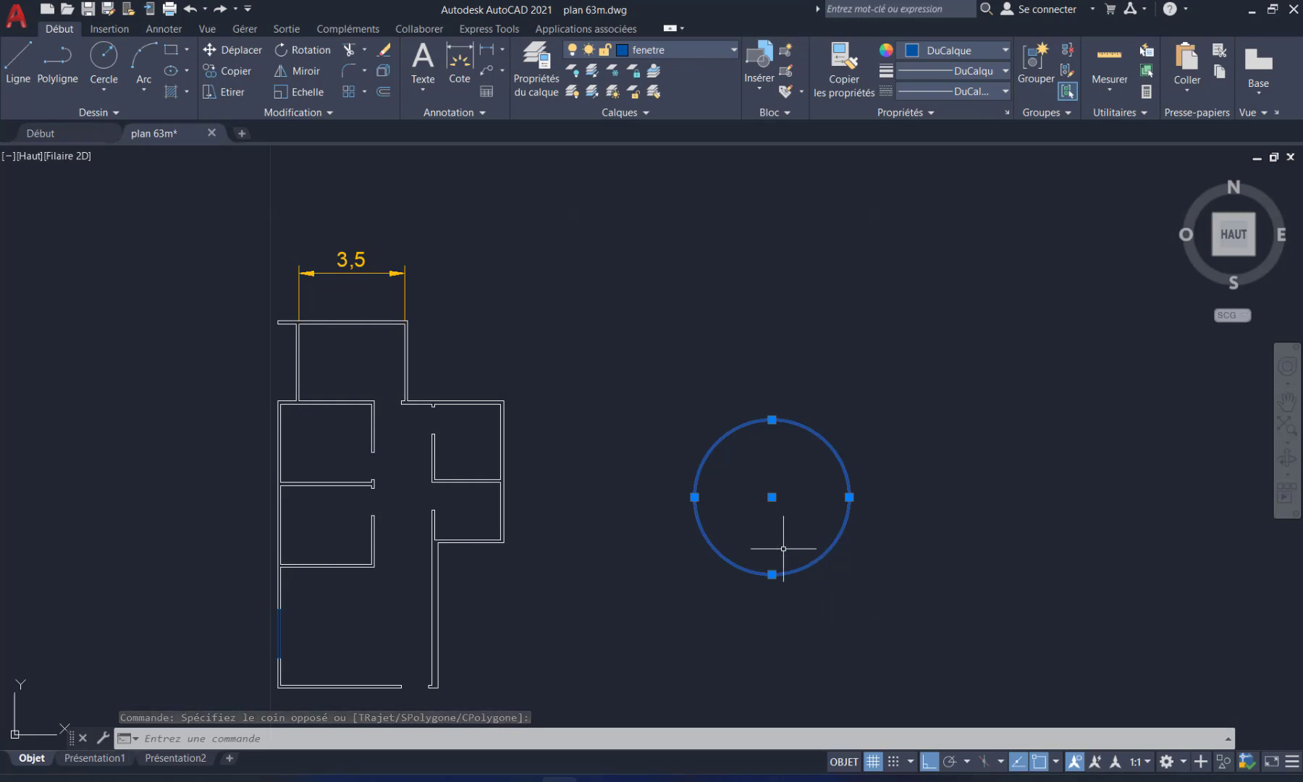
key(Escape)
key(Escape)
key(Escape)
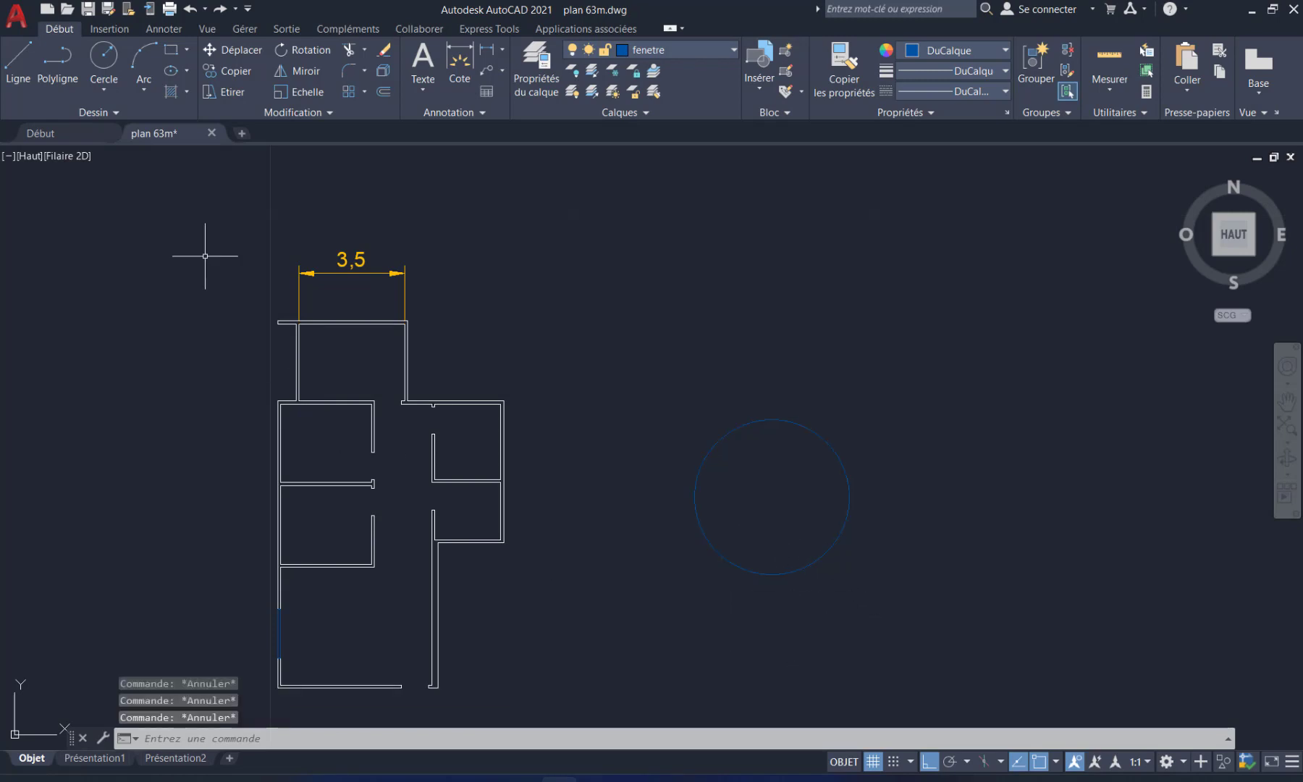
Step: Draw a rectangle that overlaps the lower-left part of the circle
click(104, 90)
click(171, 49)
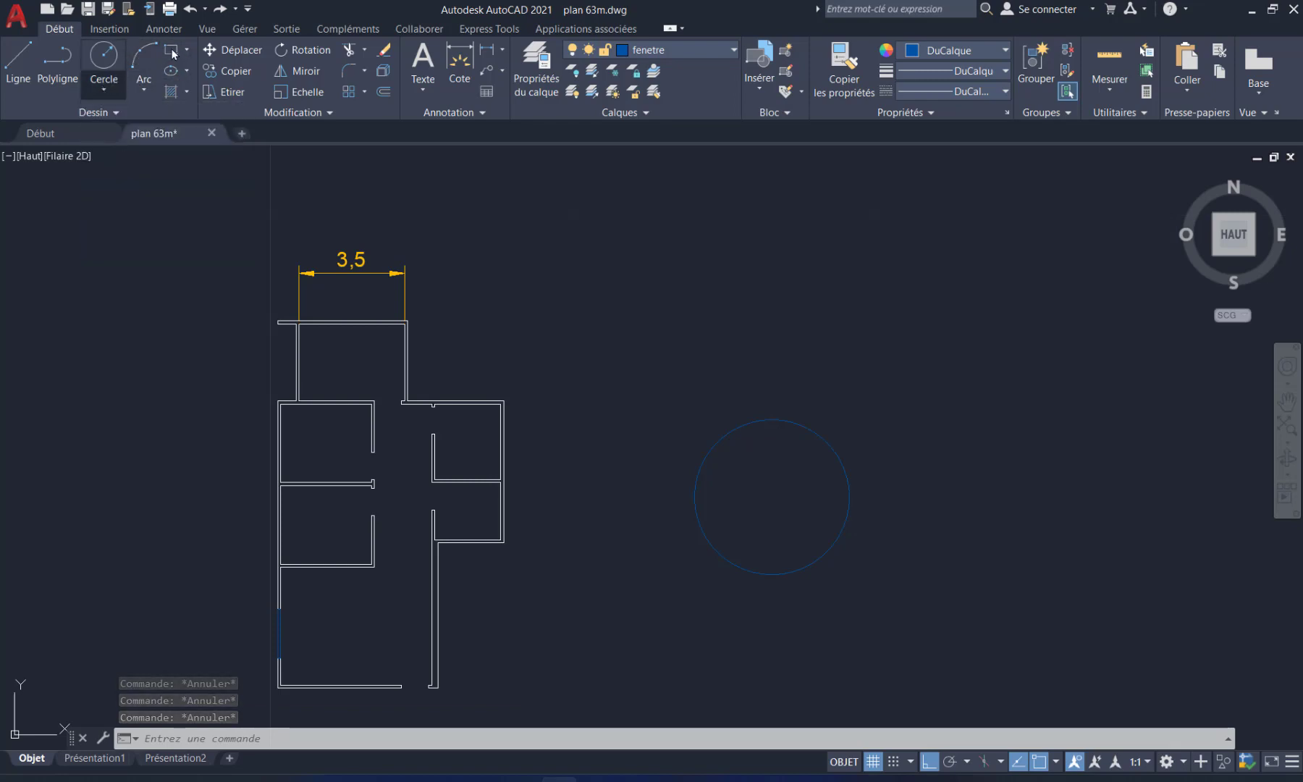
click(171, 50)
click(684, 623)
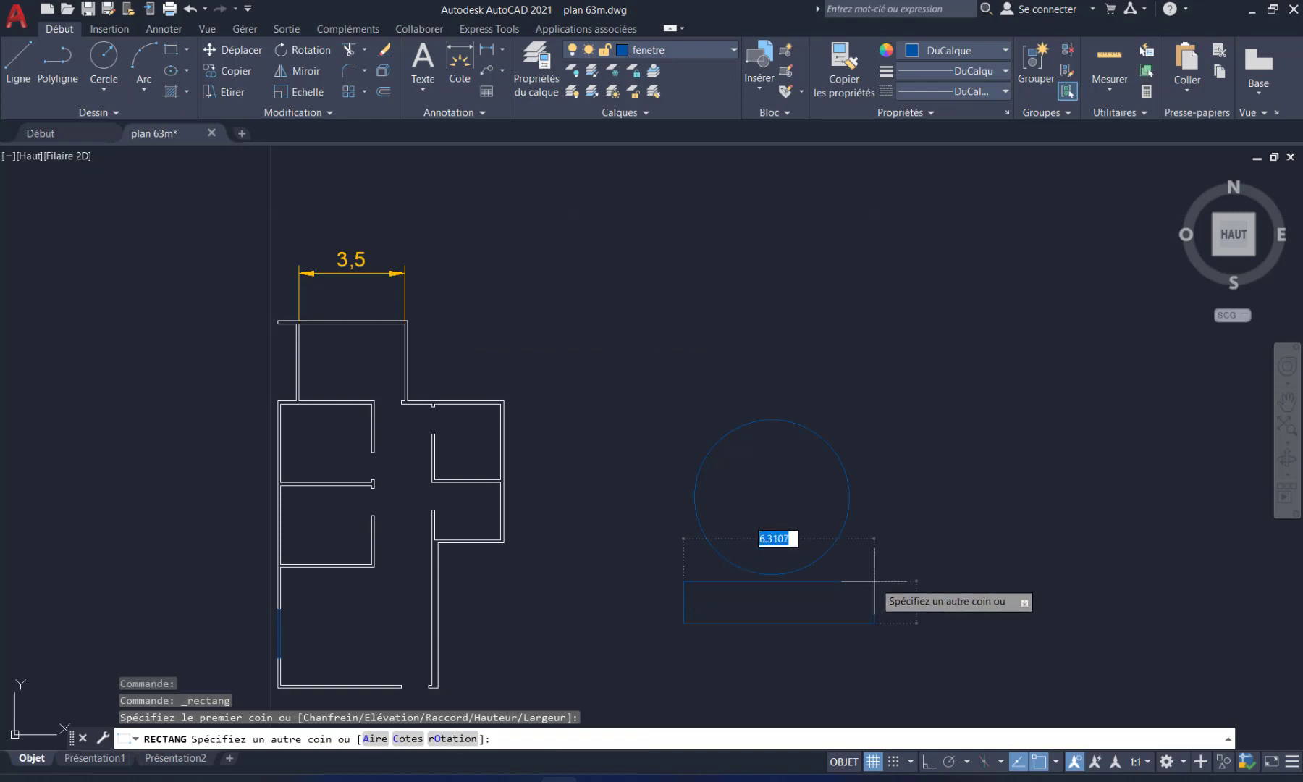
click(780, 521)
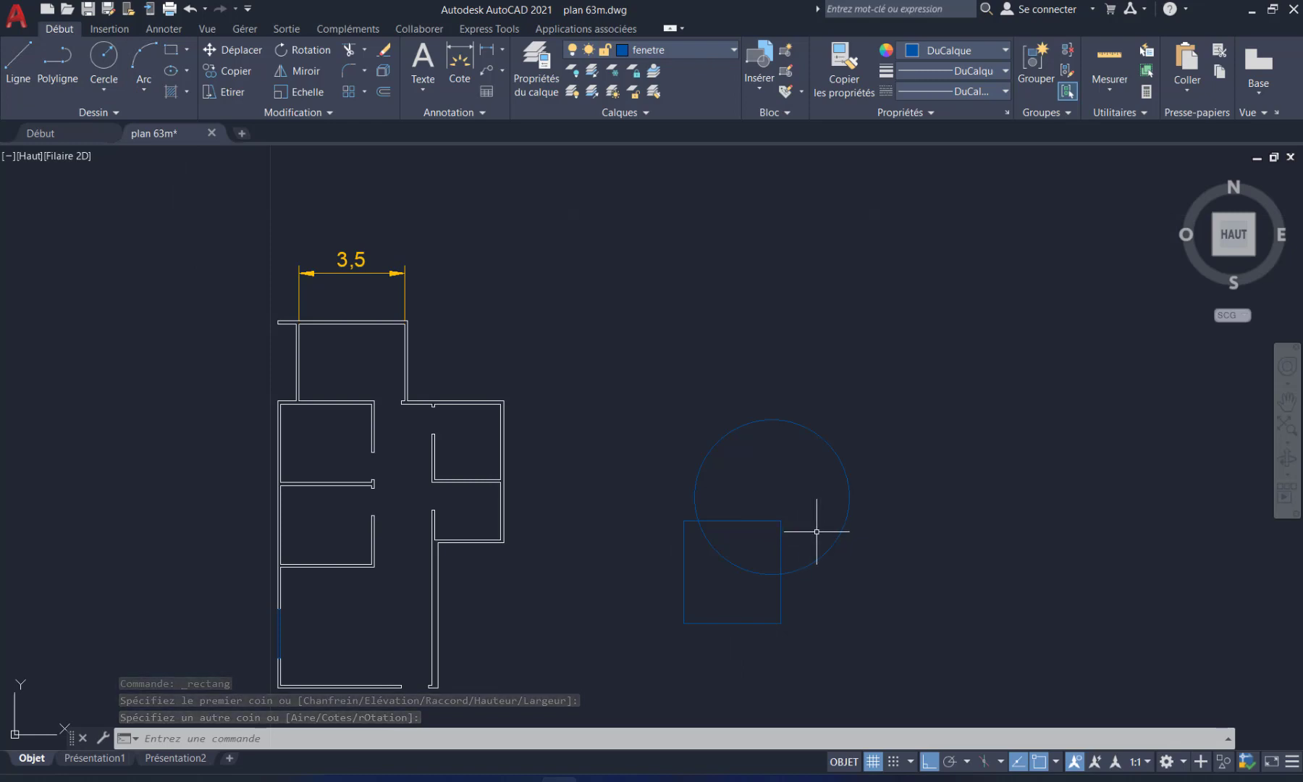
Step: Delete the circle and rectangle with a crossing selection that touches both, and undo the deletion
middle_drag(837, 532, 659, 480)
scroll(653, 486, up, 2)
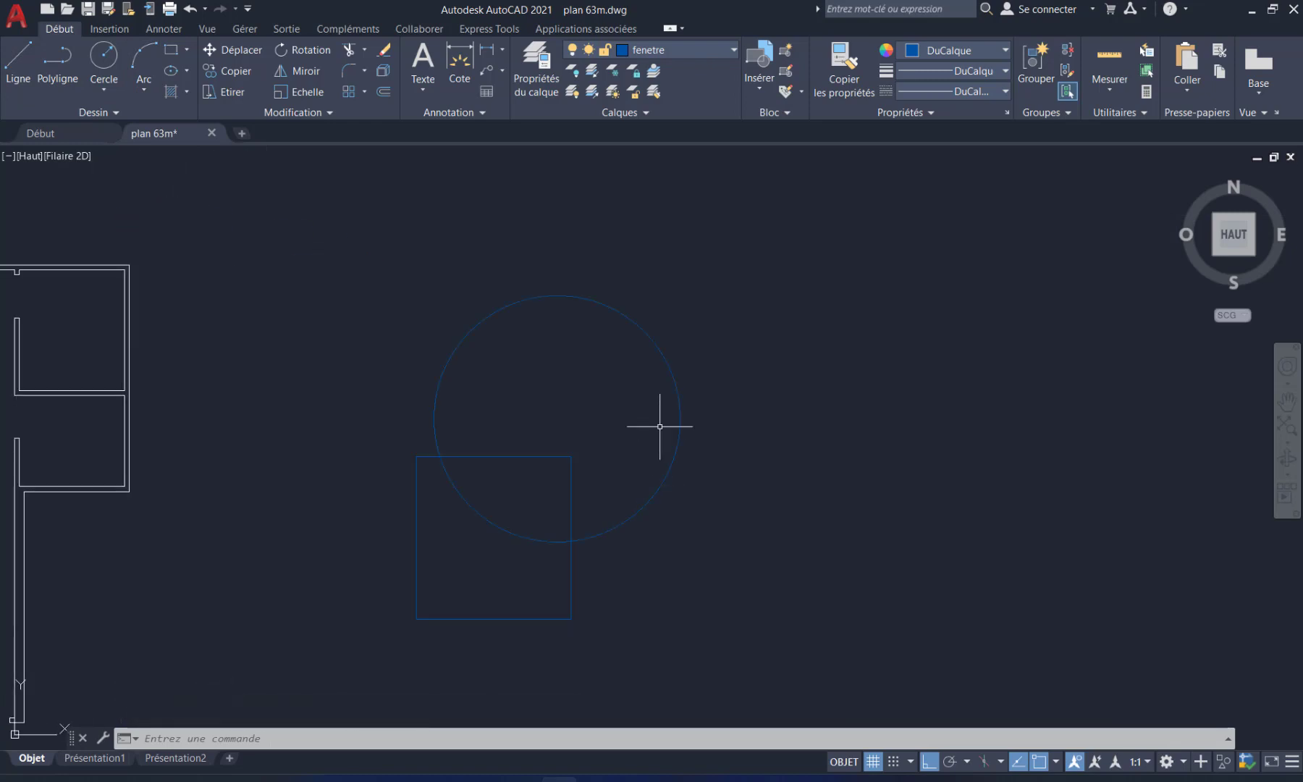
key(Escape)
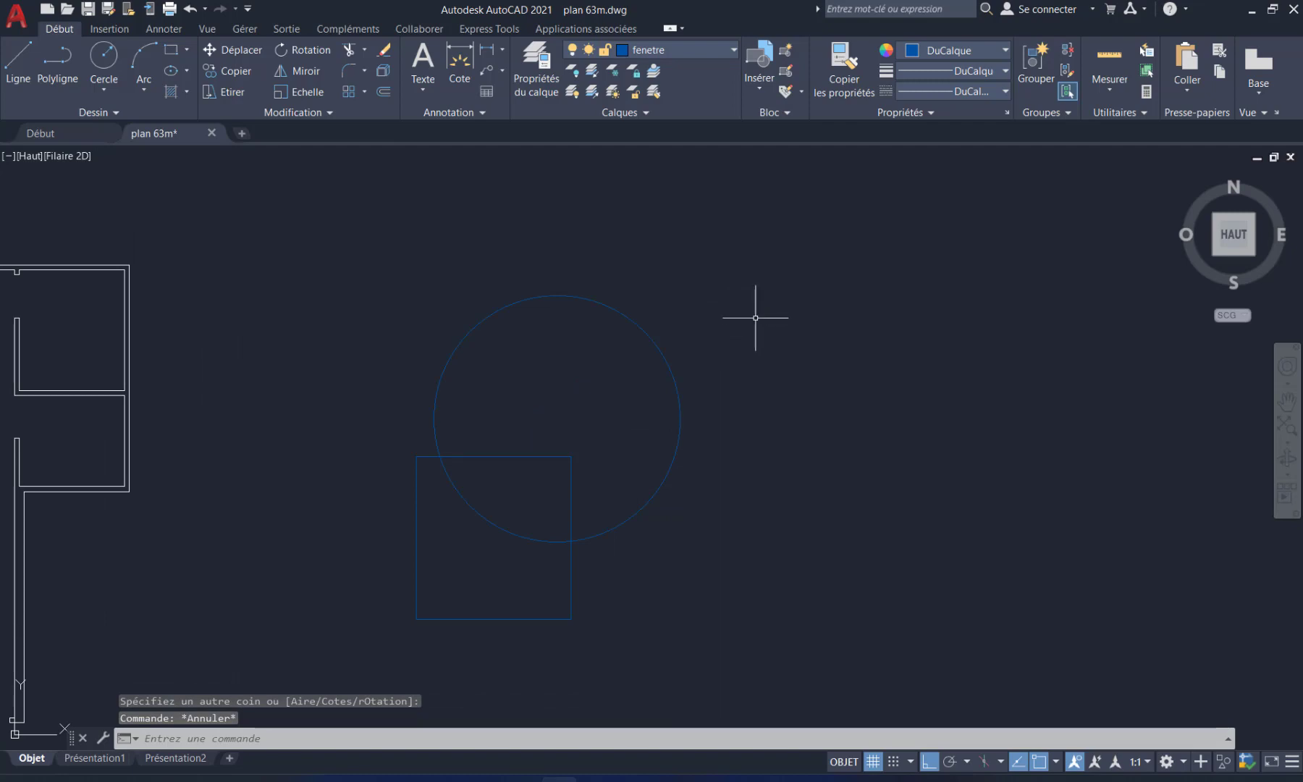
click(784, 249)
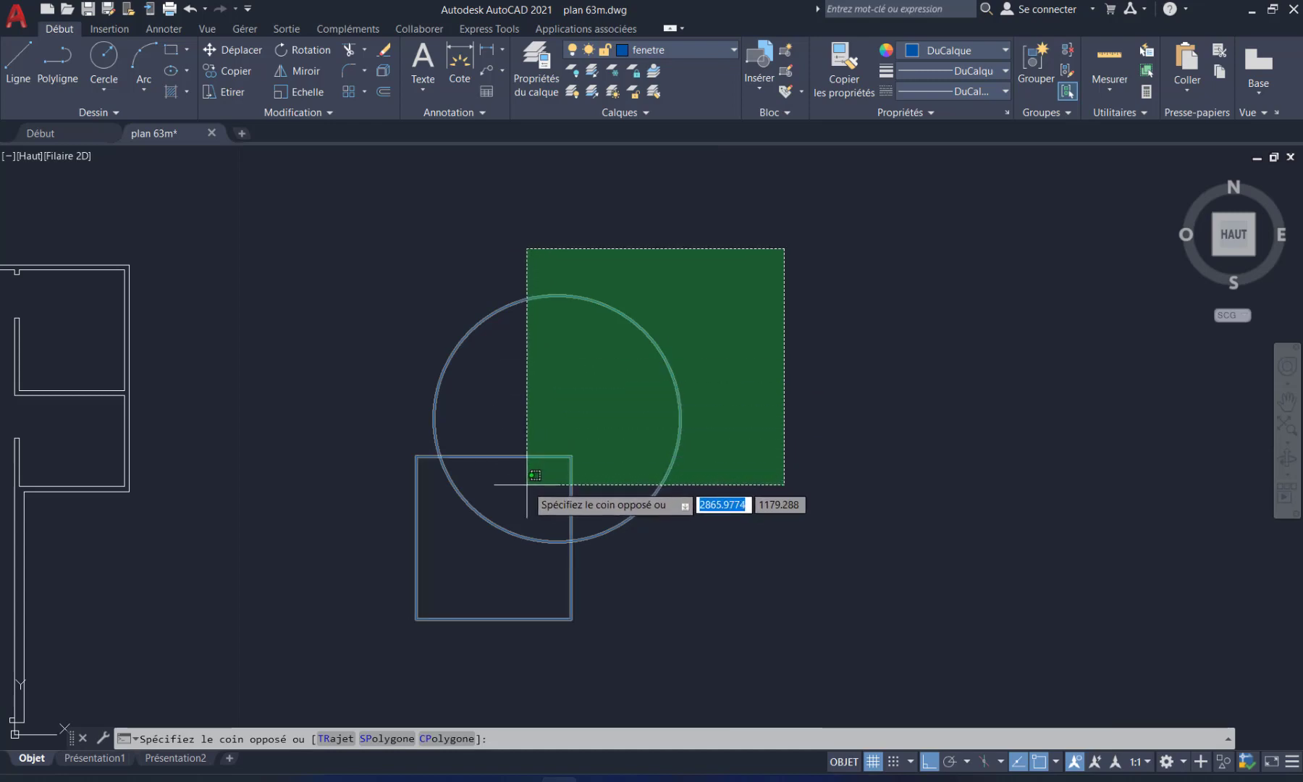
click(535, 475)
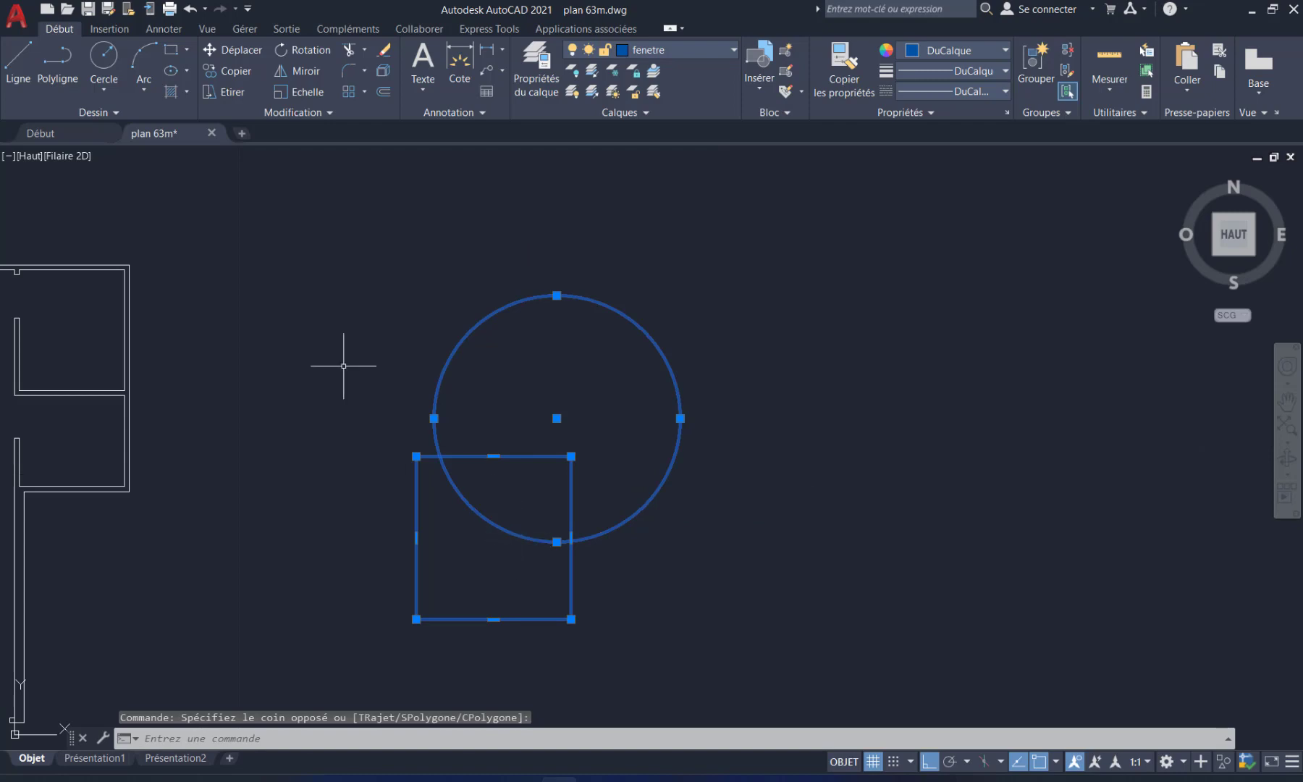
key(Delete)
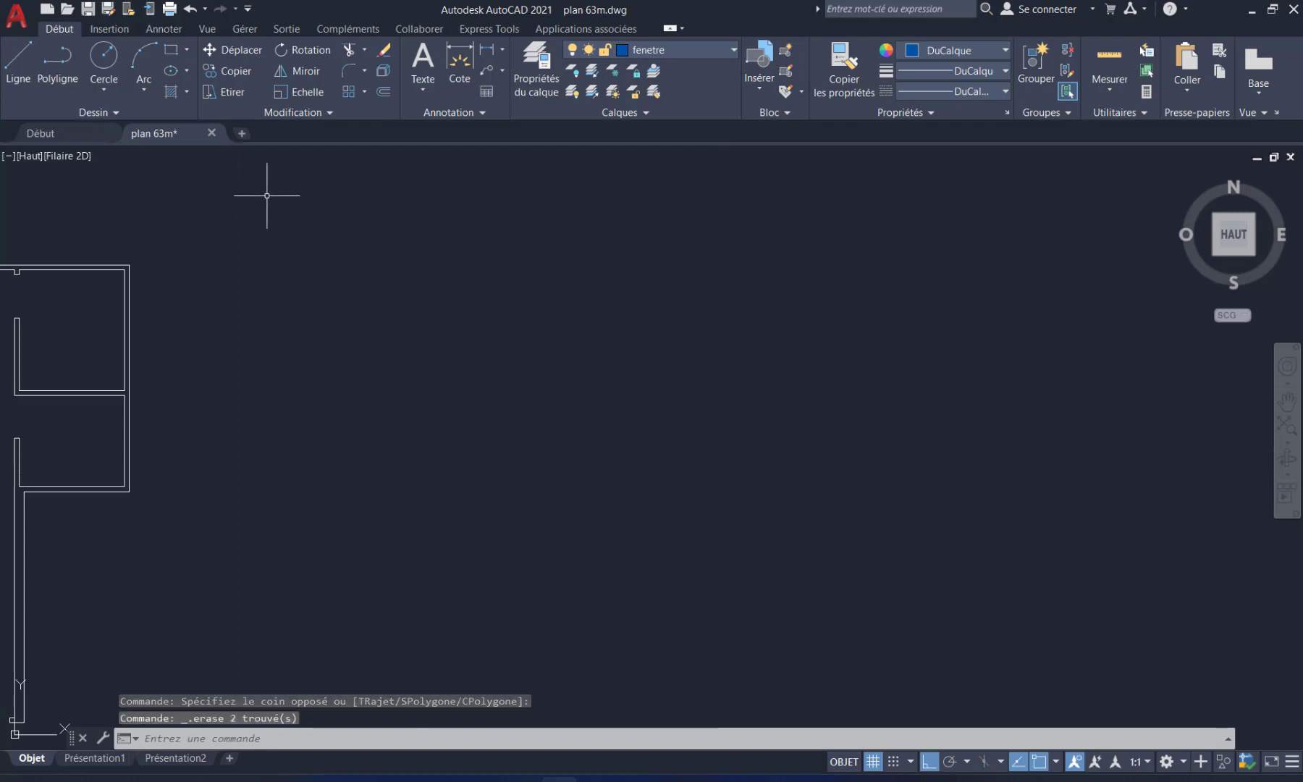
key(ctrl+z)
Step: Try to select the circle and rectangle with a window selection that covers only parts of both
click(228, 48)
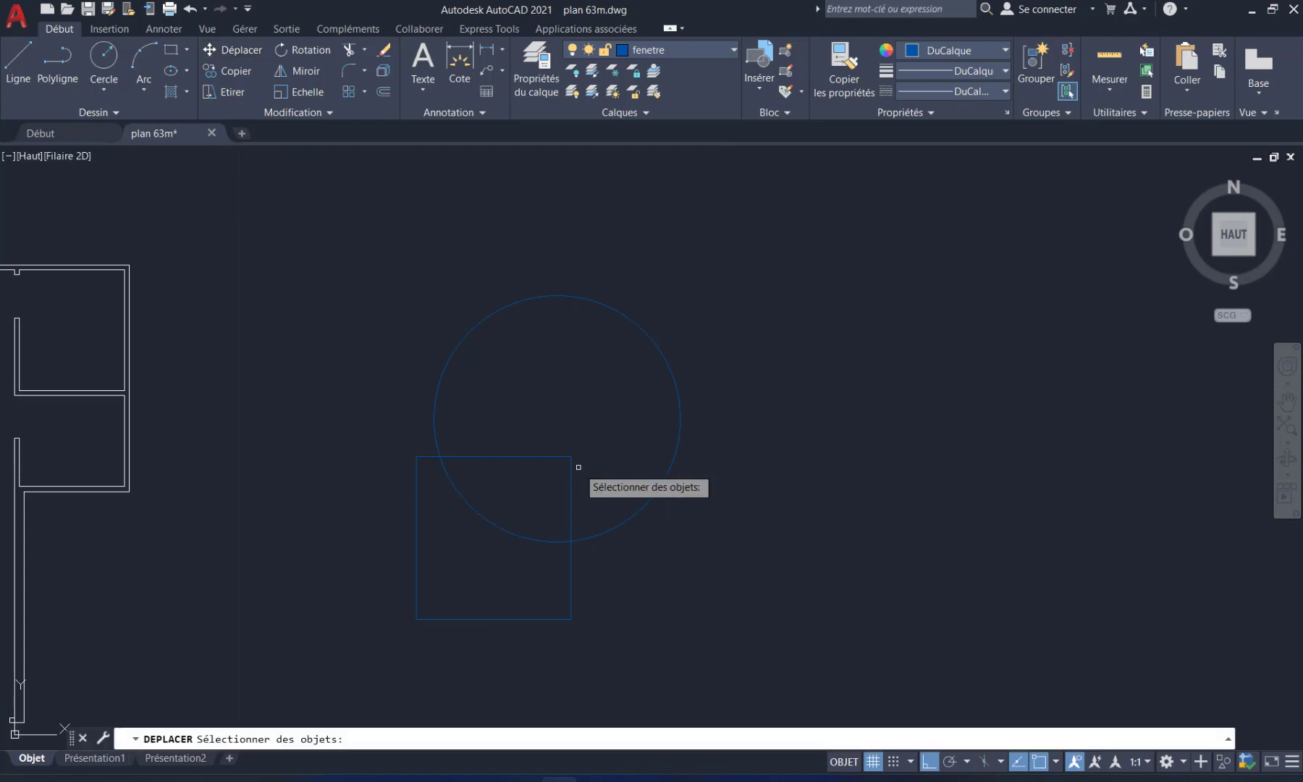
key(Escape)
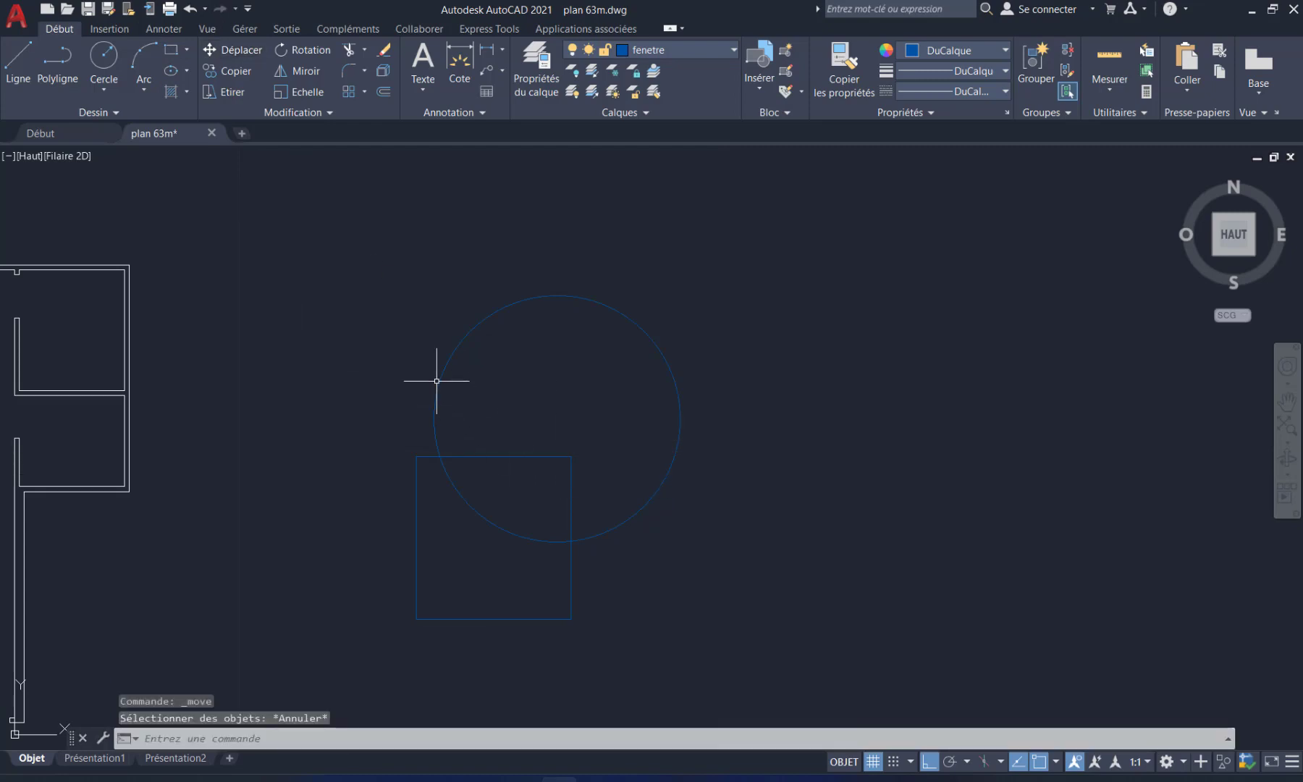
click(279, 229)
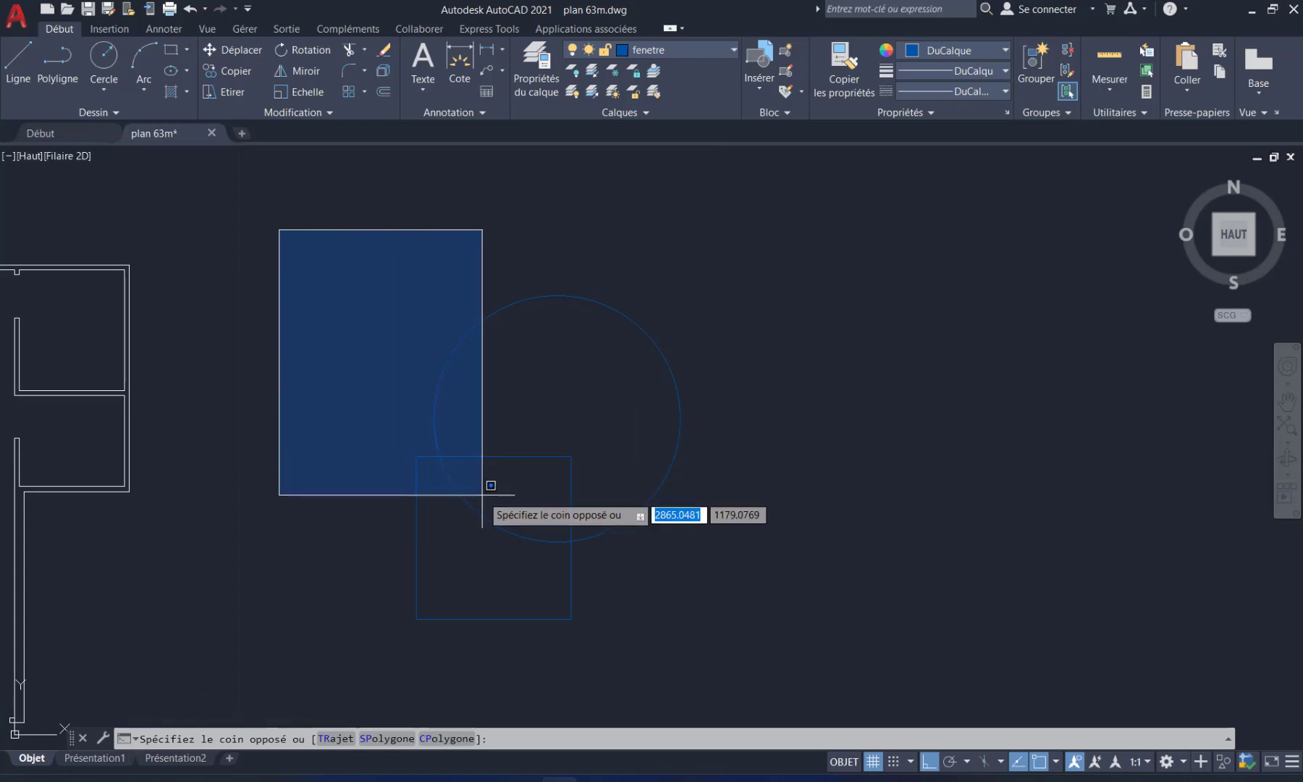
click(516, 510)
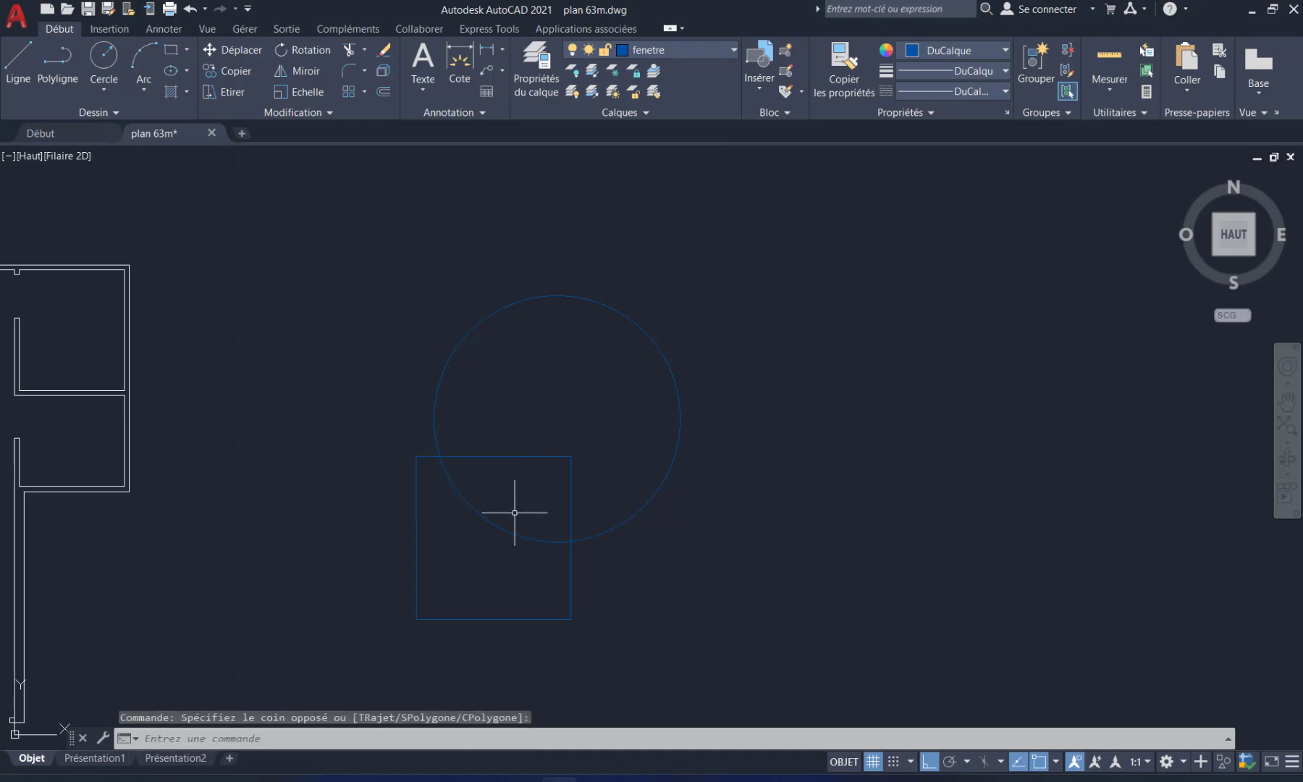
Step: Select only the circle with a window that encloses it but only part of the rectangle, and clear the selection
click(340, 225)
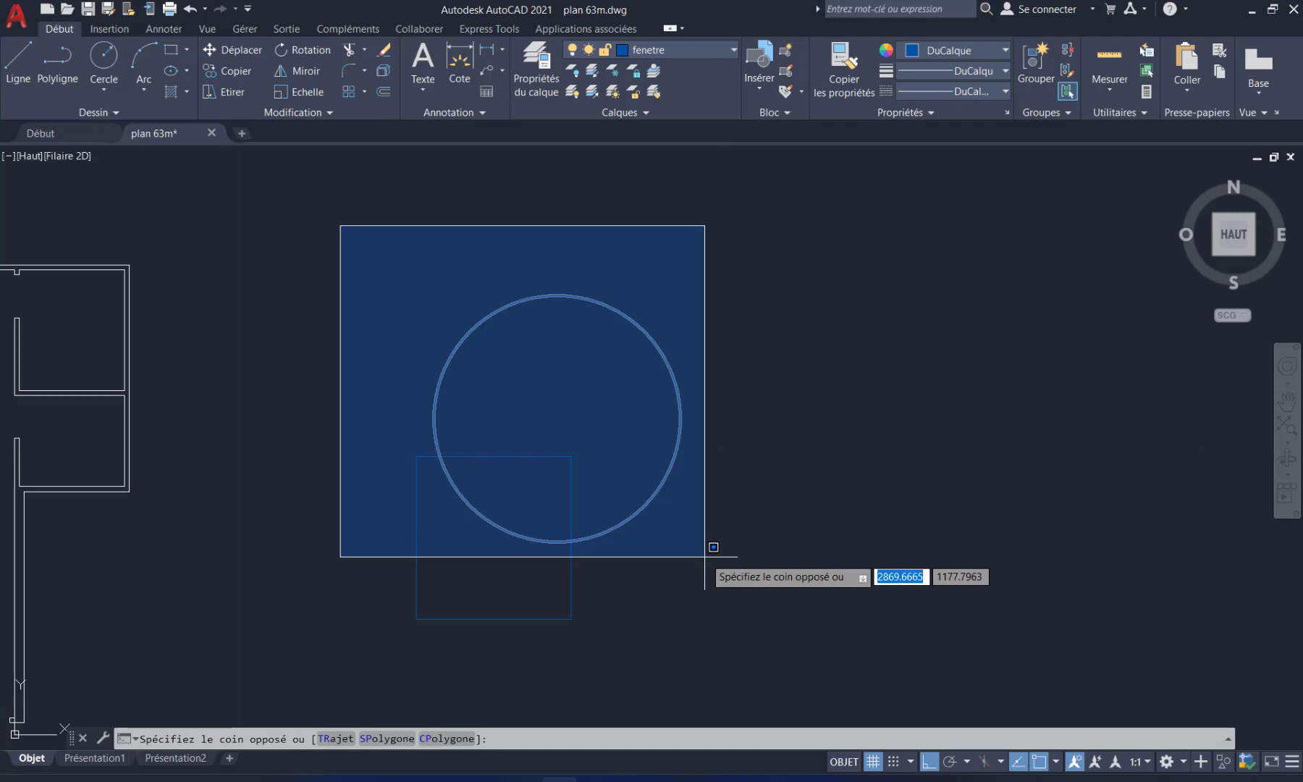
click(704, 557)
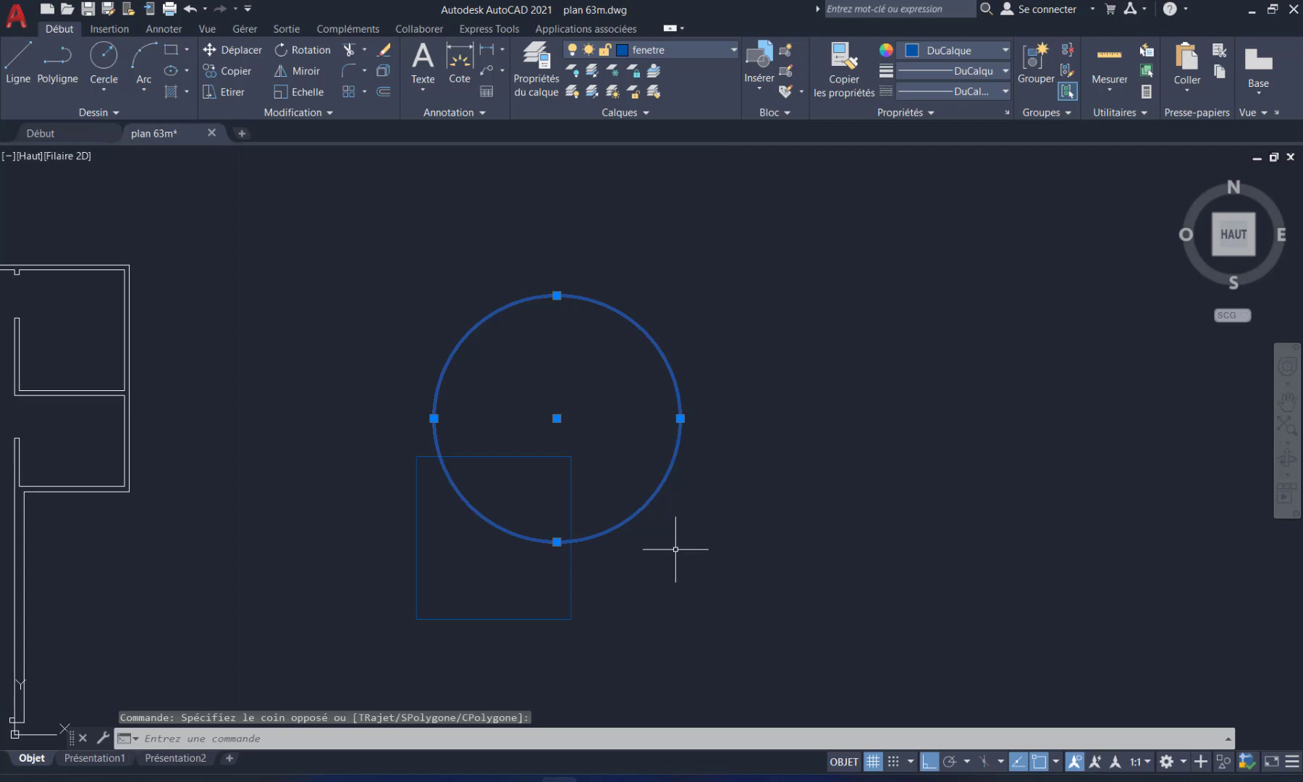
key(Escape)
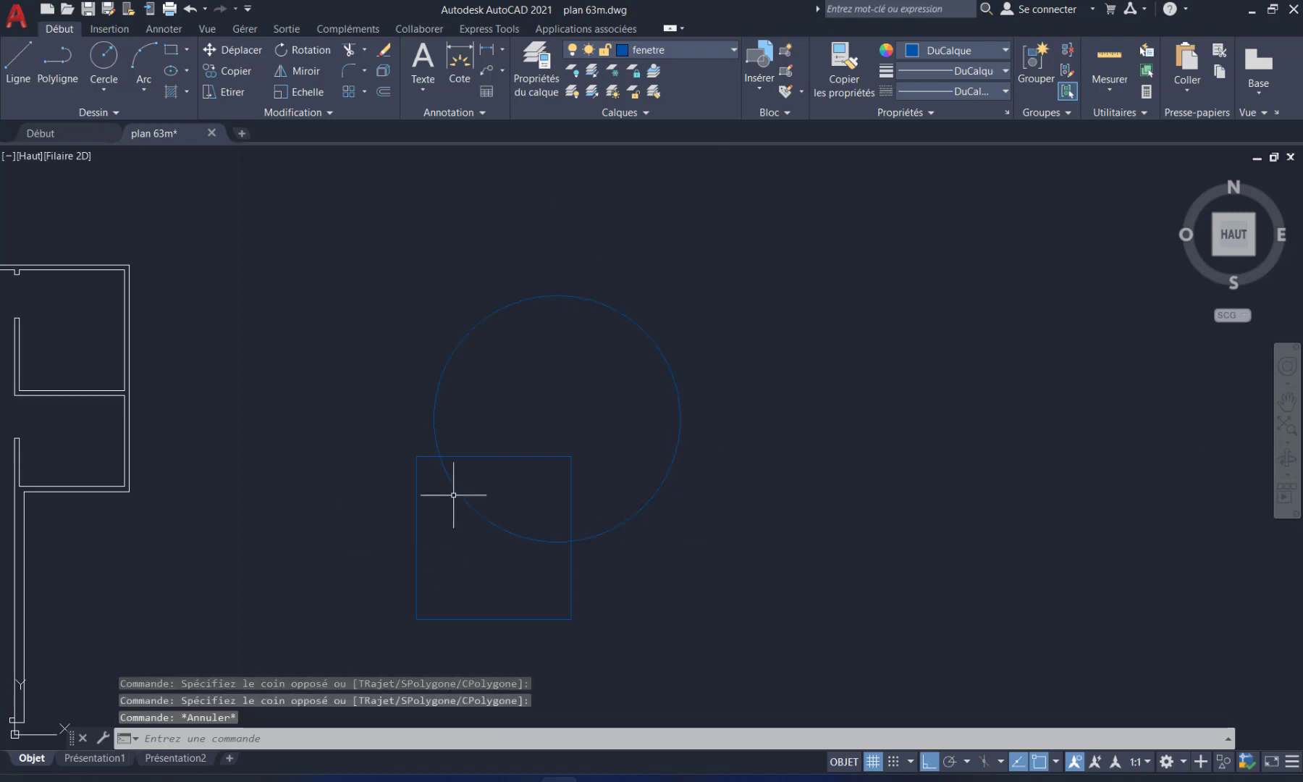
Step: Select the circle as the object to move and enable the Quadrant object snap
mouse_move(422, 416)
middle_down()
mouse_move(406, 341)
mouse_move(417, 369)
middle_up()
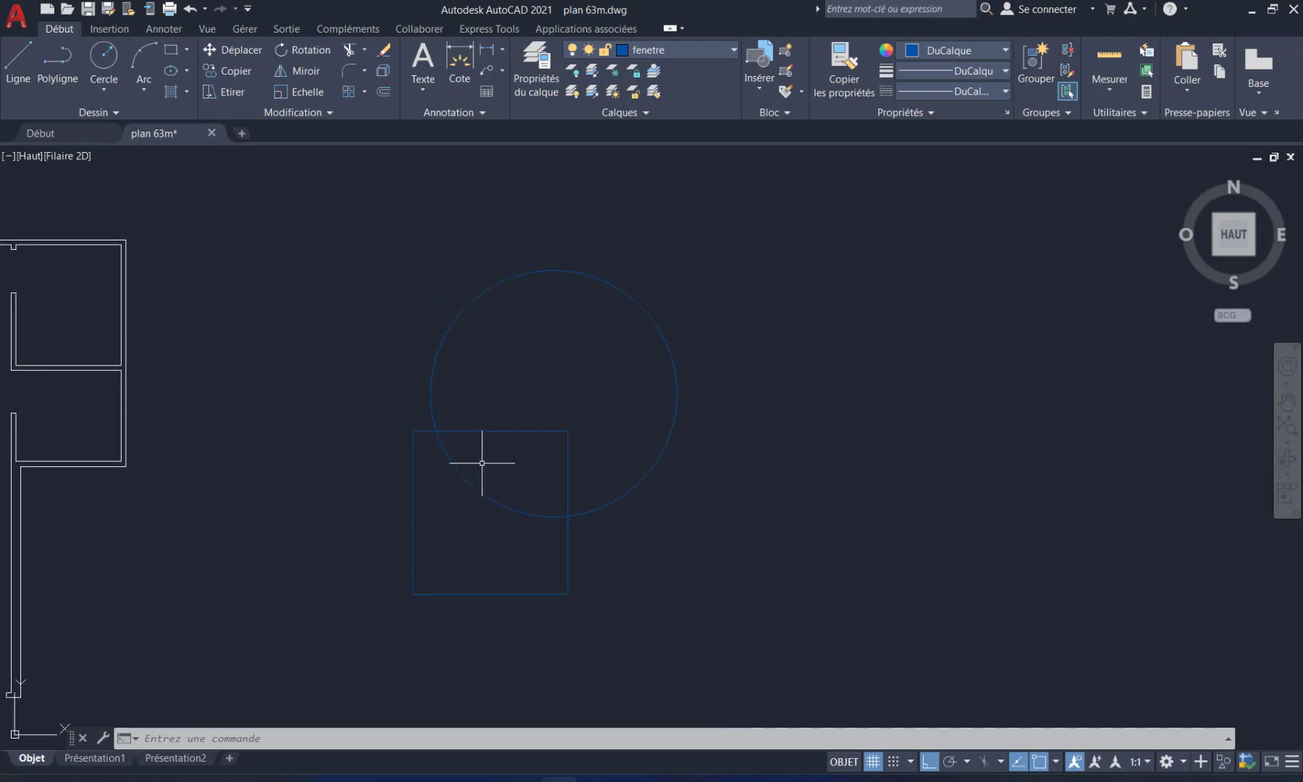
click(218, 52)
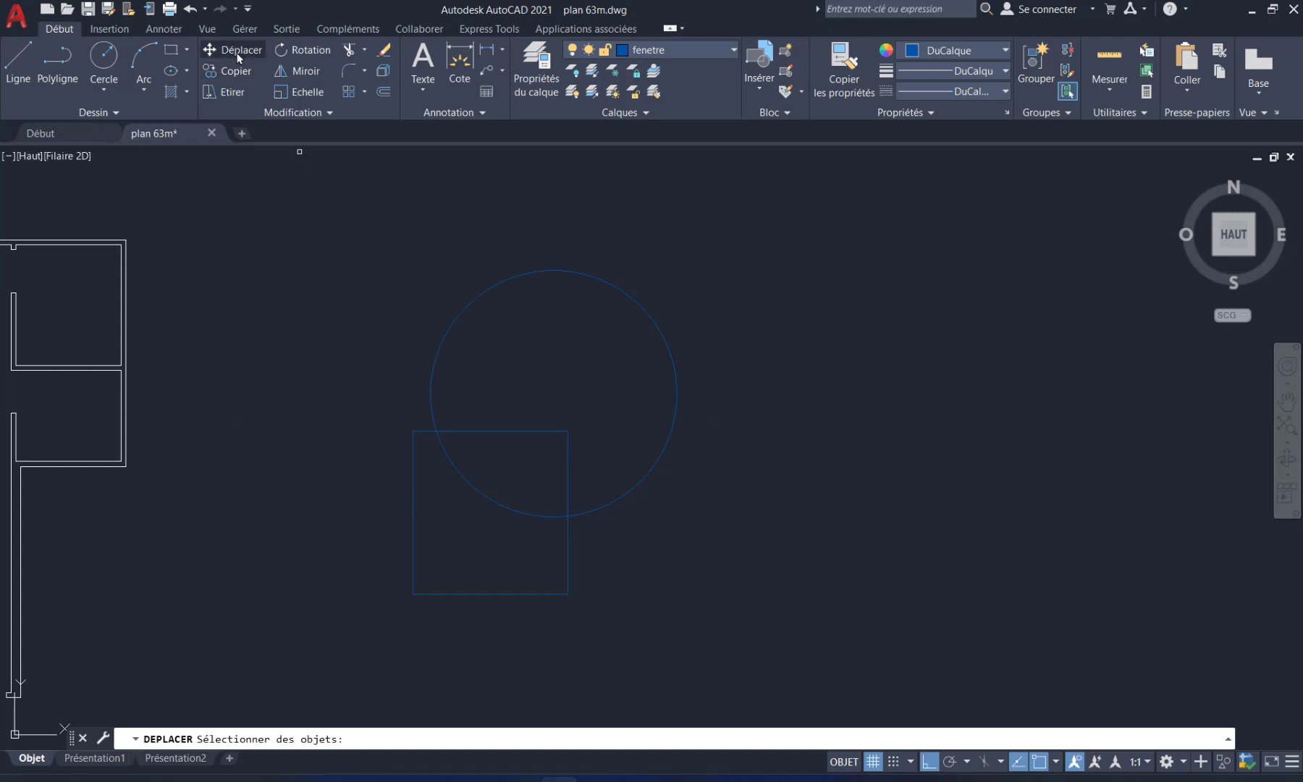
click(218, 47)
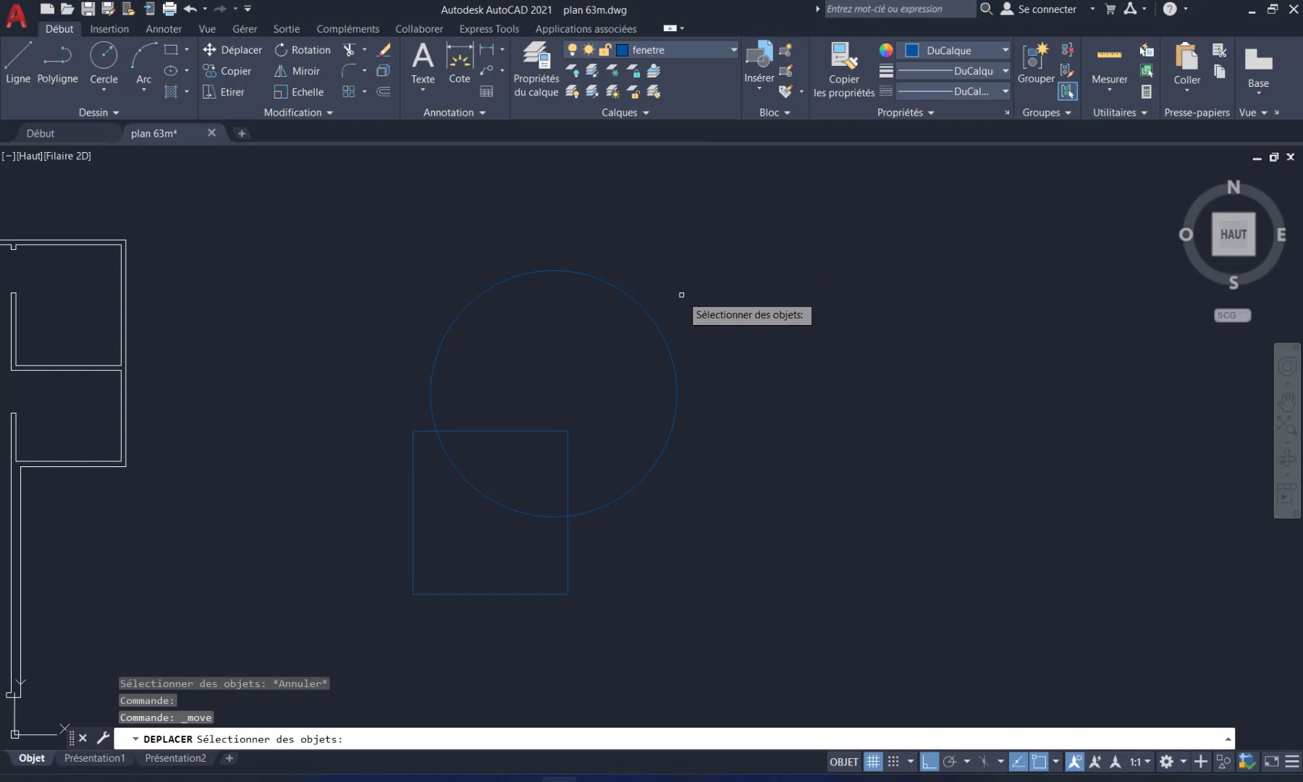
click(627, 290)
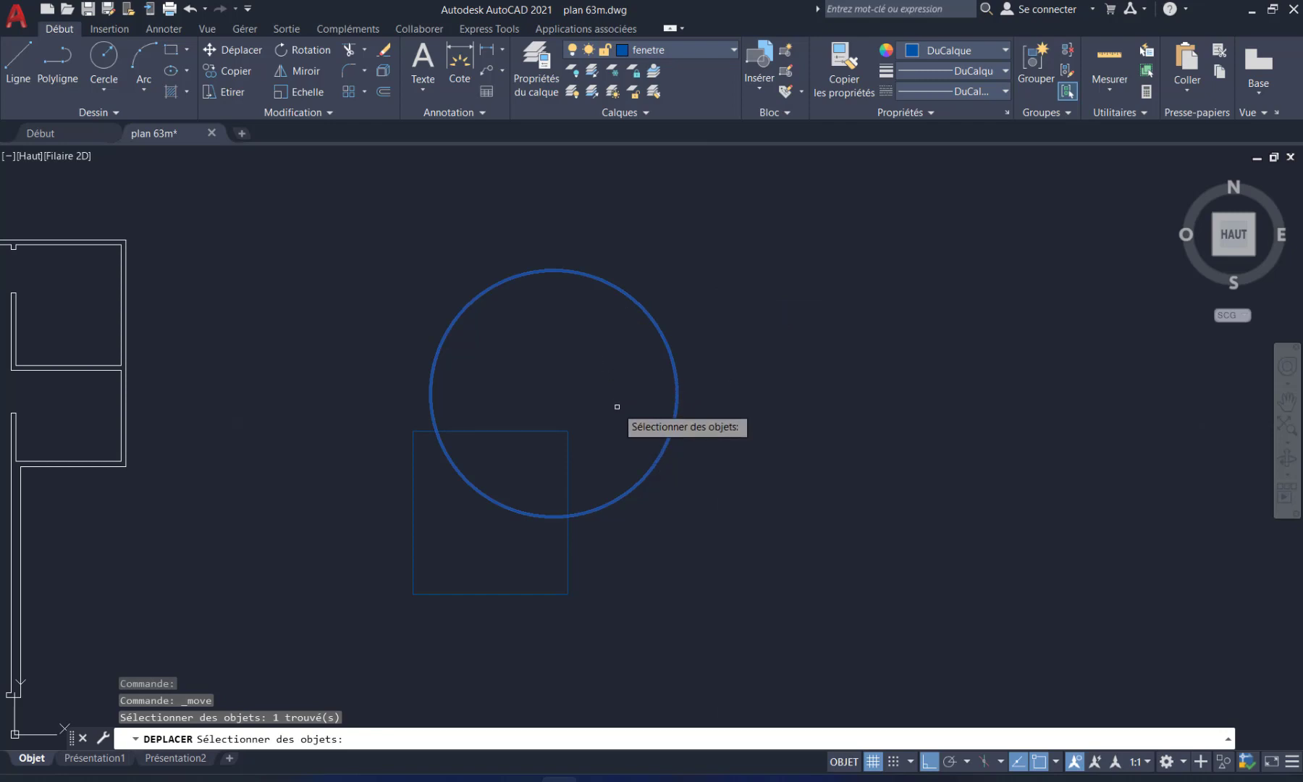
key(Return)
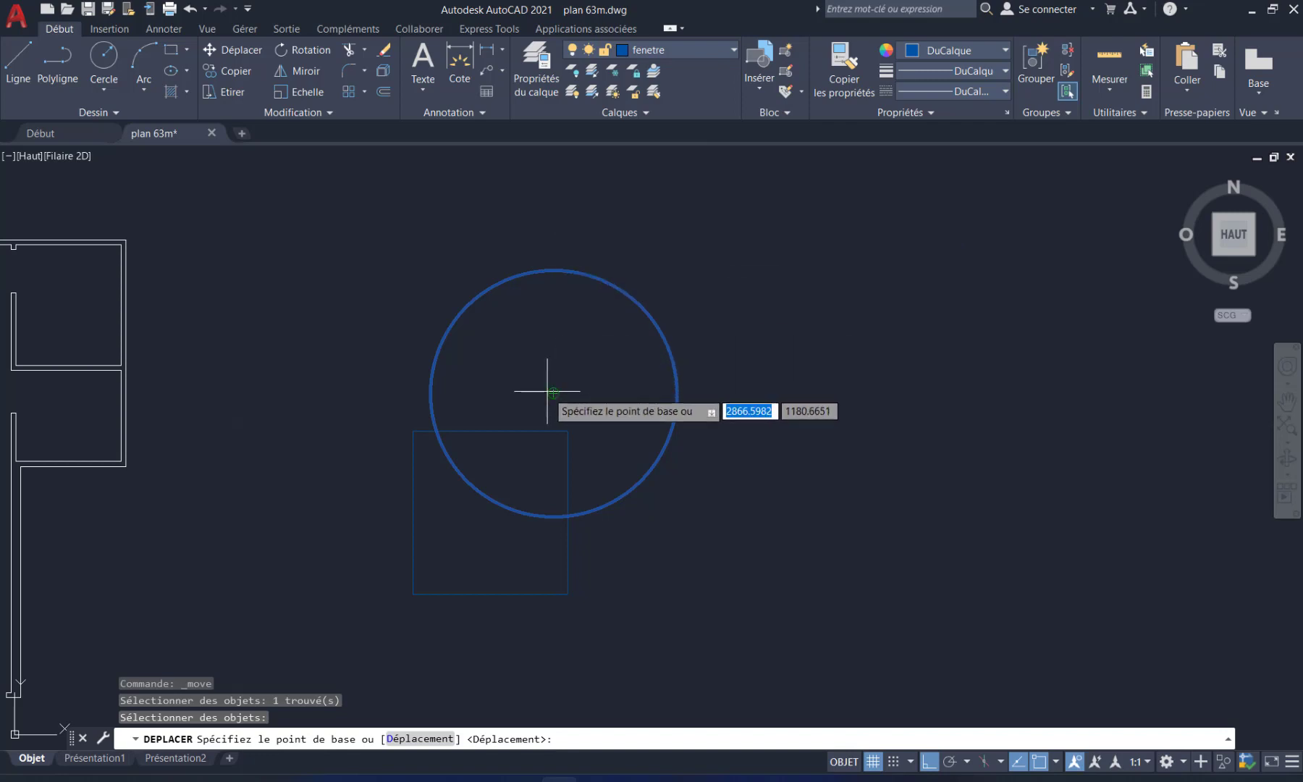
click(1058, 760)
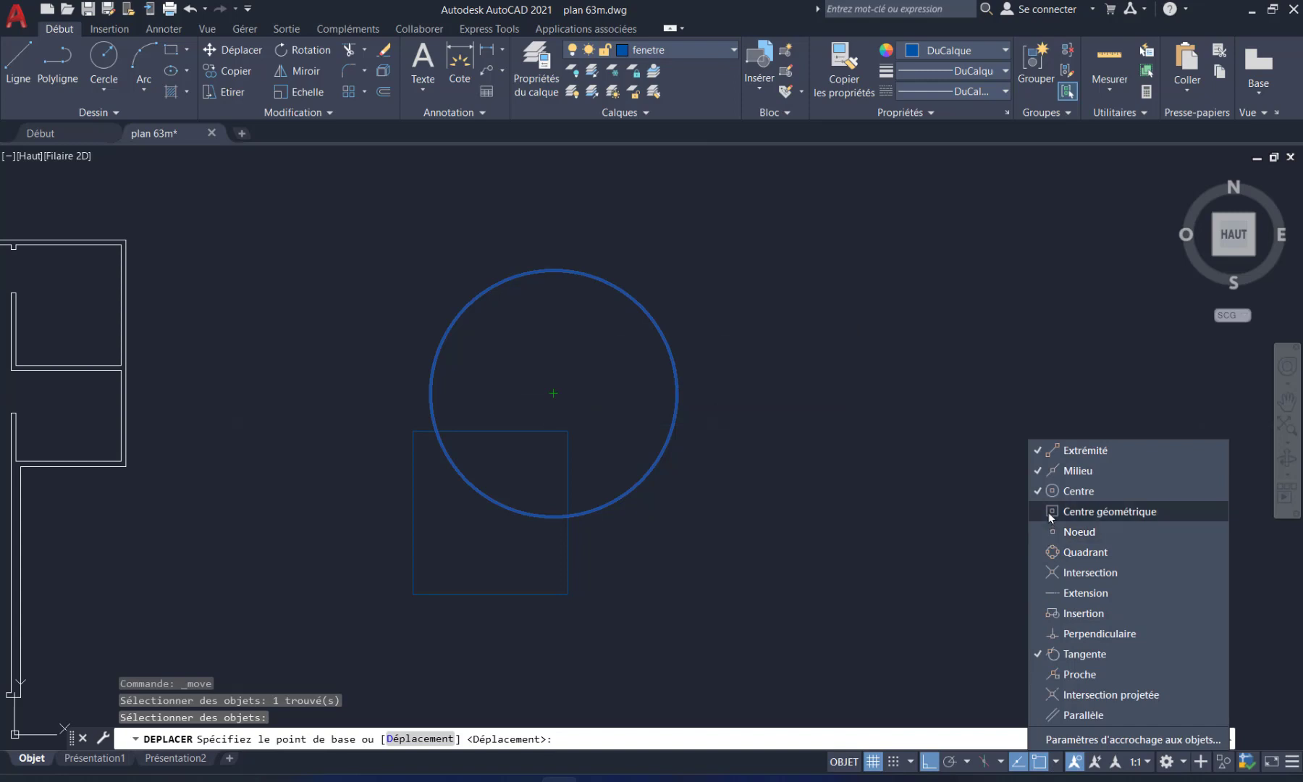
click(1085, 552)
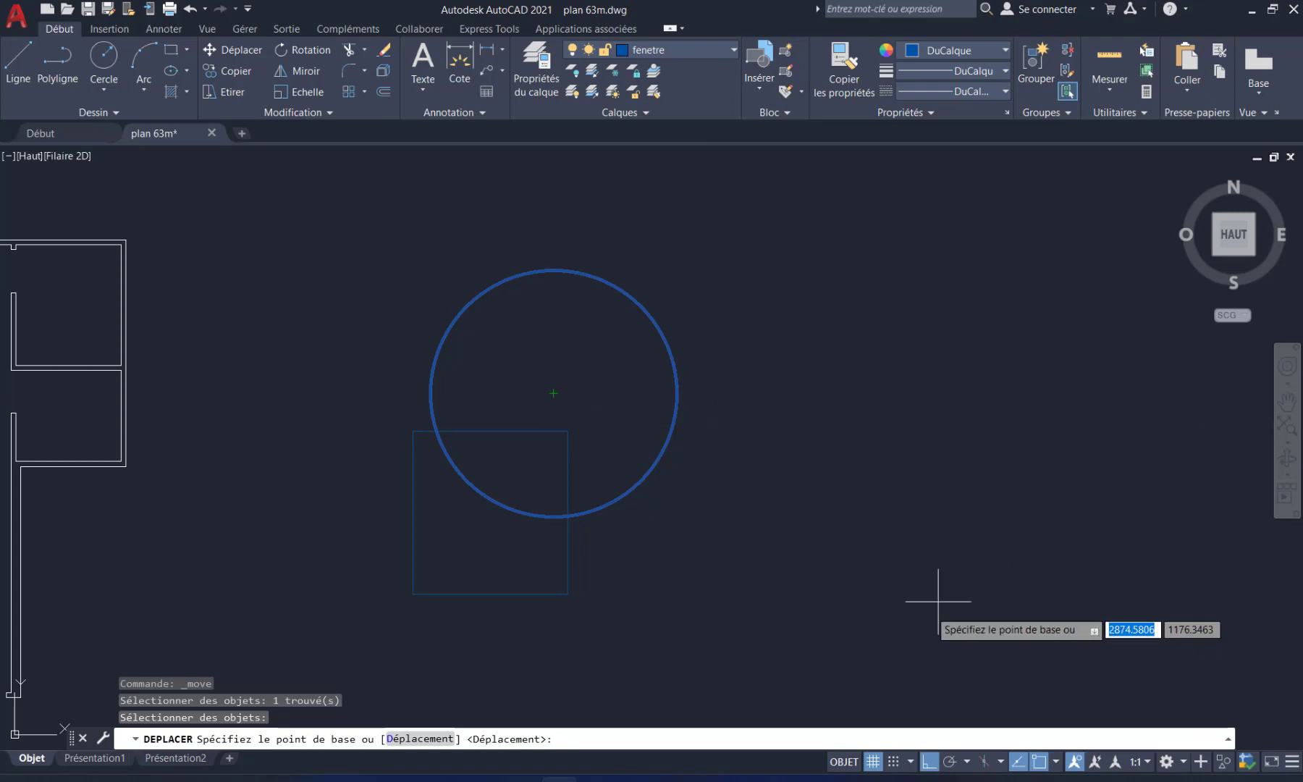
Step: Turn Ortho off and move the circle by its top quadrant to the right, clear of the rectangle
click(554, 270)
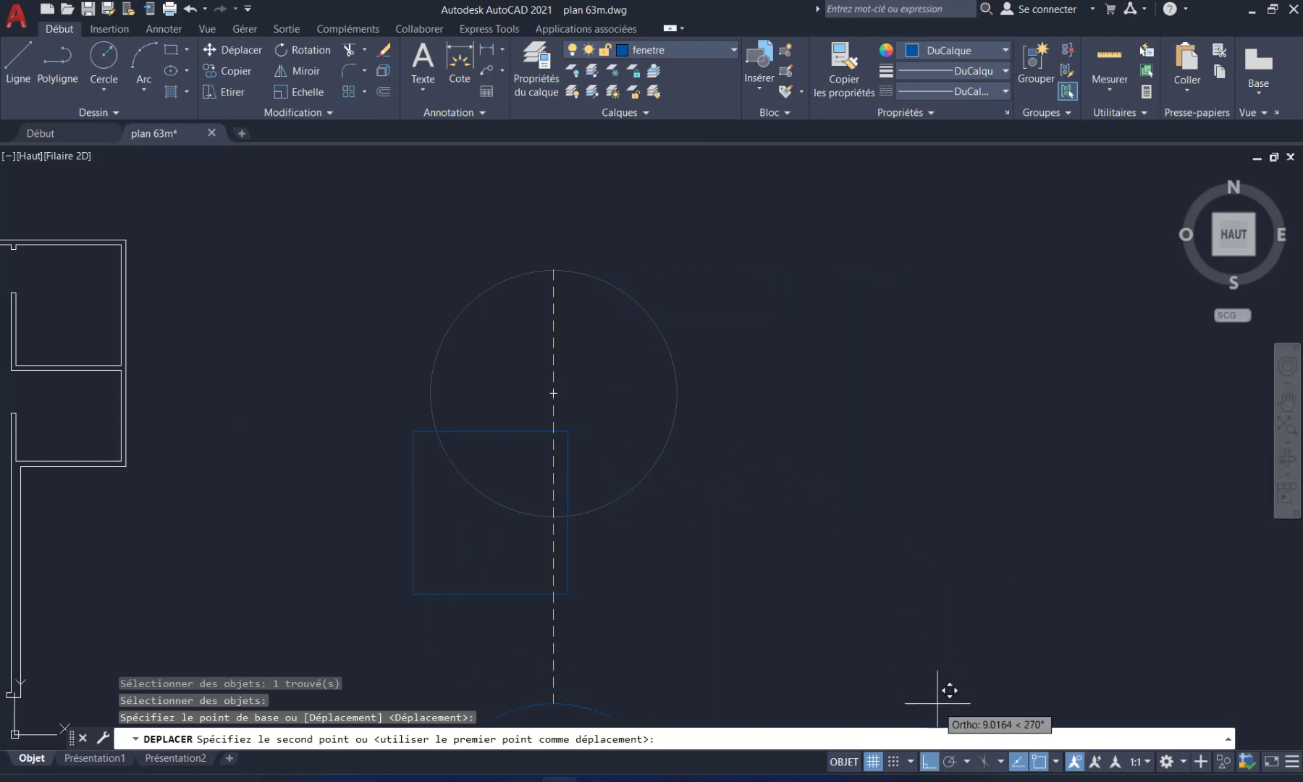
click(931, 764)
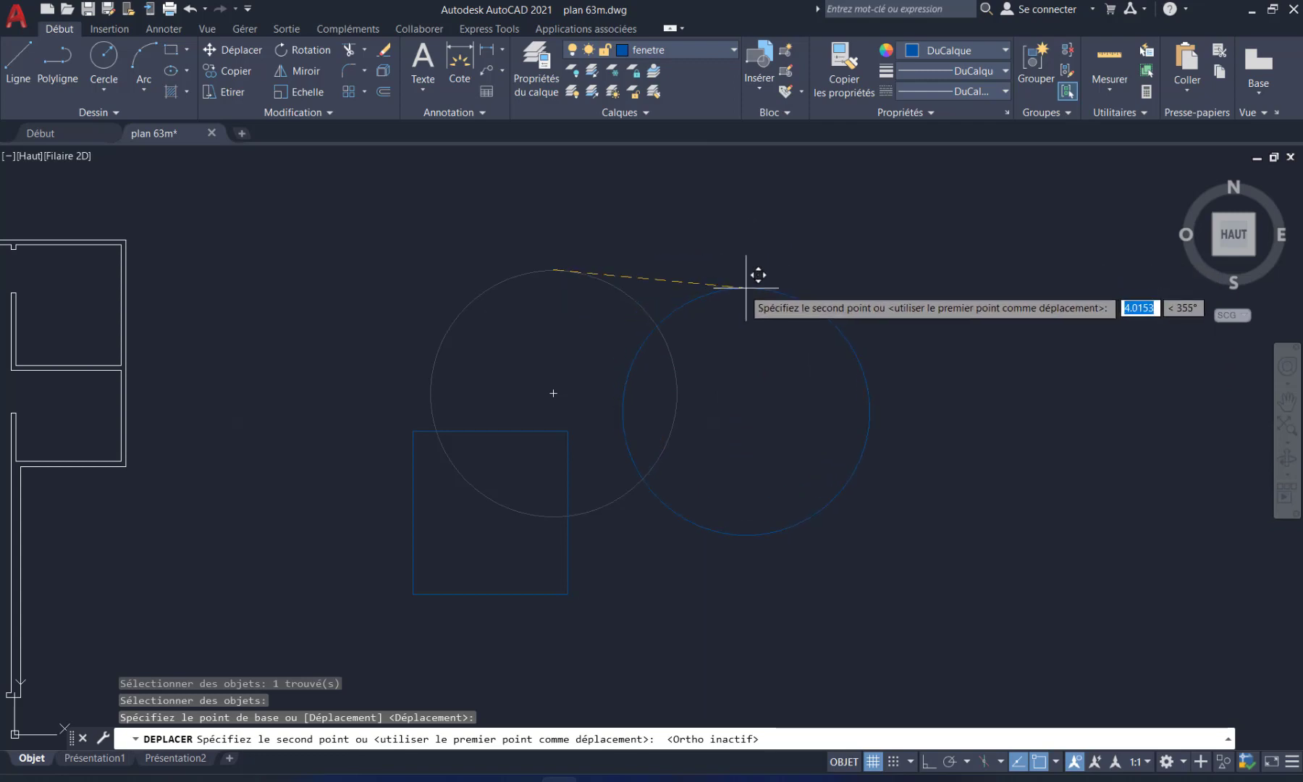
click(716, 264)
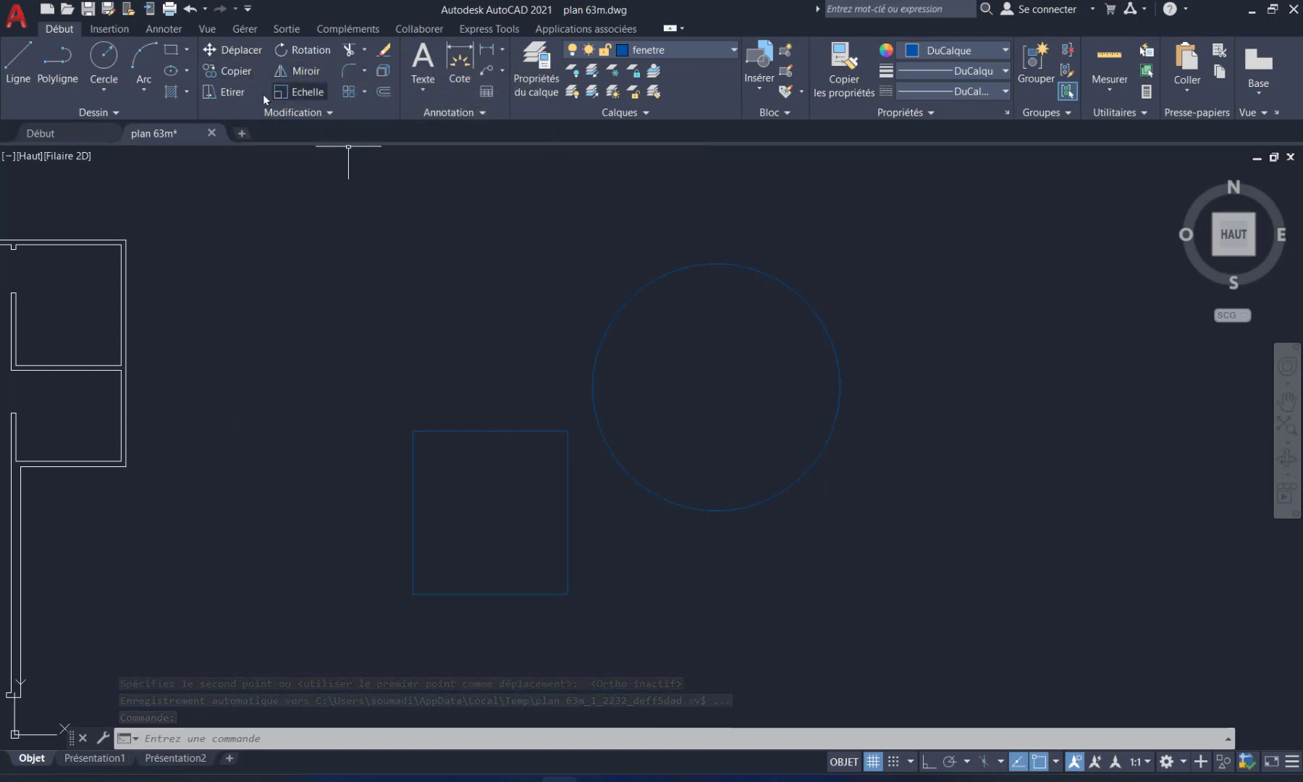
Step: Move the circle and rectangle together up and to the left, using a crossing selection and the rectangle's upper-right corner as base point
click(218, 50)
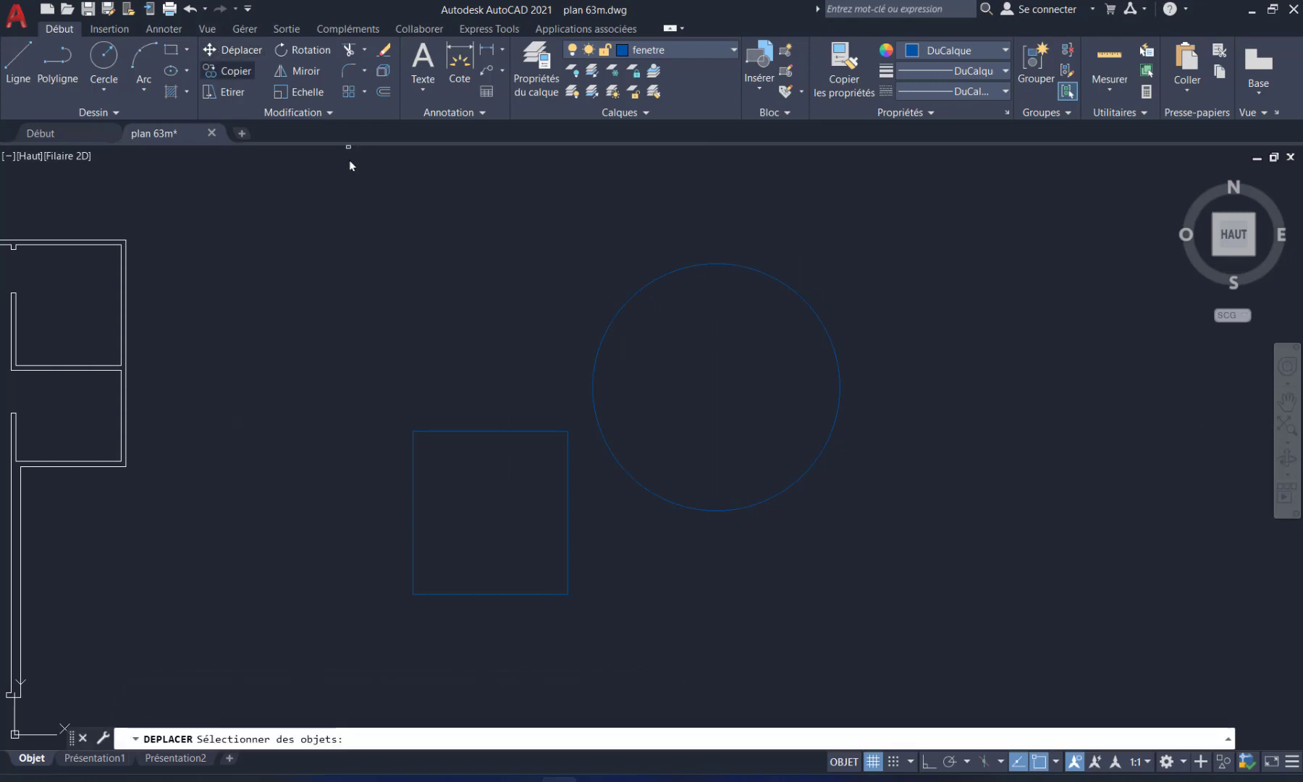
click(915, 194)
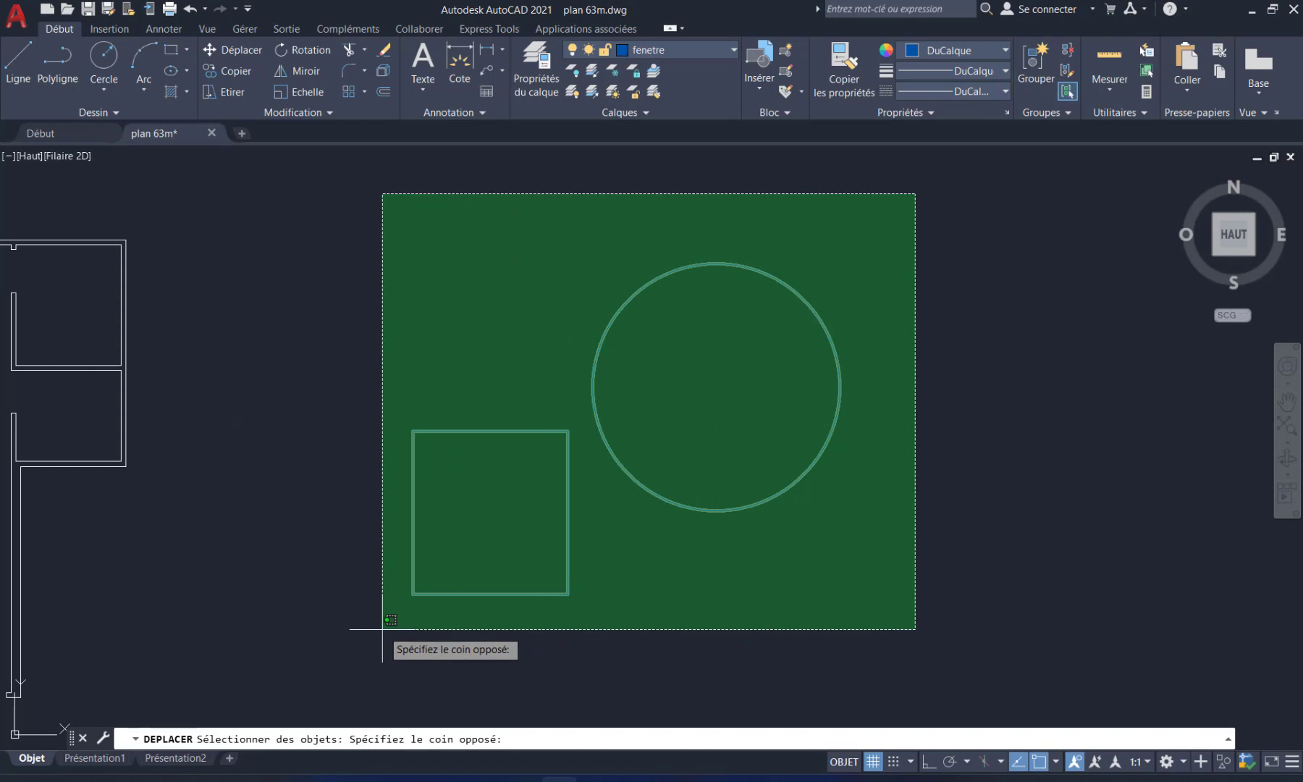
click(382, 629)
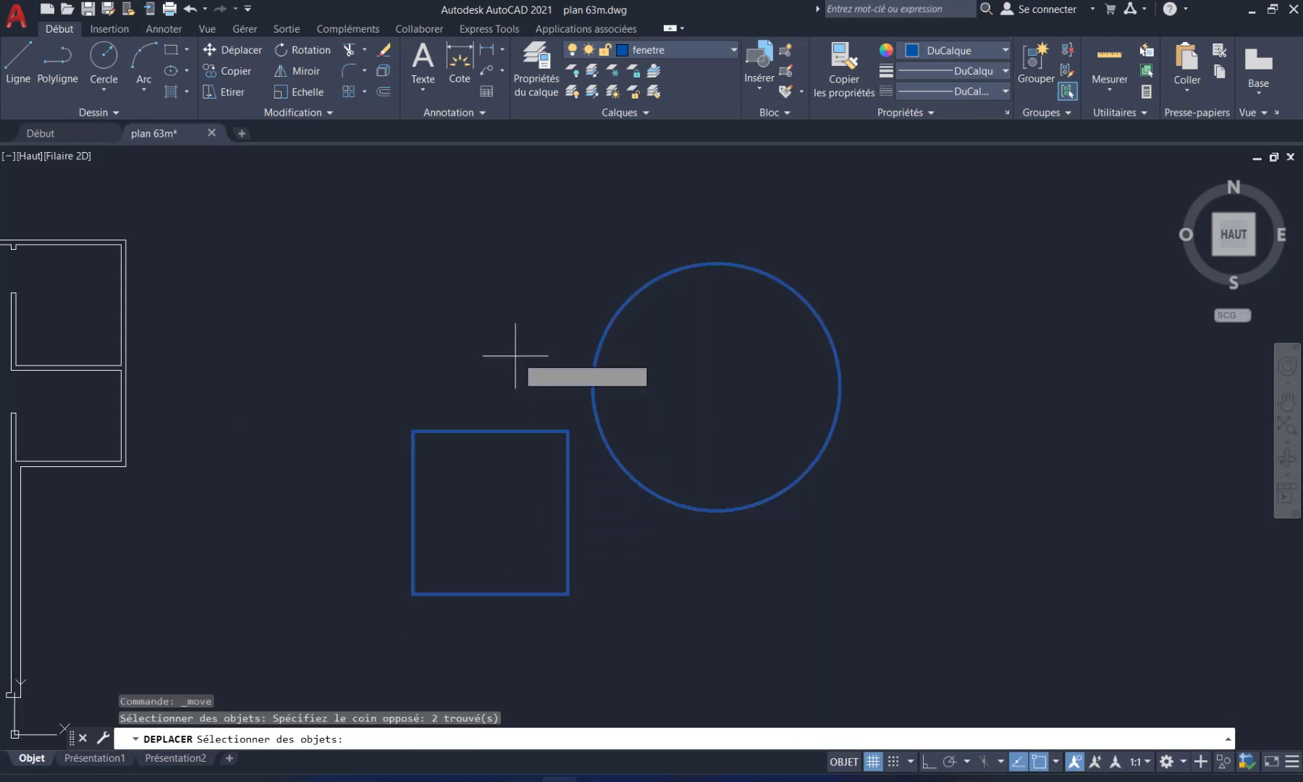
key(Return)
click(568, 431)
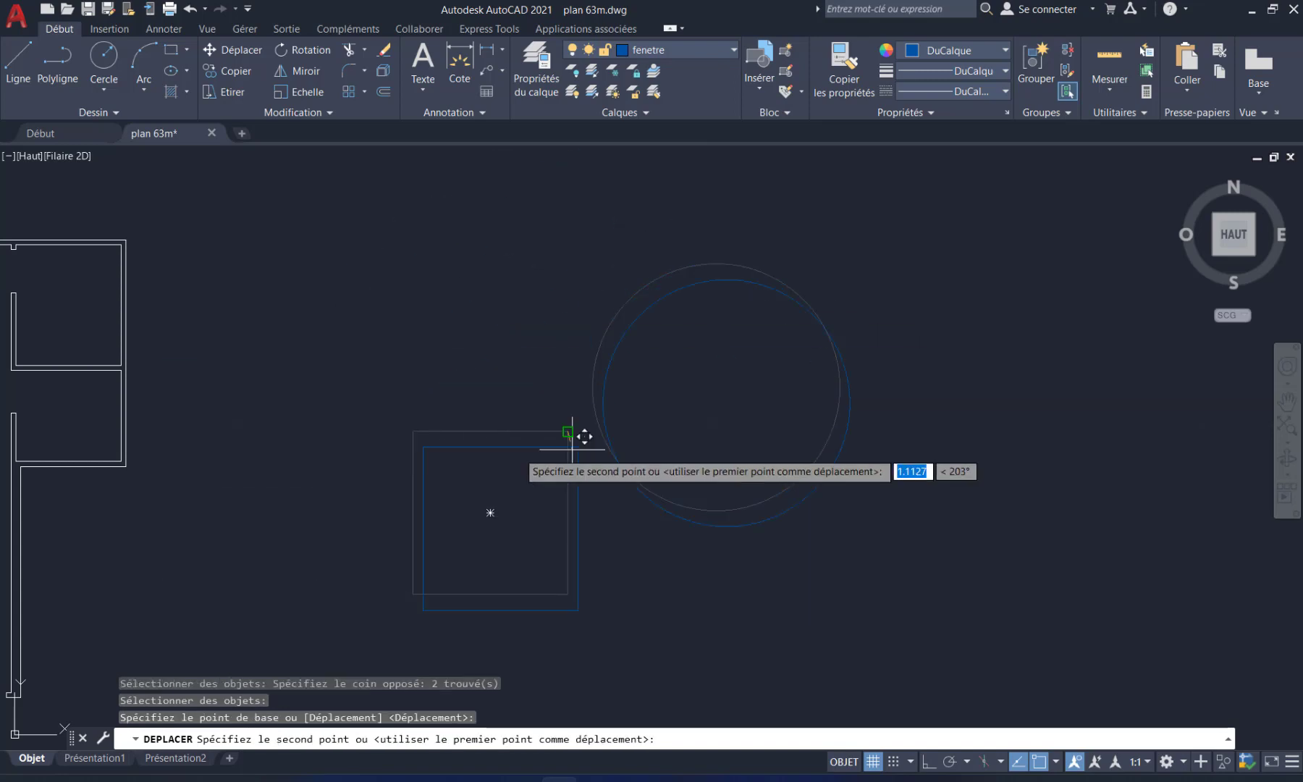
click(490, 330)
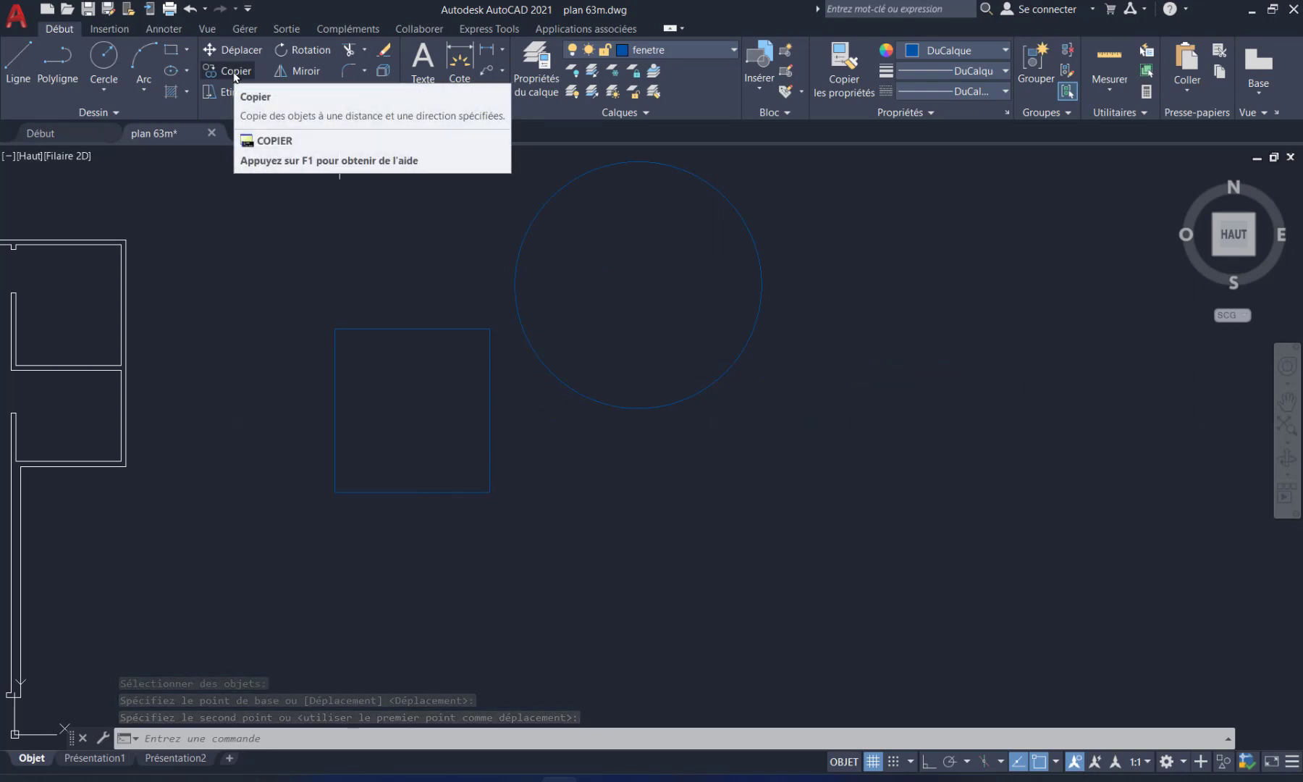
Step: Copy the circle from its centre to four places: to its right, lower right, directly below, and above the rectangle
click(234, 71)
mouse_move(663, 386)
middle_down()
mouse_move(634, 448)
mouse_move(651, 459)
middle_up()
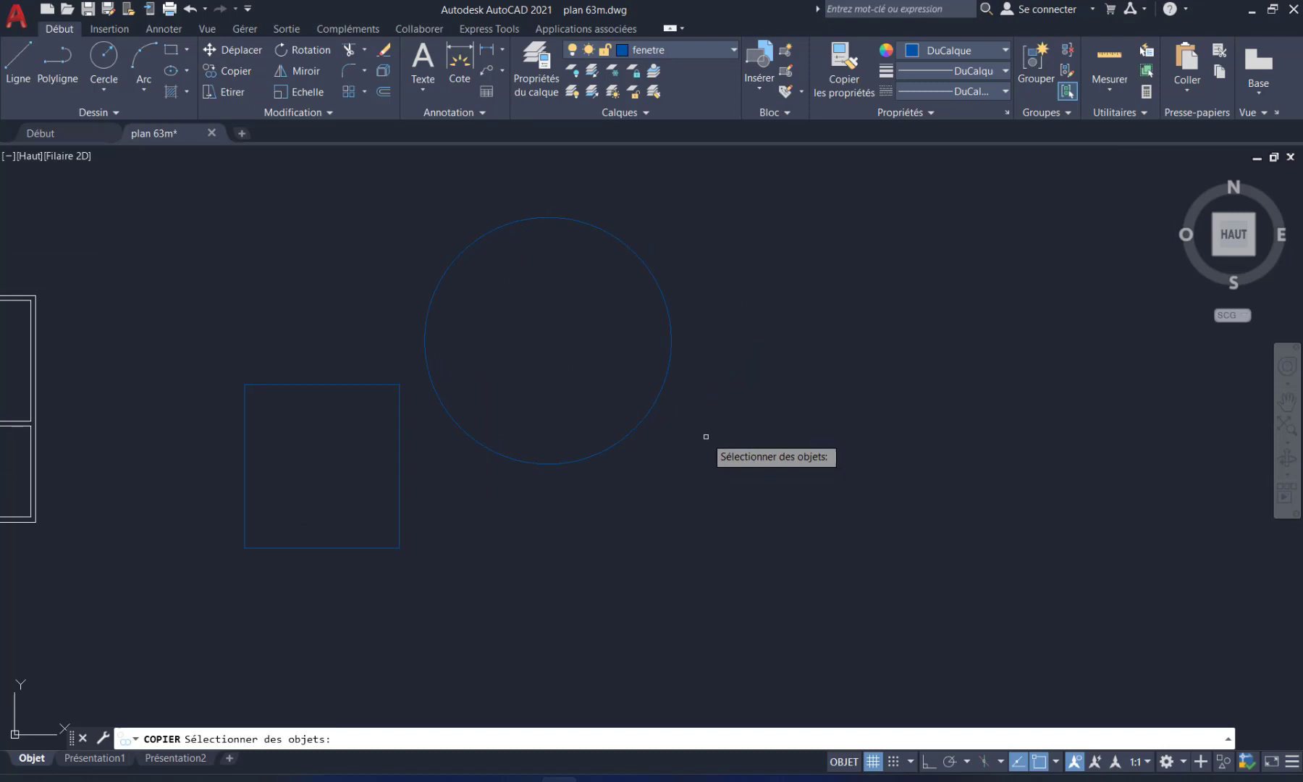
click(645, 416)
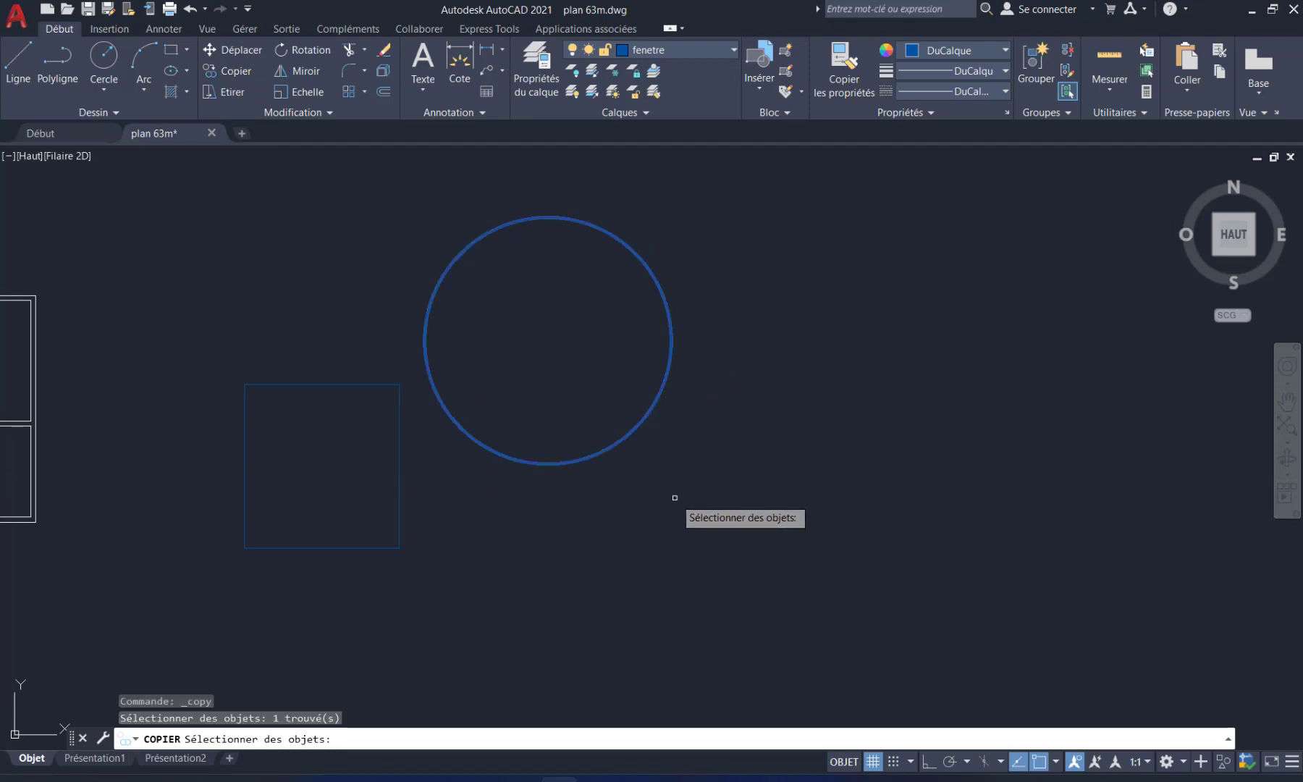
key(Return)
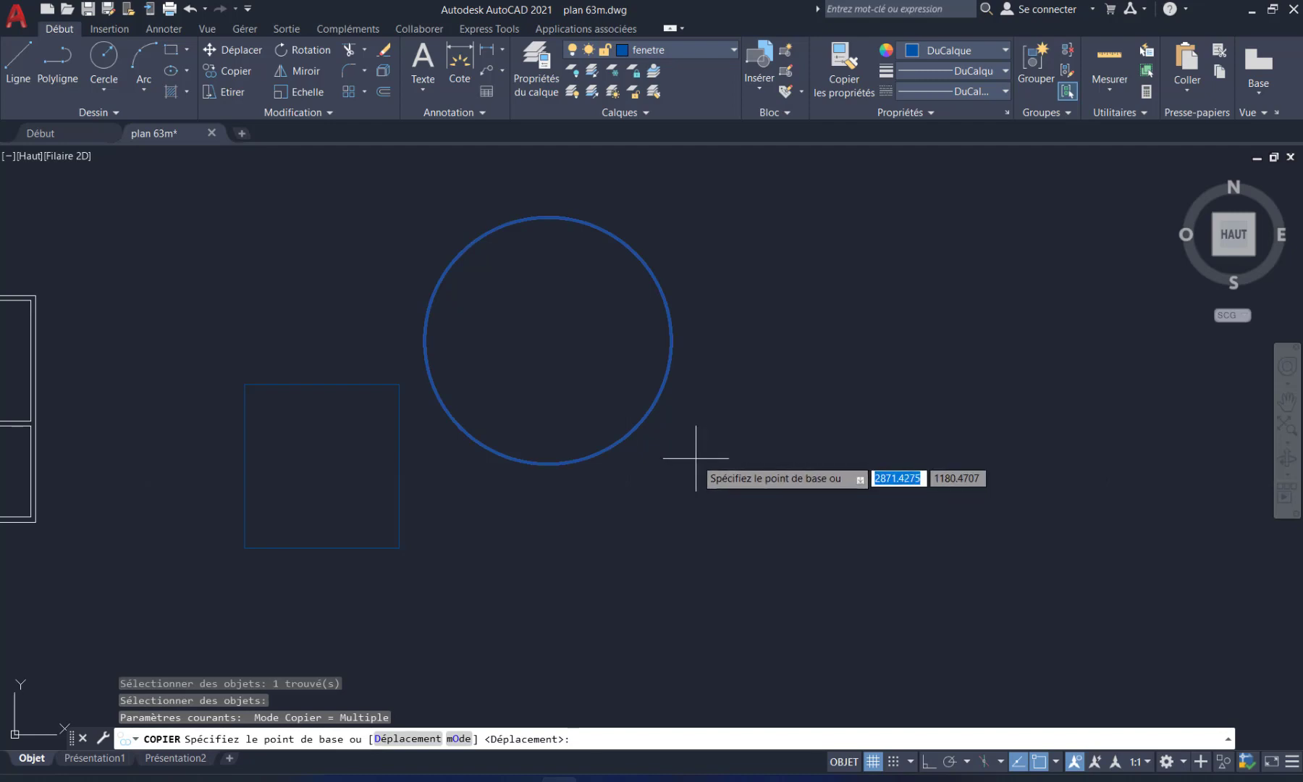
click(549, 341)
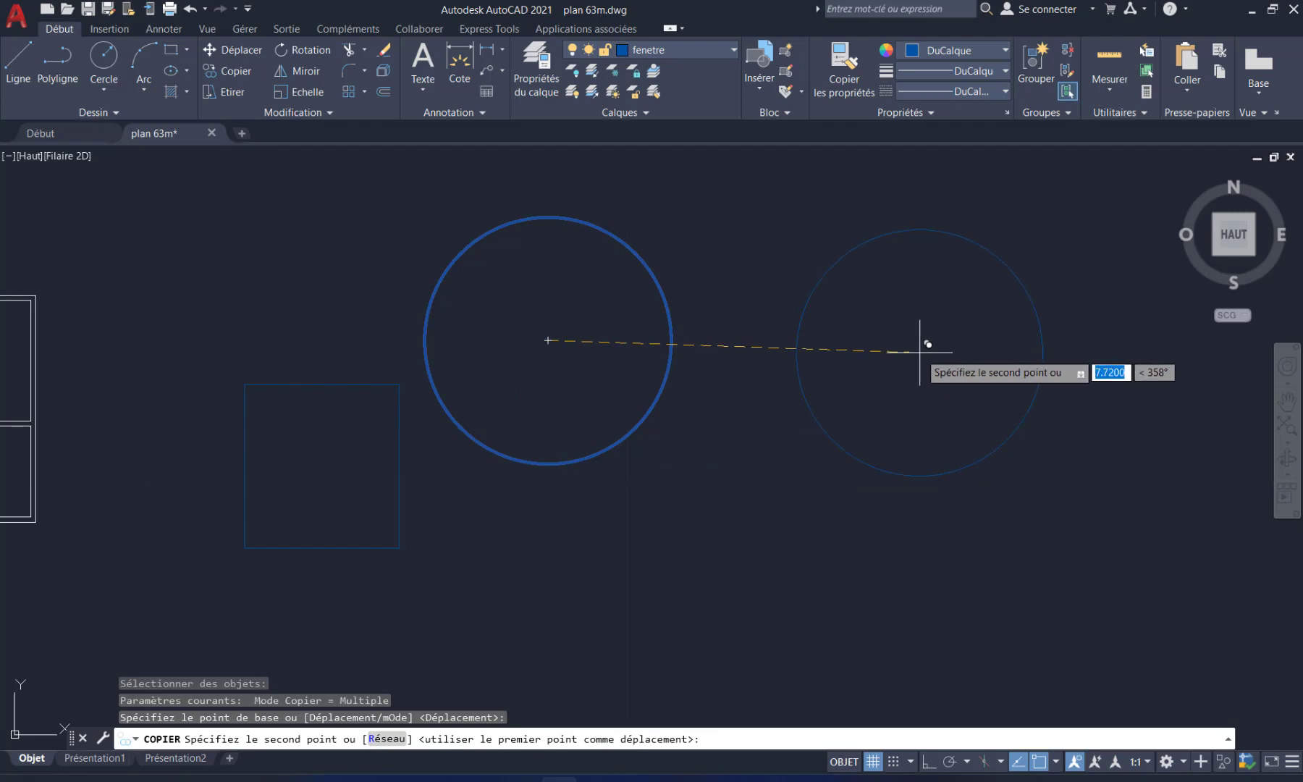
click(920, 353)
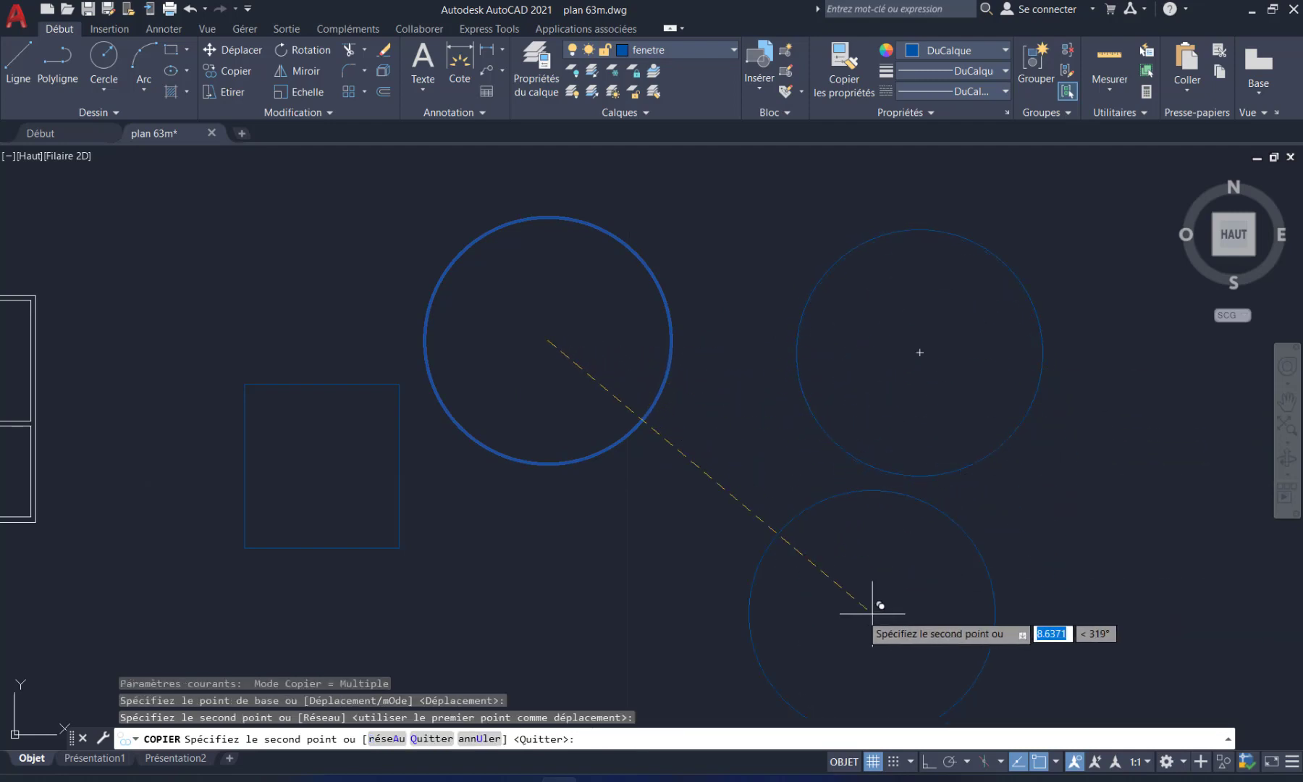
click(831, 621)
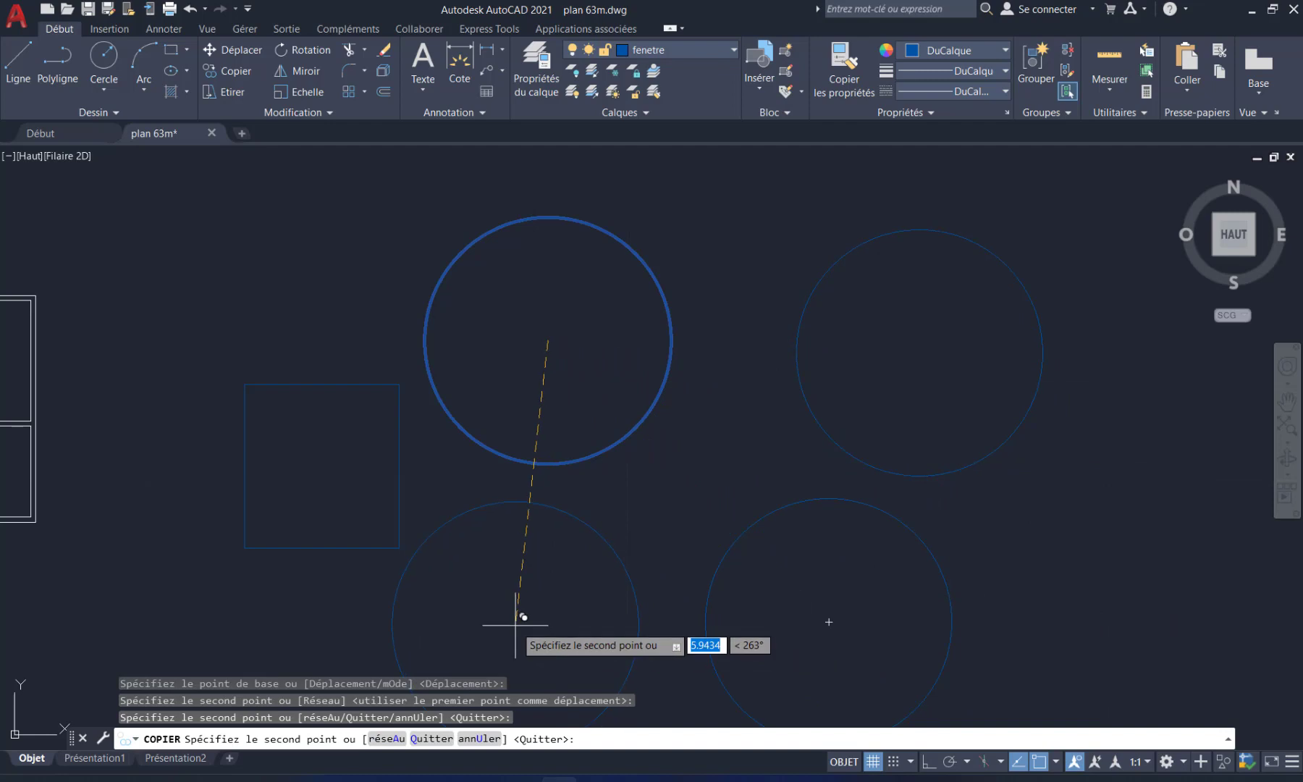
click(515, 624)
click(262, 251)
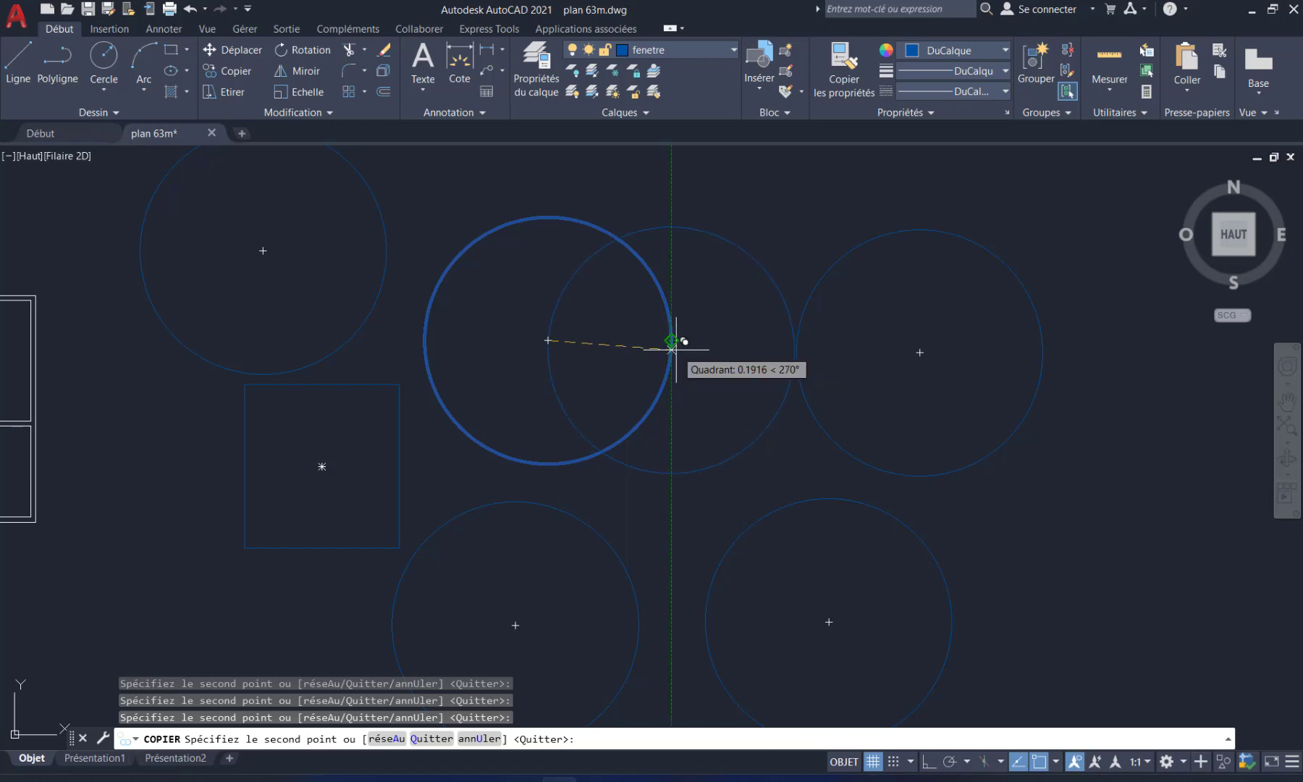
key(Return)
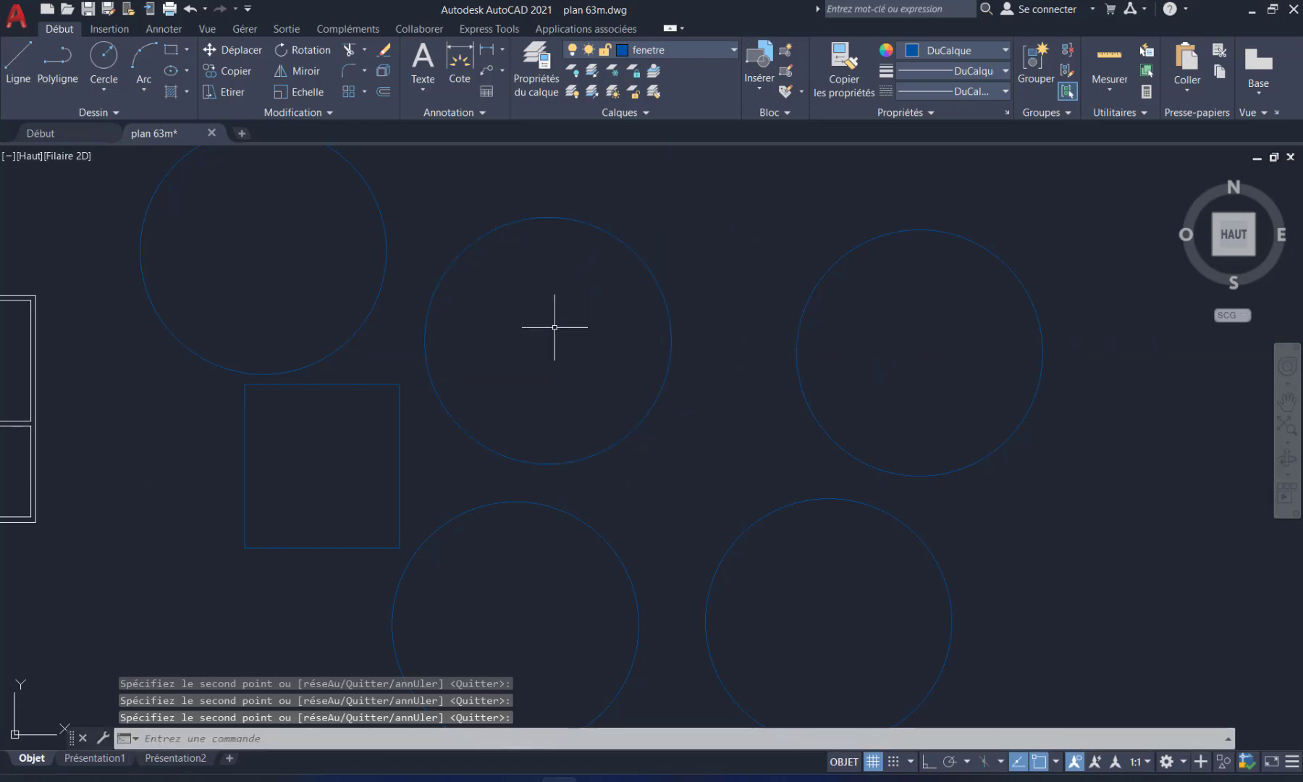
click(220, 95)
mouse_move(366, 381)
middle_down()
mouse_move(451, 415)
mouse_move(594, 369)
middle_up()
key(Escape)
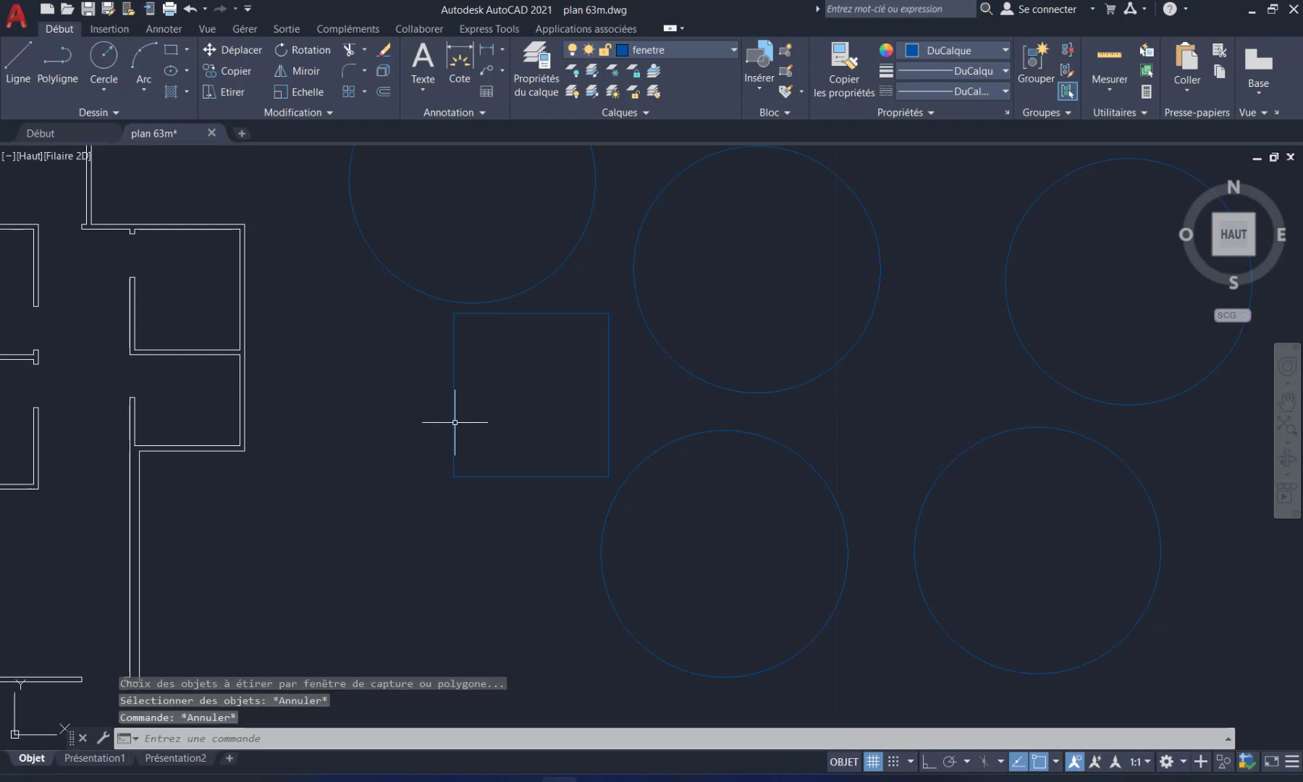
Step: Draw a line sloping down to the right in the empty space between the floor plan and the rectangle
click(18, 58)
click(309, 434)
click(404, 543)
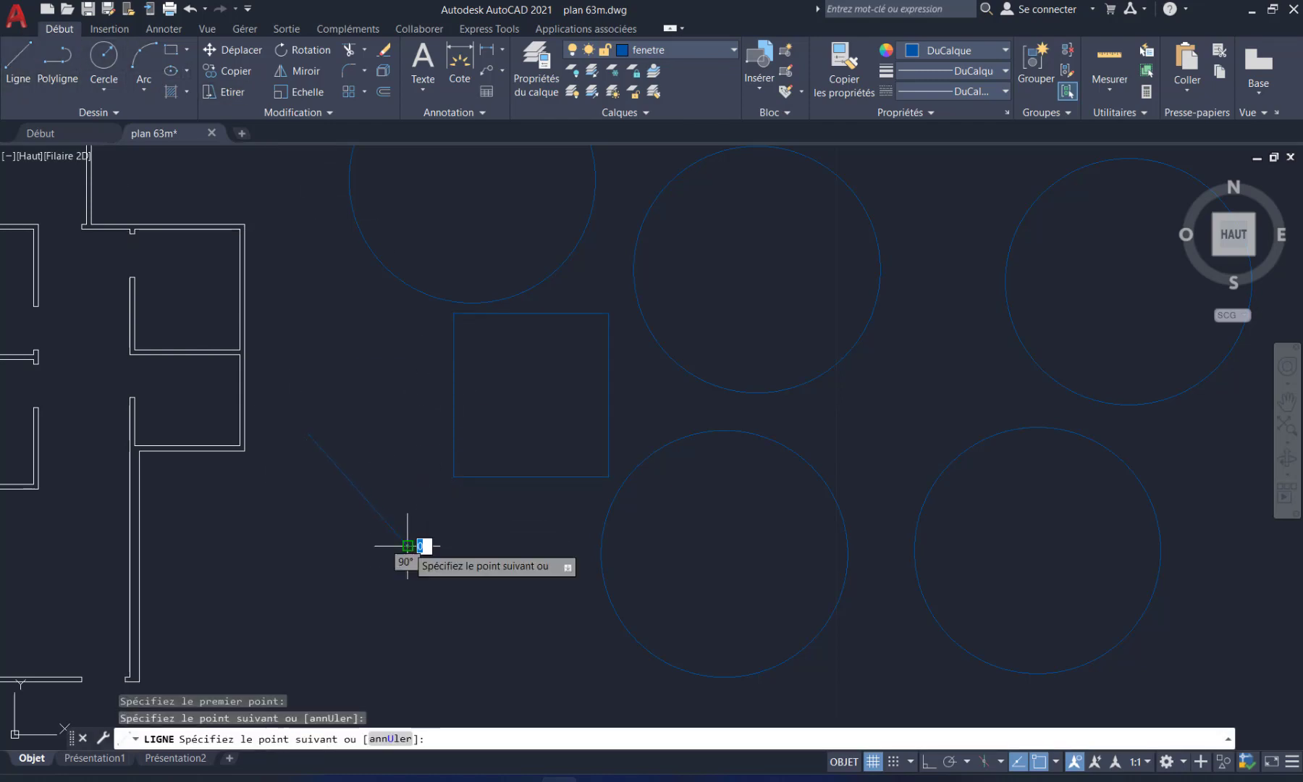
key(Return)
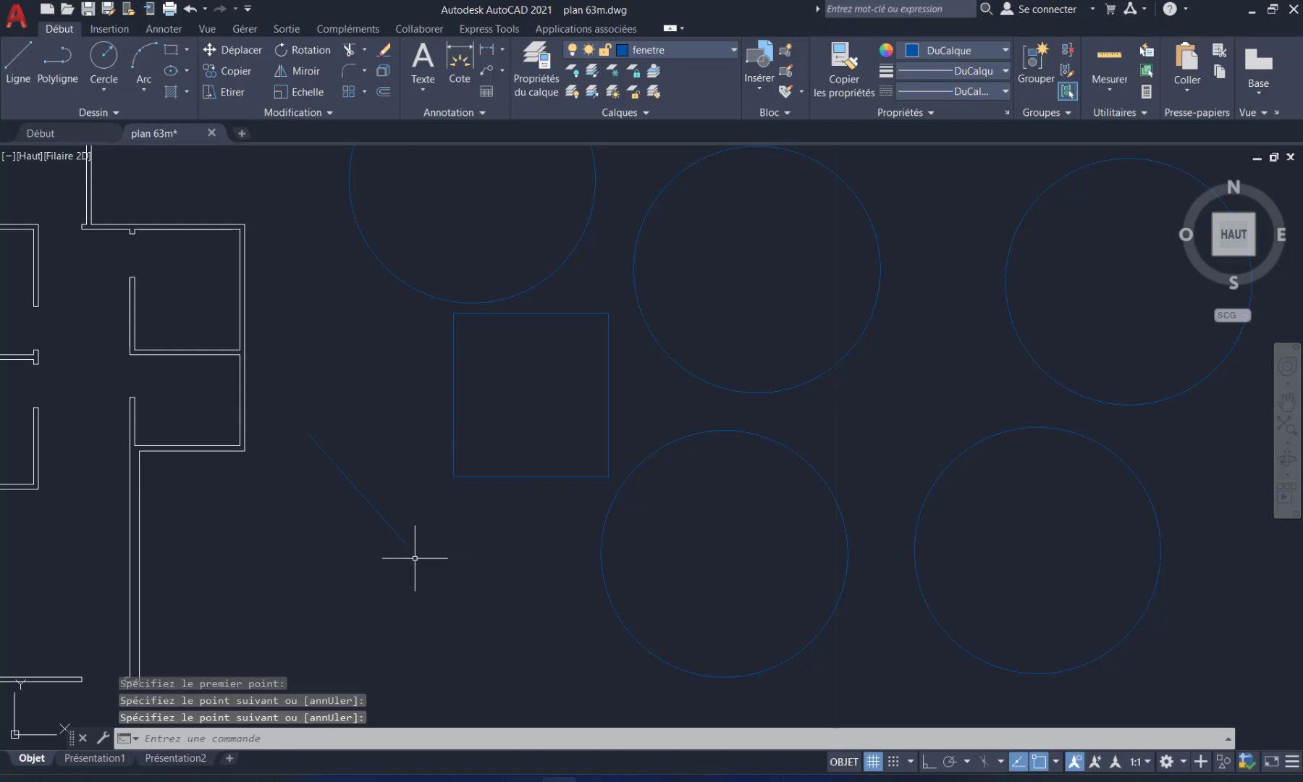
click(233, 92)
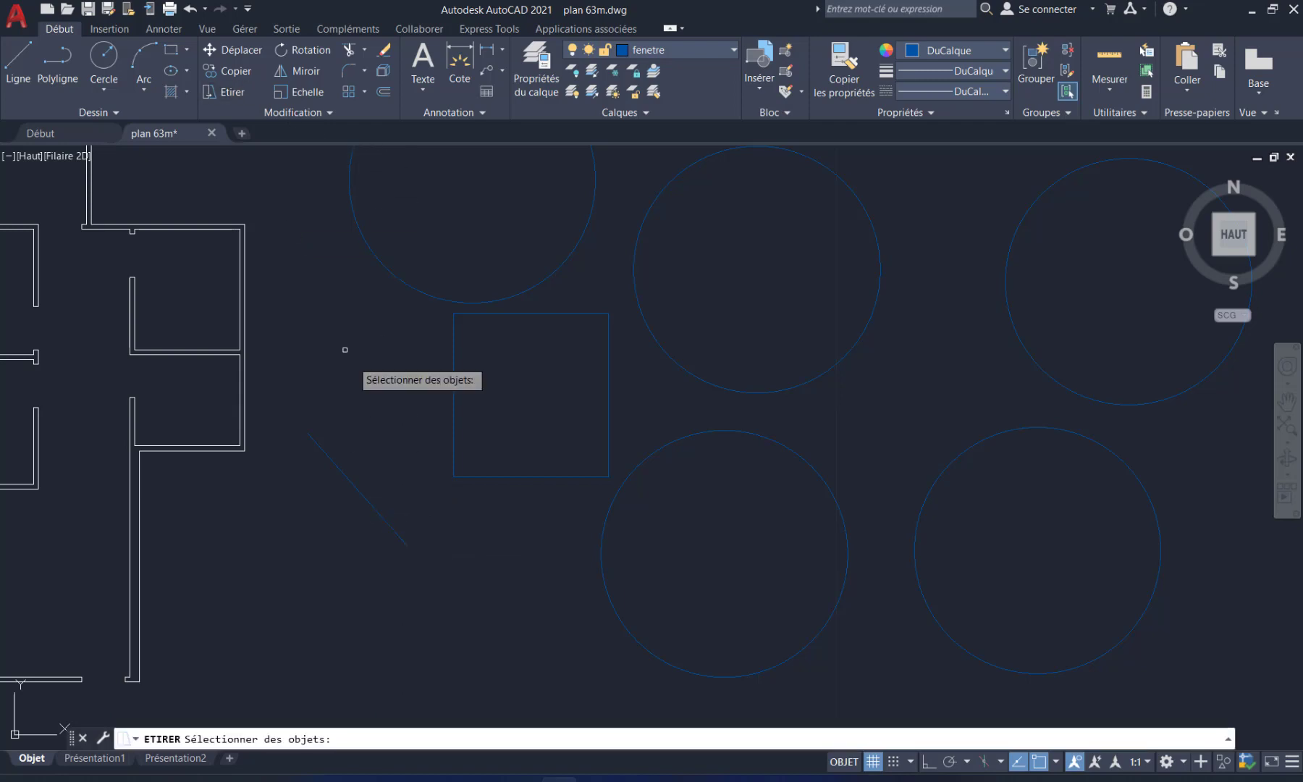
click(403, 541)
key(Return)
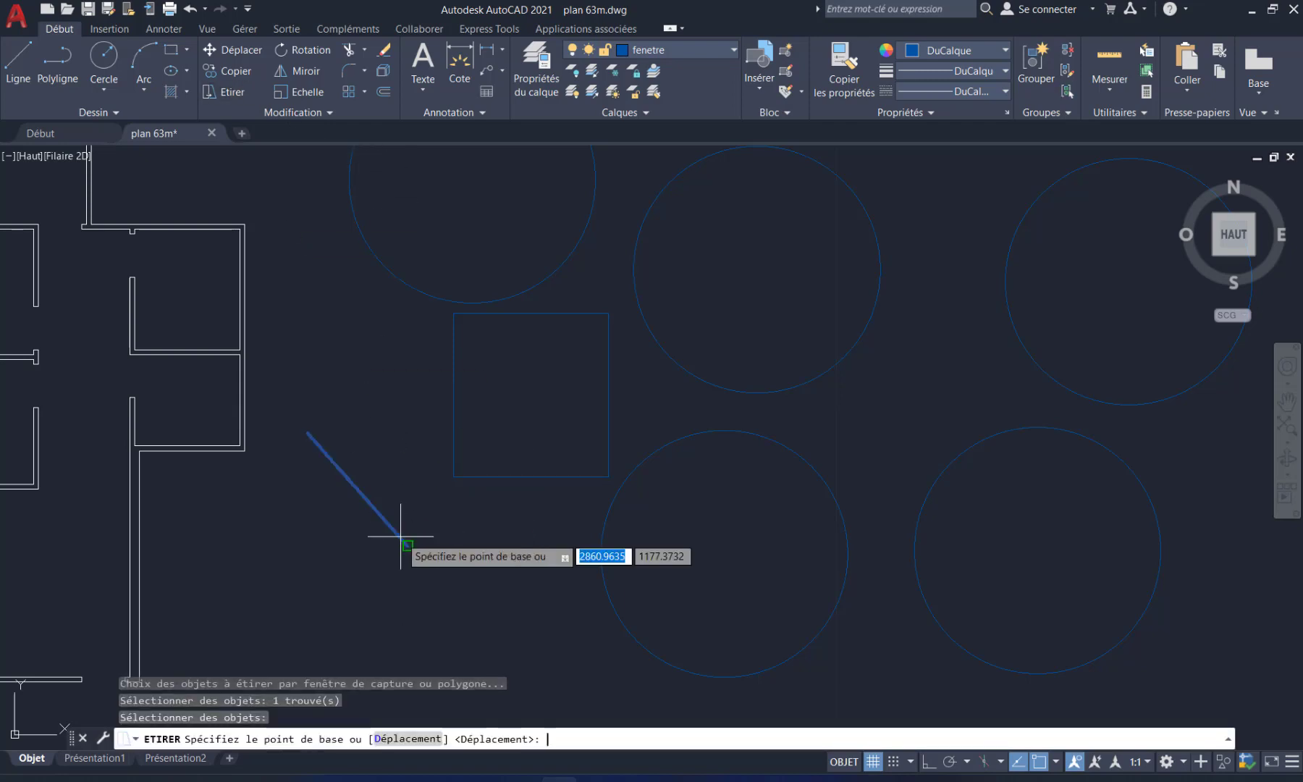
click(407, 545)
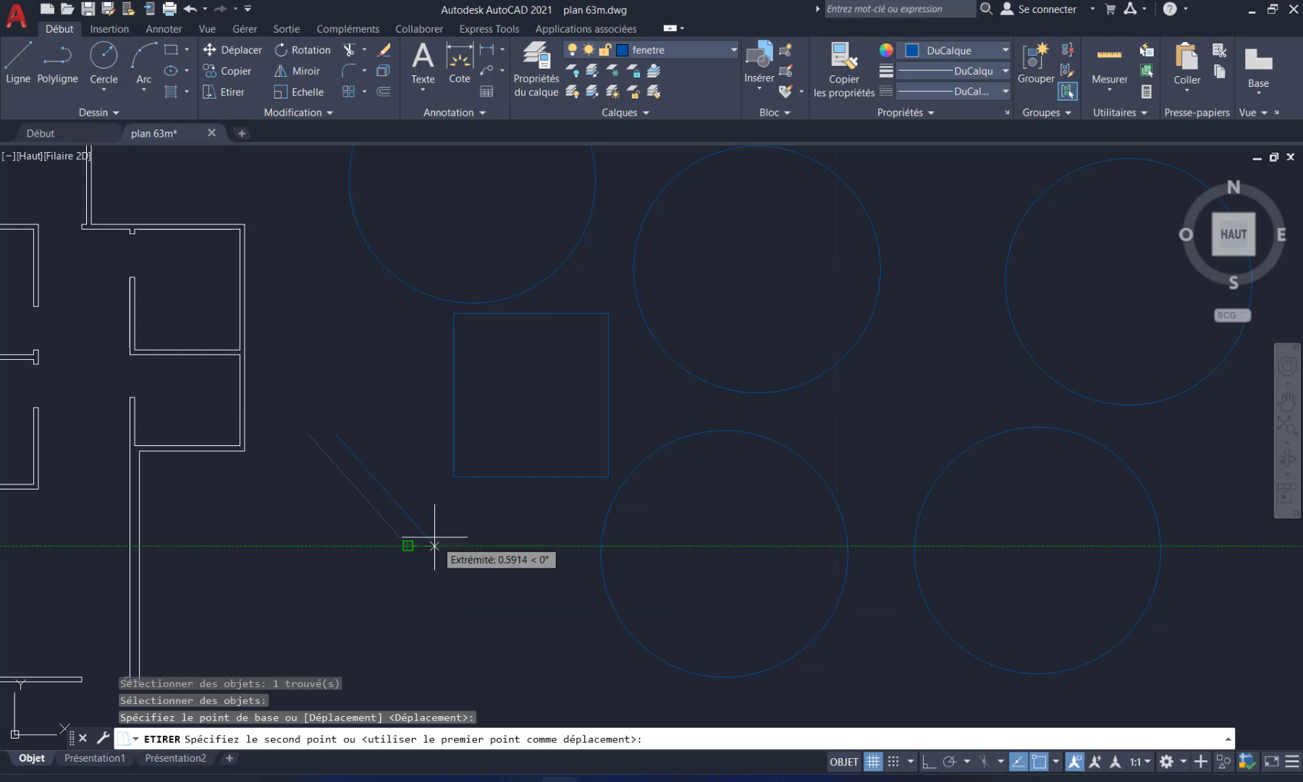
key(Escape)
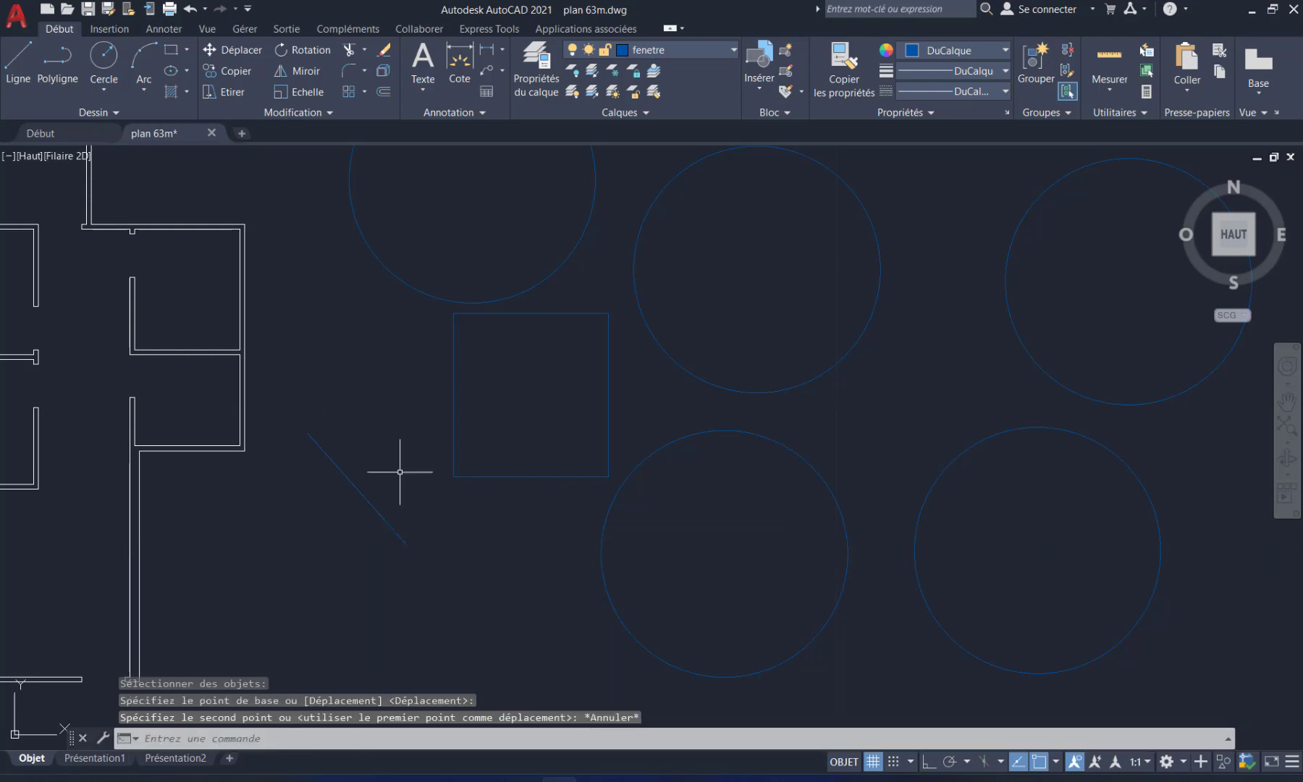
Step: Apply Stretch to the individually picked sloping line, from its lower endpoint to a point below the rectangle
click(231, 92)
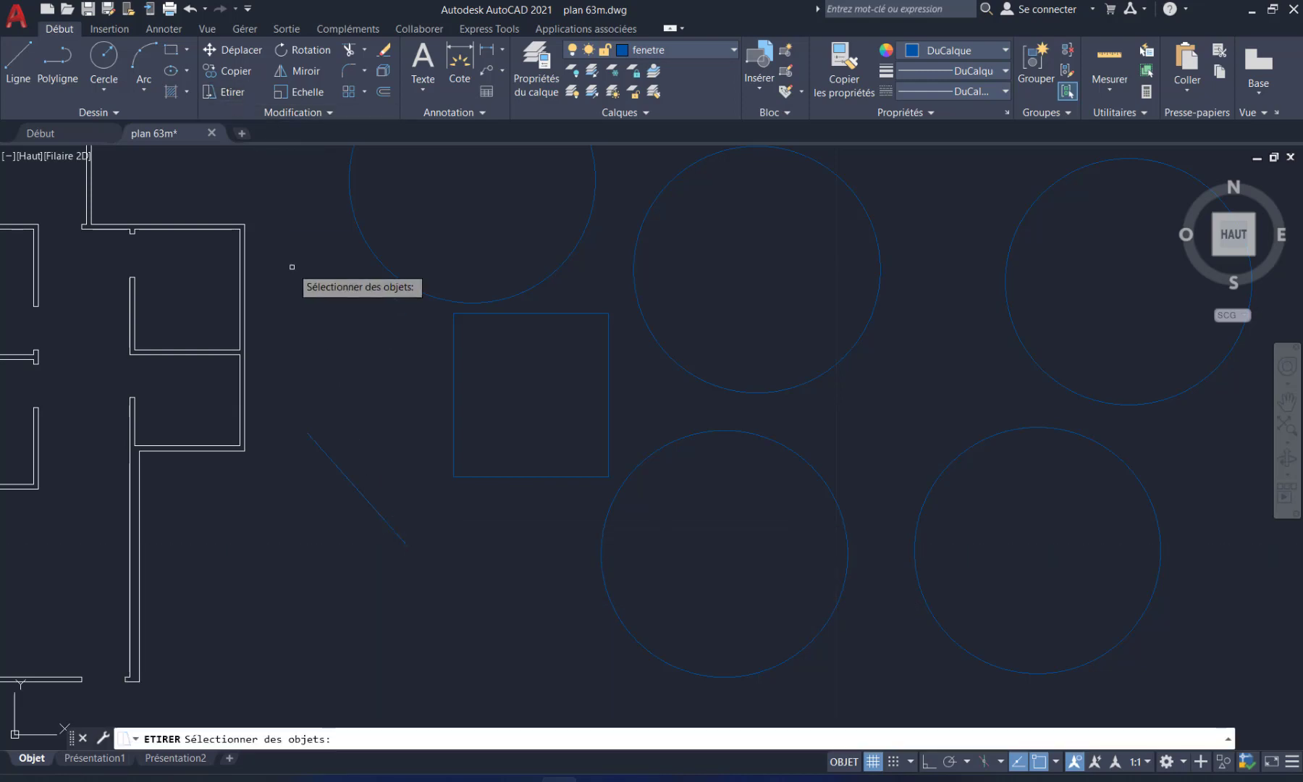
click(404, 542)
key(Return)
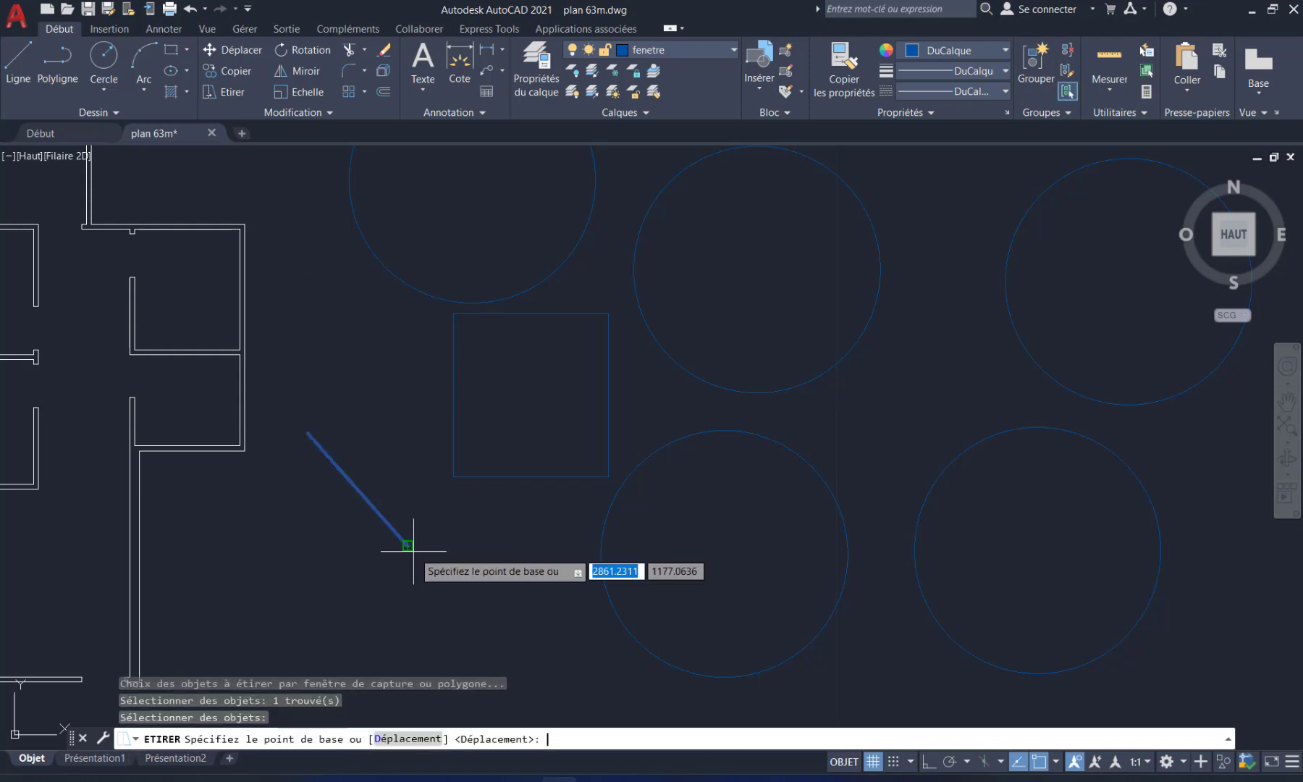
click(407, 541)
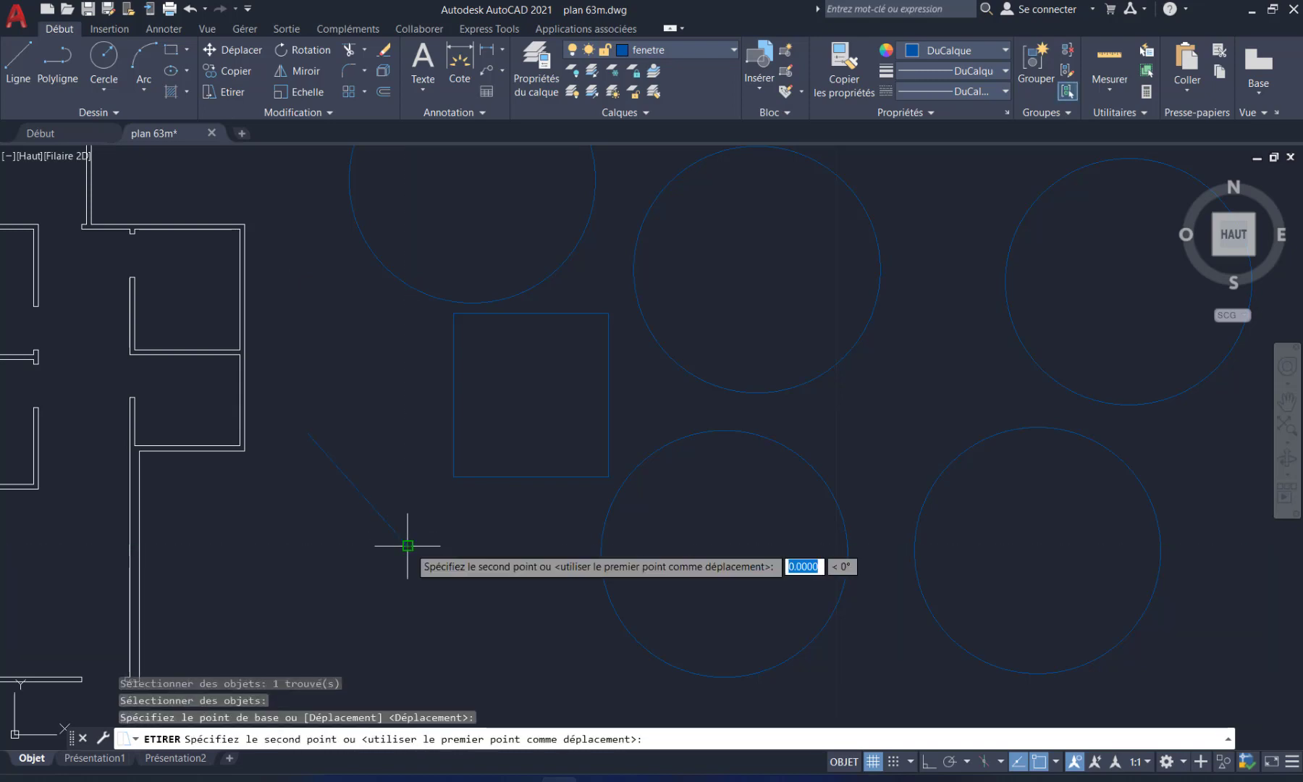
click(532, 555)
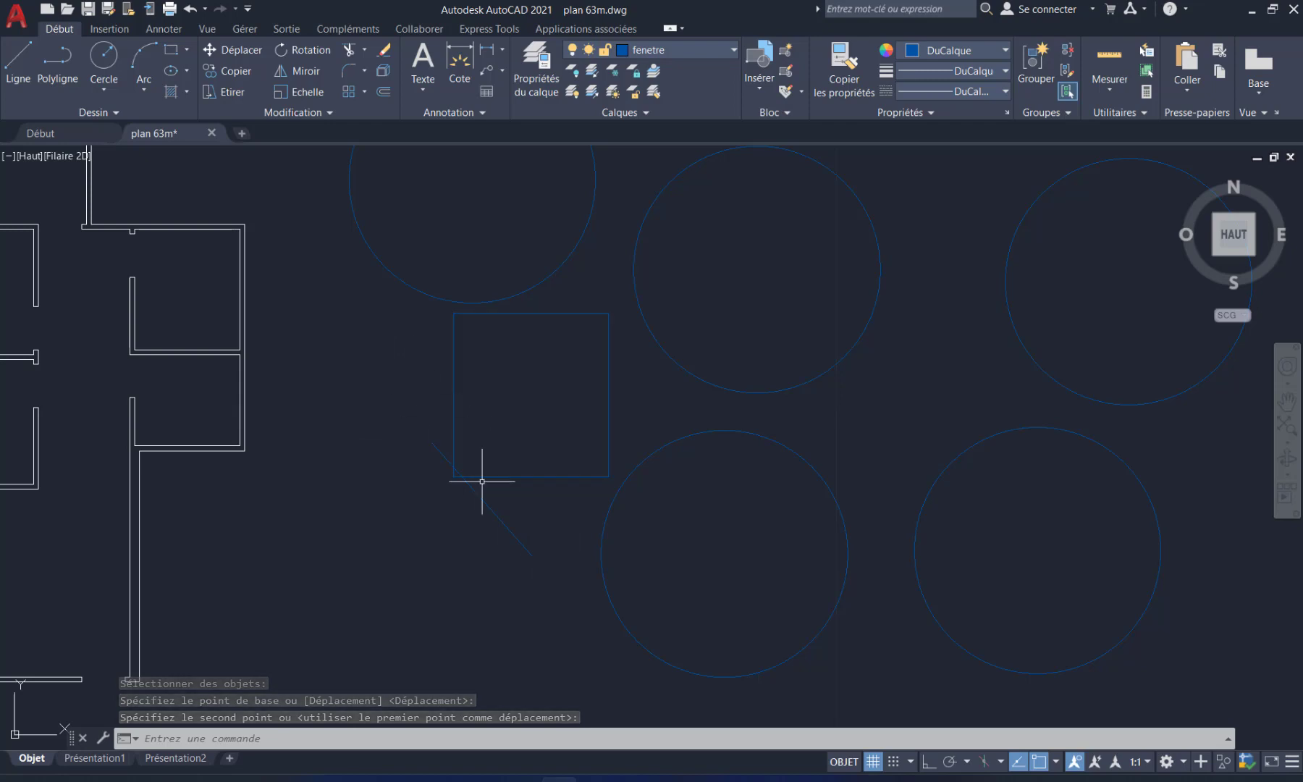
Step: Rotate the rectangle beside the floor plan by 45° about its centre
click(294, 49)
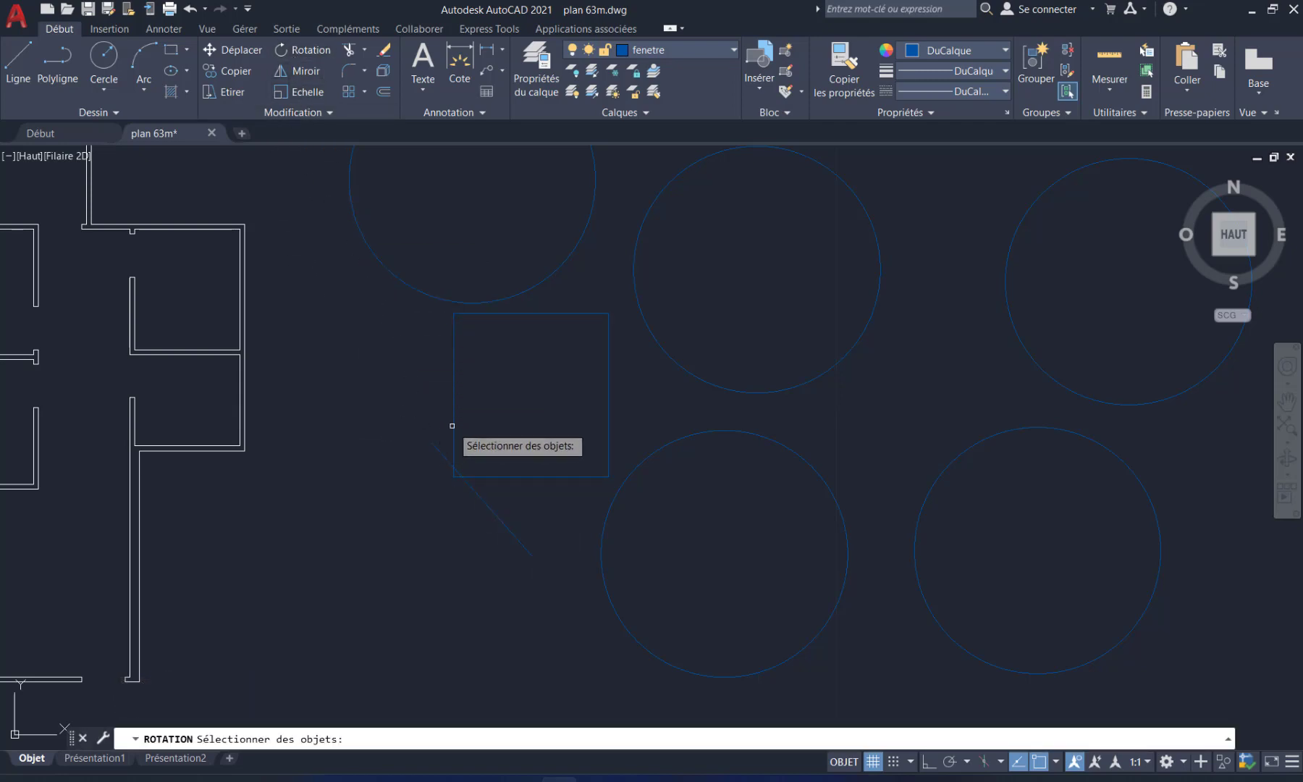
click(453, 401)
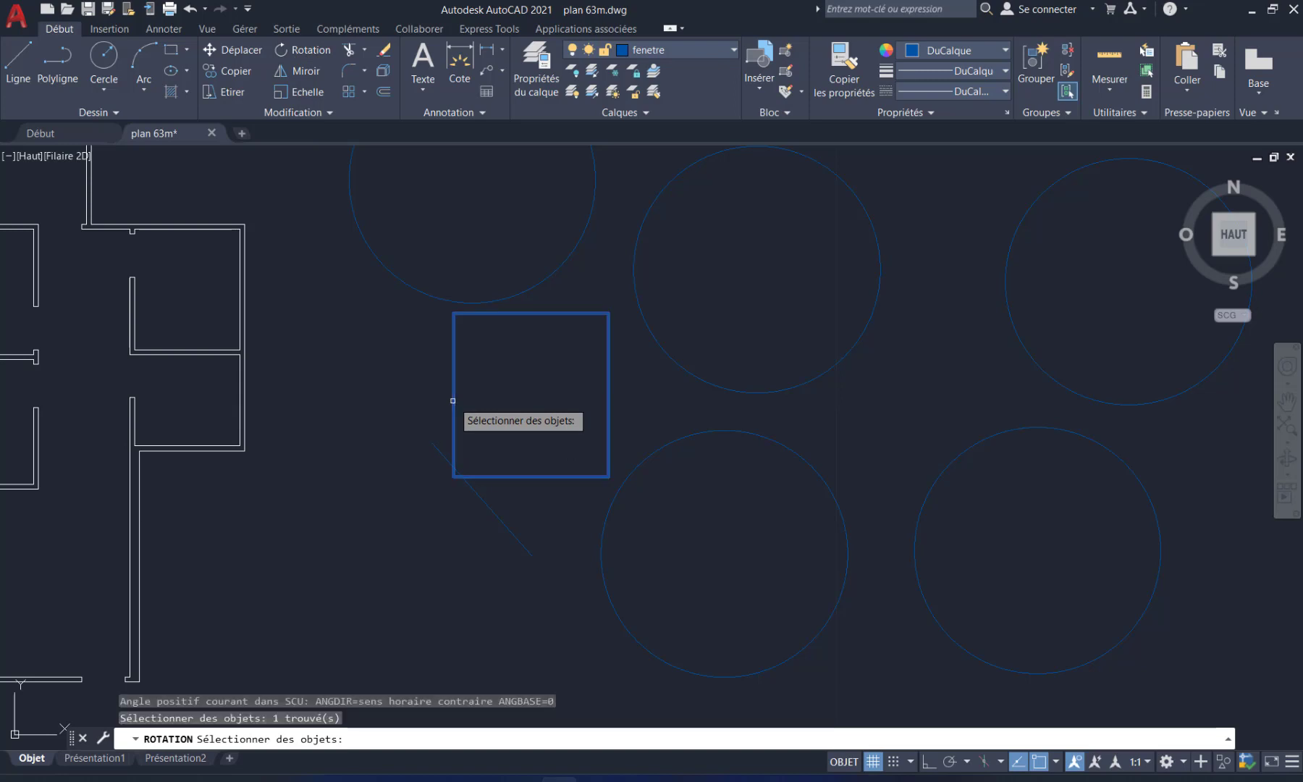
key(Return)
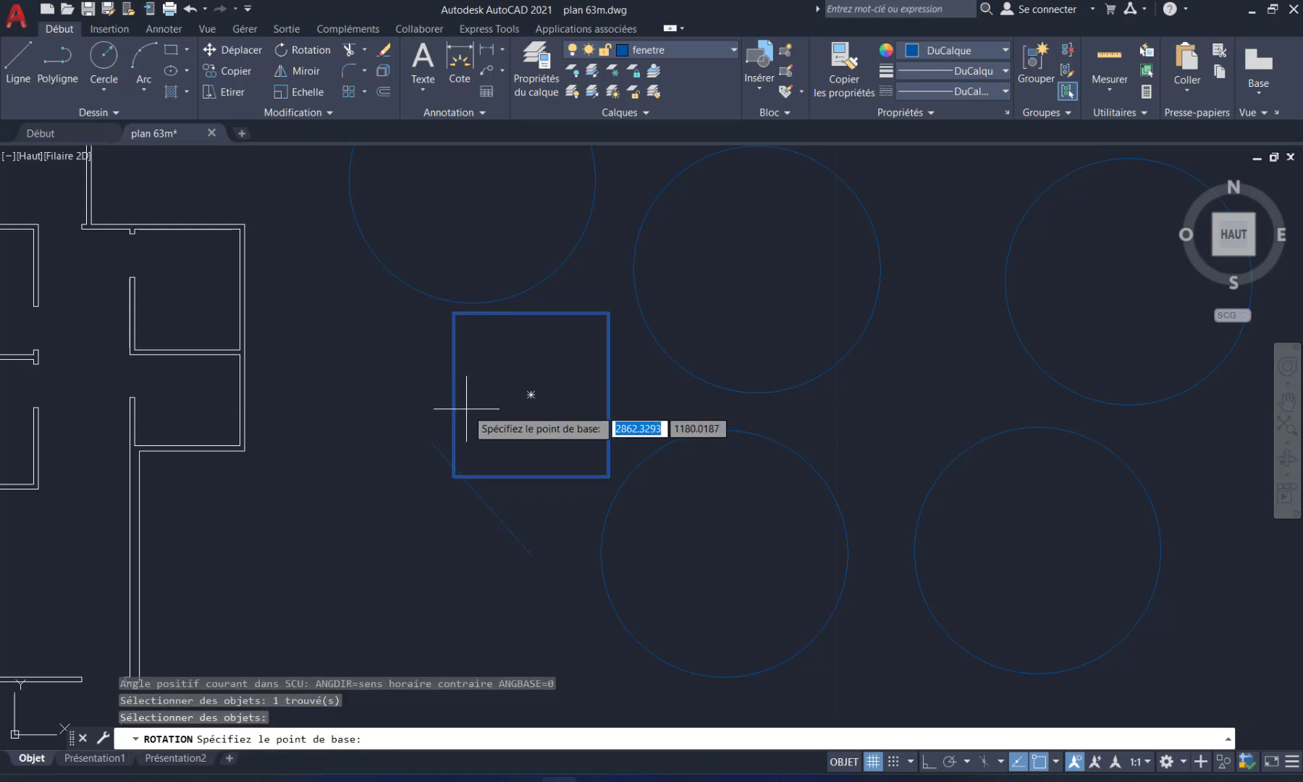
click(530, 395)
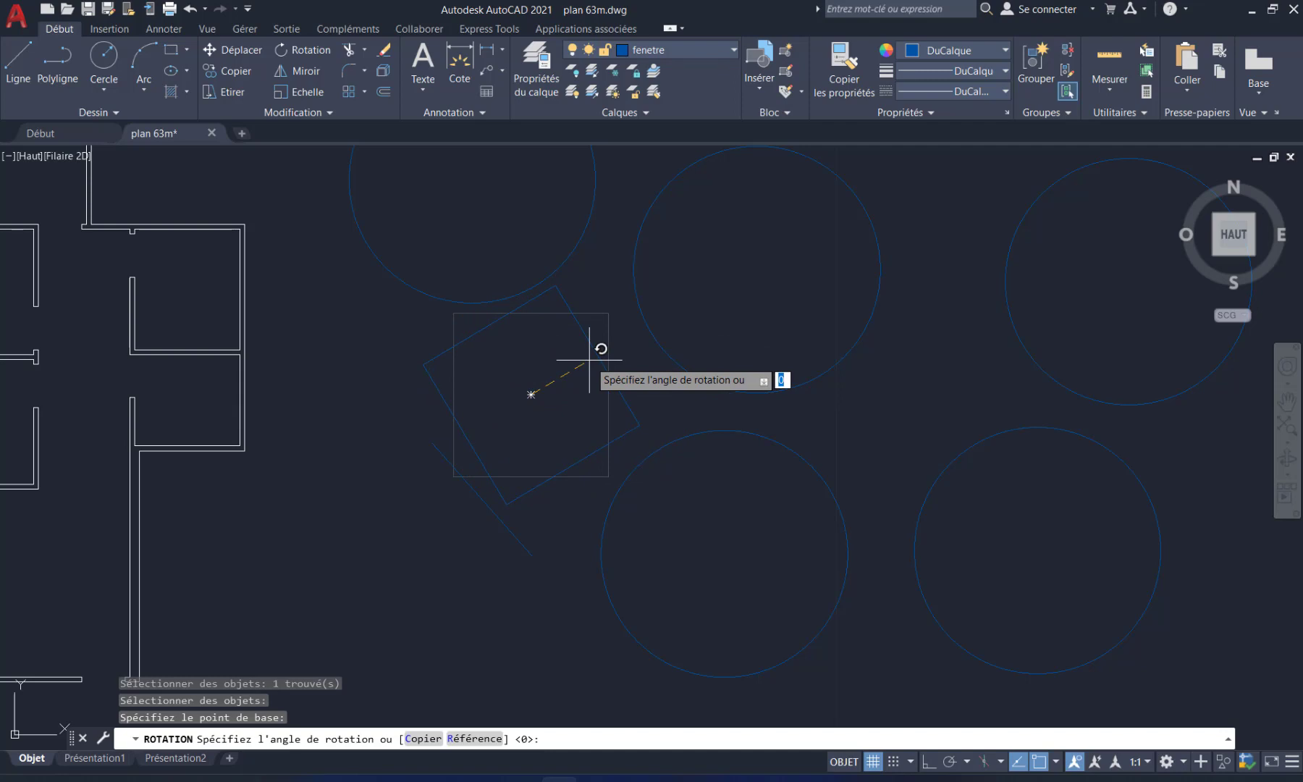
key(Return)
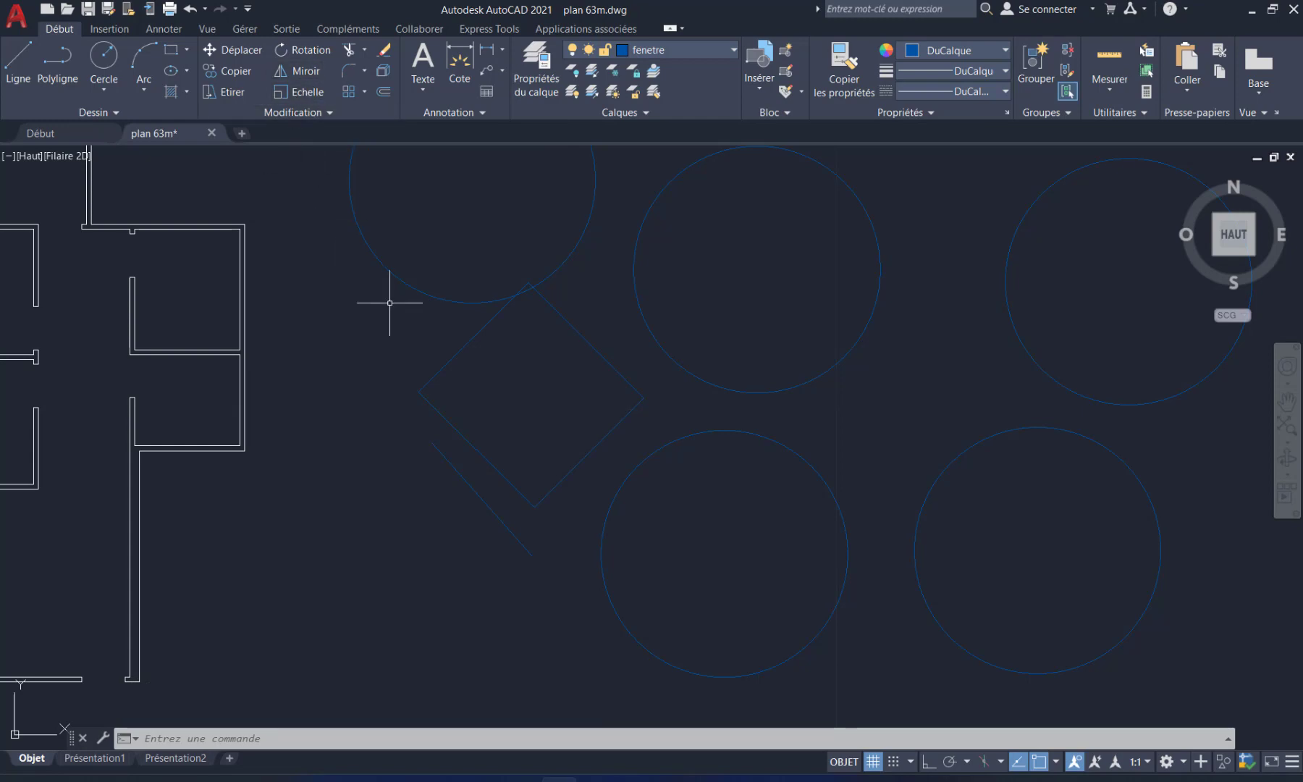
scroll(527, 407, down, 4)
middle_drag(533, 403, 472, 413)
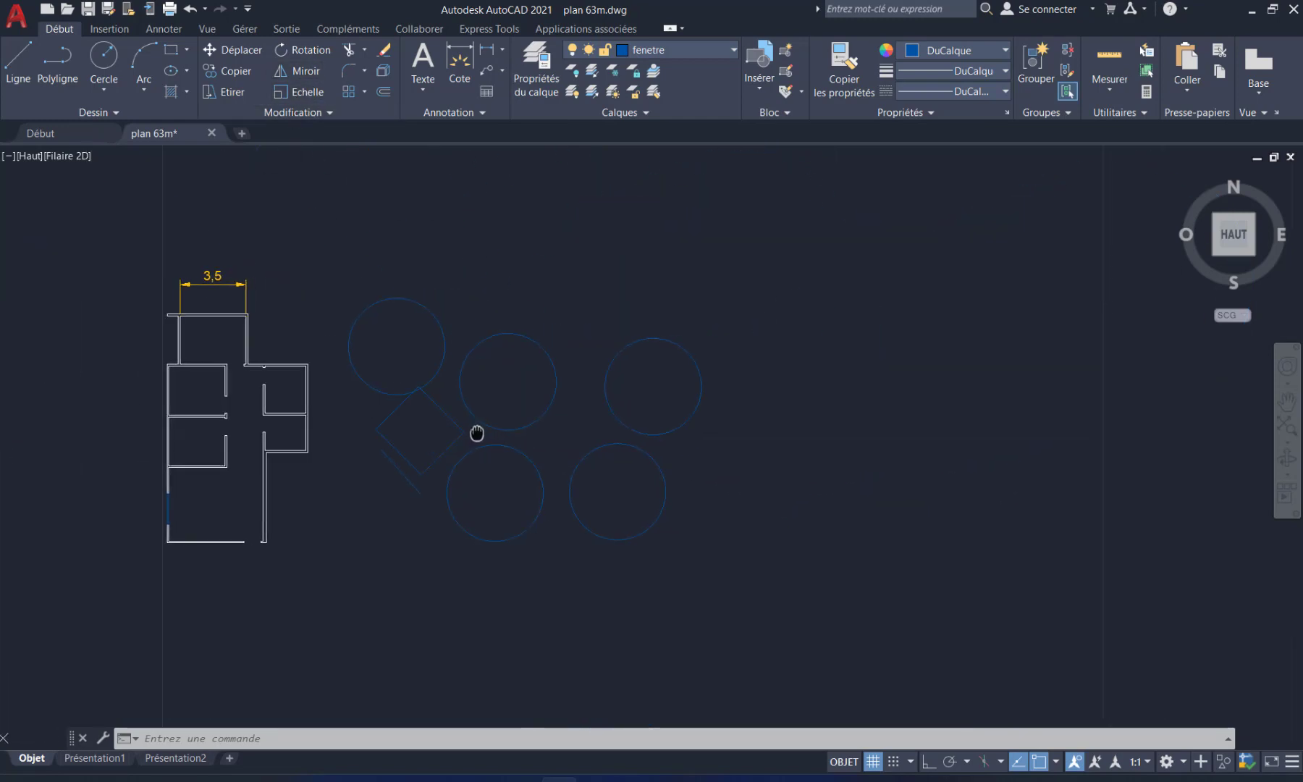
scroll(478, 427, up, 2)
middle_drag(585, 396, 472, 395)
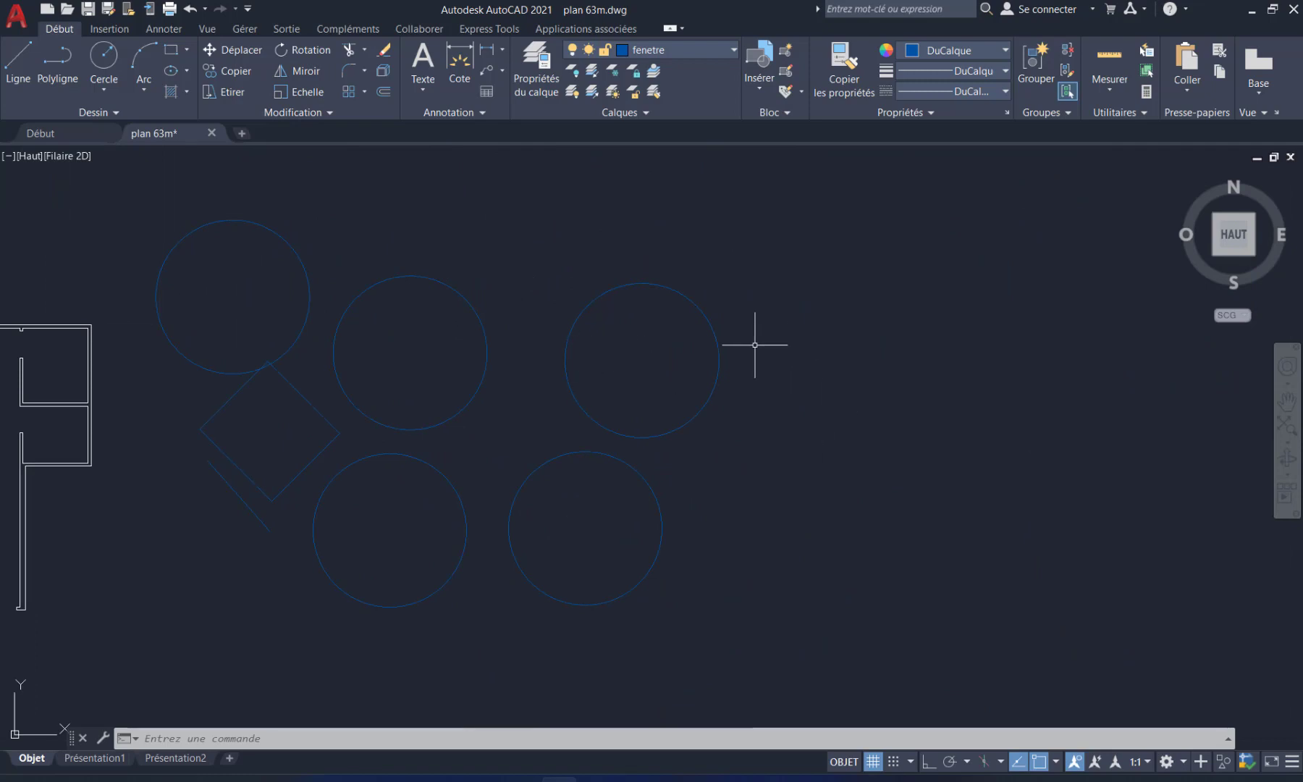
click(511, 242)
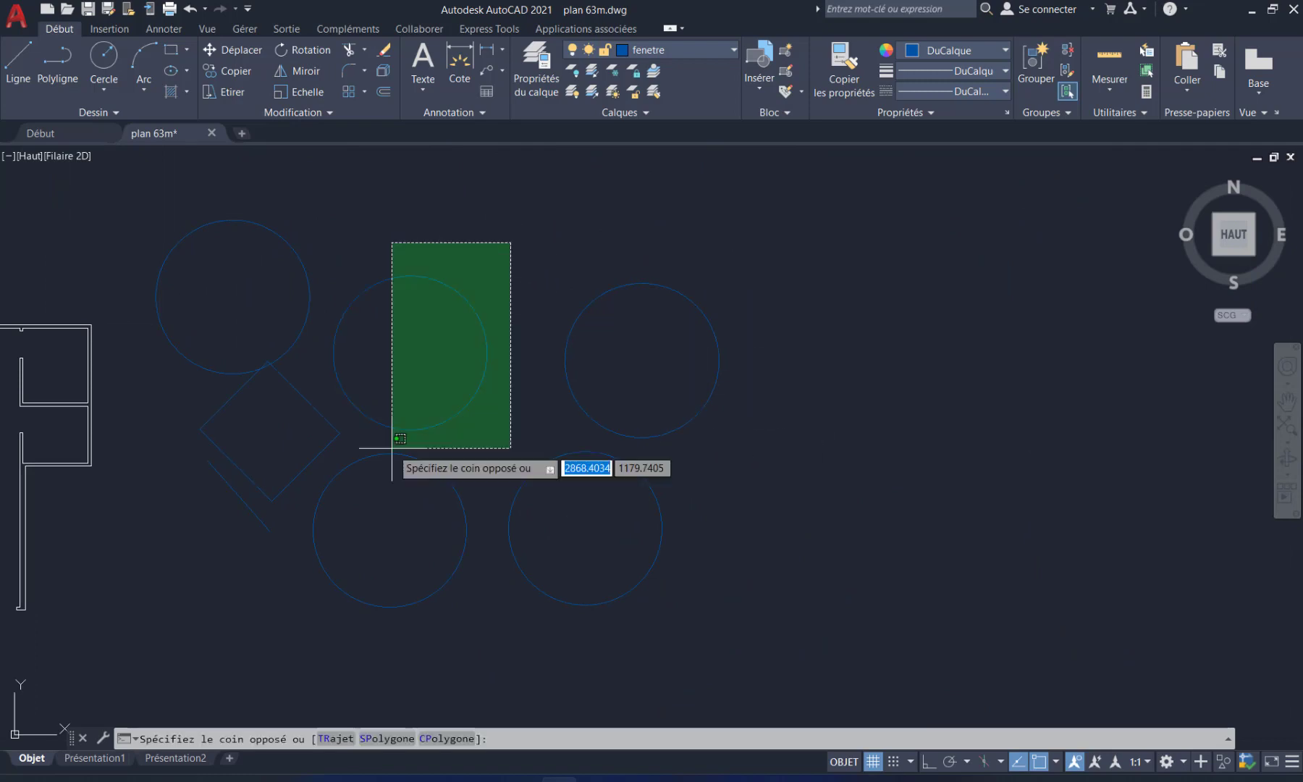
click(237, 521)
key(Escape)
key(Escape)
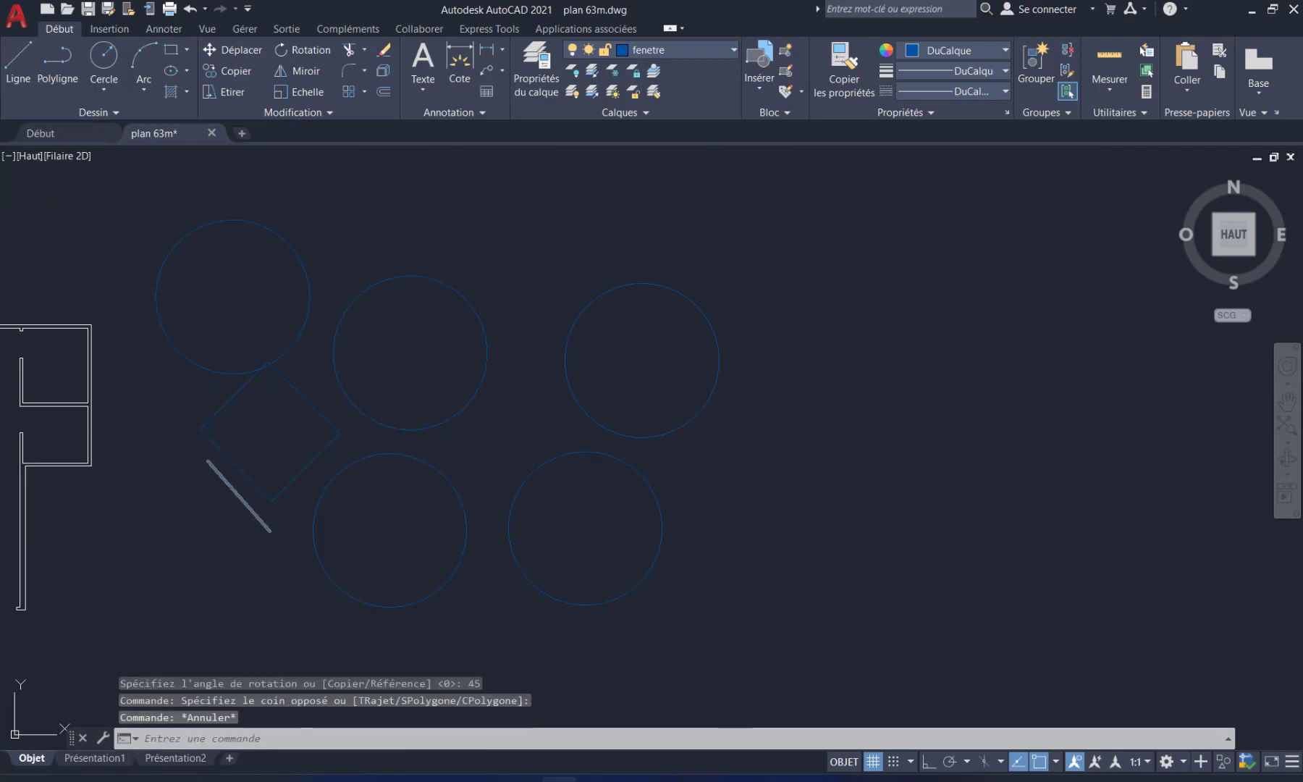
Step: Erase the three circles nearest the floor plan, the rotated rectangle and the sloping line, using one crossing selection
click(483, 251)
click(232, 598)
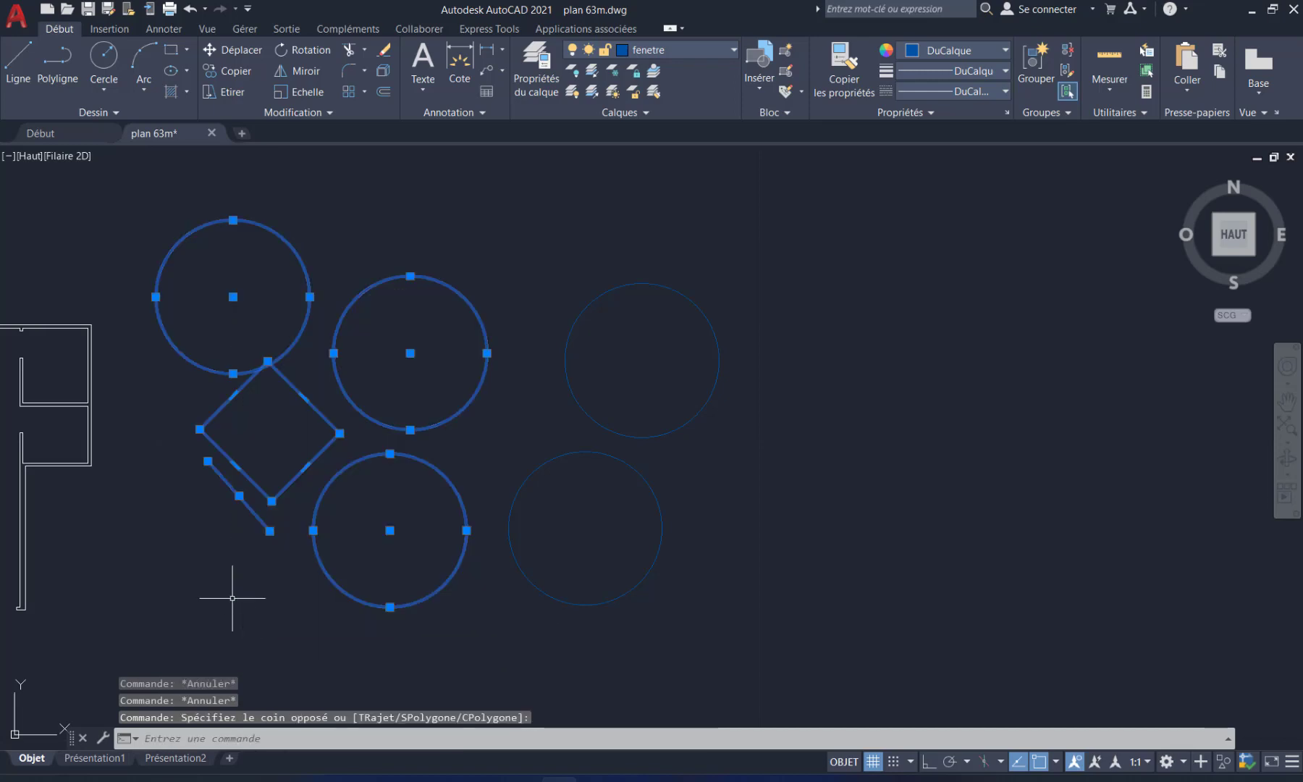
key(Delete)
Step: Draw a vertical line between the floor plan and the two remaining circles, with Ortho mode switched on
middle_drag(457, 532, 548, 501)
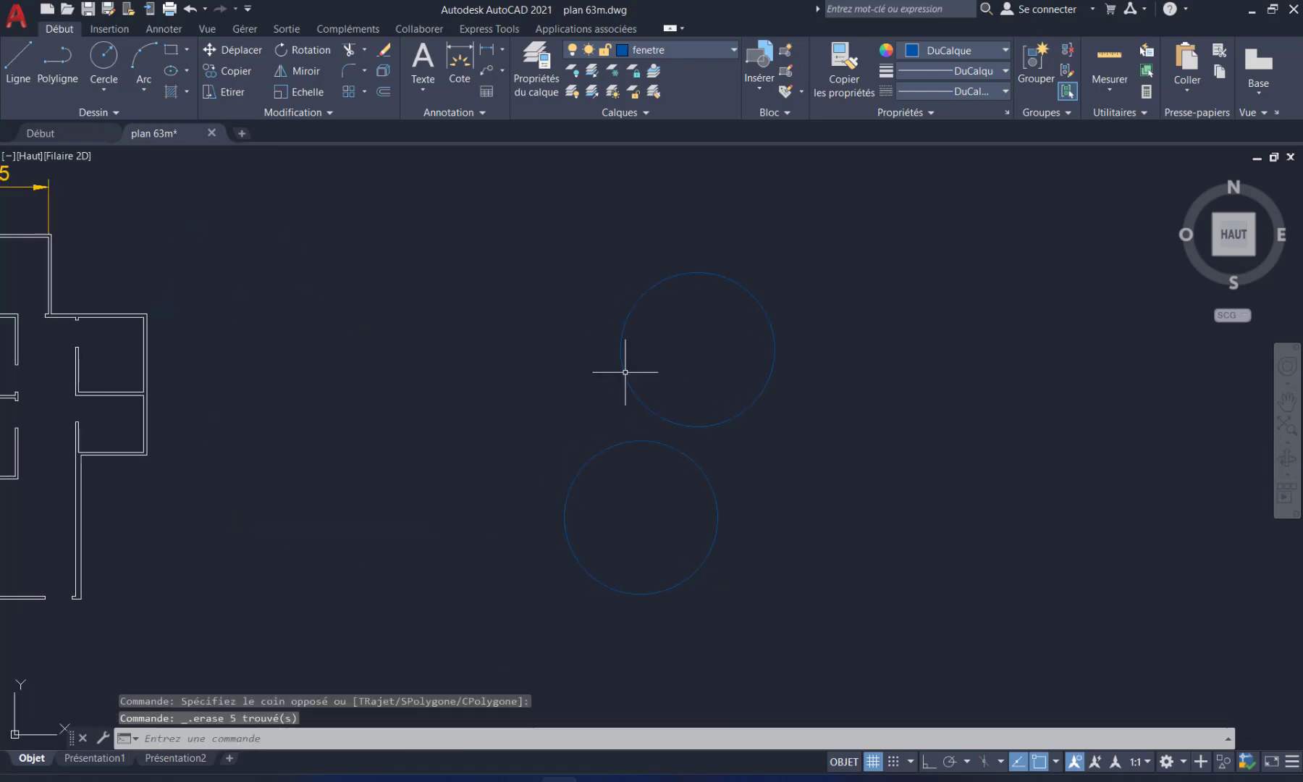
click(18, 61)
click(508, 550)
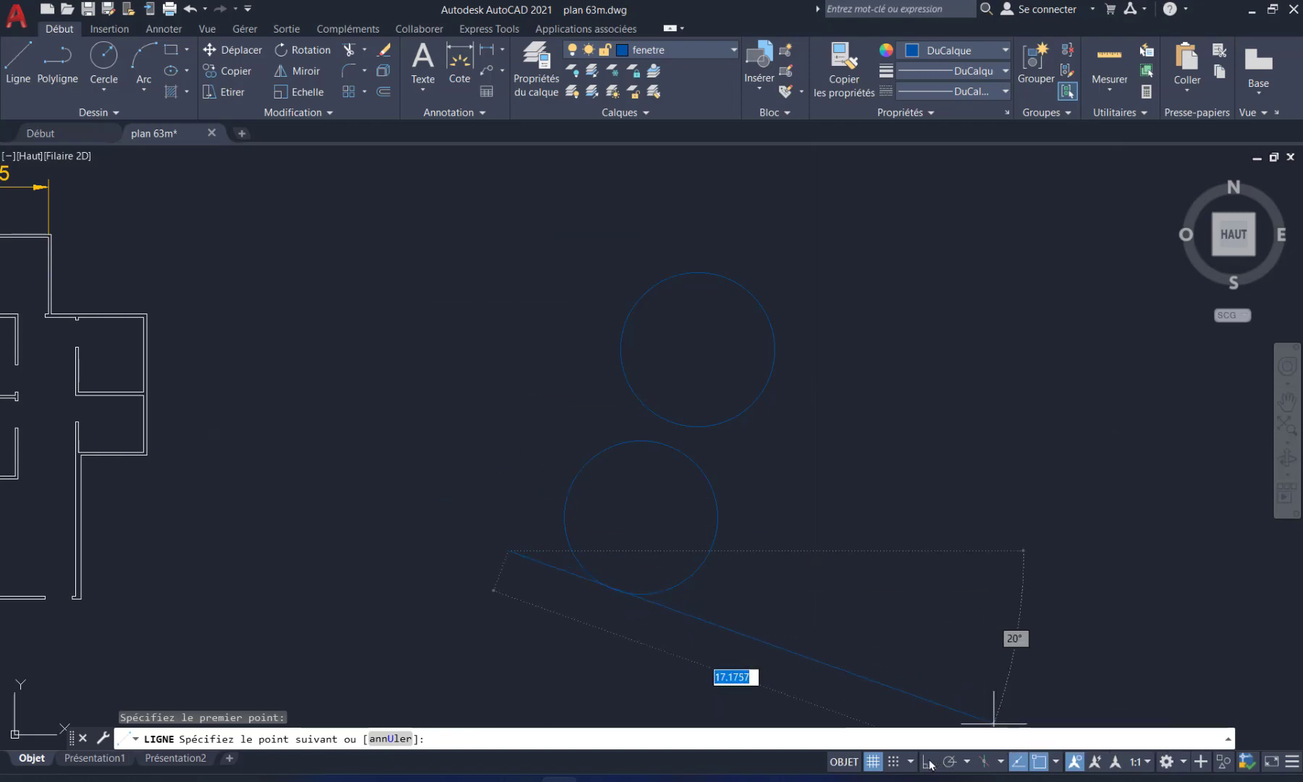
key(F8)
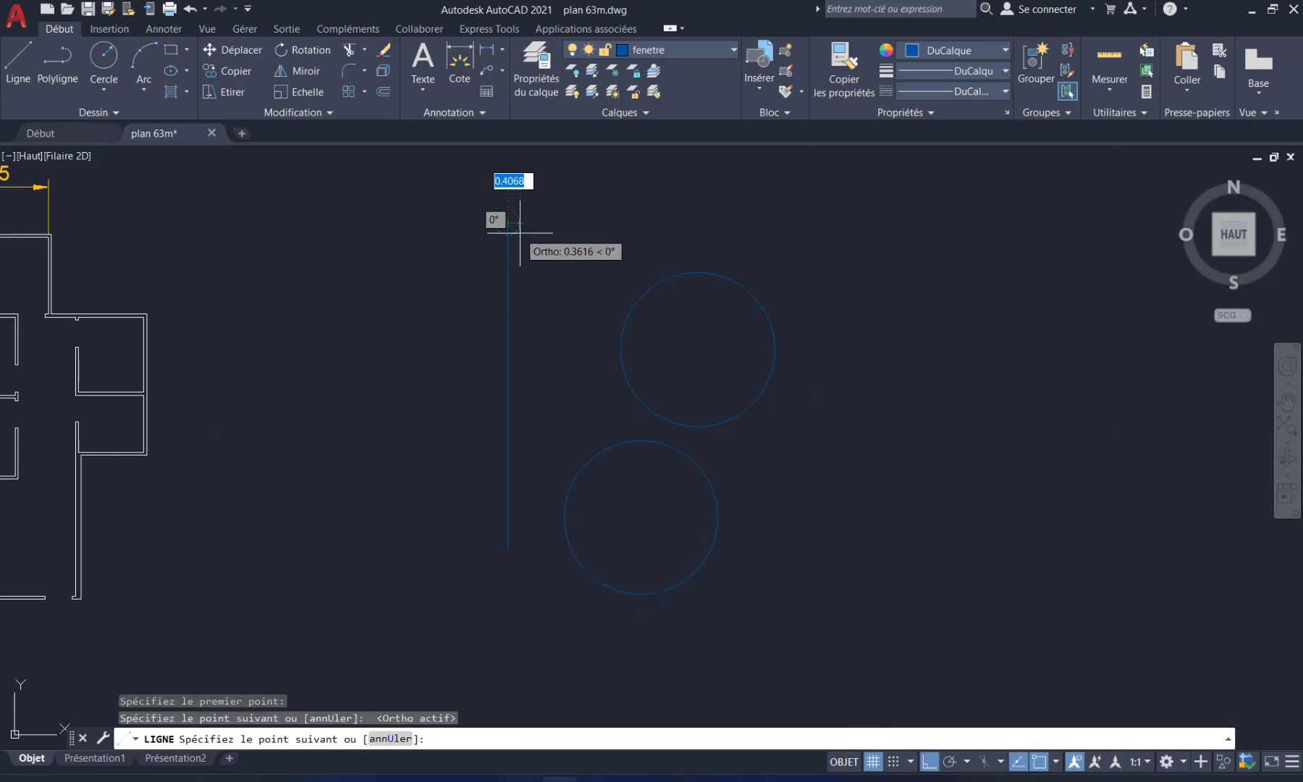
click(520, 233)
key(Return)
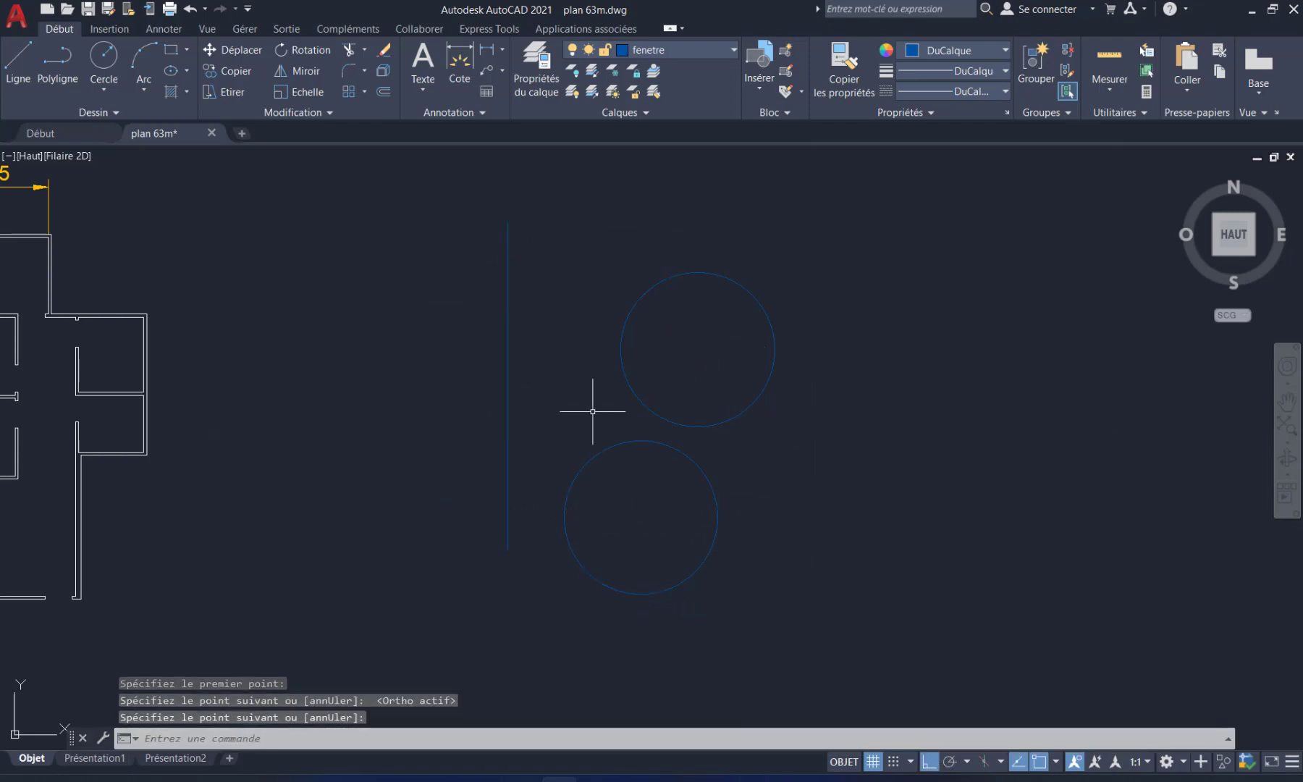
Step: Mirror both circles across the vertical line from its lower to its upper endpoint, with Ortho off and the source objects kept
click(301, 75)
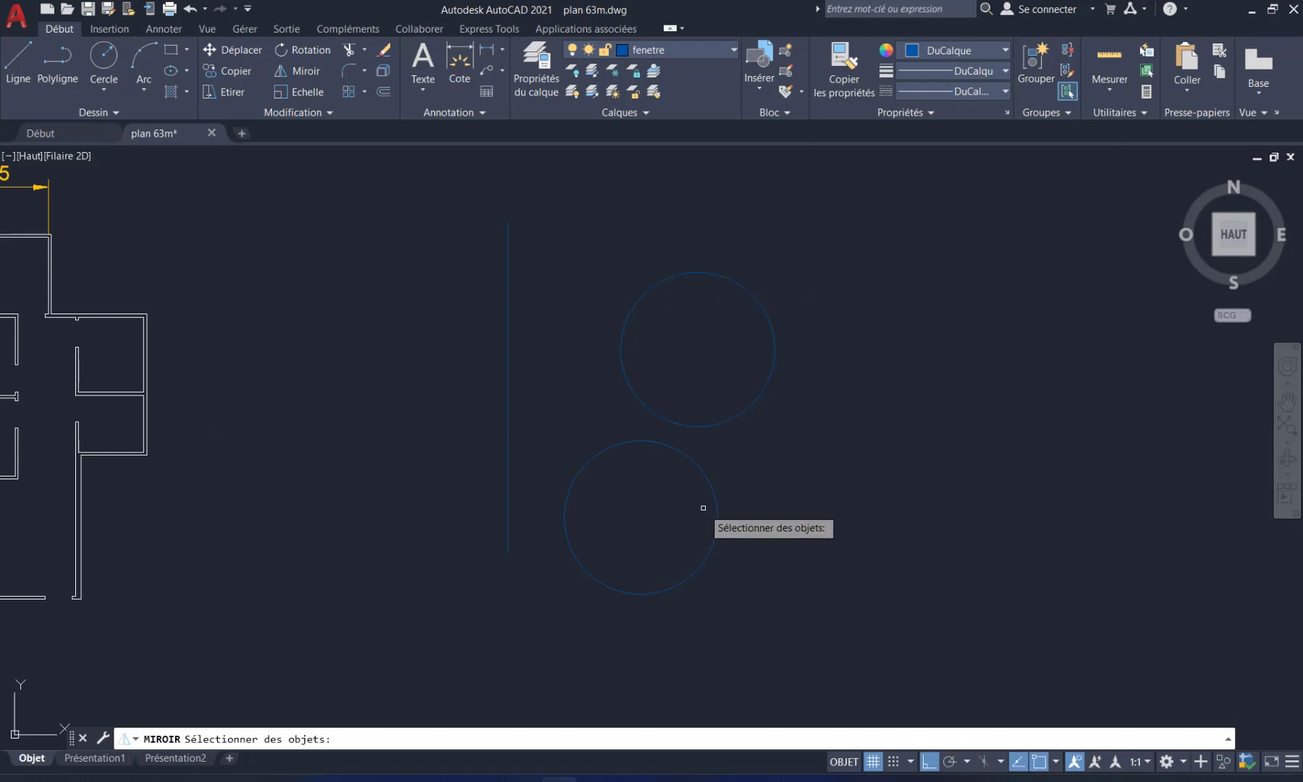
click(819, 257)
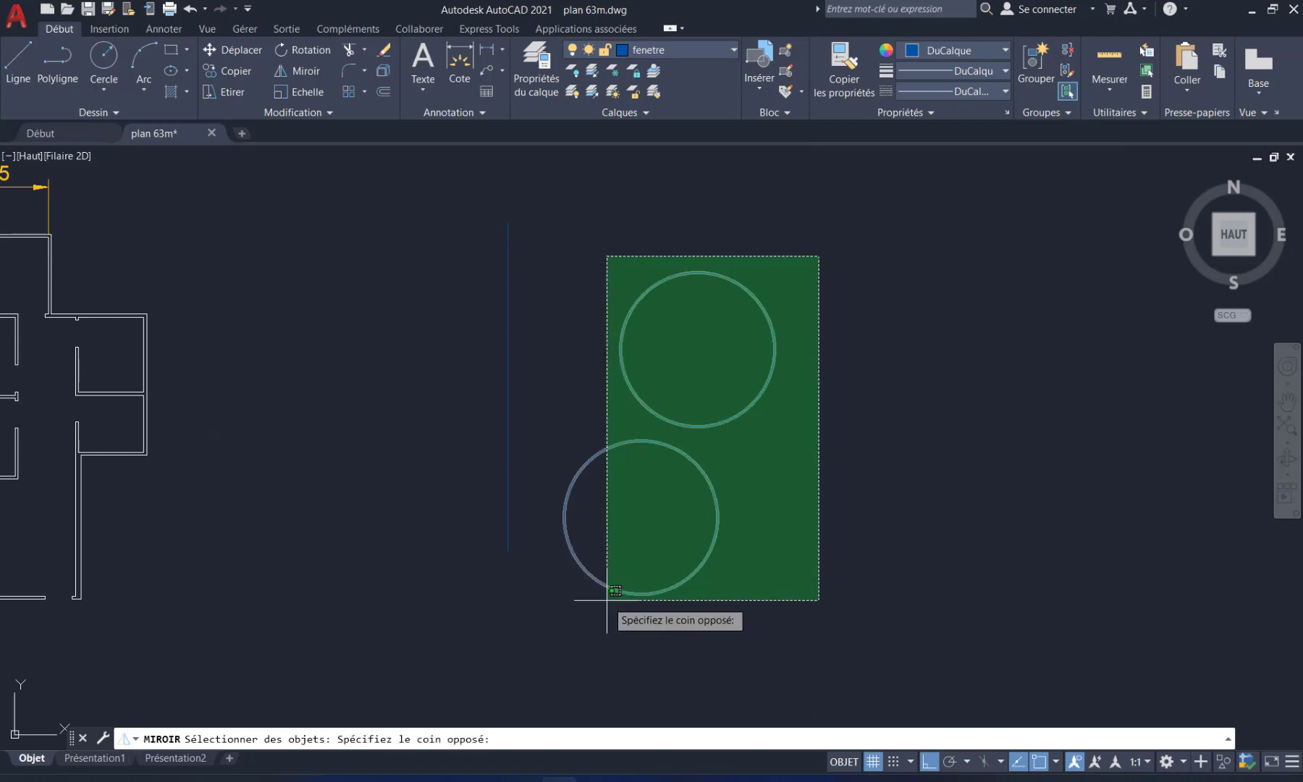
click(609, 599)
key(Return)
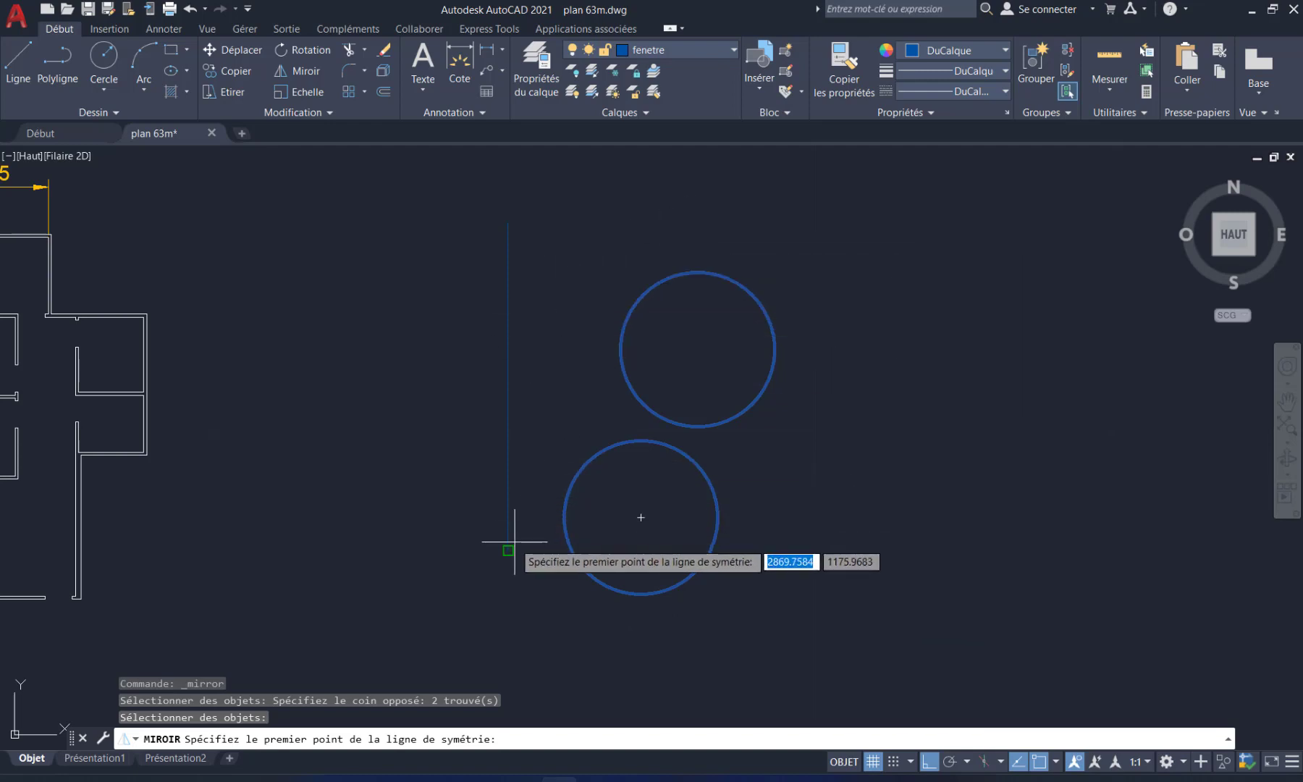
click(509, 550)
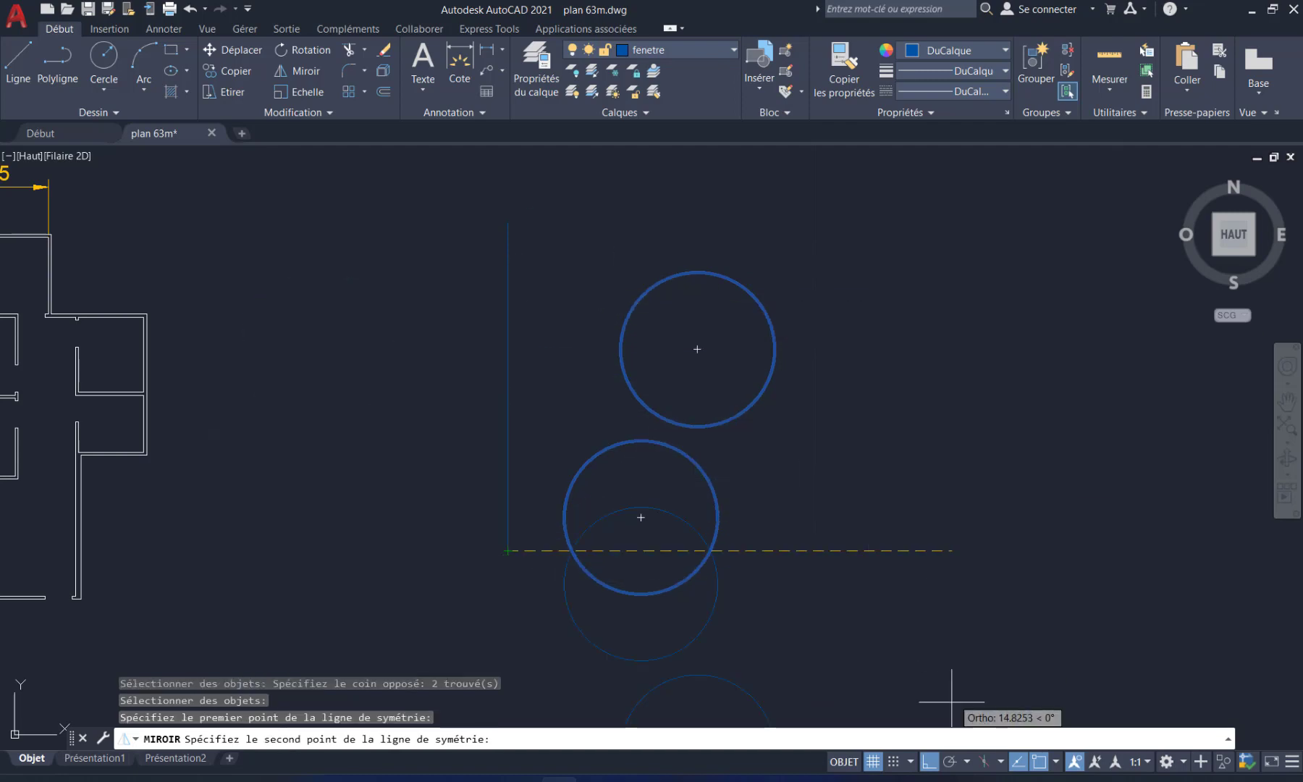
click(929, 762)
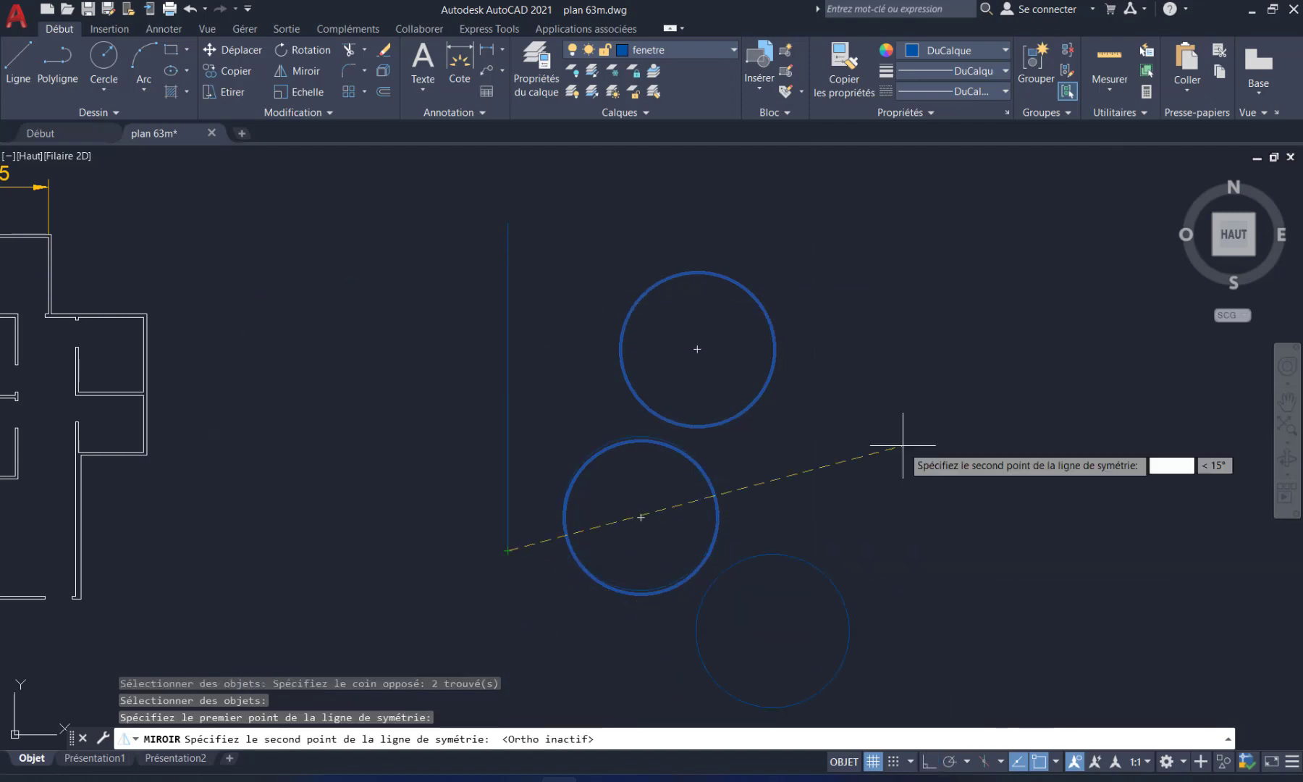
click(508, 223)
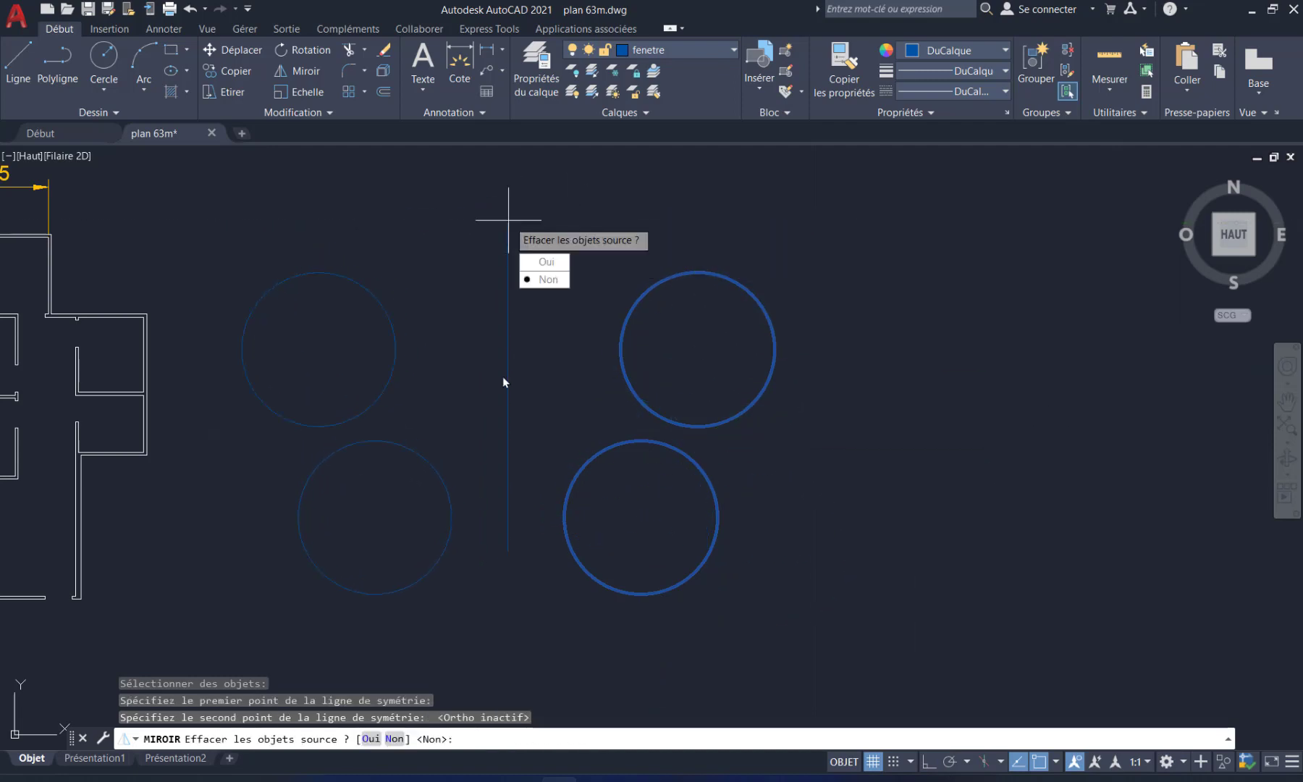
click(548, 279)
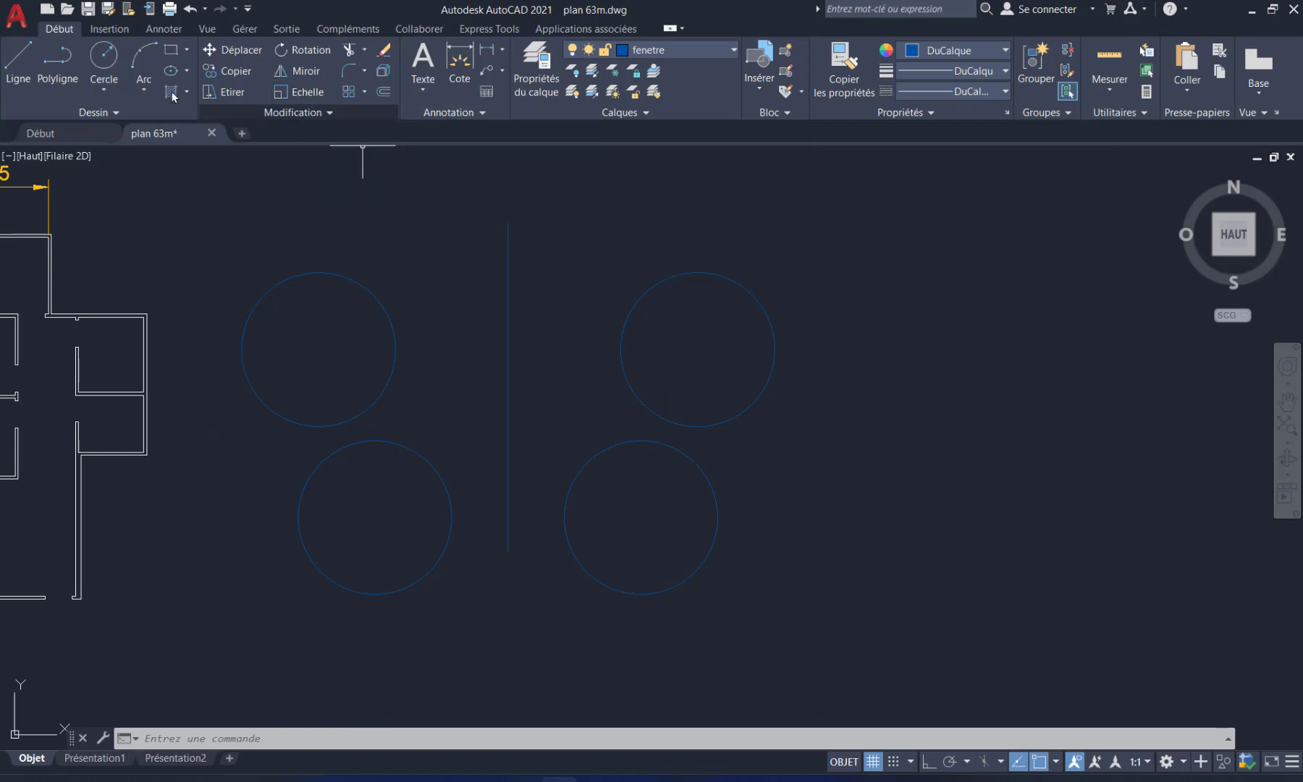
Step: Erase all four circles and the vertical line with one crossing selection
click(849, 214)
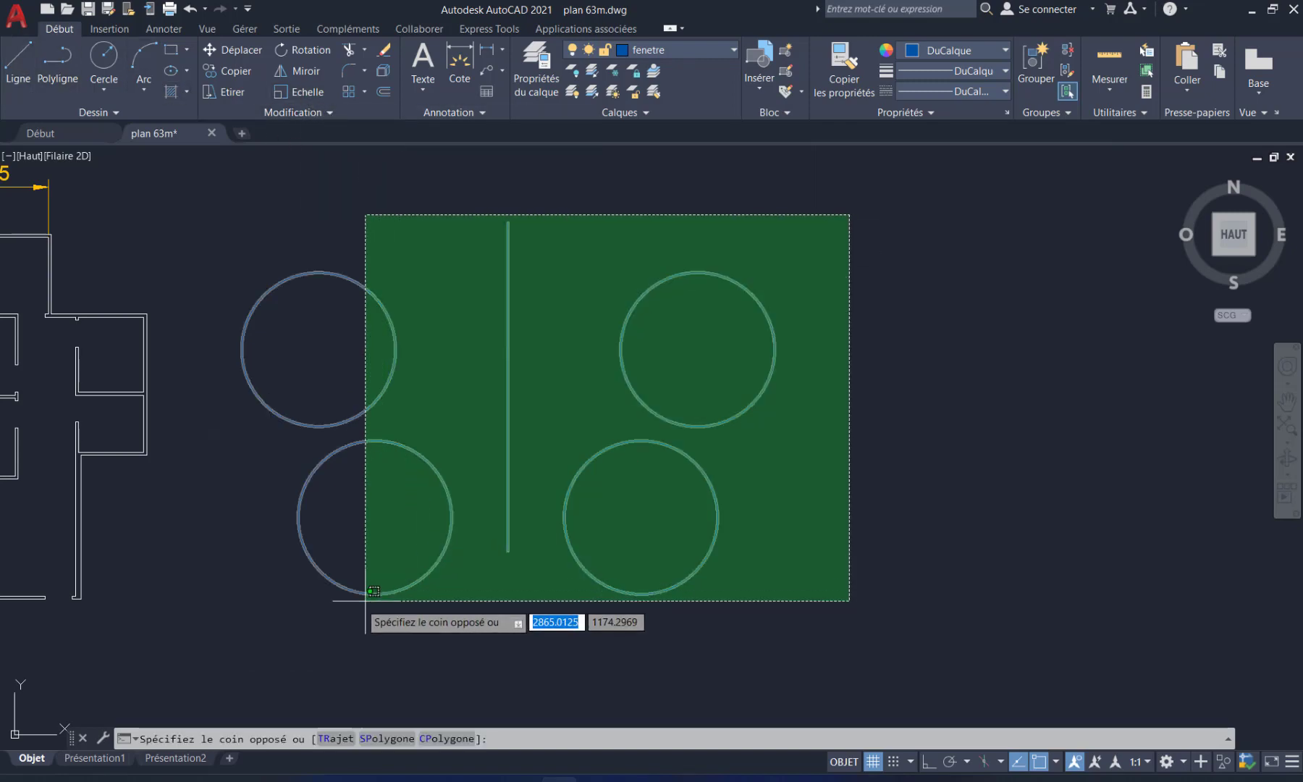
click(362, 609)
key(Delete)
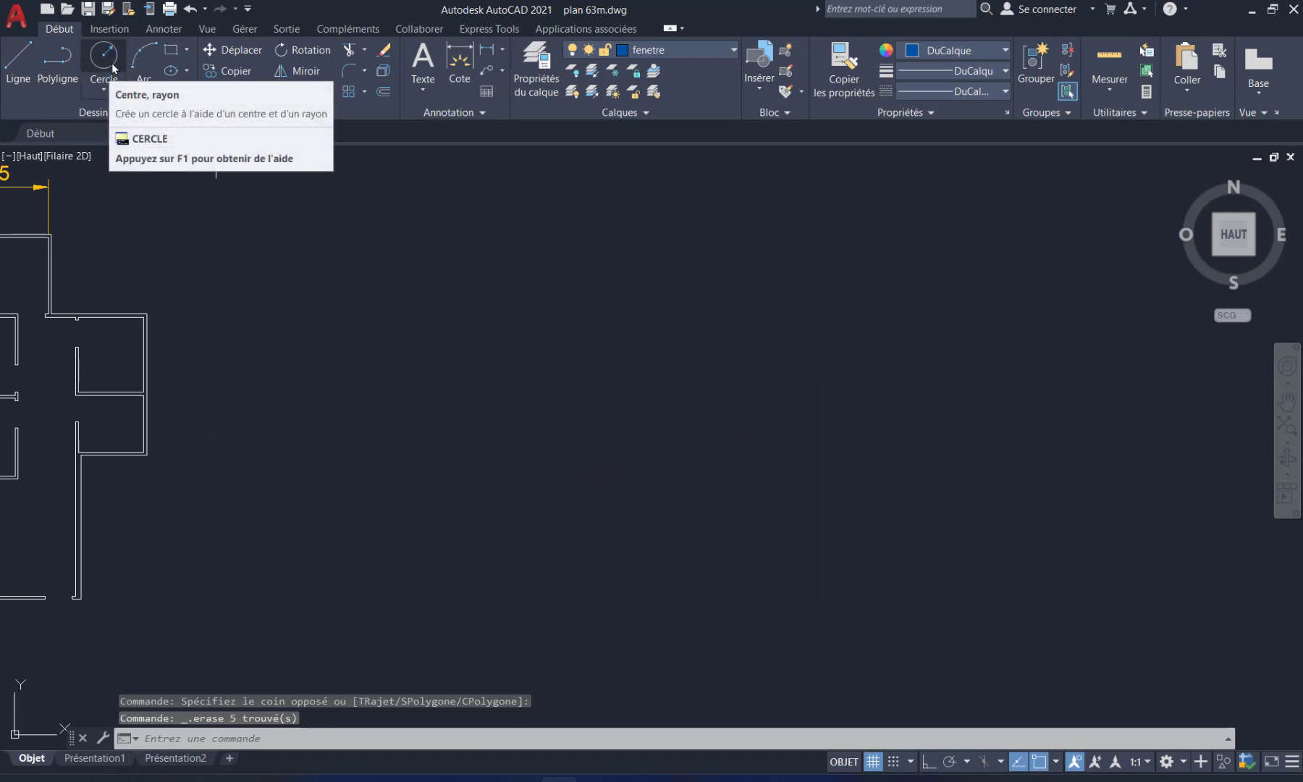
Step: Draw a circle by centre and radius in the empty area beside the floor plan, with a radius of 1
click(104, 85)
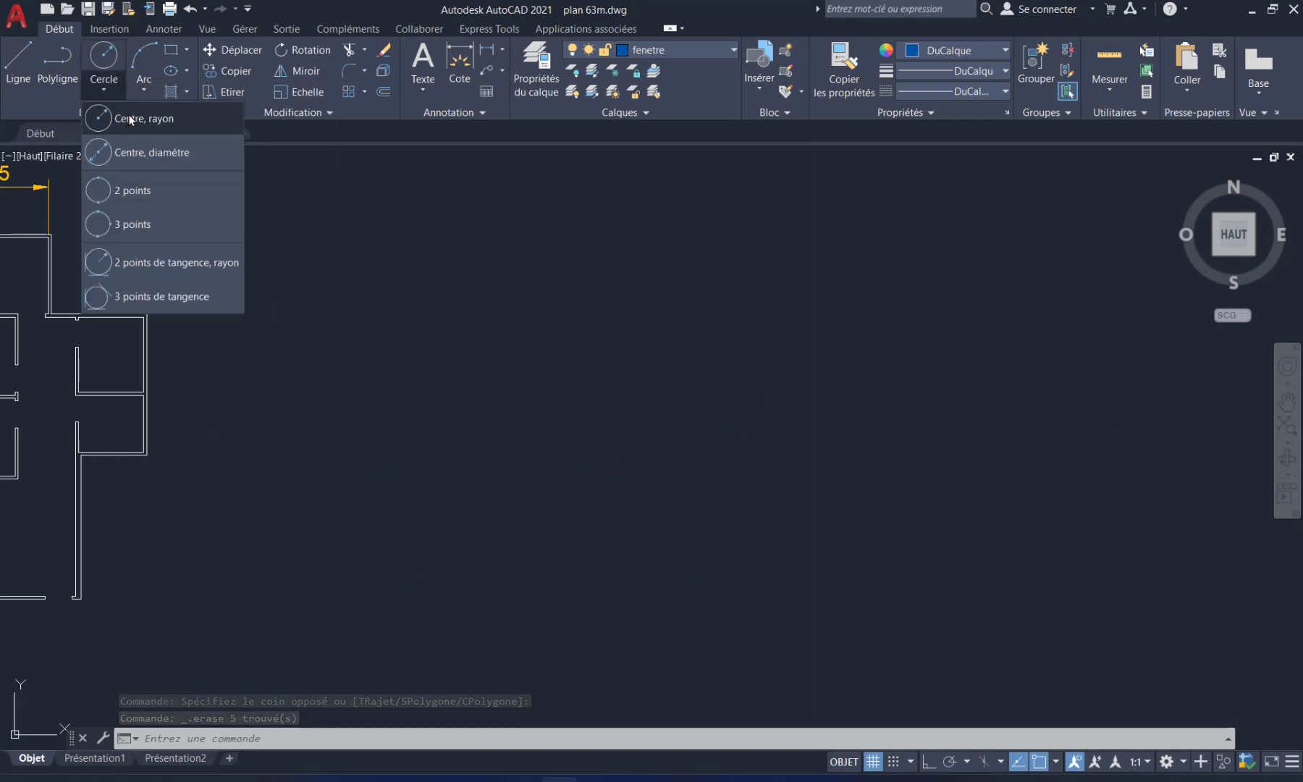
click(131, 120)
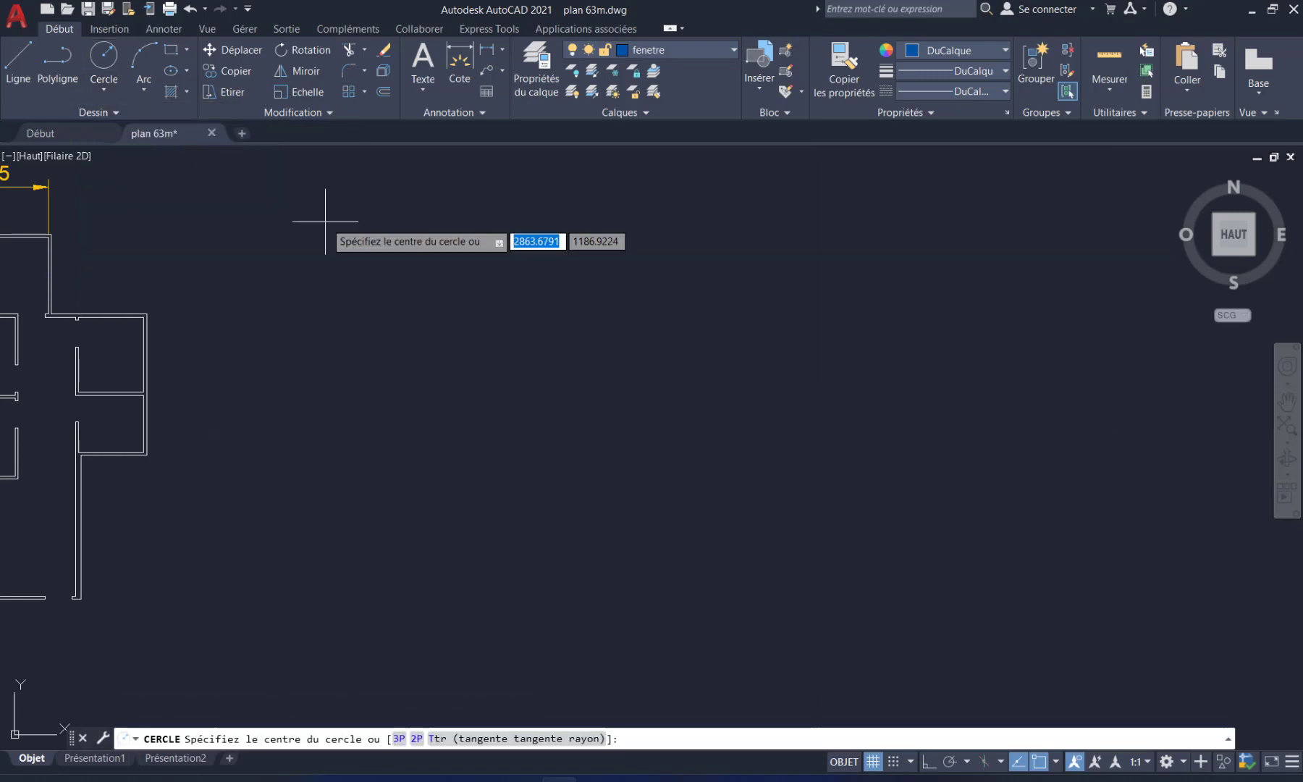
click(664, 403)
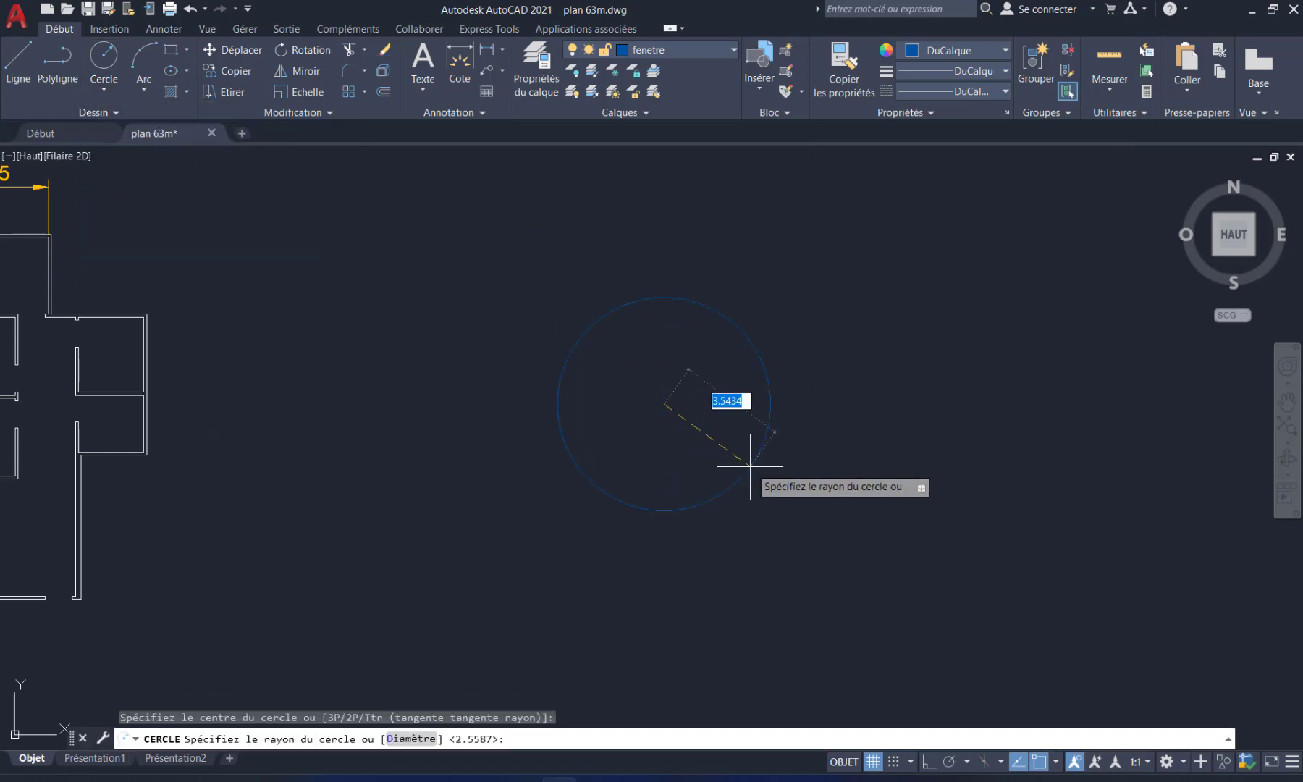
text(1)
key(Return)
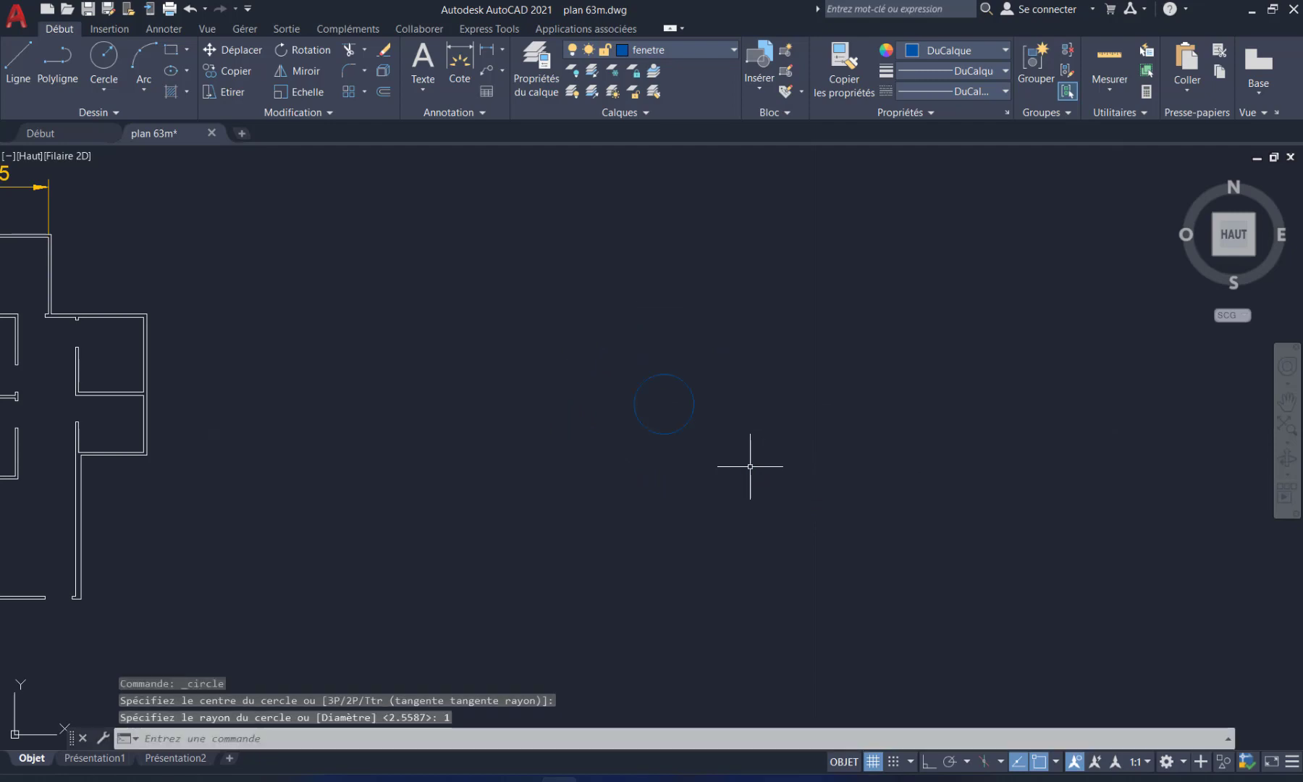
Step: Measure the new circle's radius
scroll(666, 396, up, 5)
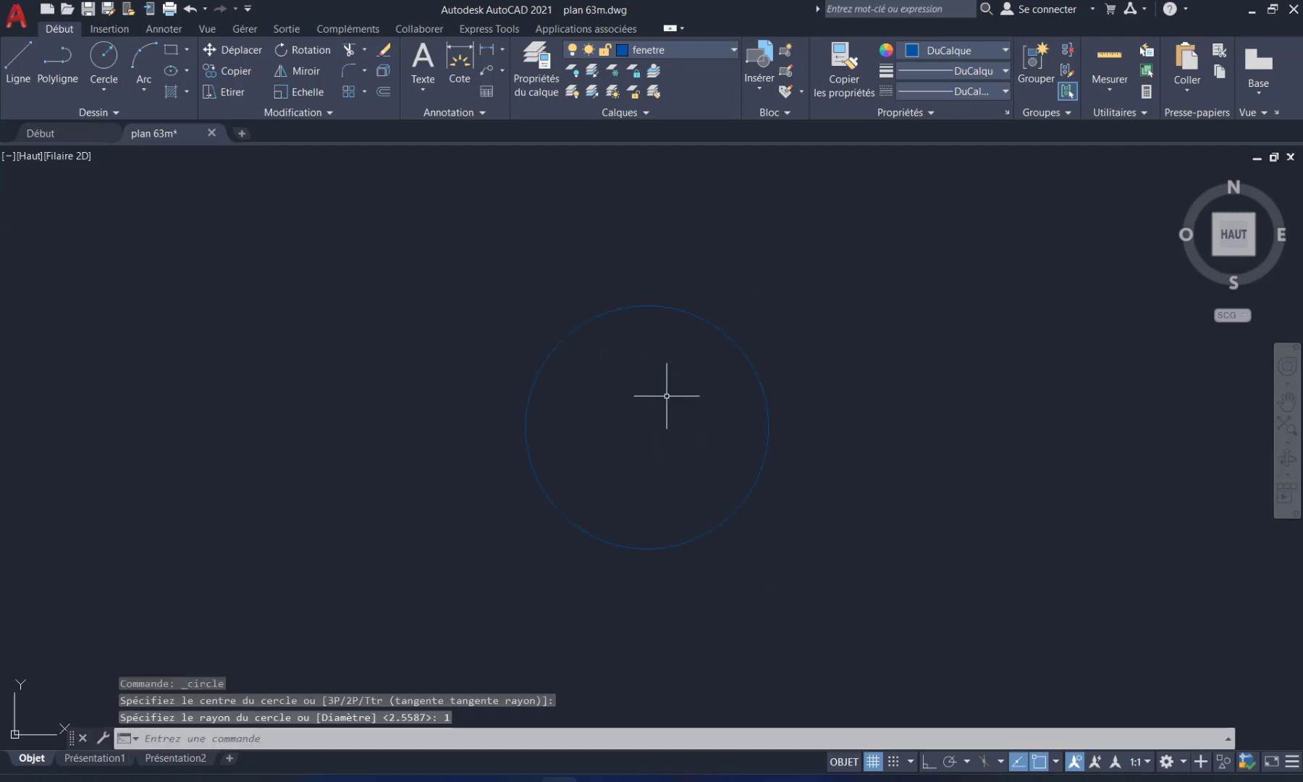
click(1108, 92)
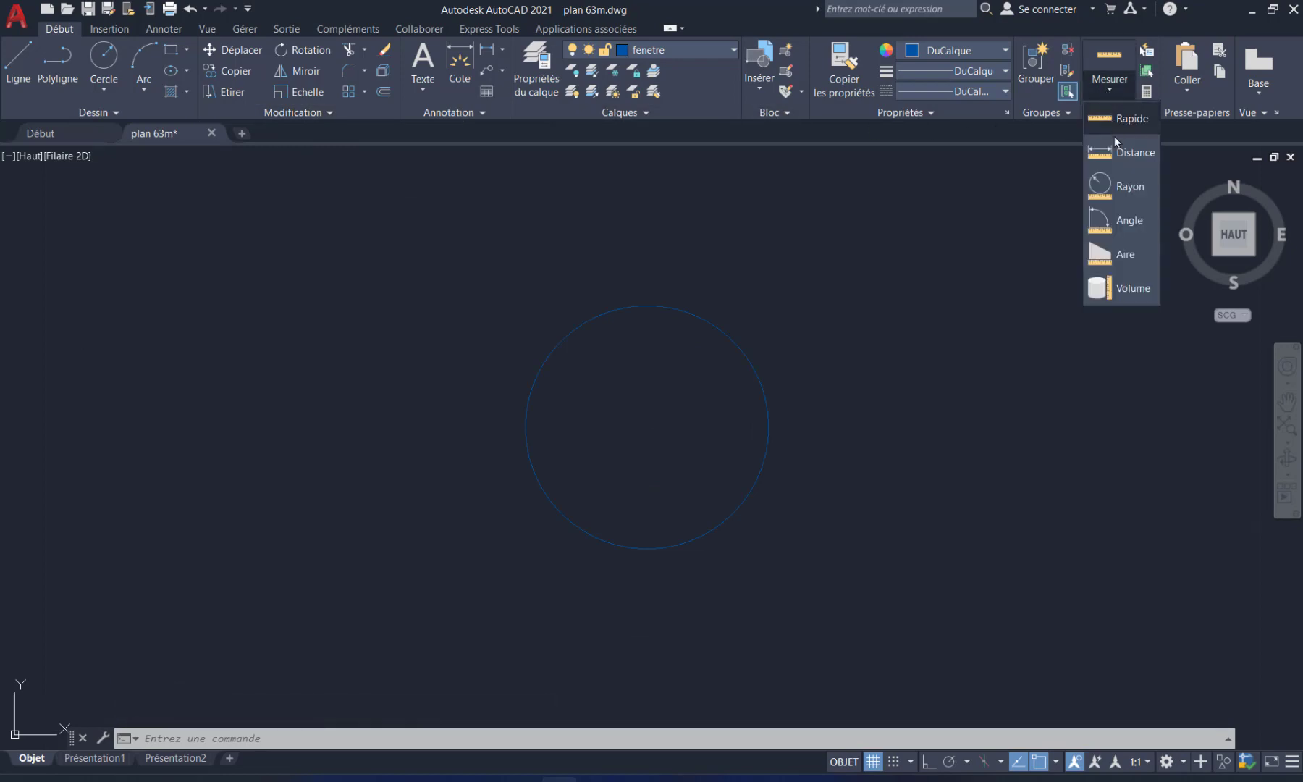
click(1118, 190)
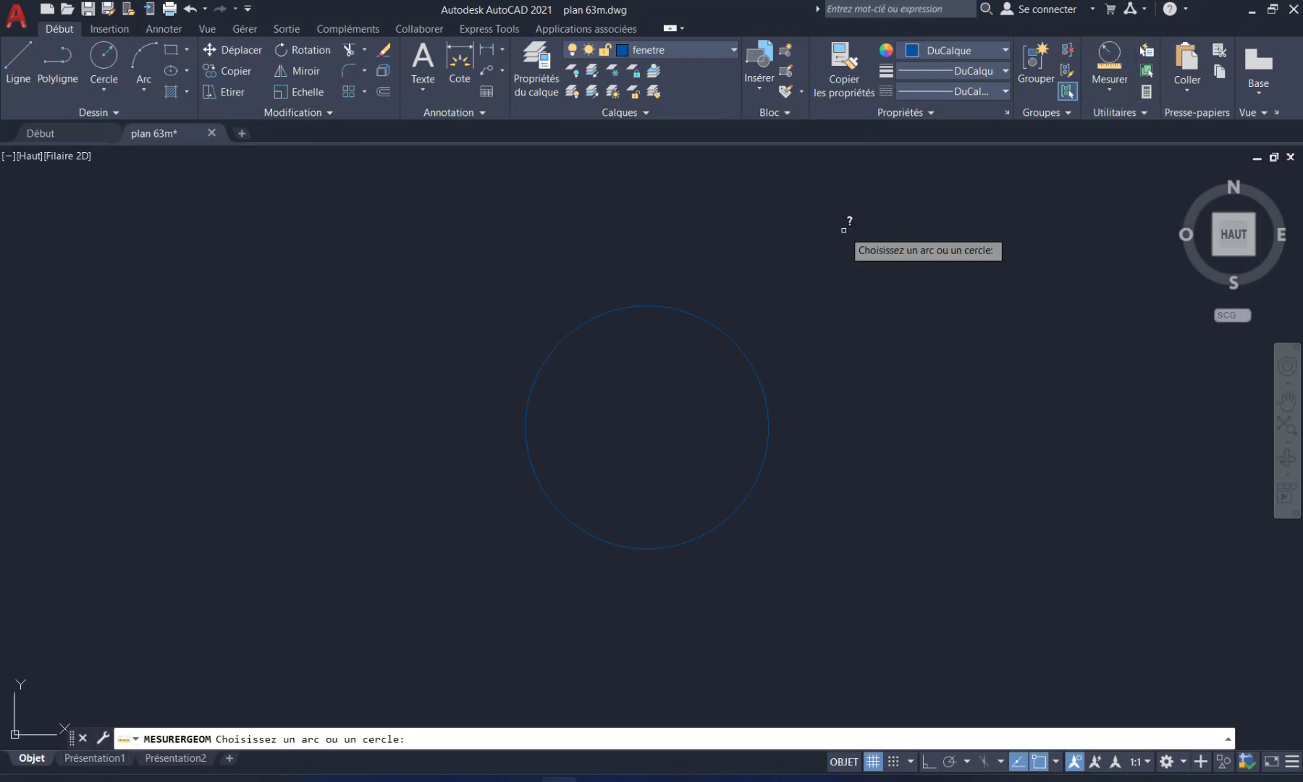
click(731, 342)
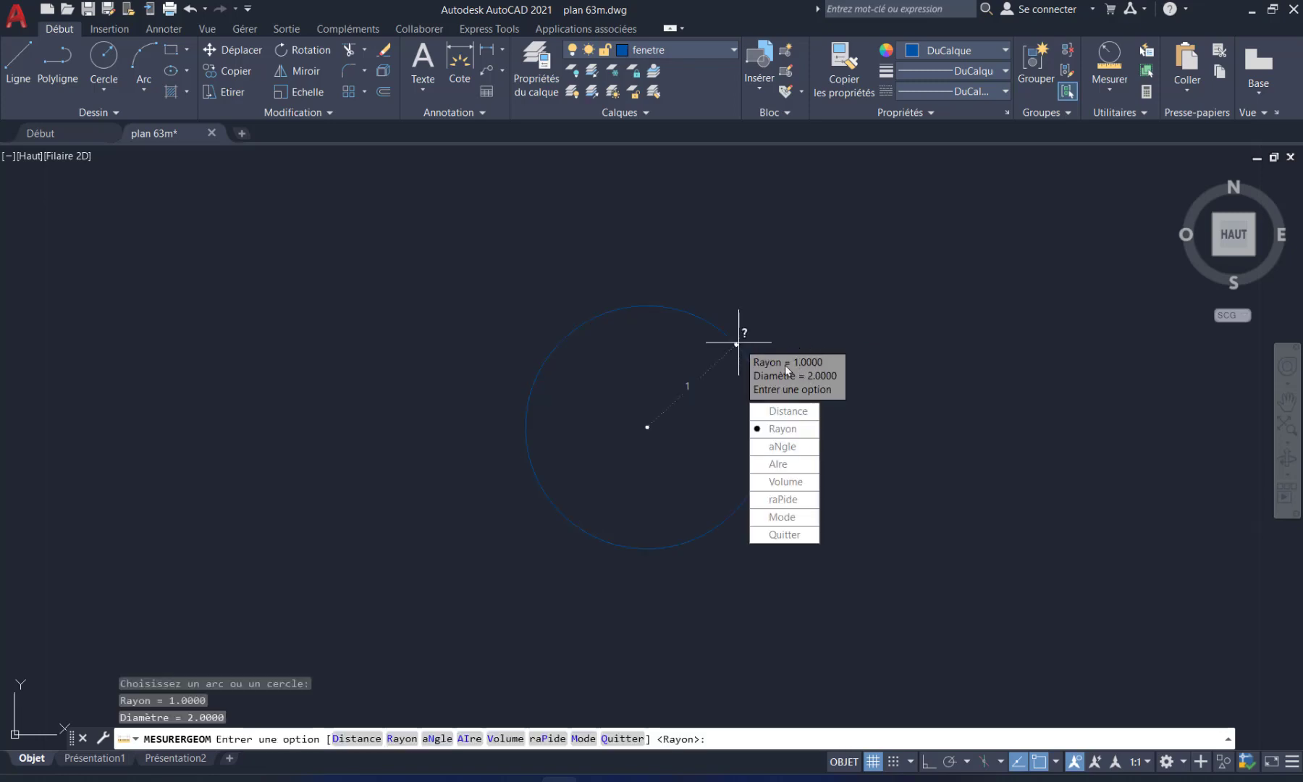
key(Escape)
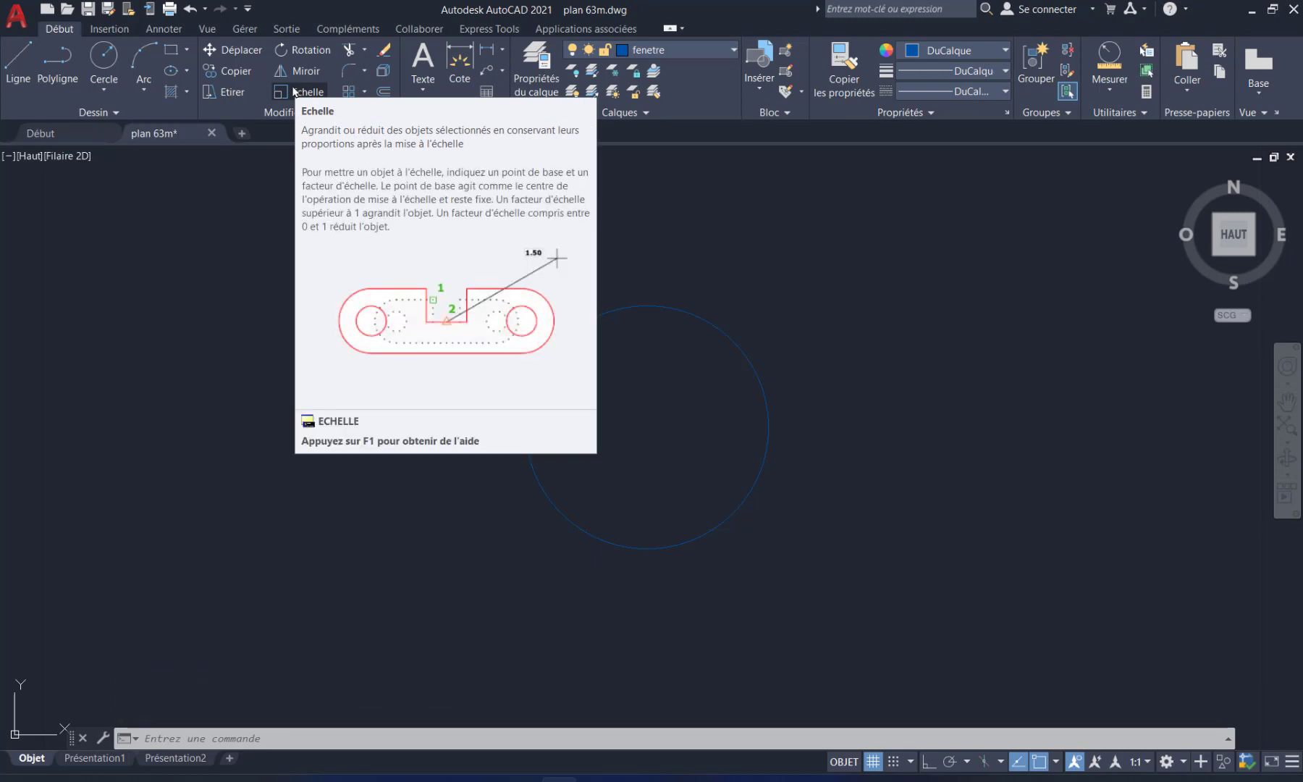
Step: Scale the circle about its centre by a factor of 5
click(298, 91)
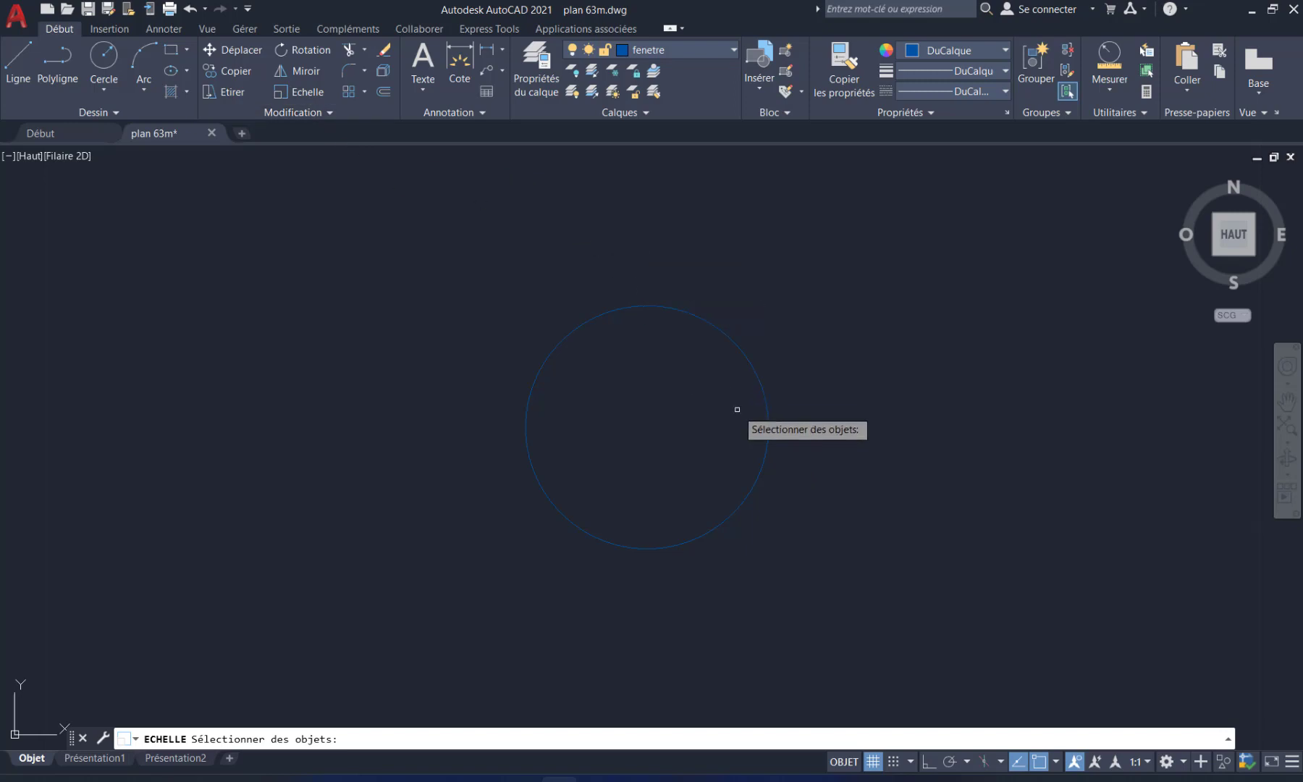
click(729, 335)
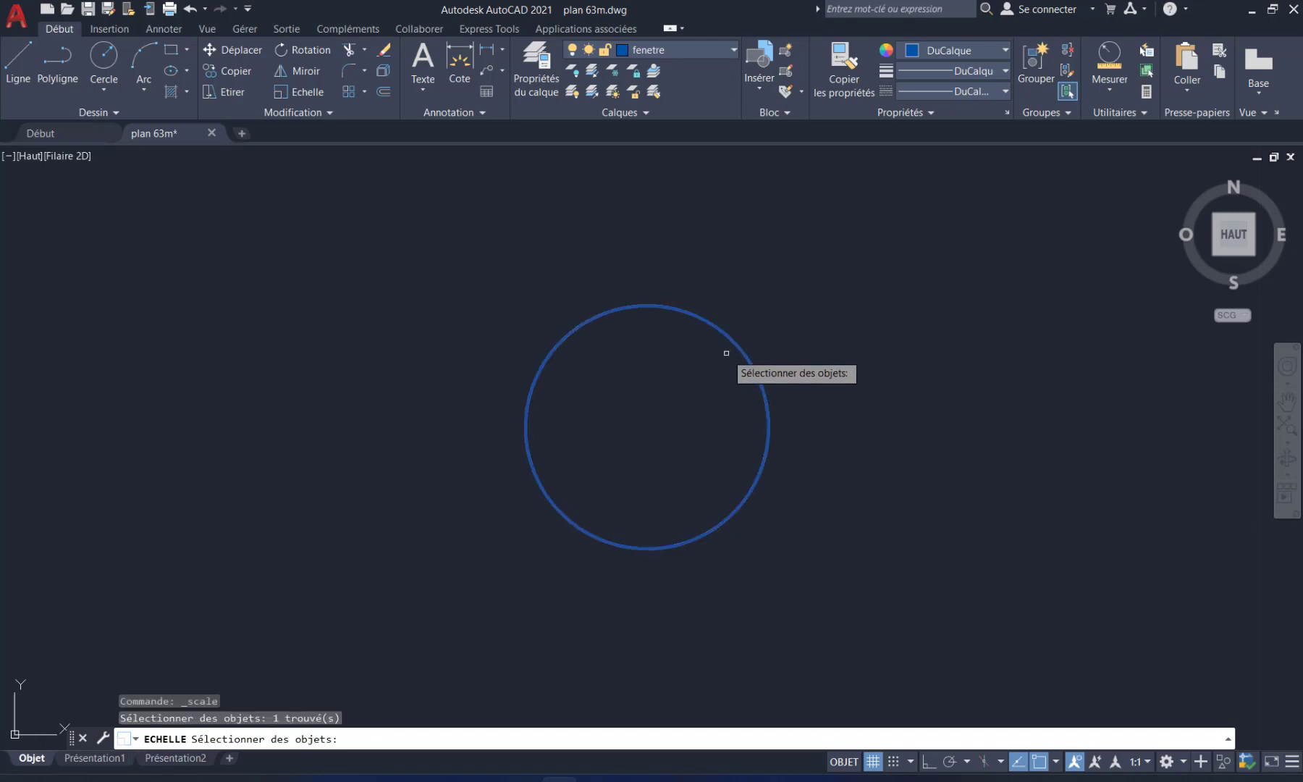
key(Return)
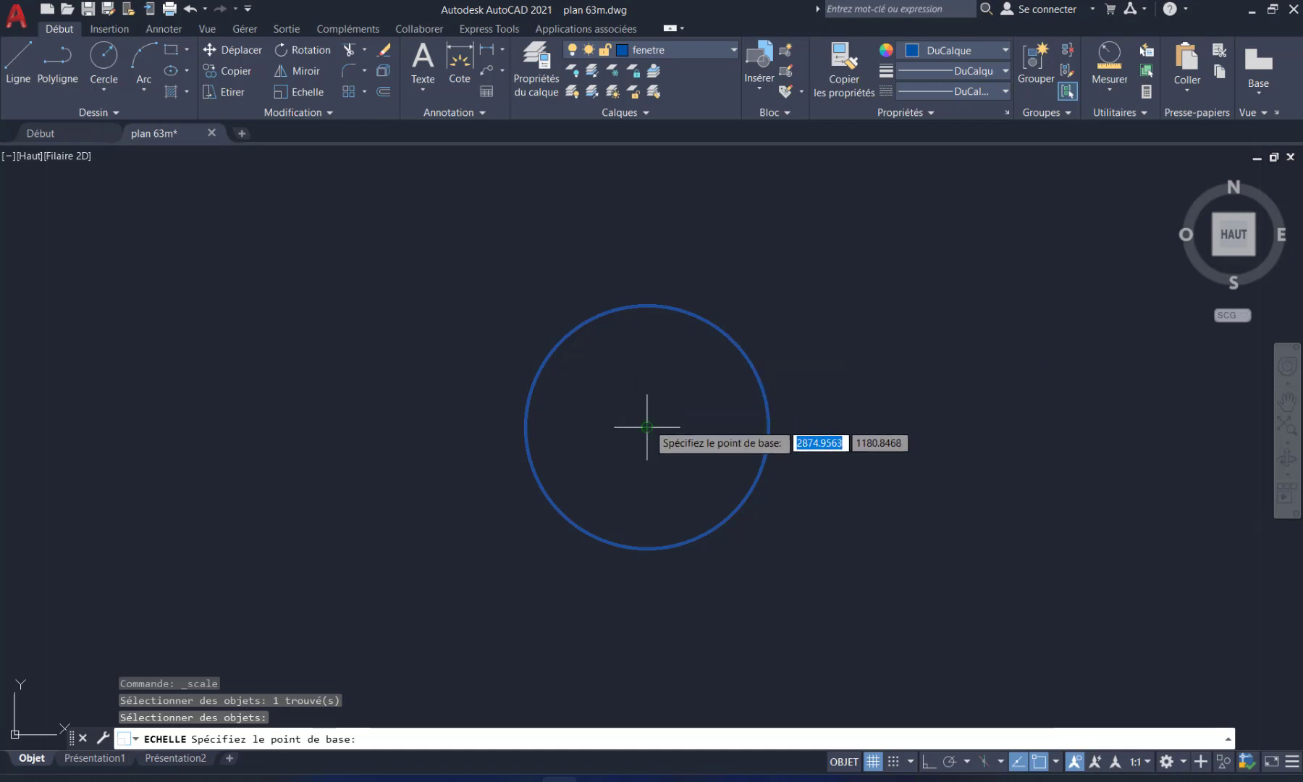
click(647, 427)
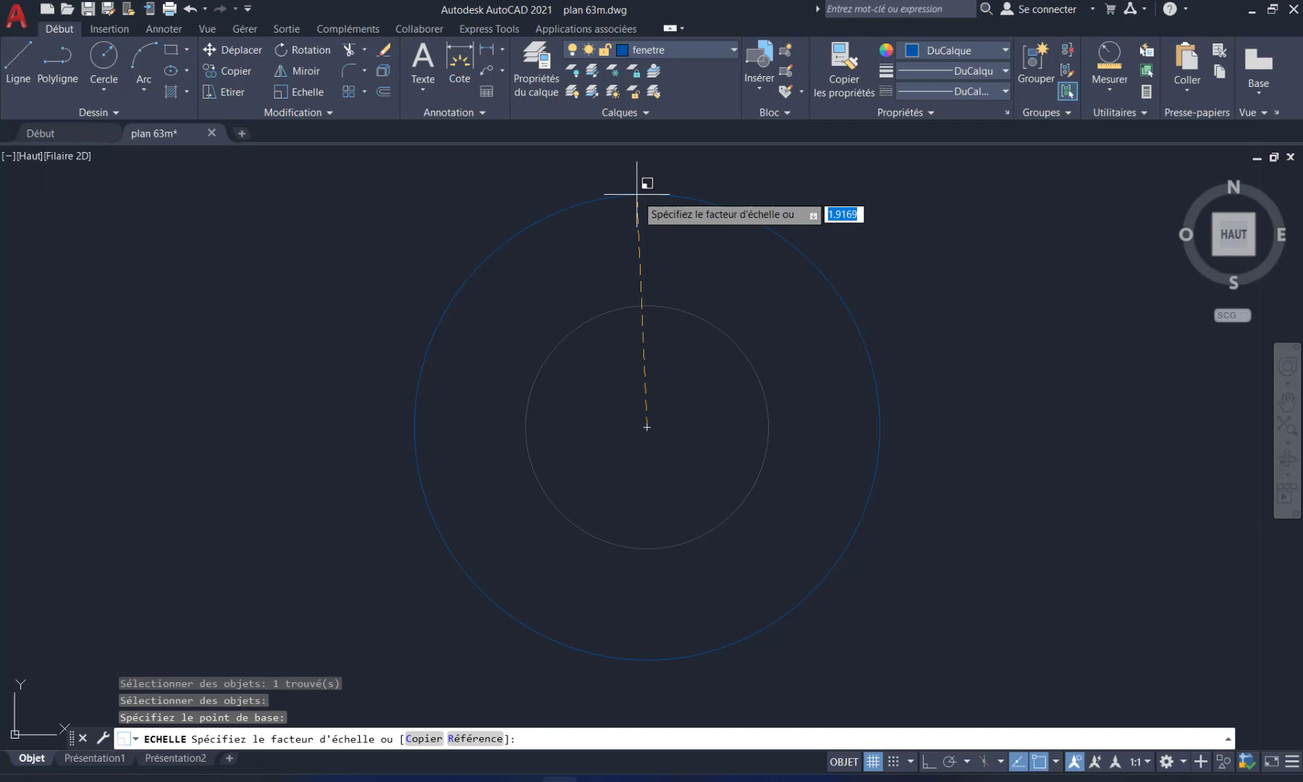
text(5)
key(Return)
Step: Measure the scaled circle's radius
scroll(745, 437, down, 5)
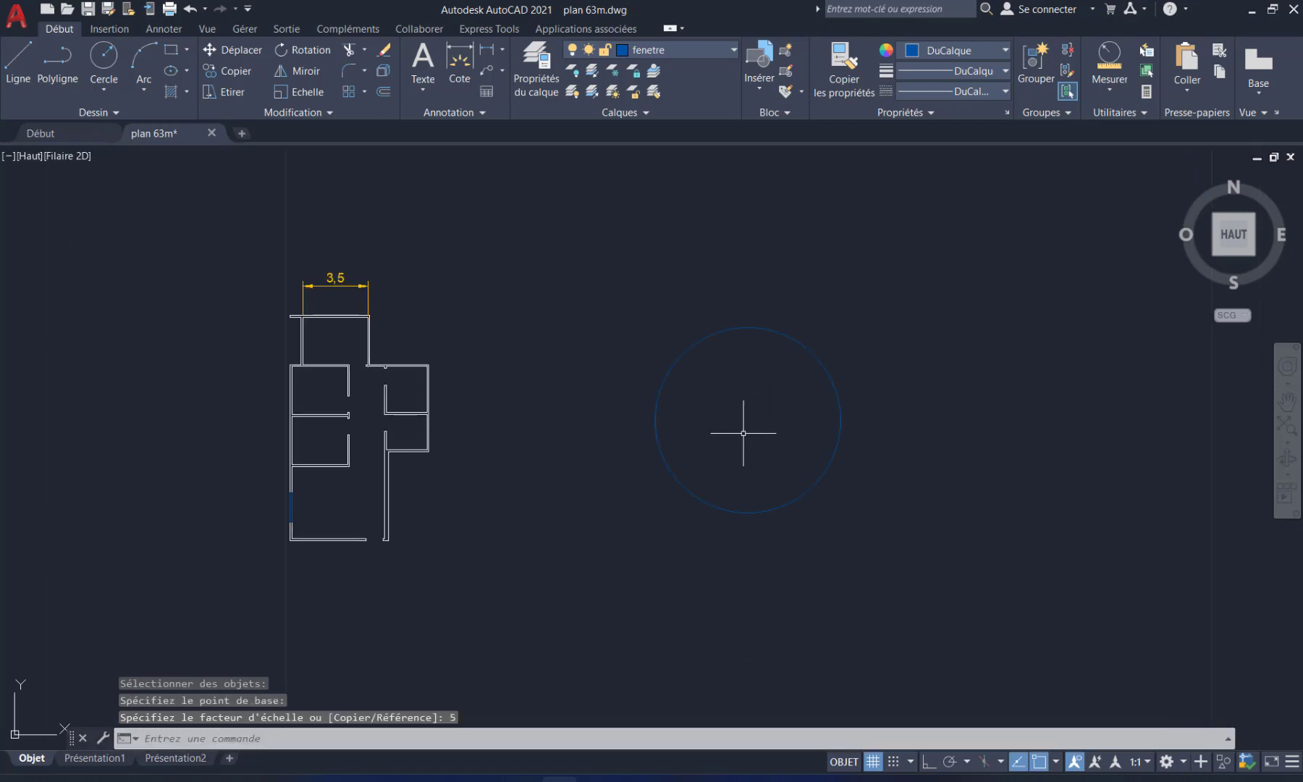
middle_drag(740, 434, 543, 422)
scroll(635, 428, up, 2)
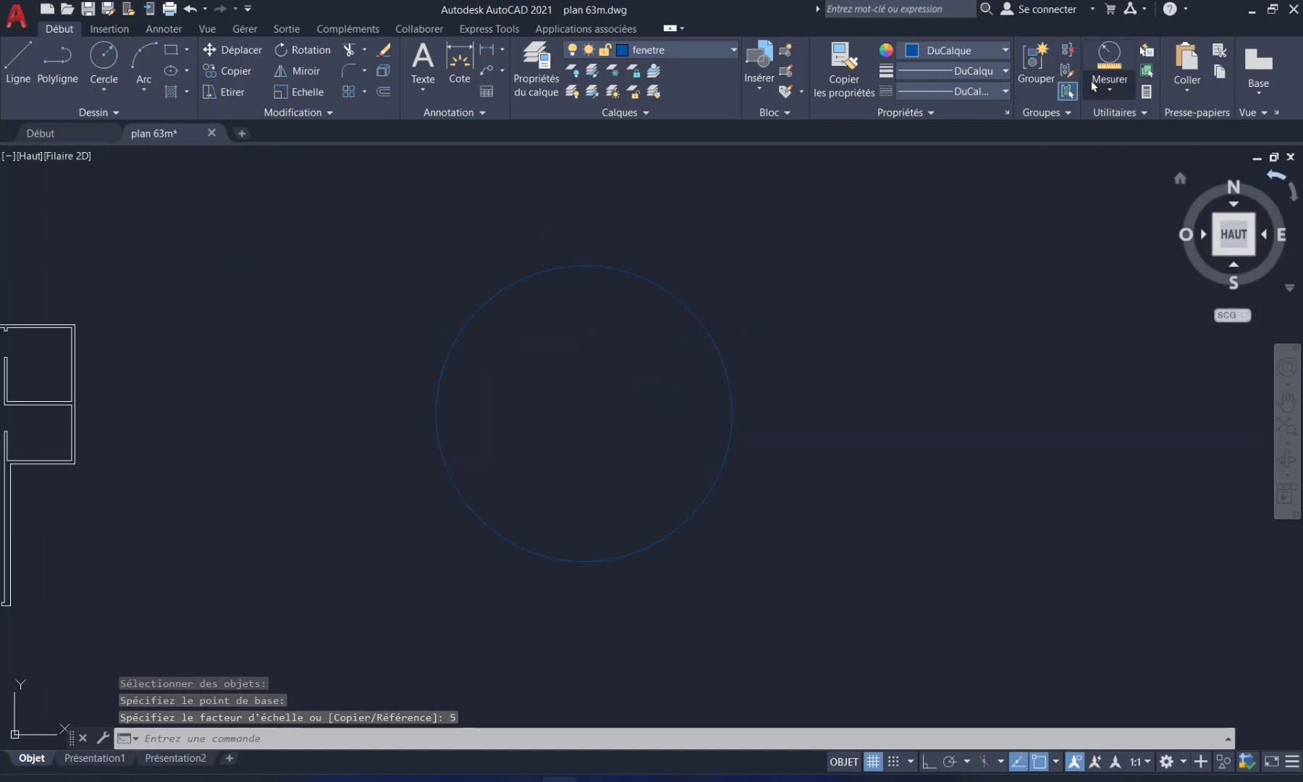
click(1110, 89)
click(1110, 186)
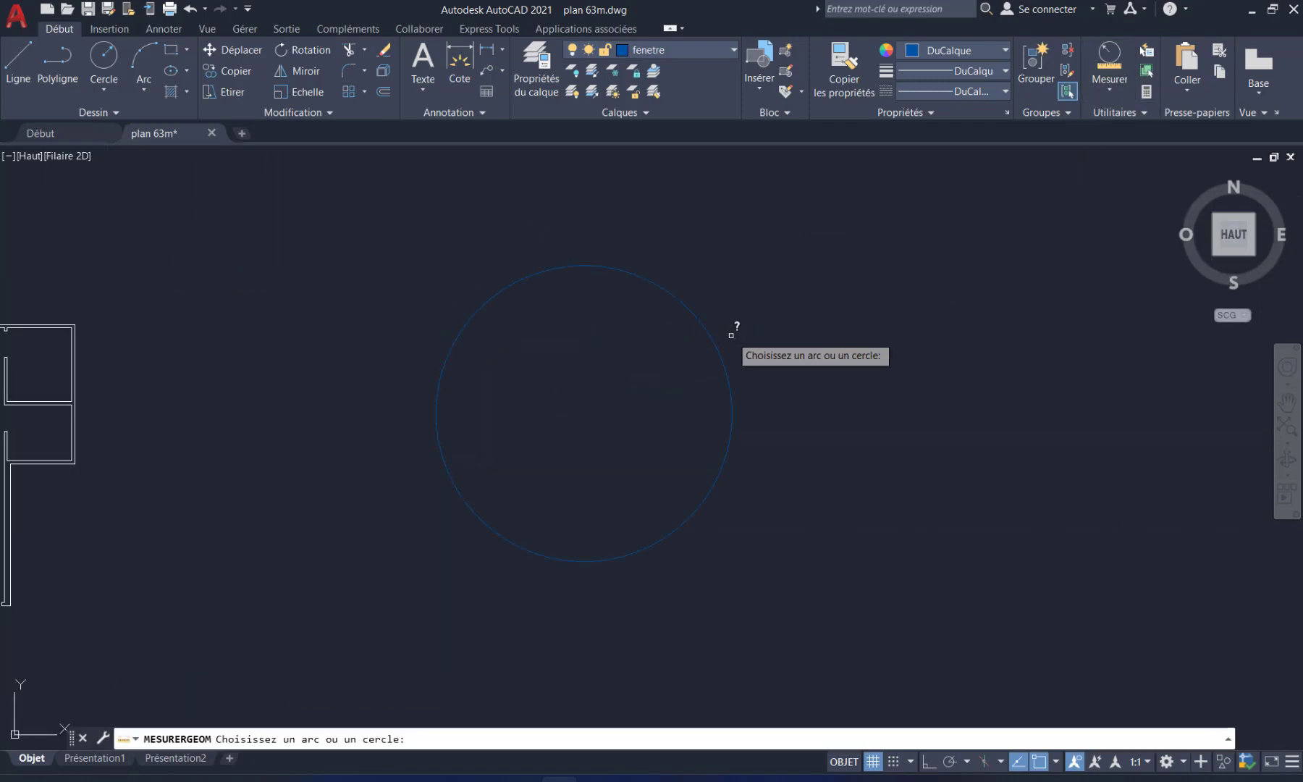
click(708, 332)
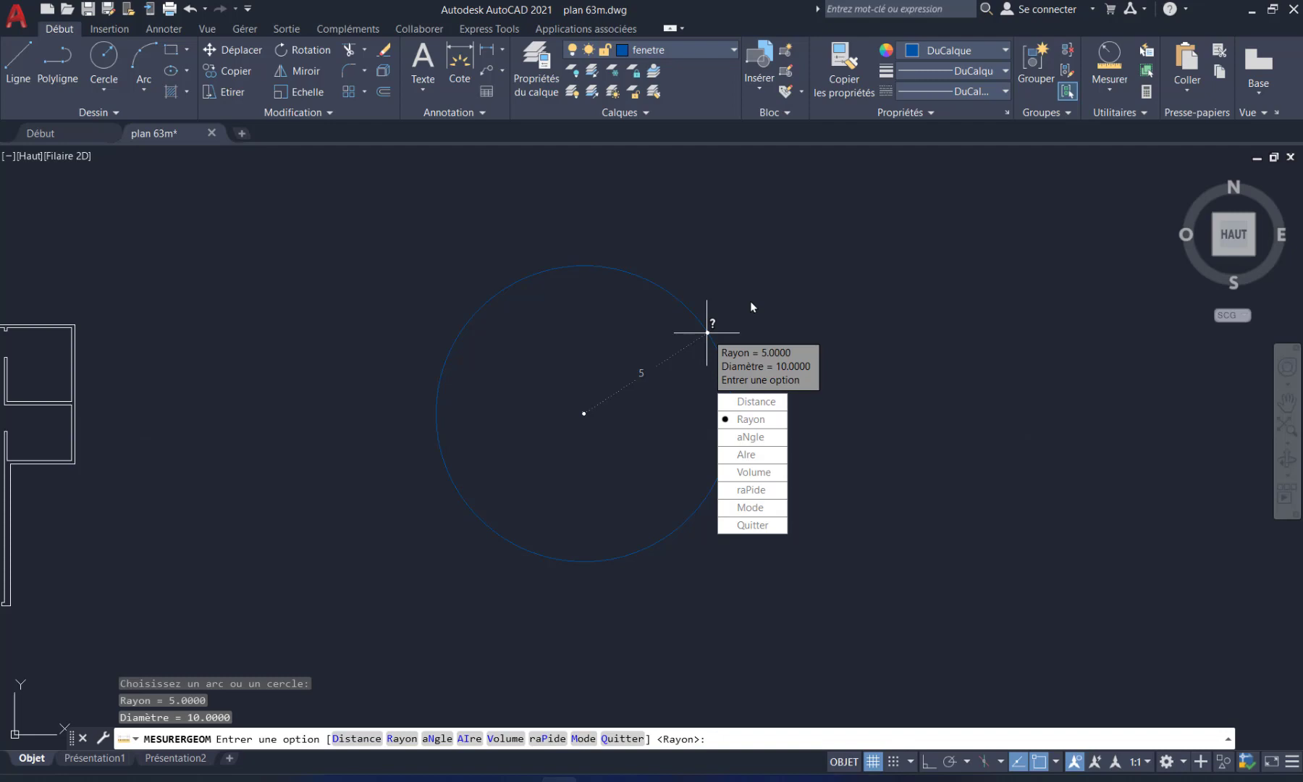
key(Escape)
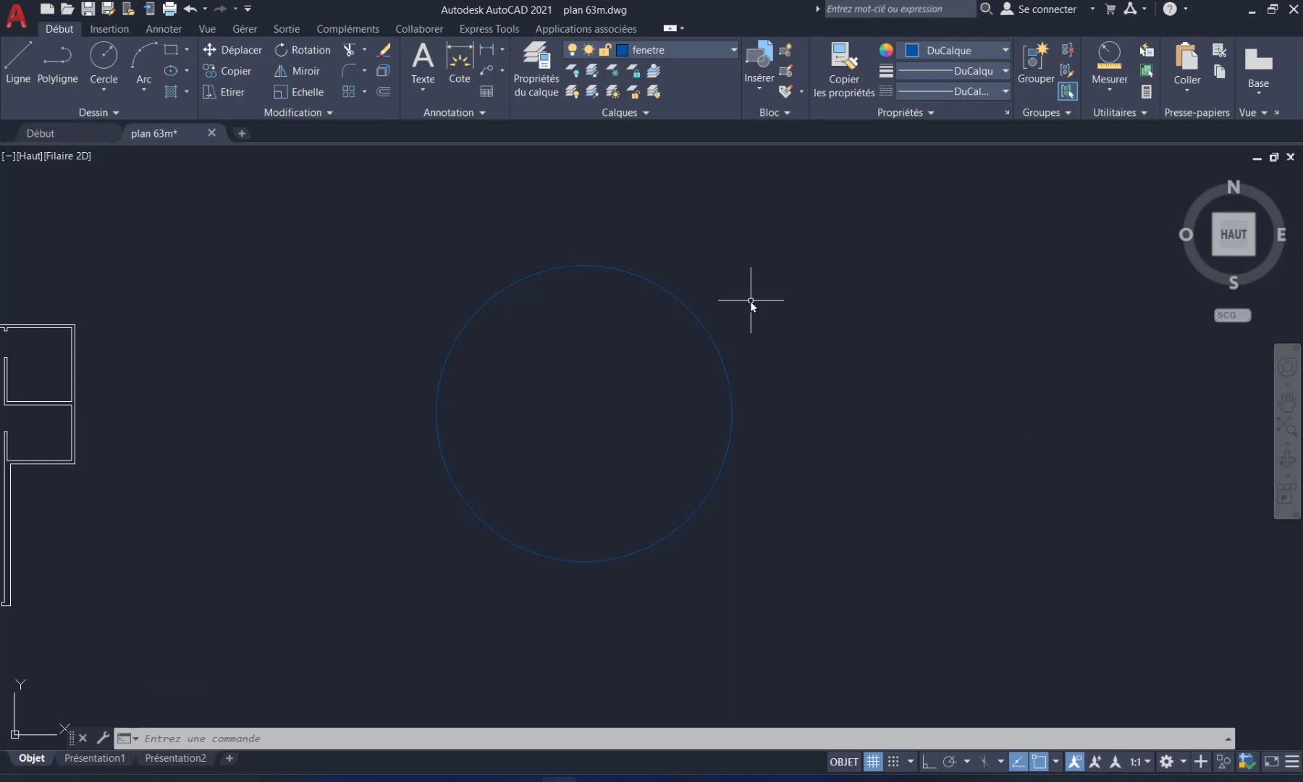
Step: Erase the scaled circle with a crossing selection
click(751, 300)
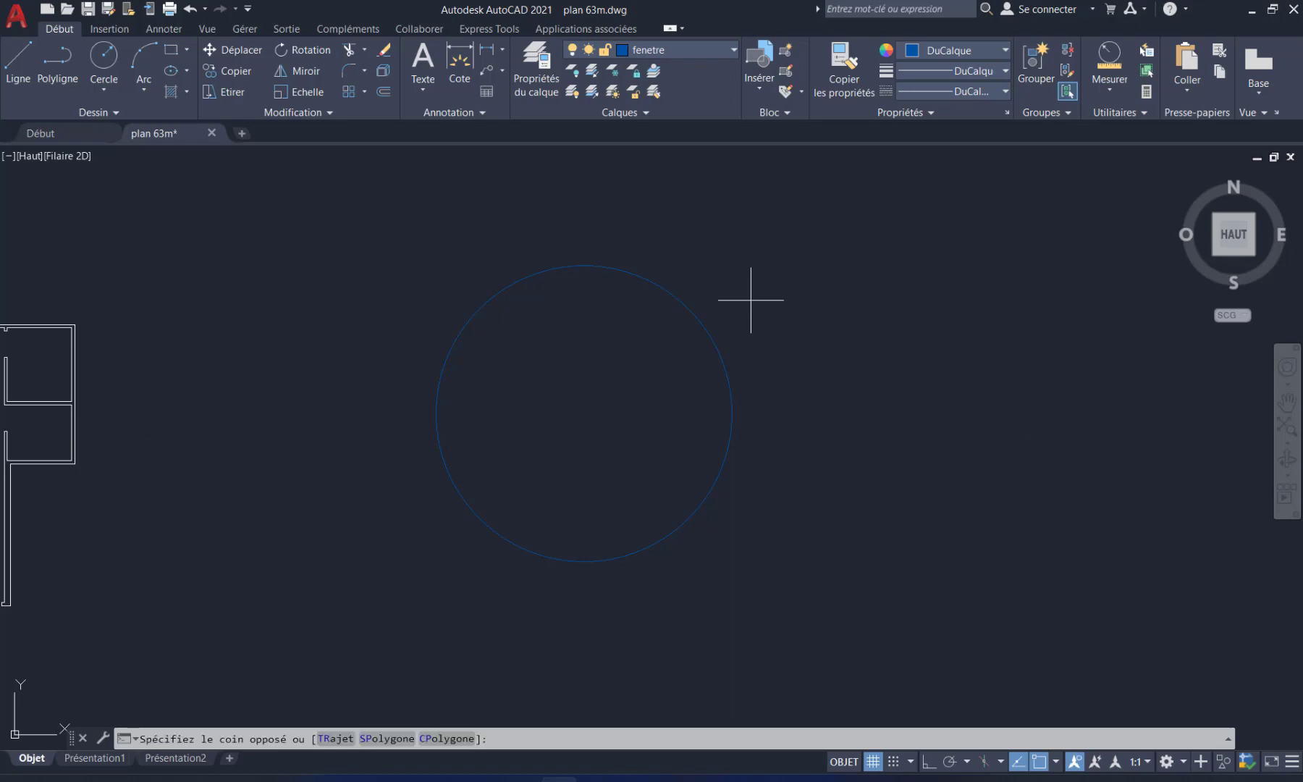
click(588, 623)
key(Delete)
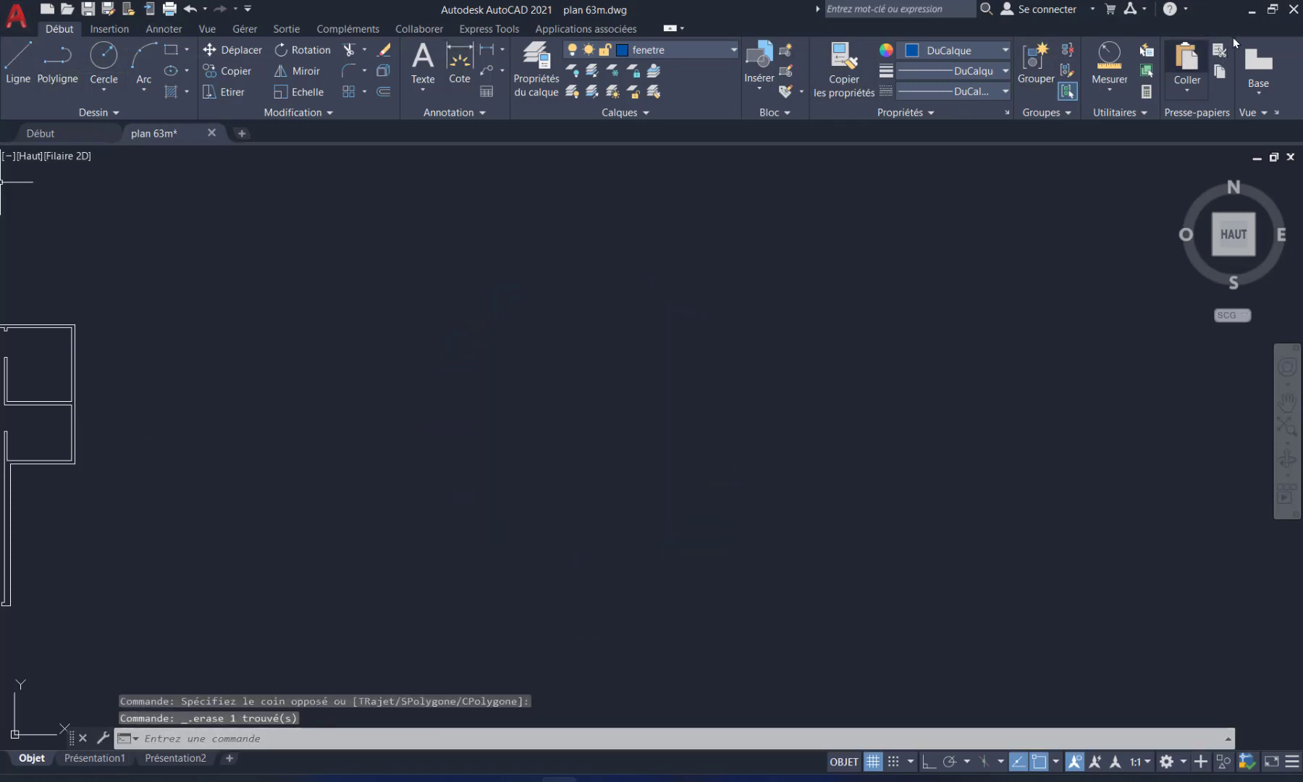
Step: Switch to the file explorer and open the Fichiers-Pdf folder inside Dropbox's autocad folder
click(1253, 10)
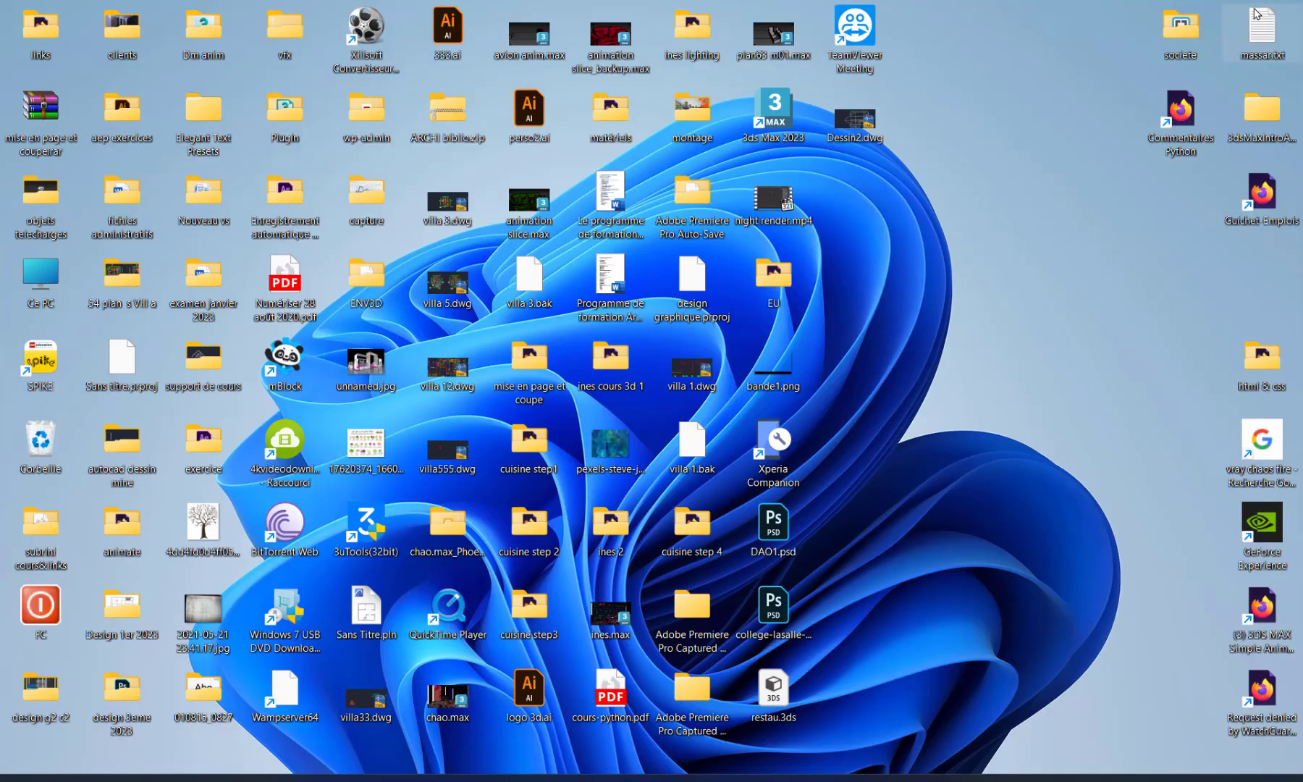
double_click(55, 303)
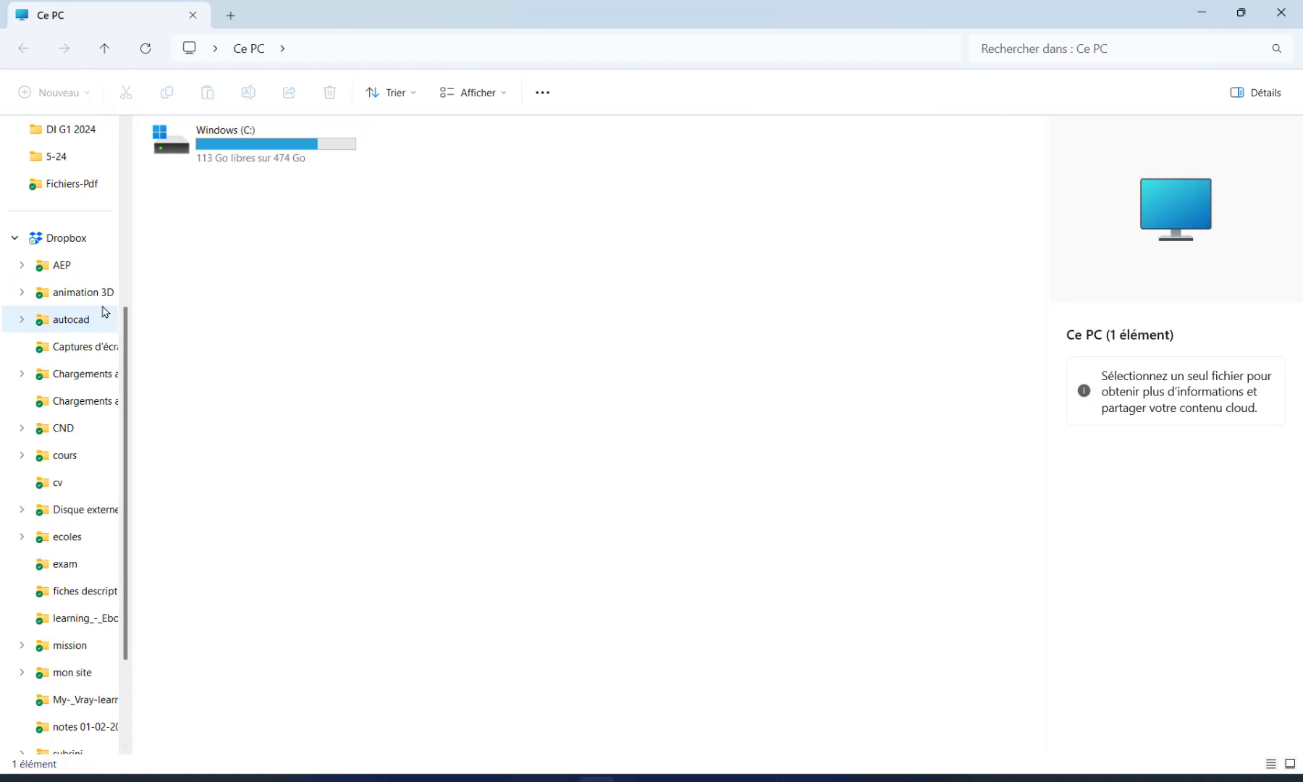
click(65, 238)
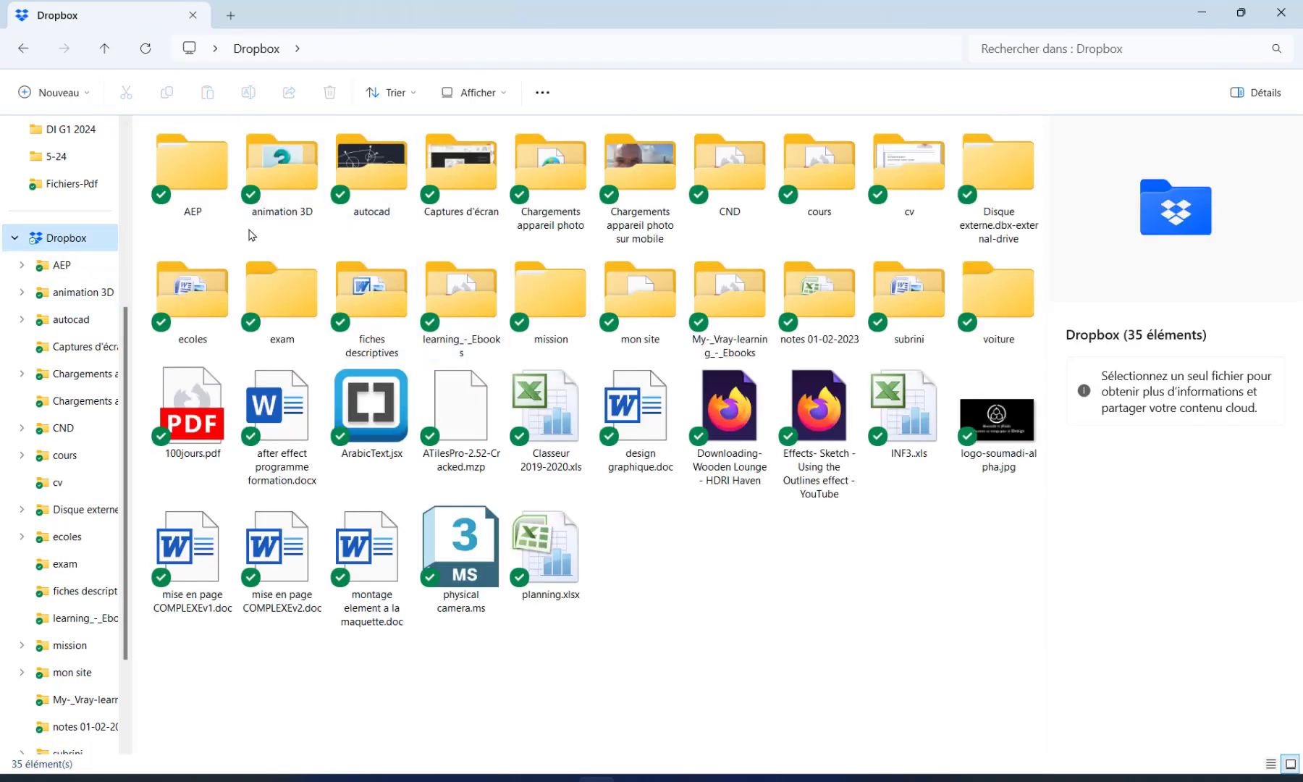
double_click(377, 185)
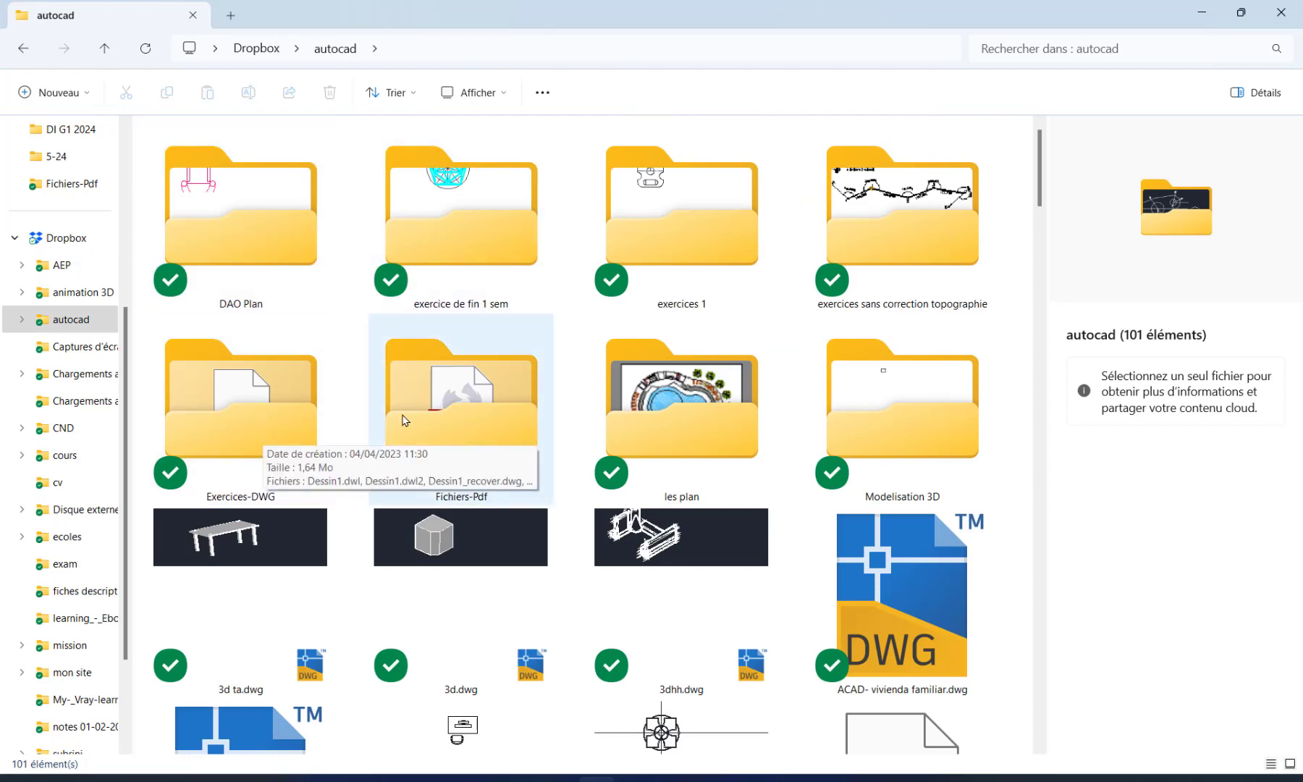
double_click(443, 427)
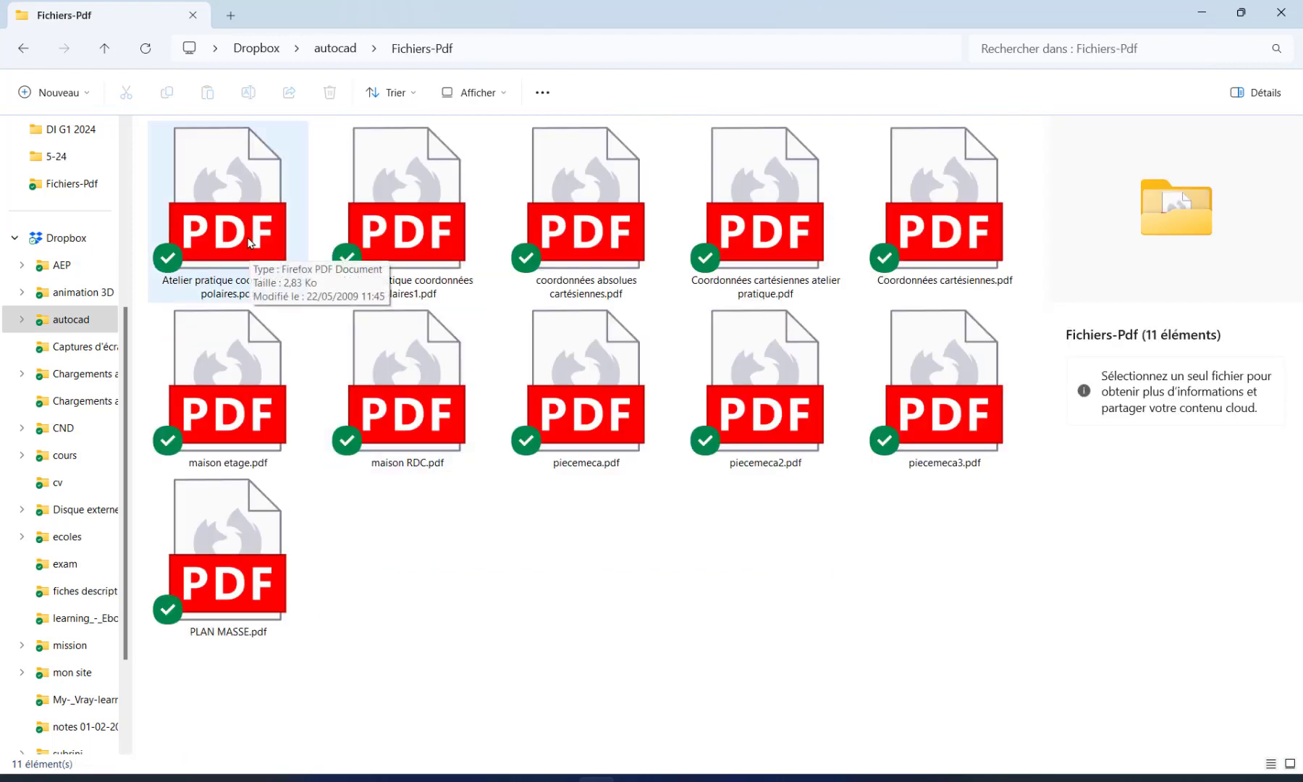
Step: Attach page 1 of Atelier pratique coordonnées polaires.pdf to the drawing beside the floor plan, with scale factor 2 and rotation 0
click(250, 242)
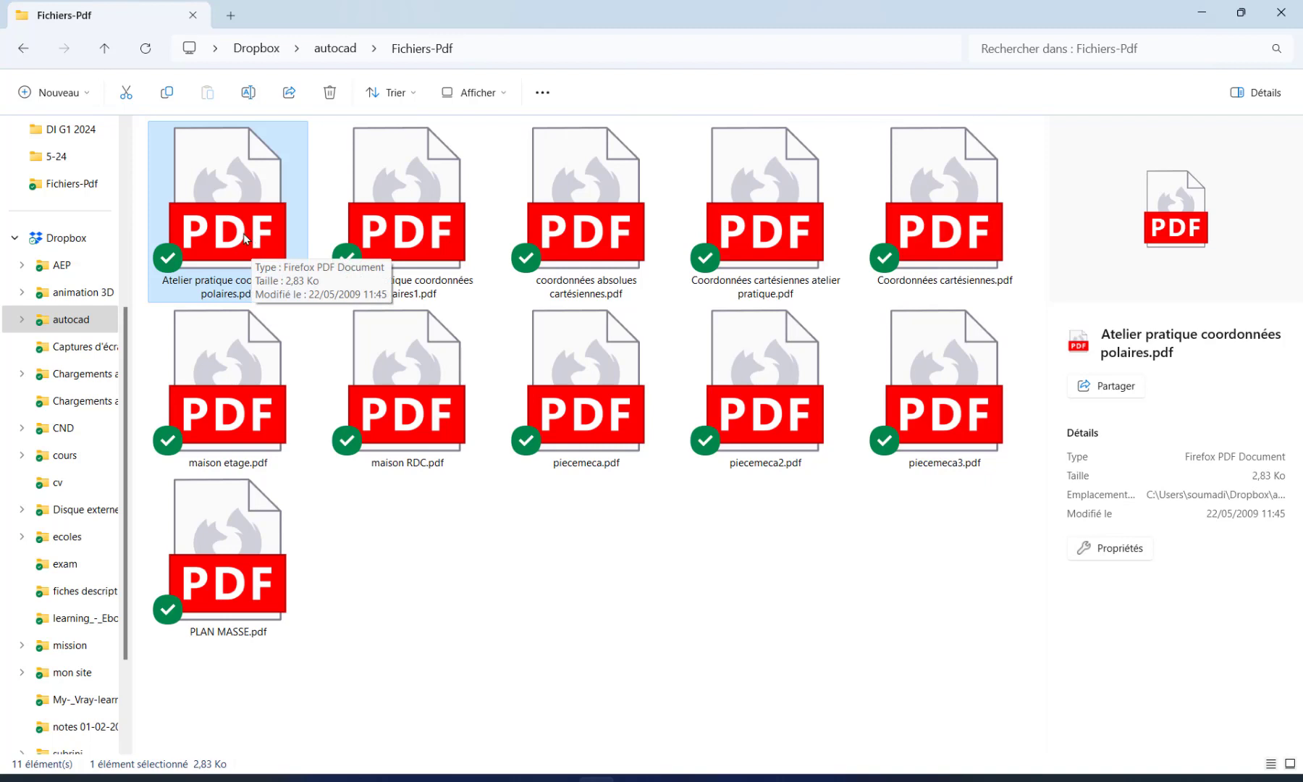
mouse_move(251, 243)
mouse_down()
mouse_move(774, 643)
mouse_move(753, 745)
mouse_move(557, 774)
mouse_move(564, 442)
mouse_up()
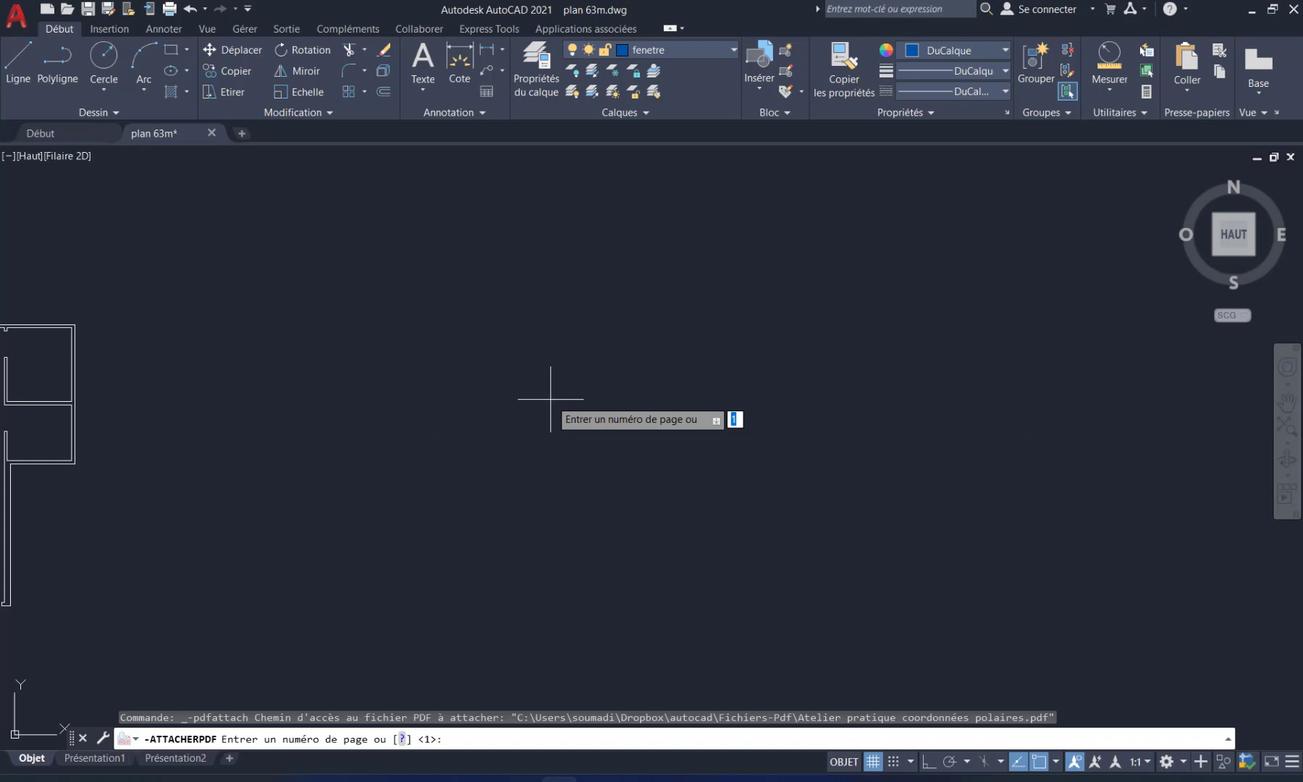
key(Return)
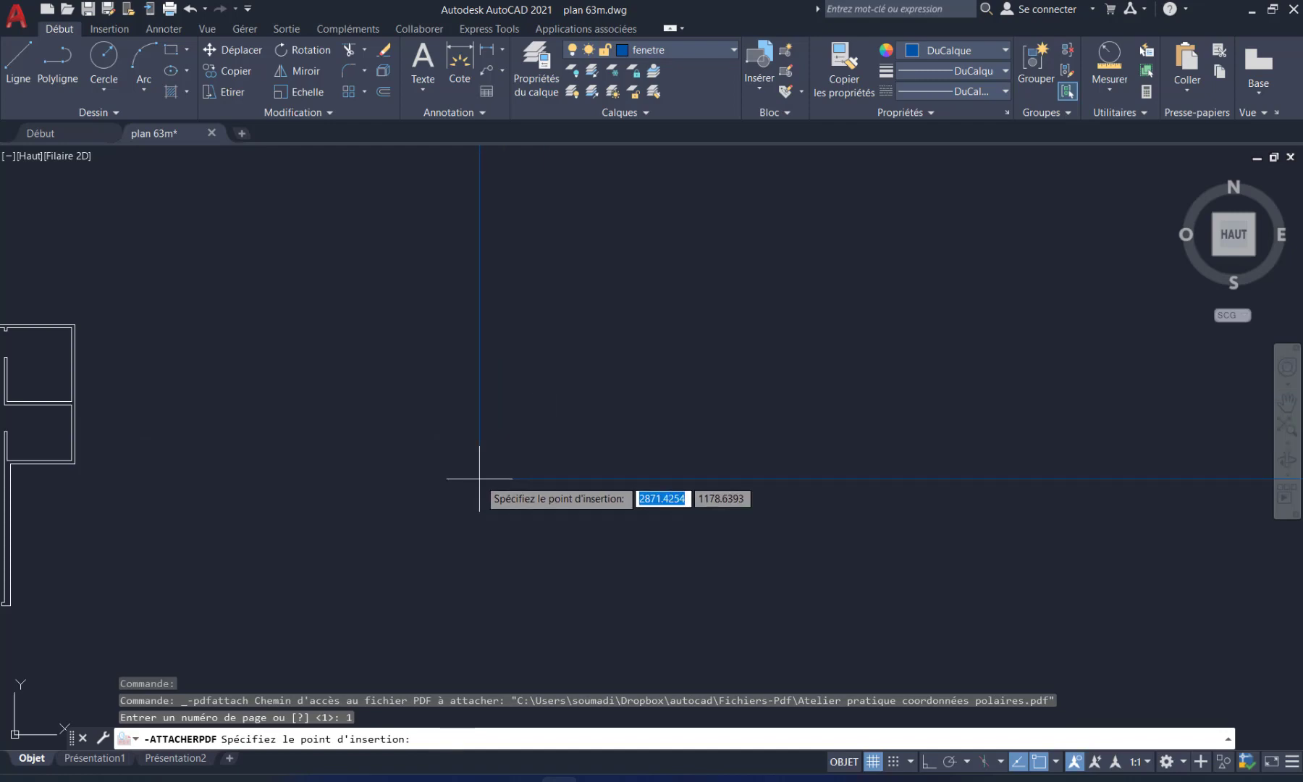
click(505, 543)
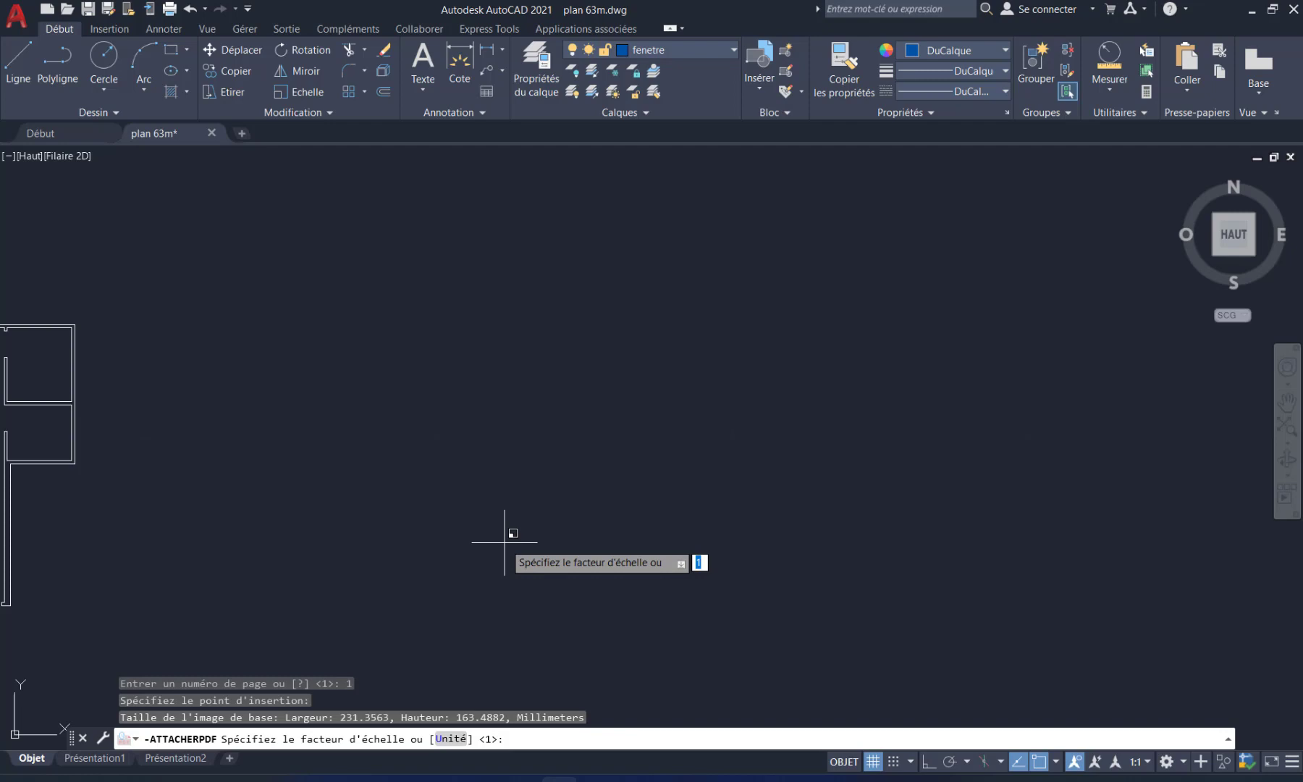
key(Return)
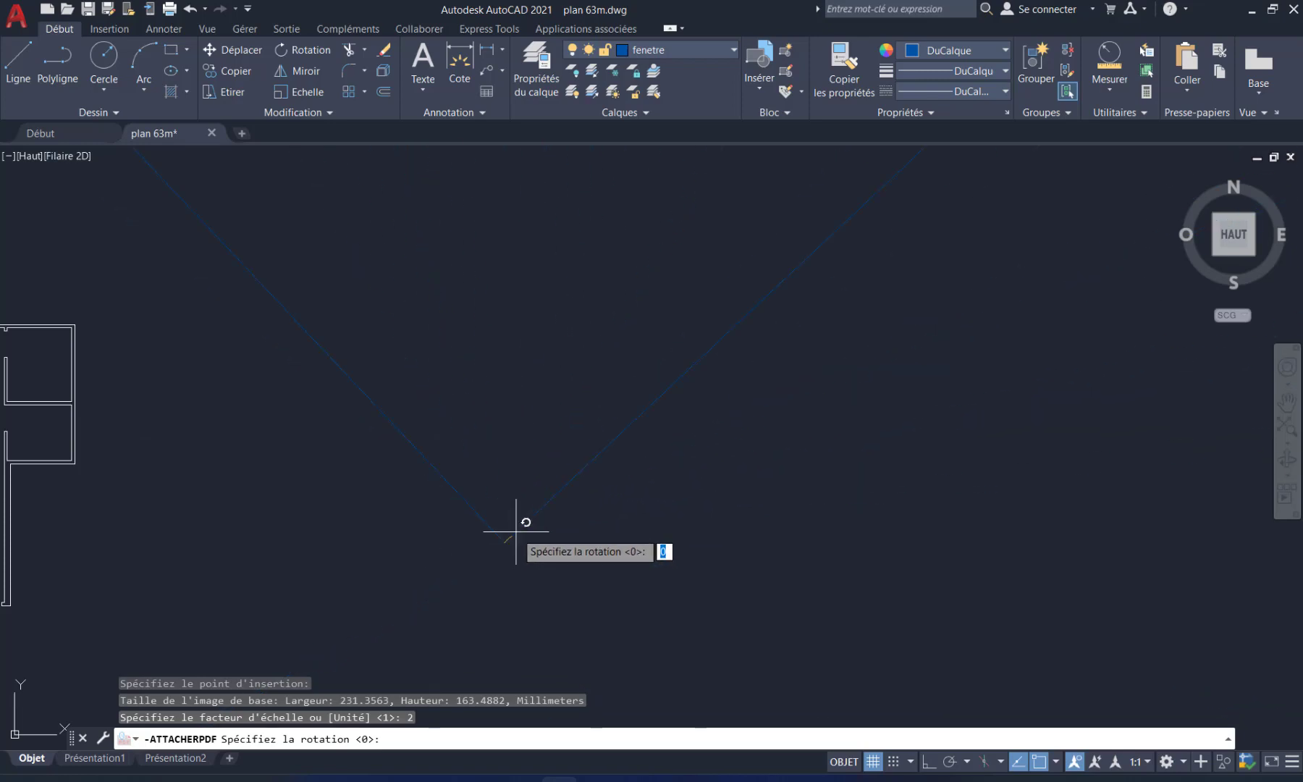
key(Return)
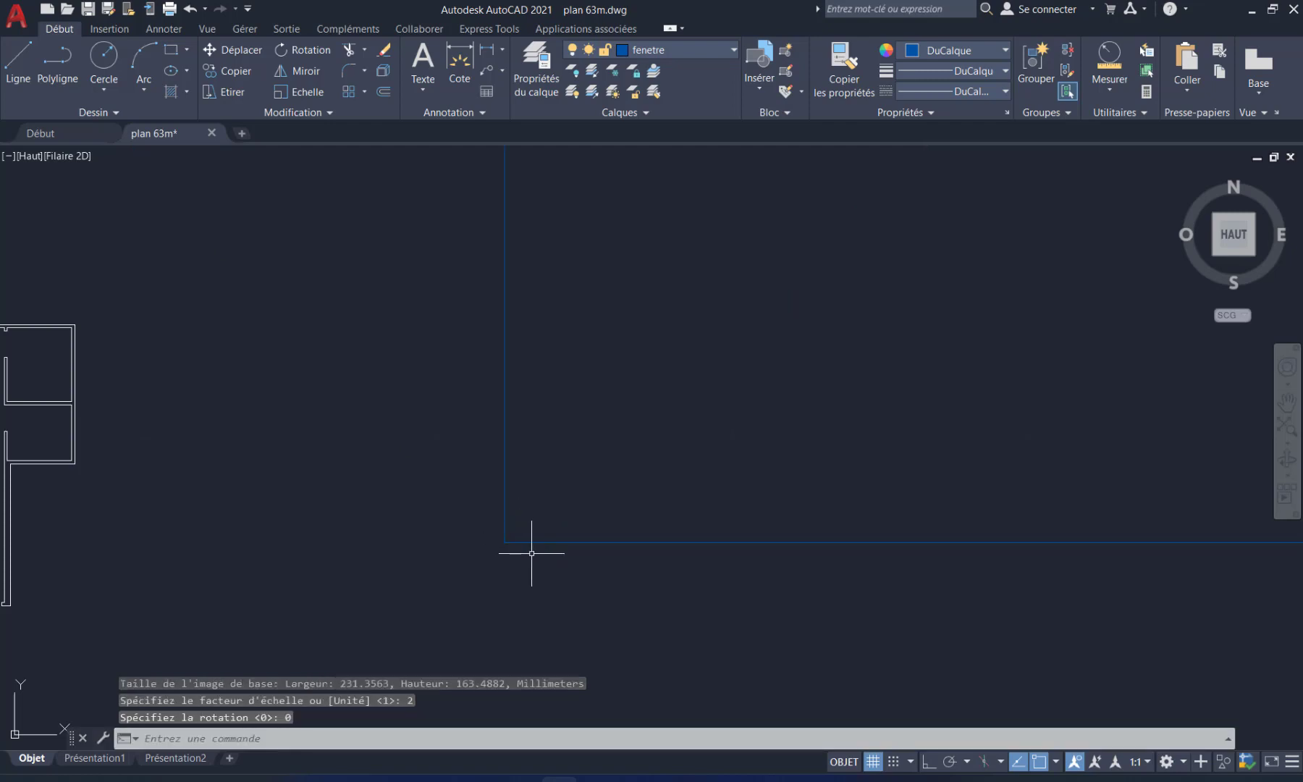
Step: Erase the attached PDF underlay using a crossing selection on the pentagon's lower edges
scroll(551, 529, down, 2)
scroll(583, 515, down, 10)
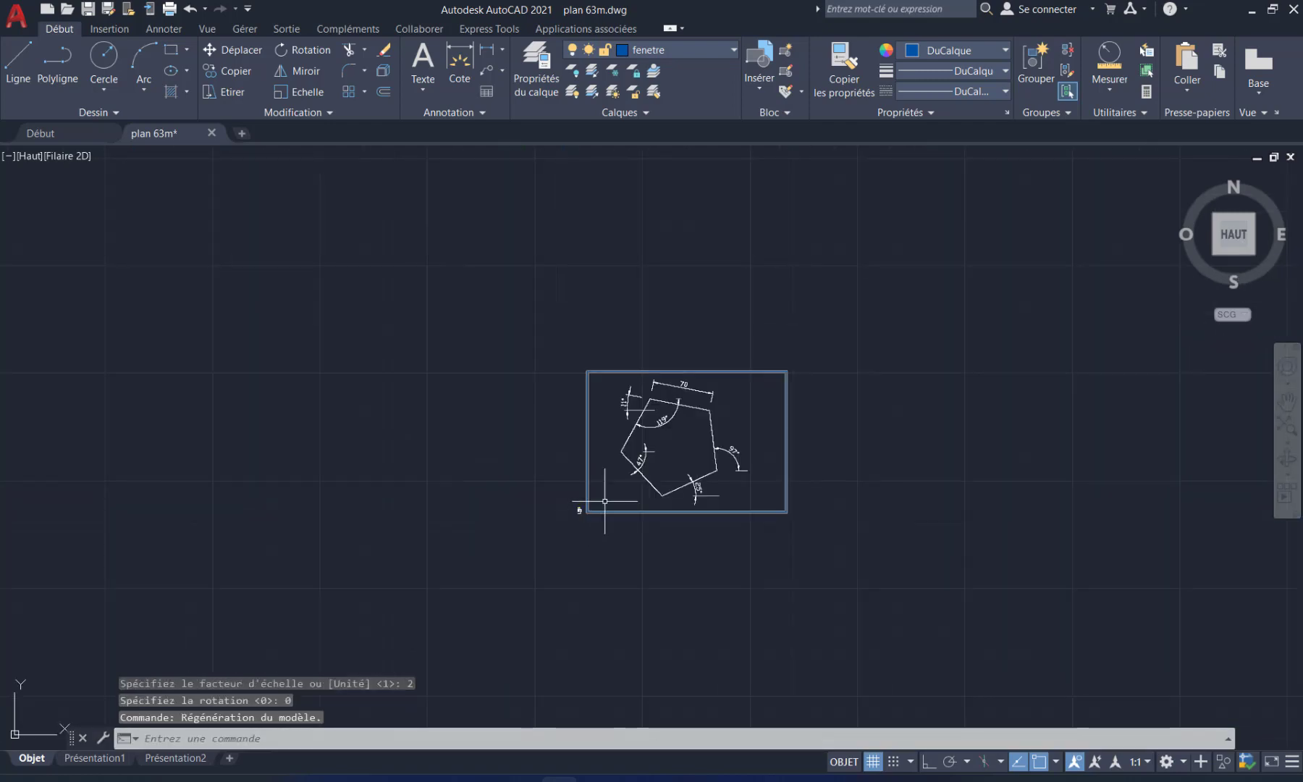
scroll(684, 500, up, 5)
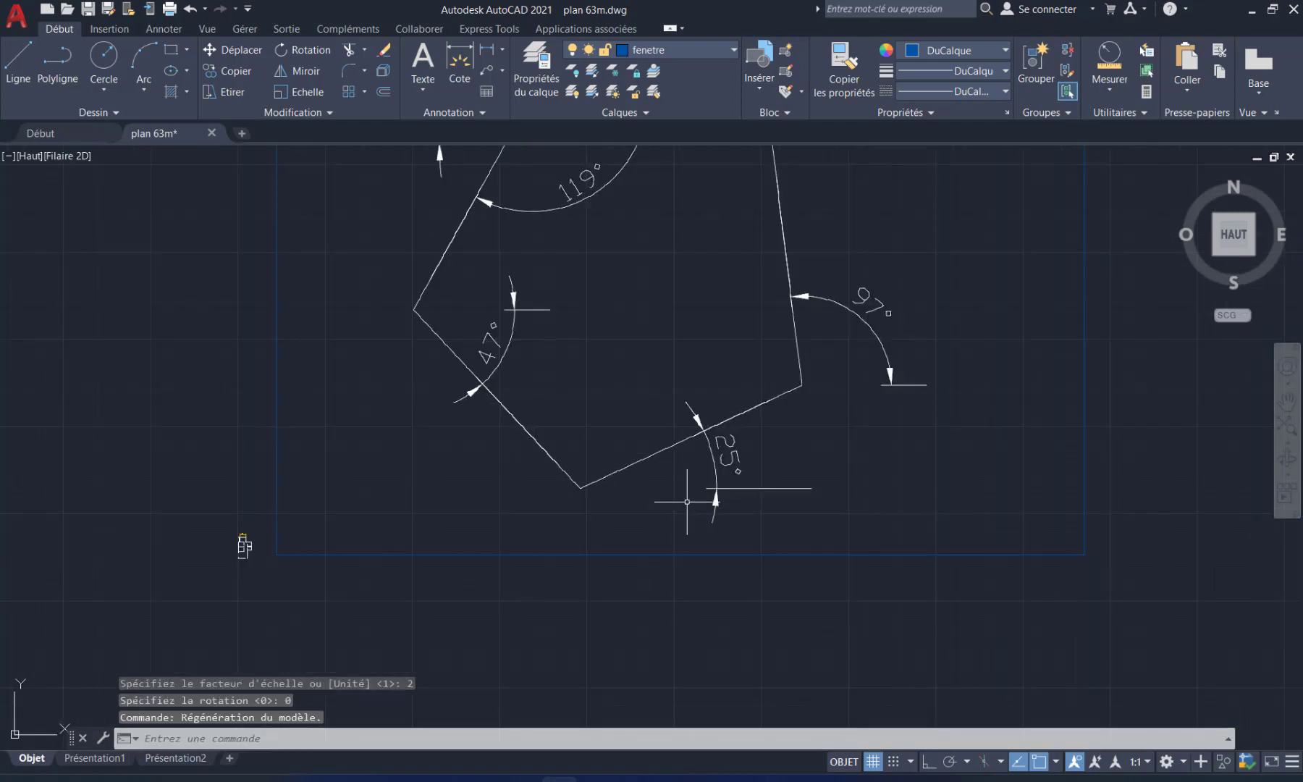
click(659, 448)
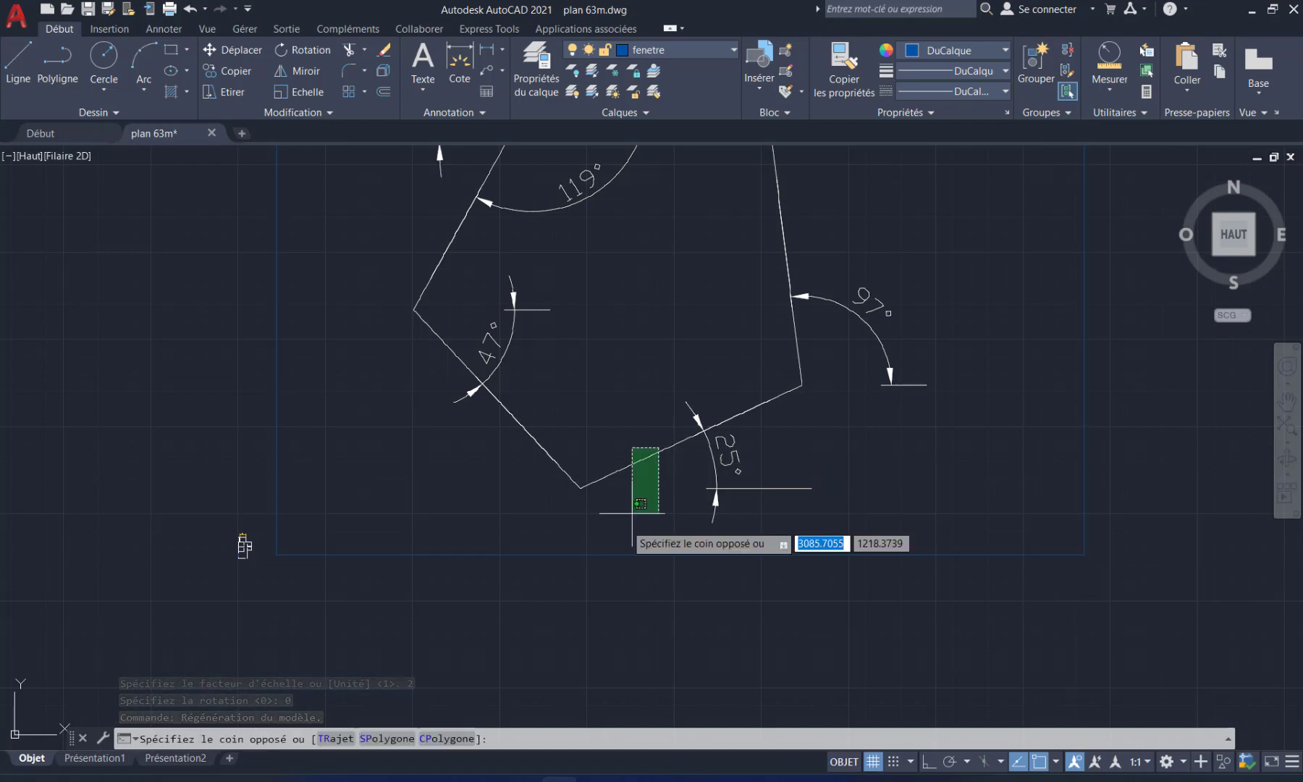
click(556, 505)
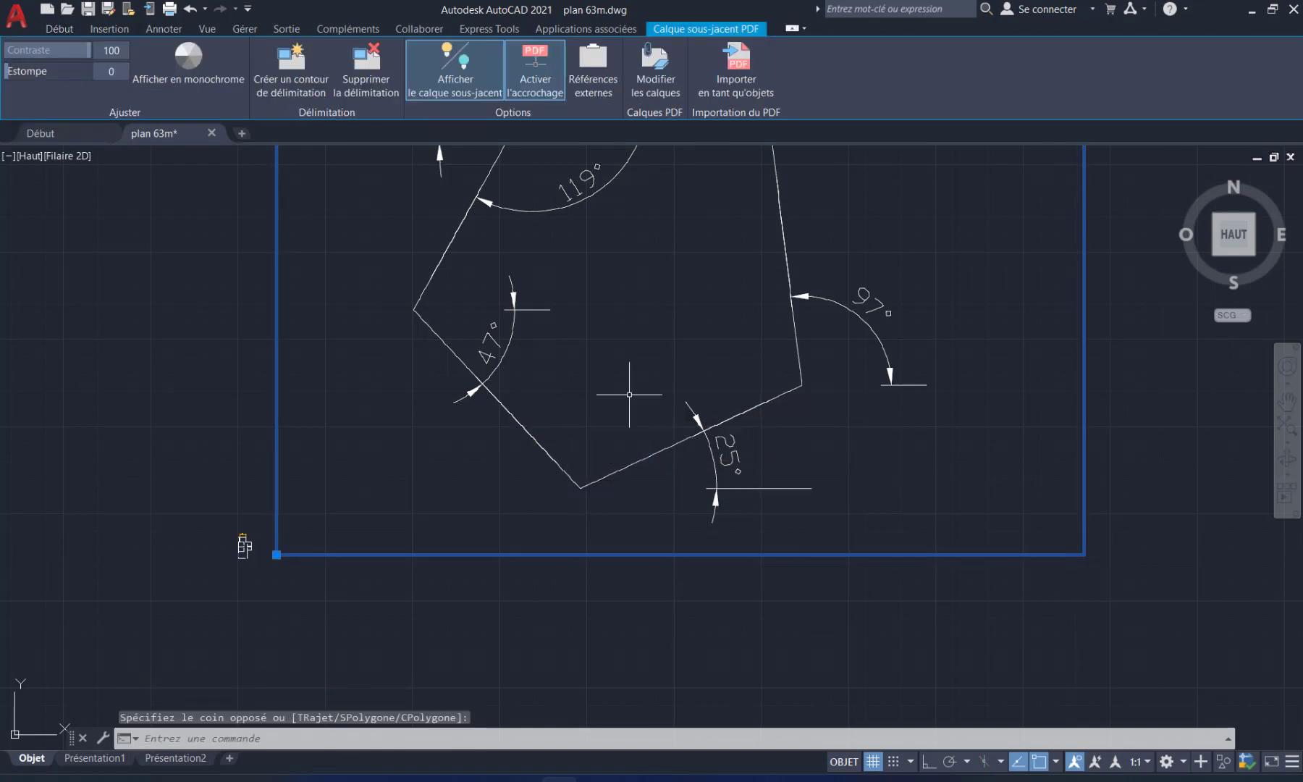
key(Delete)
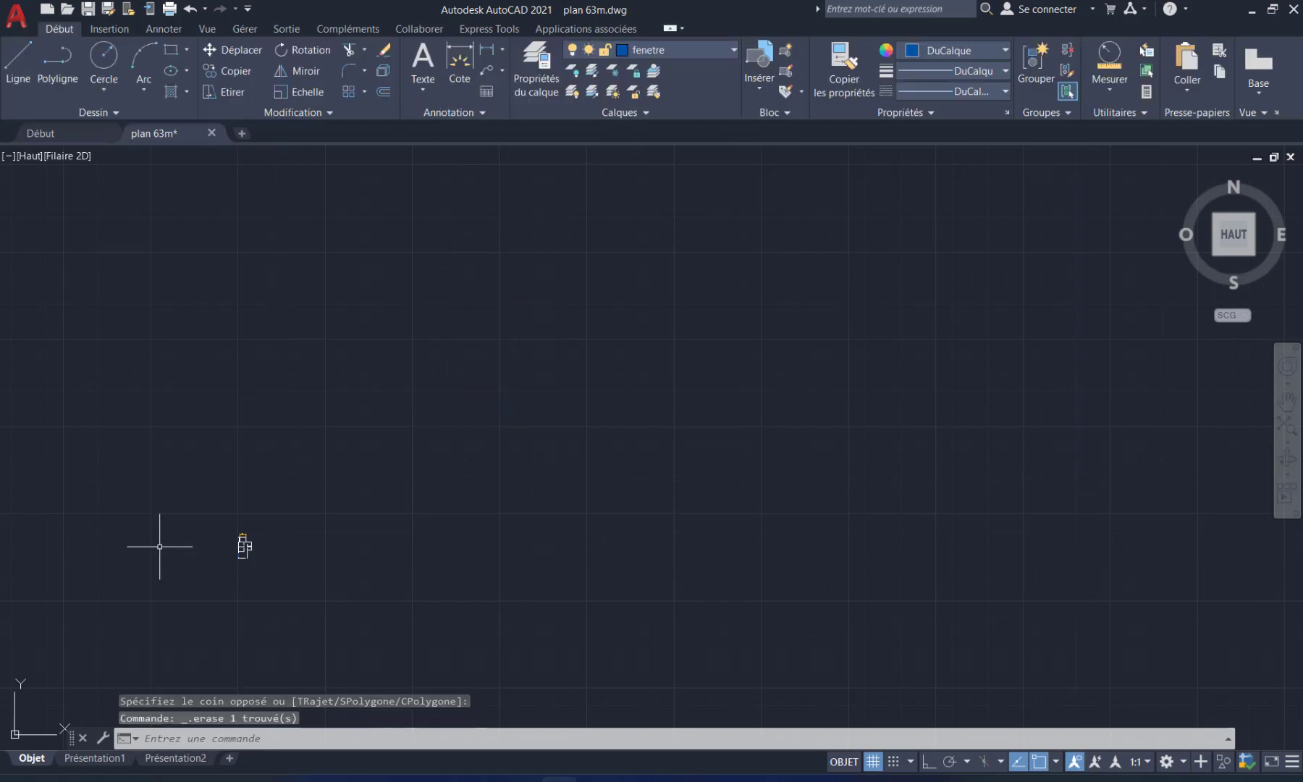
Step: Draw two separate oblique lines beside the floor plan, the first rising at about 26° and the second steeper and below it
scroll(246, 541, up, 10)
middle_drag(246, 542, 261, 415)
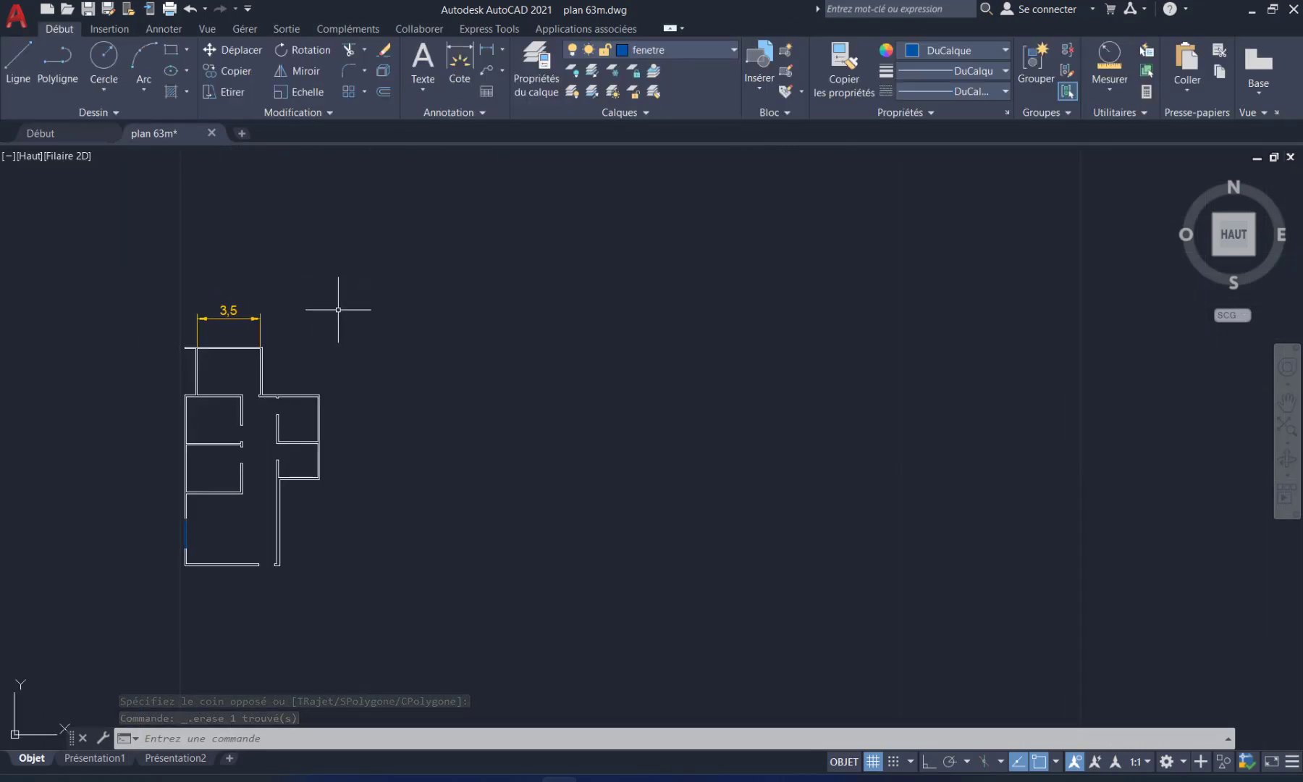
click(367, 49)
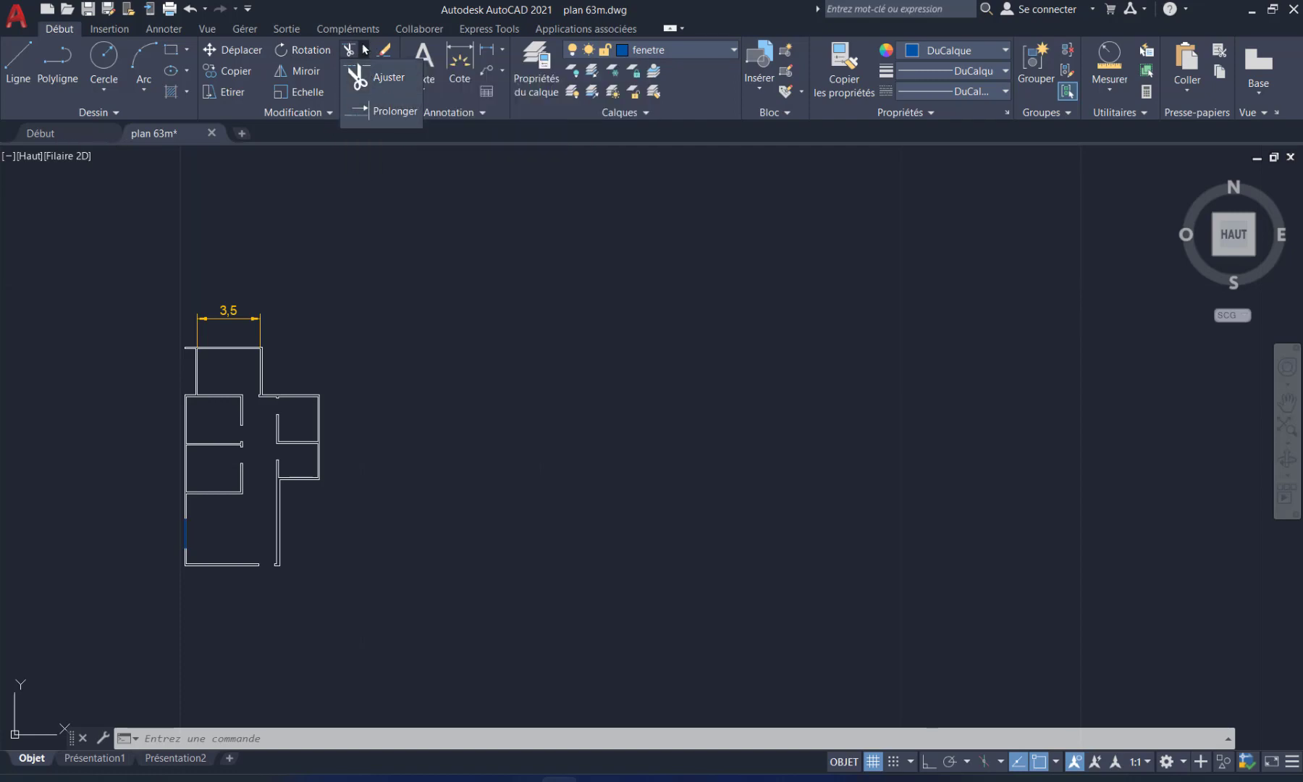
click(22, 78)
click(585, 503)
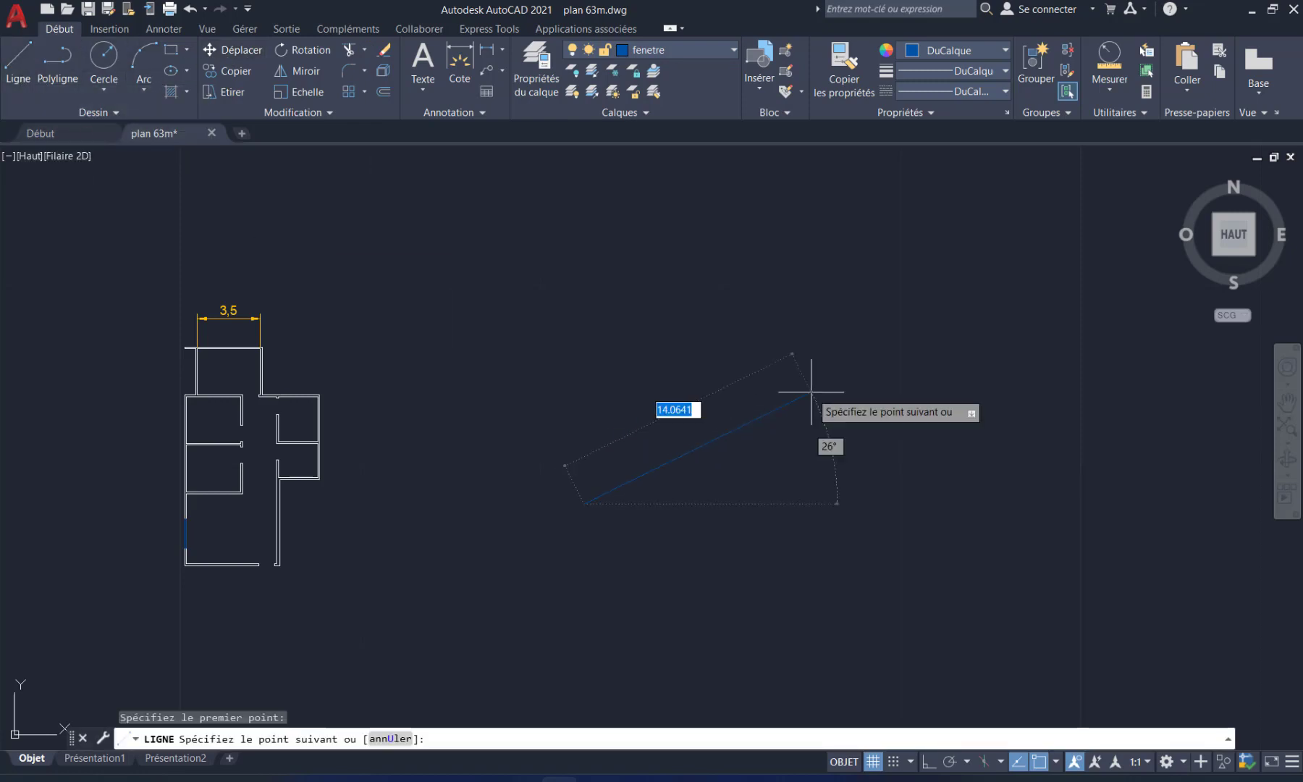
click(819, 389)
key(Return)
key(Return)
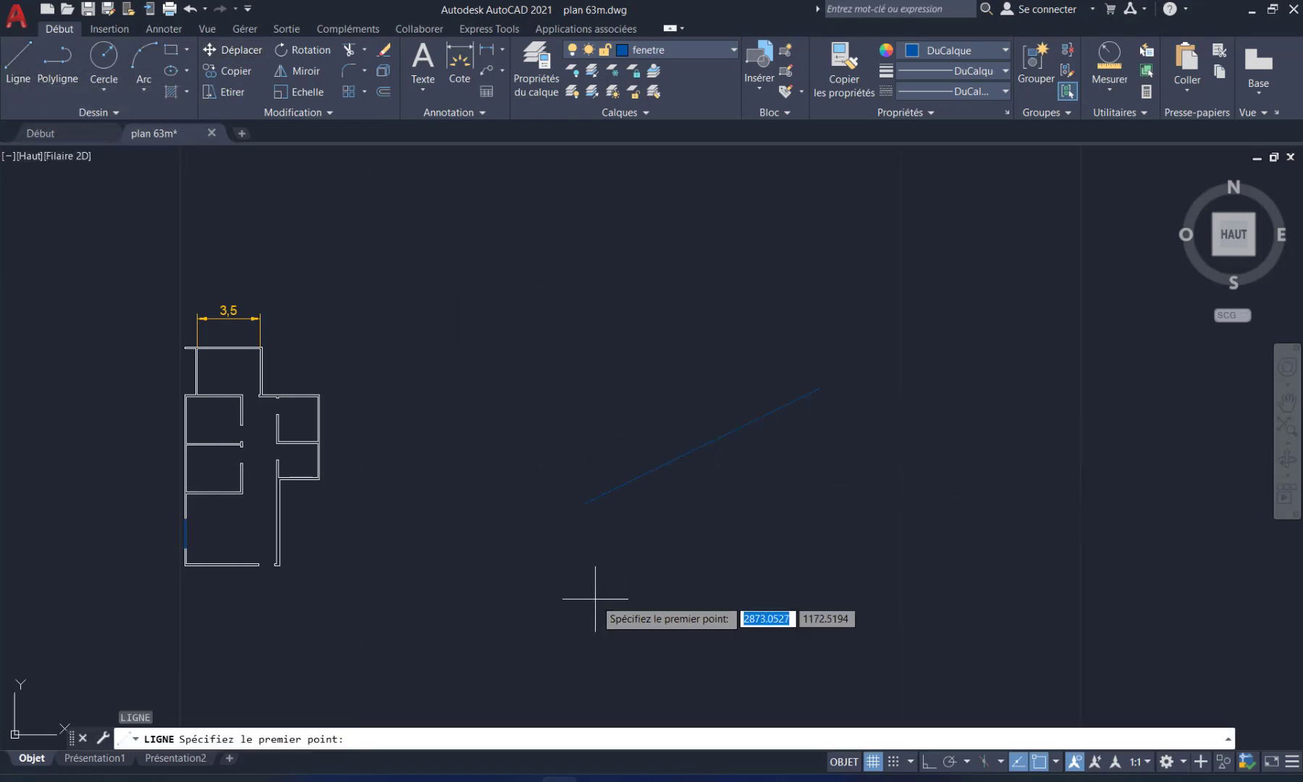
click(657, 580)
click(804, 435)
key(Return)
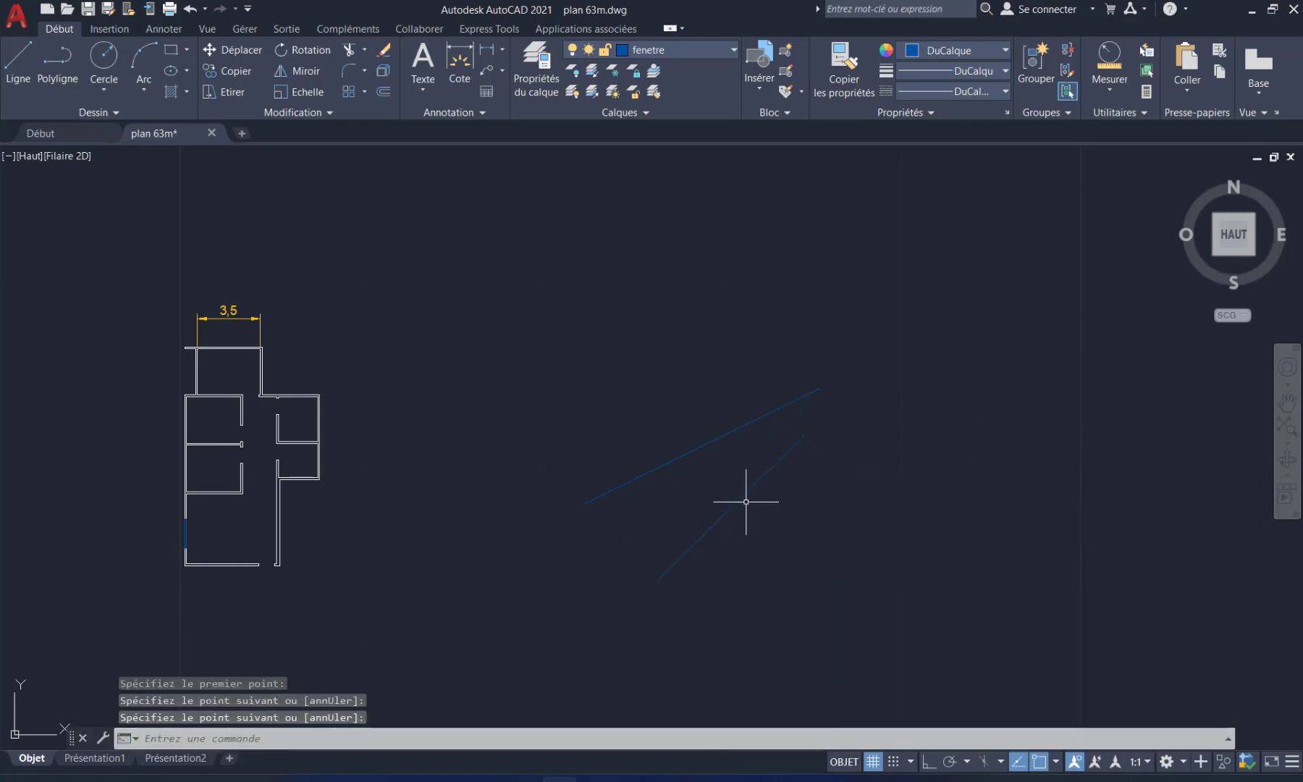
Step: Draw a circle by centre and radius, centred between the two oblique lines and large enough to cross both
click(103, 91)
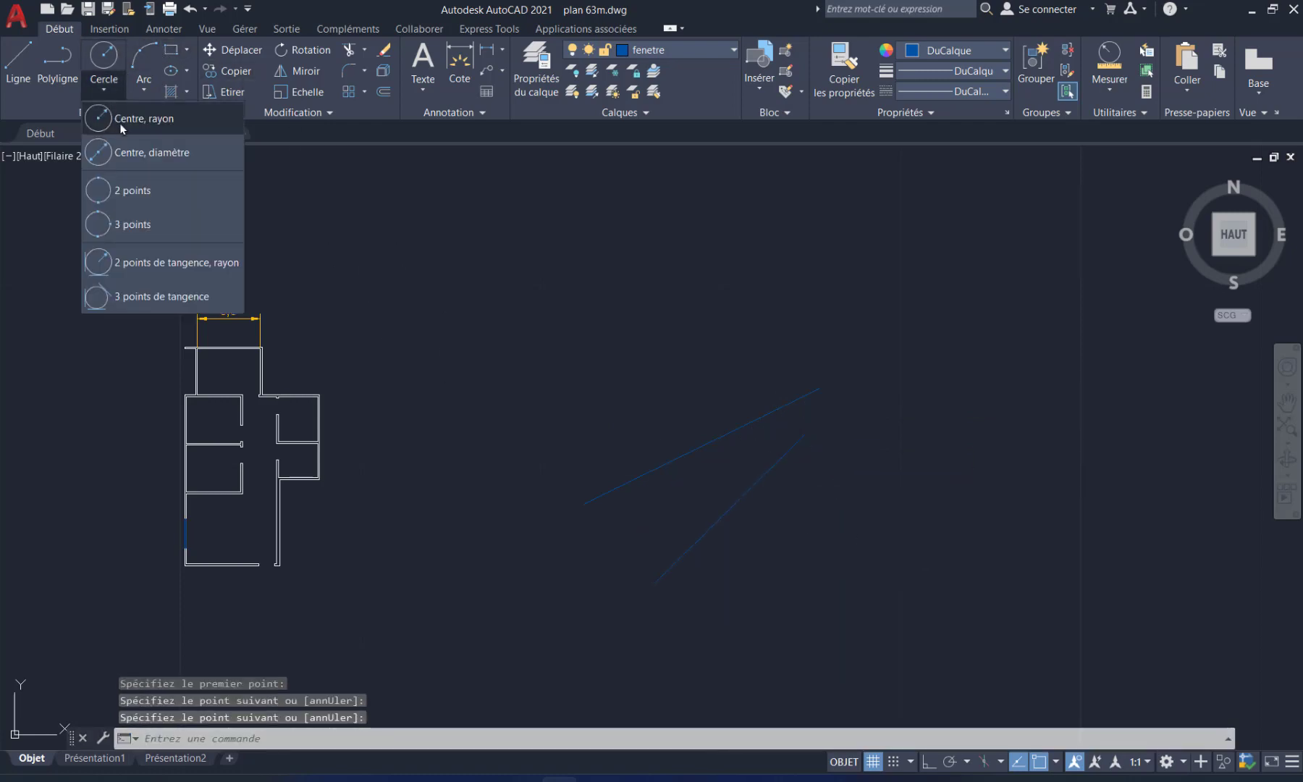
click(119, 123)
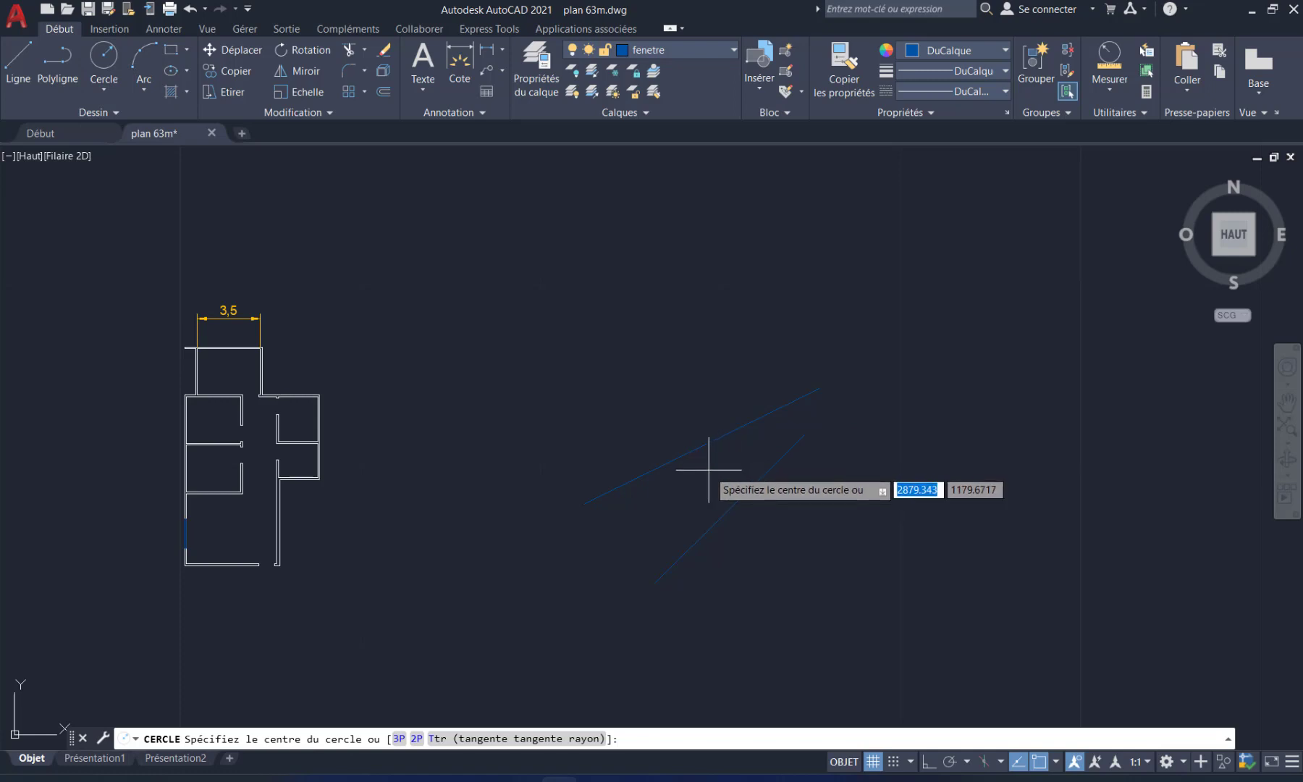
click(709, 469)
click(795, 429)
scroll(759, 479, up, 4)
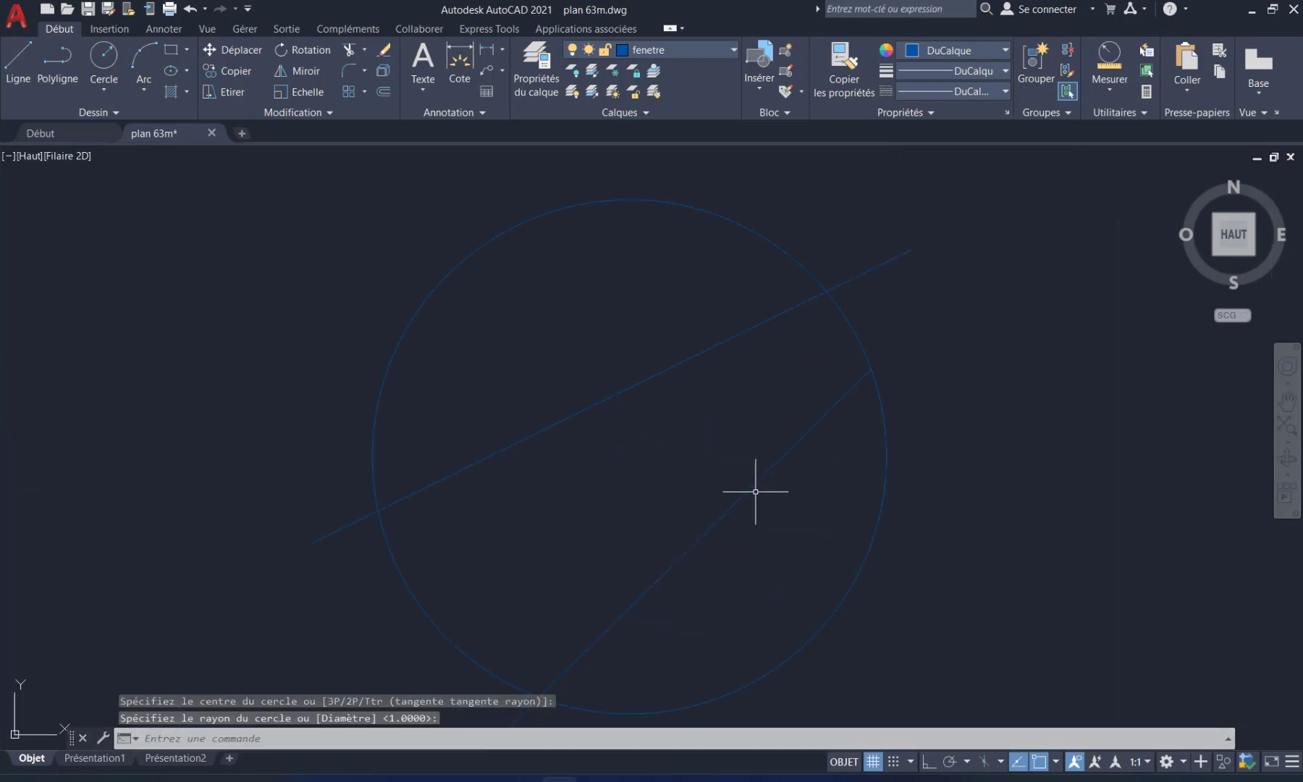
Step: Copy the circle and its two oblique lines twice to the right, making a row of three separate, evenly spaced figures
middle_drag(755, 492, 603, 465)
scroll(602, 465, down, 2)
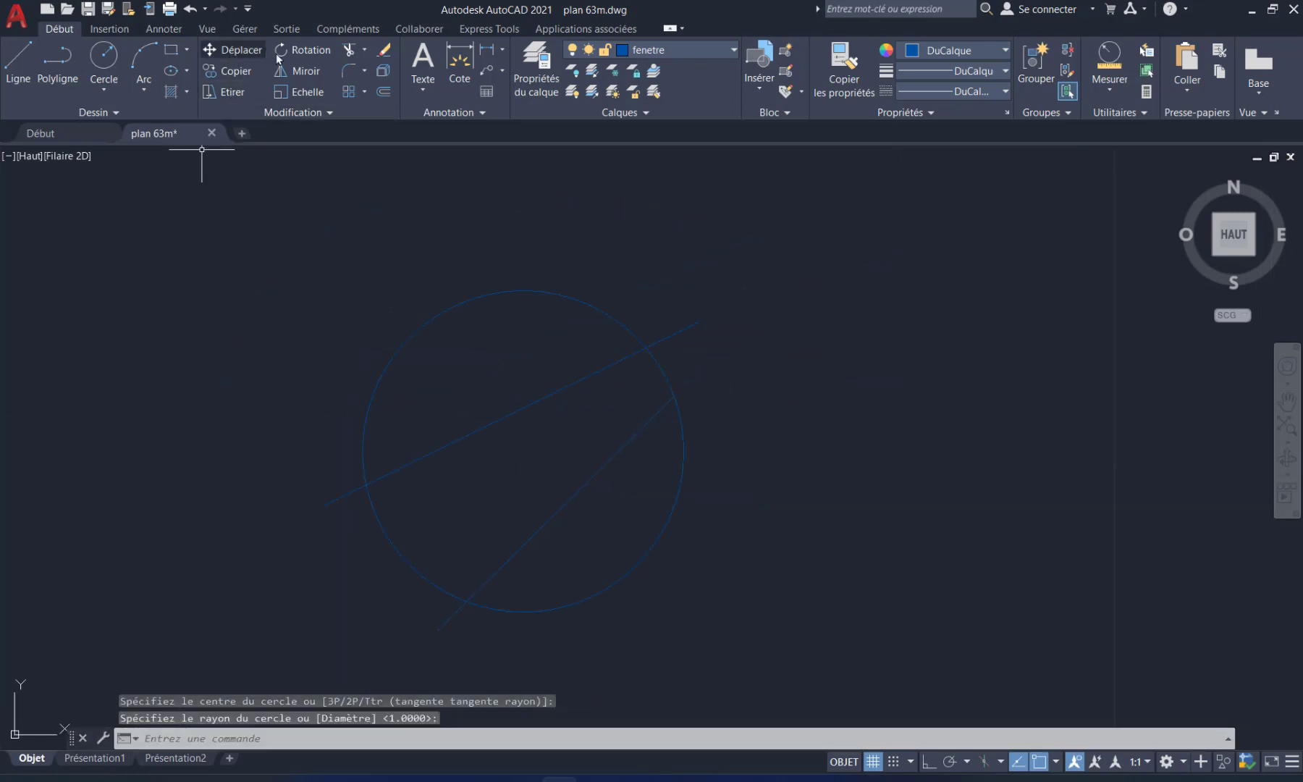
click(233, 72)
click(814, 236)
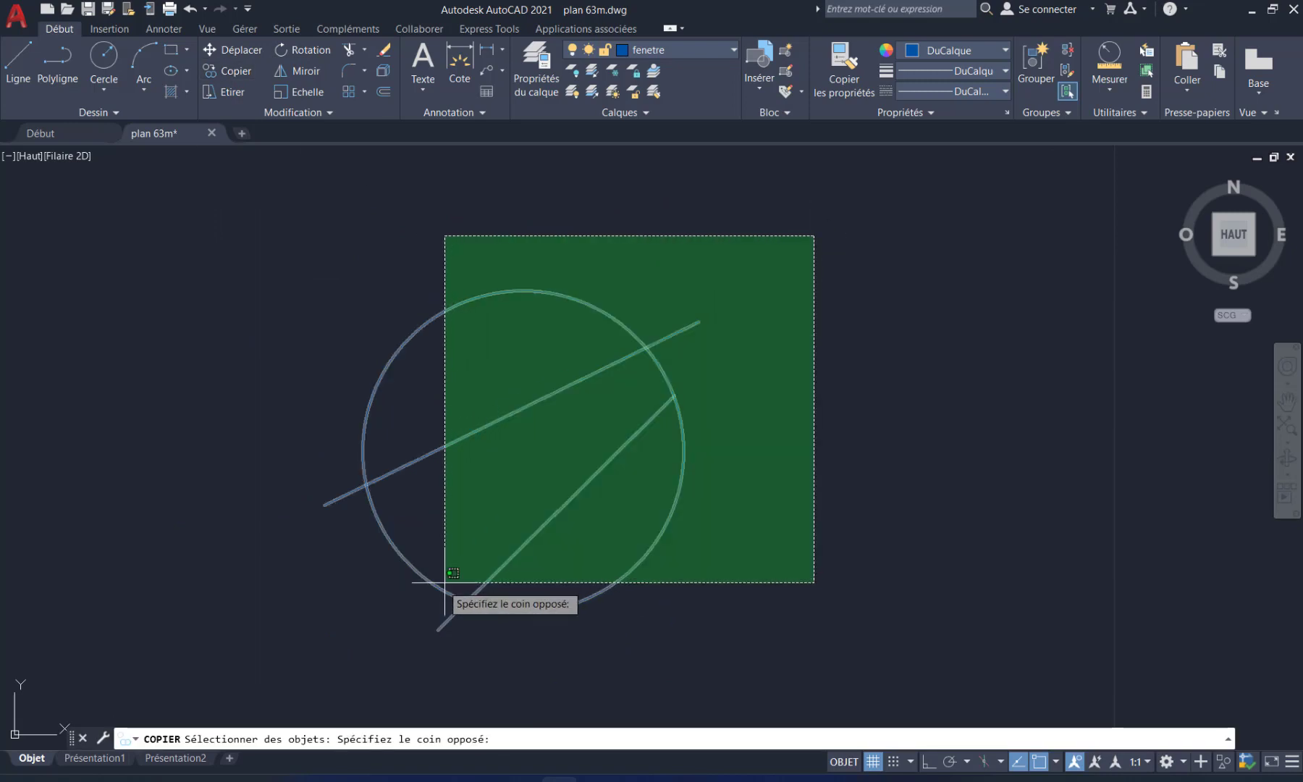
click(370, 616)
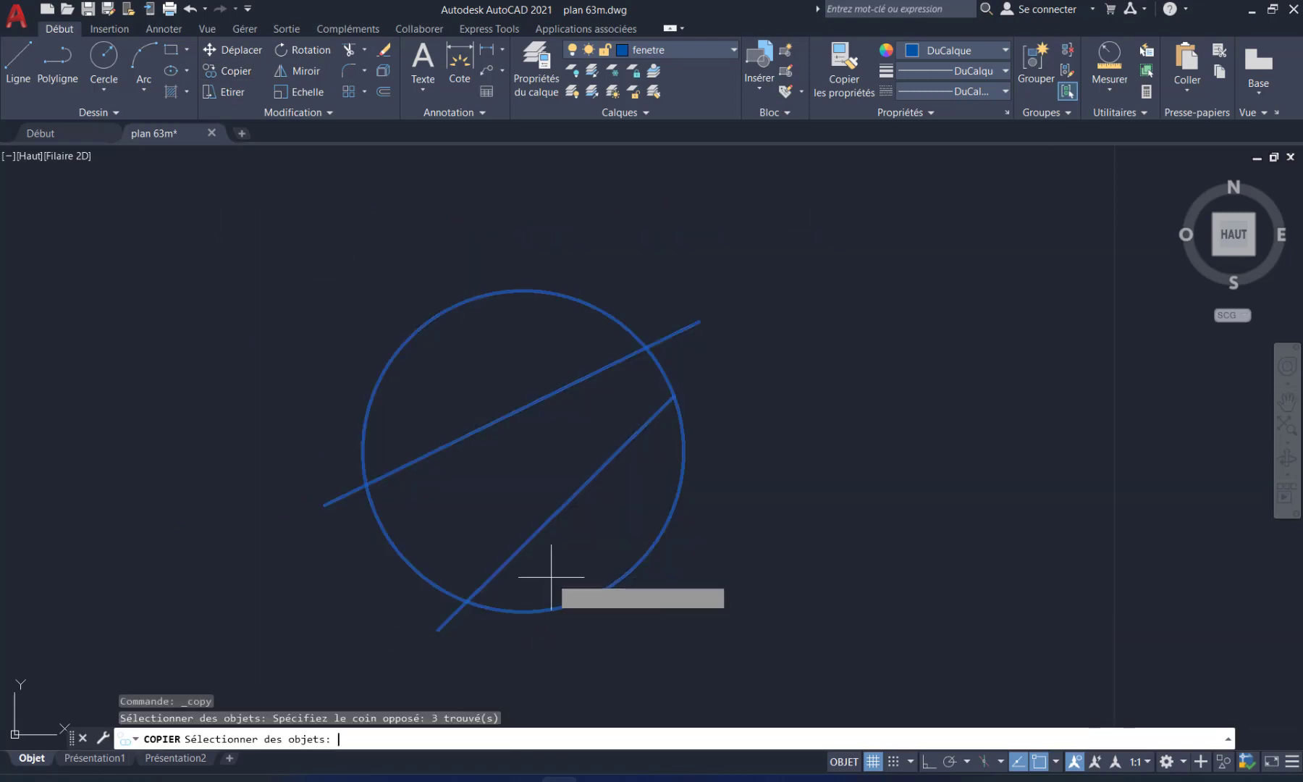
key(Return)
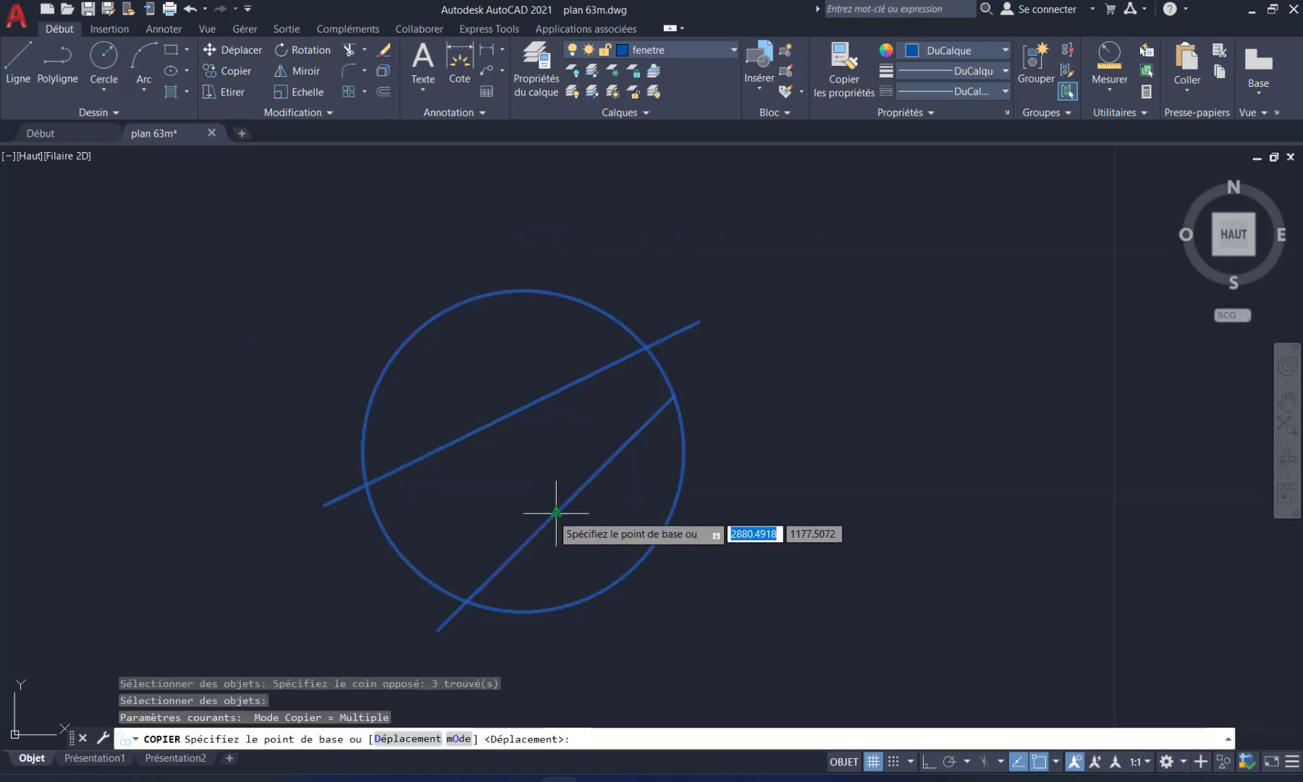
click(556, 513)
middle_drag(925, 501, 714, 529)
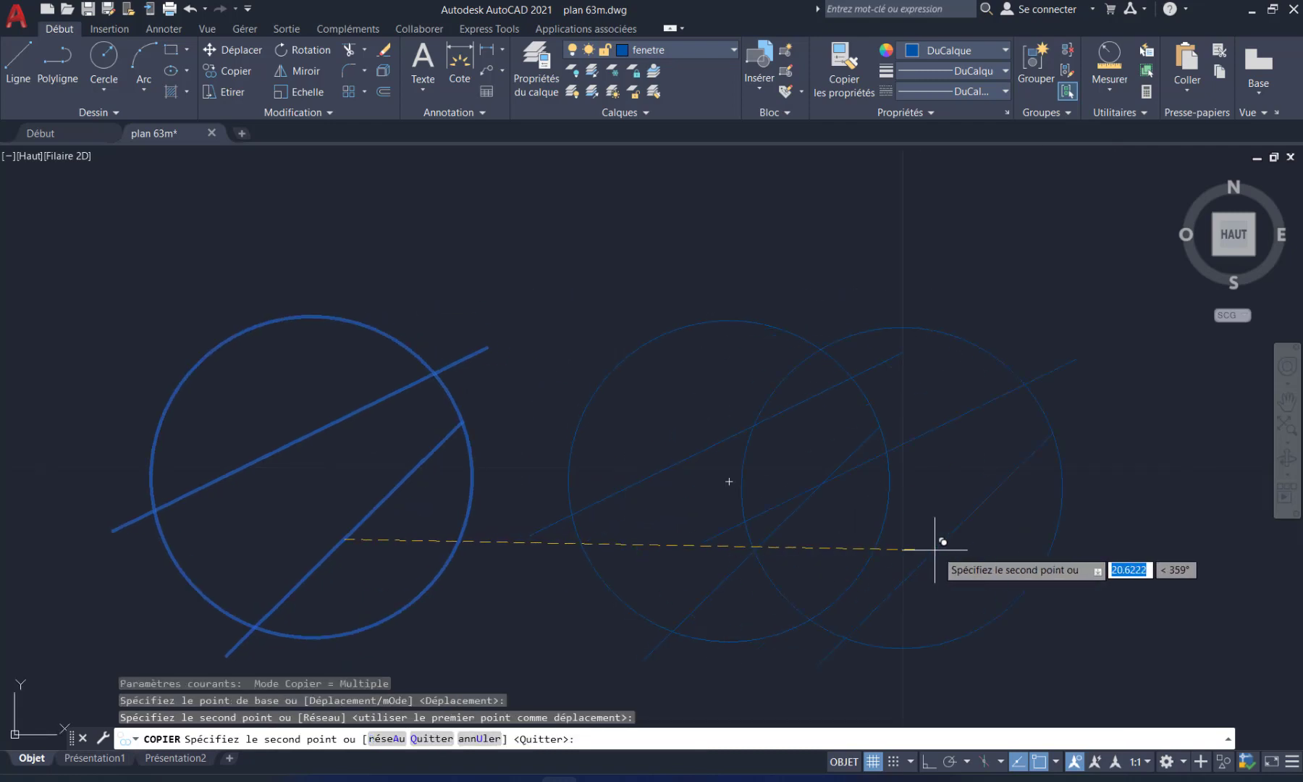
middle_drag(935, 549, 663, 541)
click(908, 545)
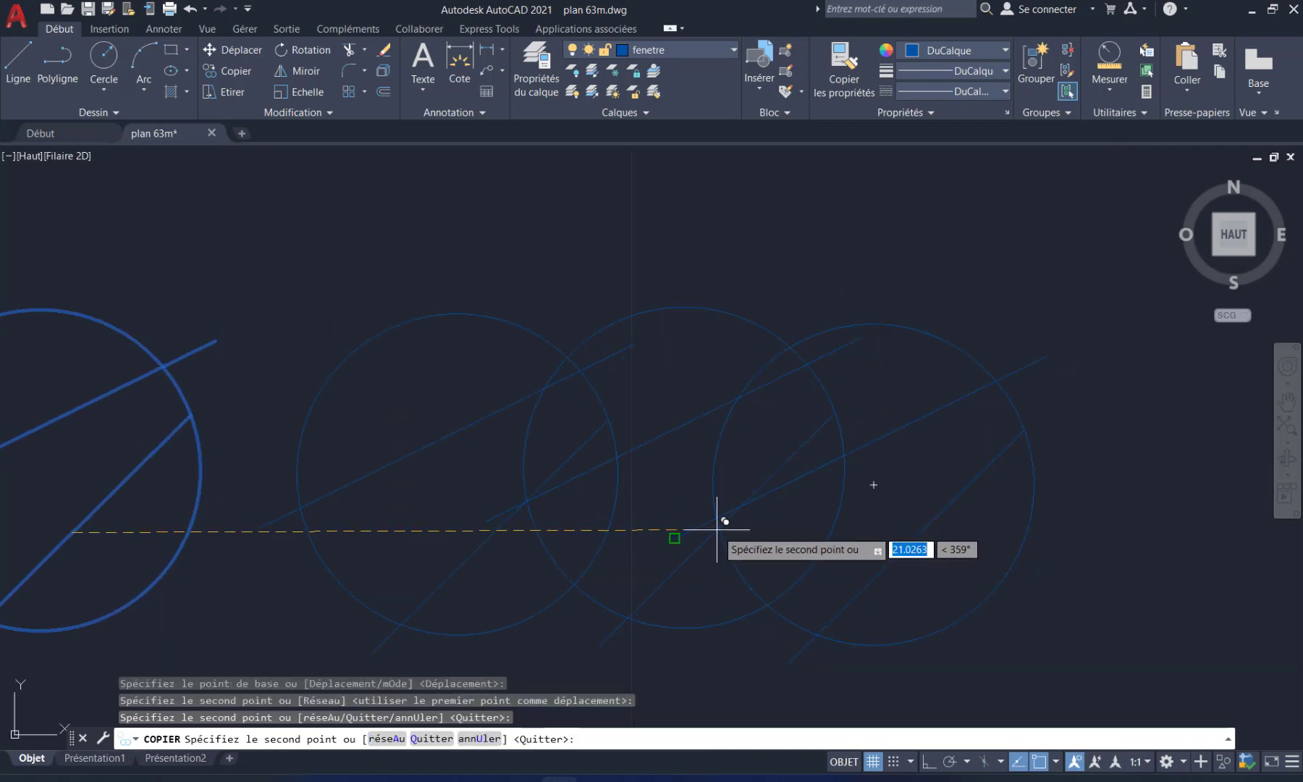
key(Return)
middle_drag(502, 516, 646, 517)
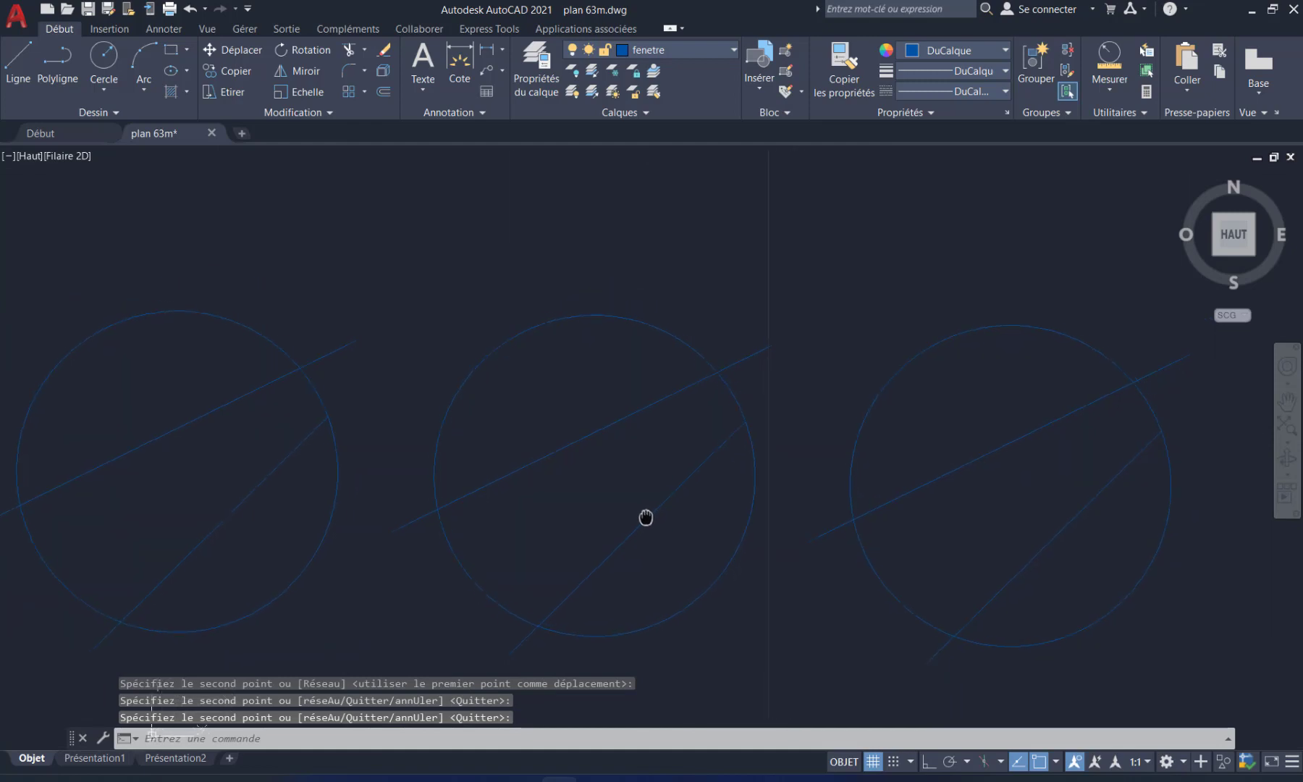
Step: Stretch the upper end of the lower oblique line in each of the three figures slightly beyond its circle, keeping the line's direction
click(269, 471)
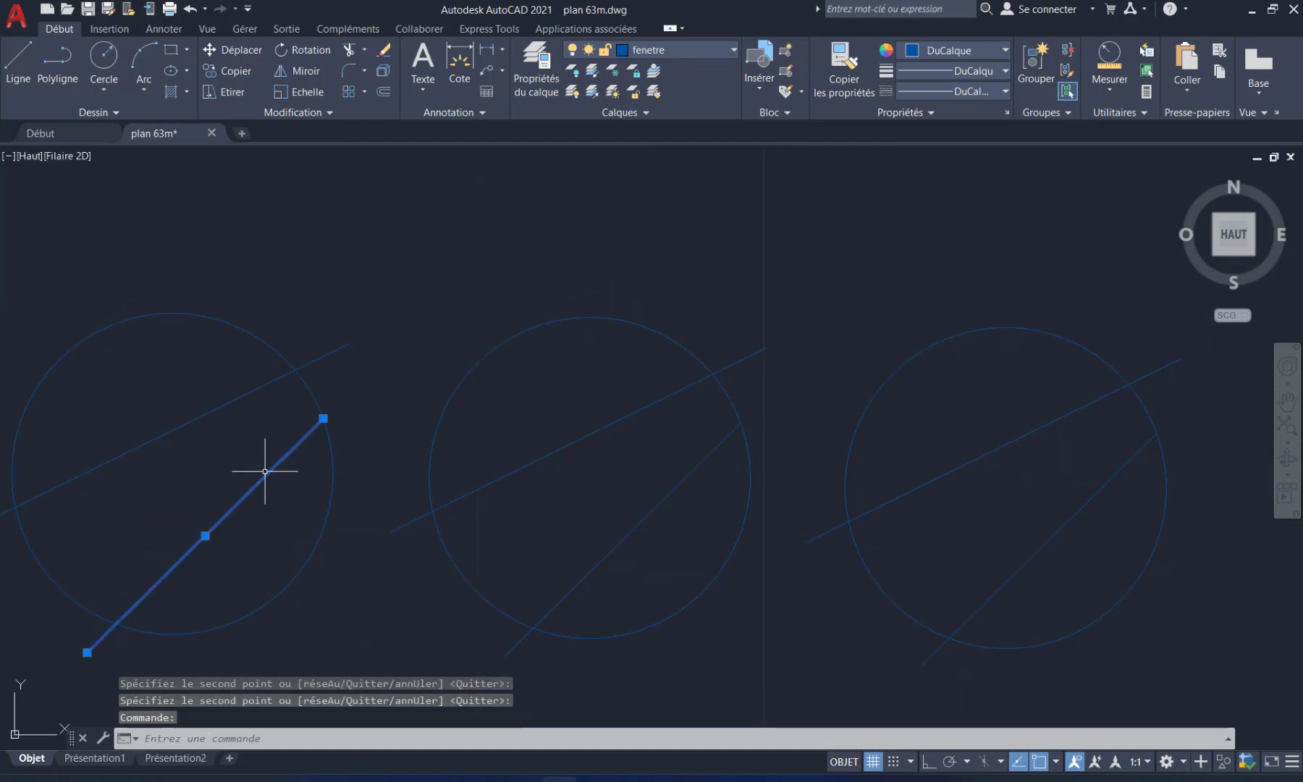
click(323, 420)
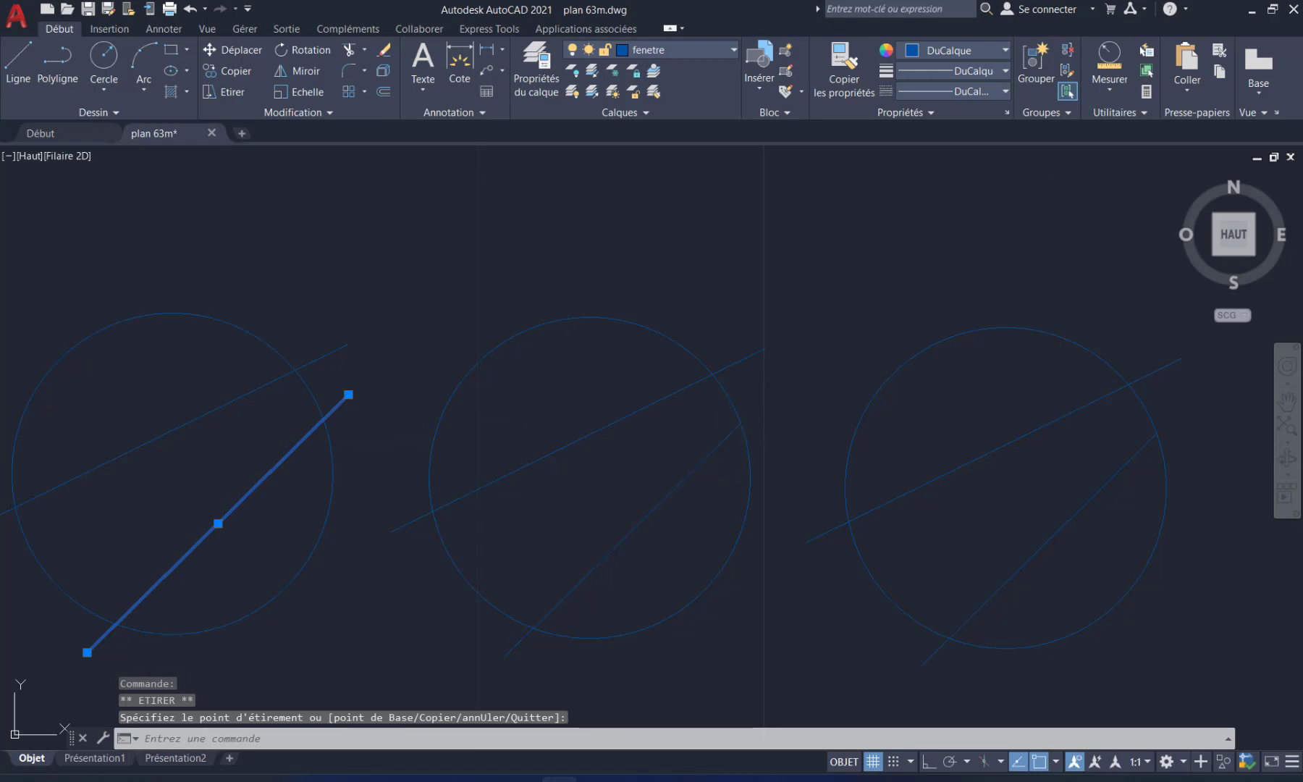
click(743, 426)
click(740, 423)
click(759, 409)
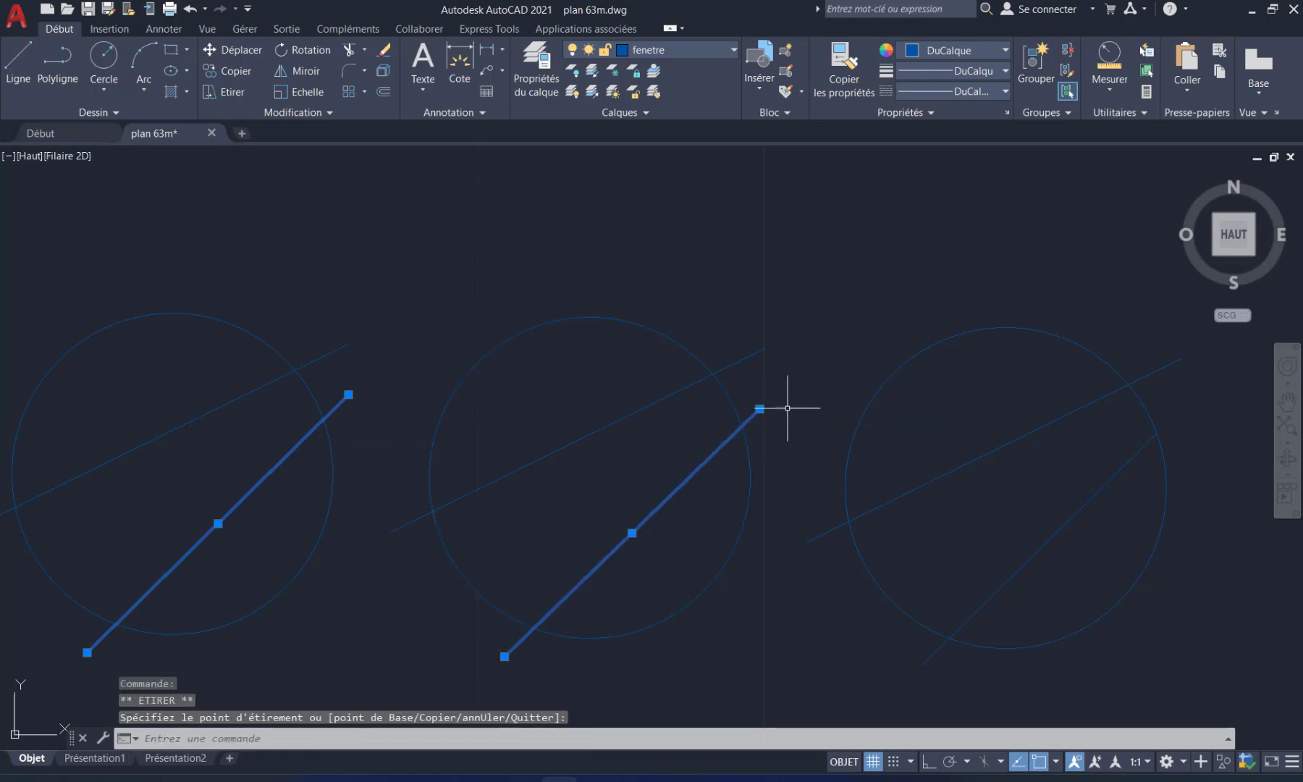
click(1069, 520)
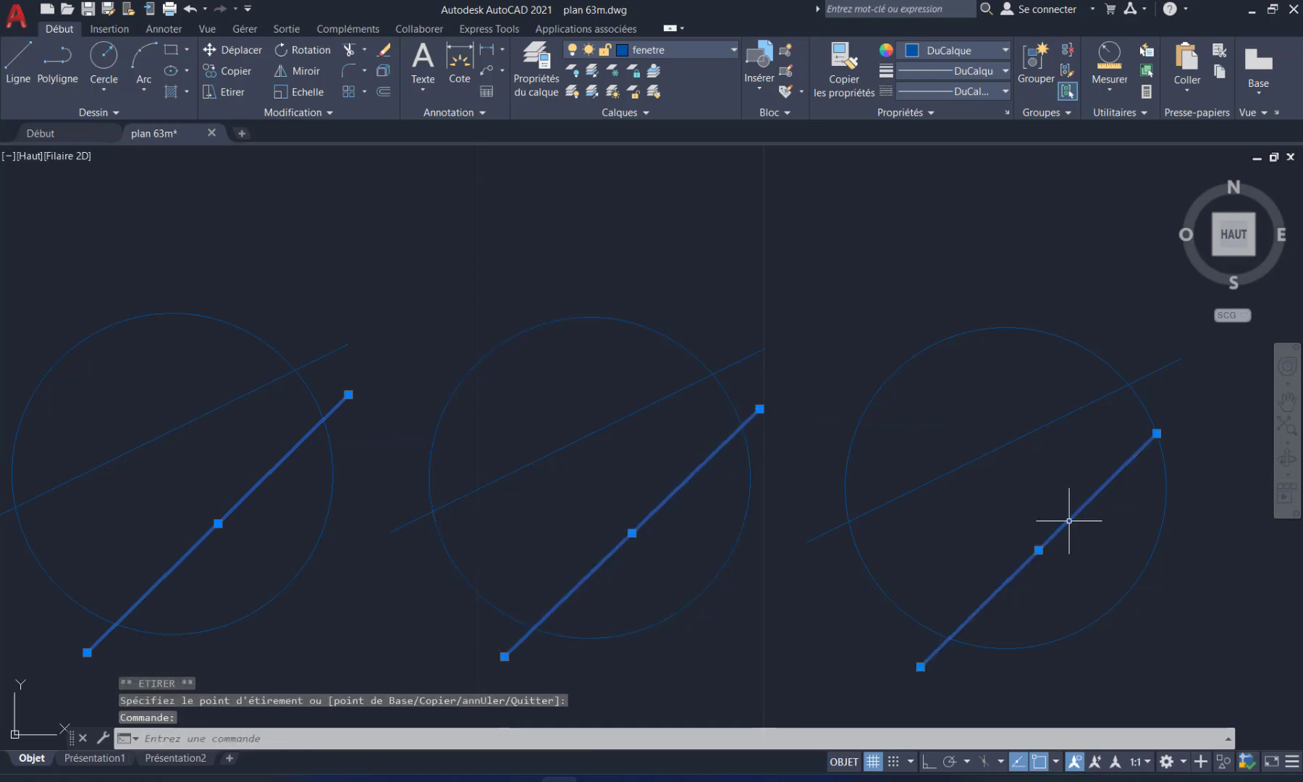
click(1157, 433)
click(1183, 405)
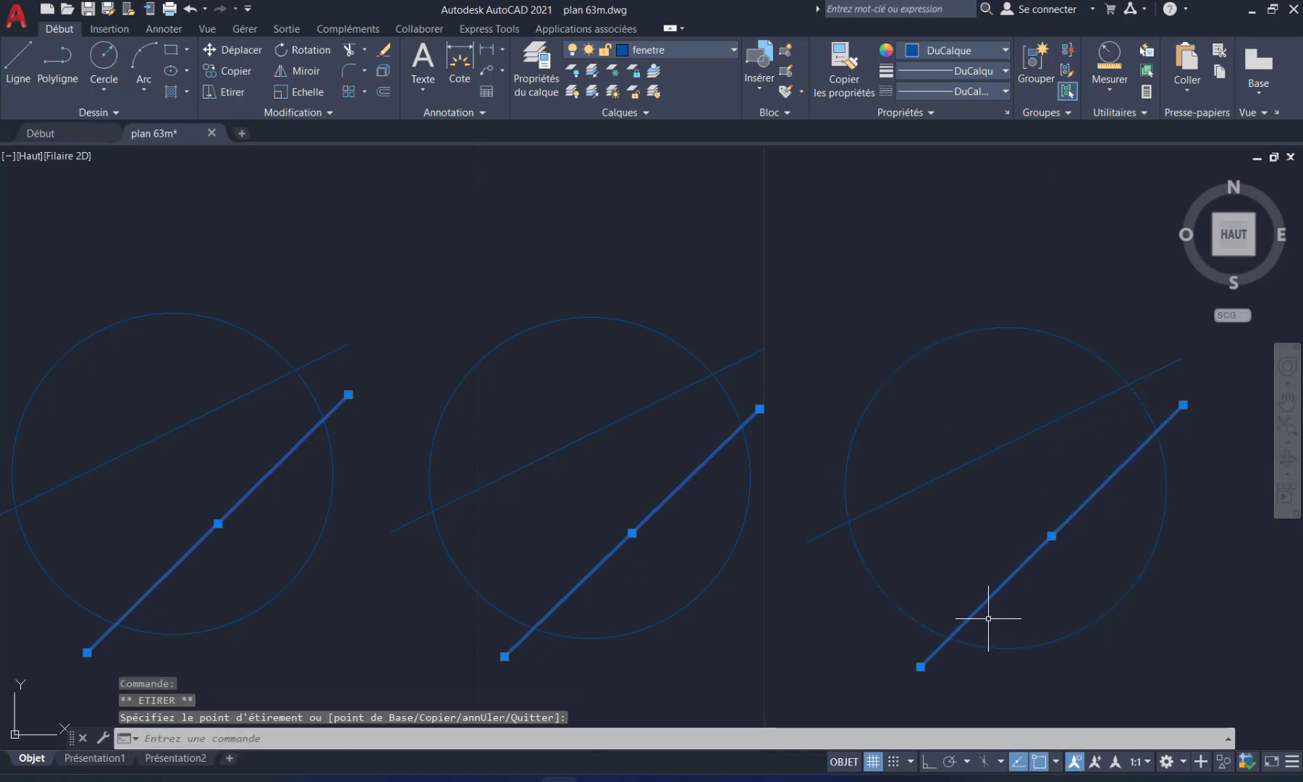
key(Escape)
key(Escape)
key(Escape)
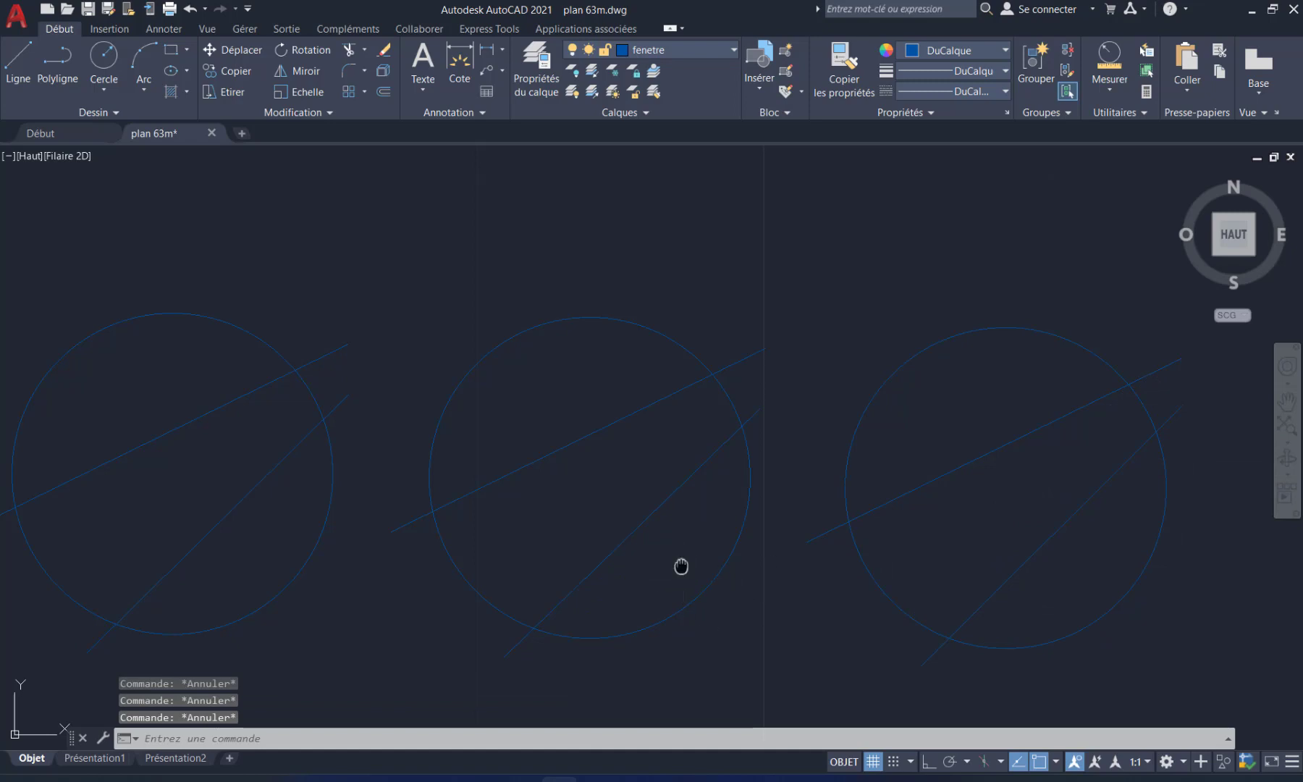
Step: Trim the first figure in quick mode, removing the arc above the upper line, the line ends outside the circle and the lower-left arc between the lines
middle_drag(682, 566, 702, 568)
middle_drag(514, 484, 637, 507)
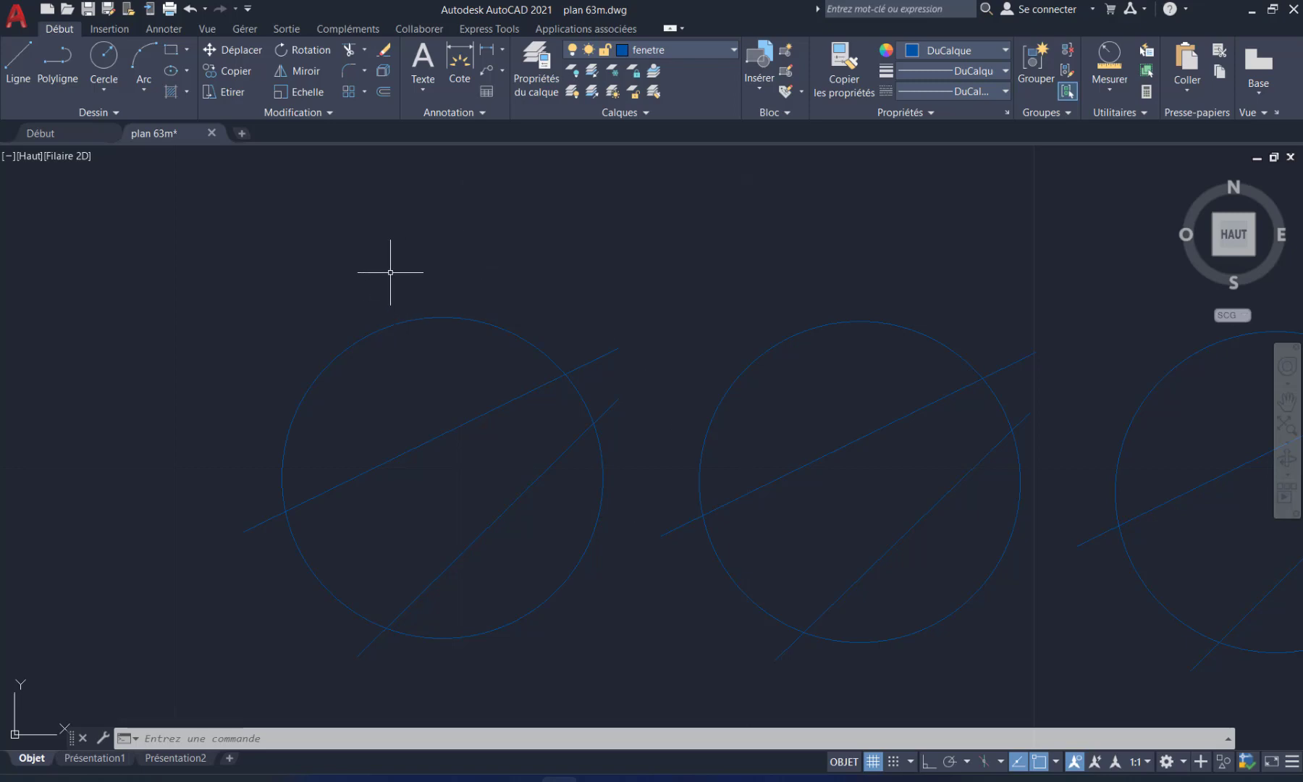
click(366, 55)
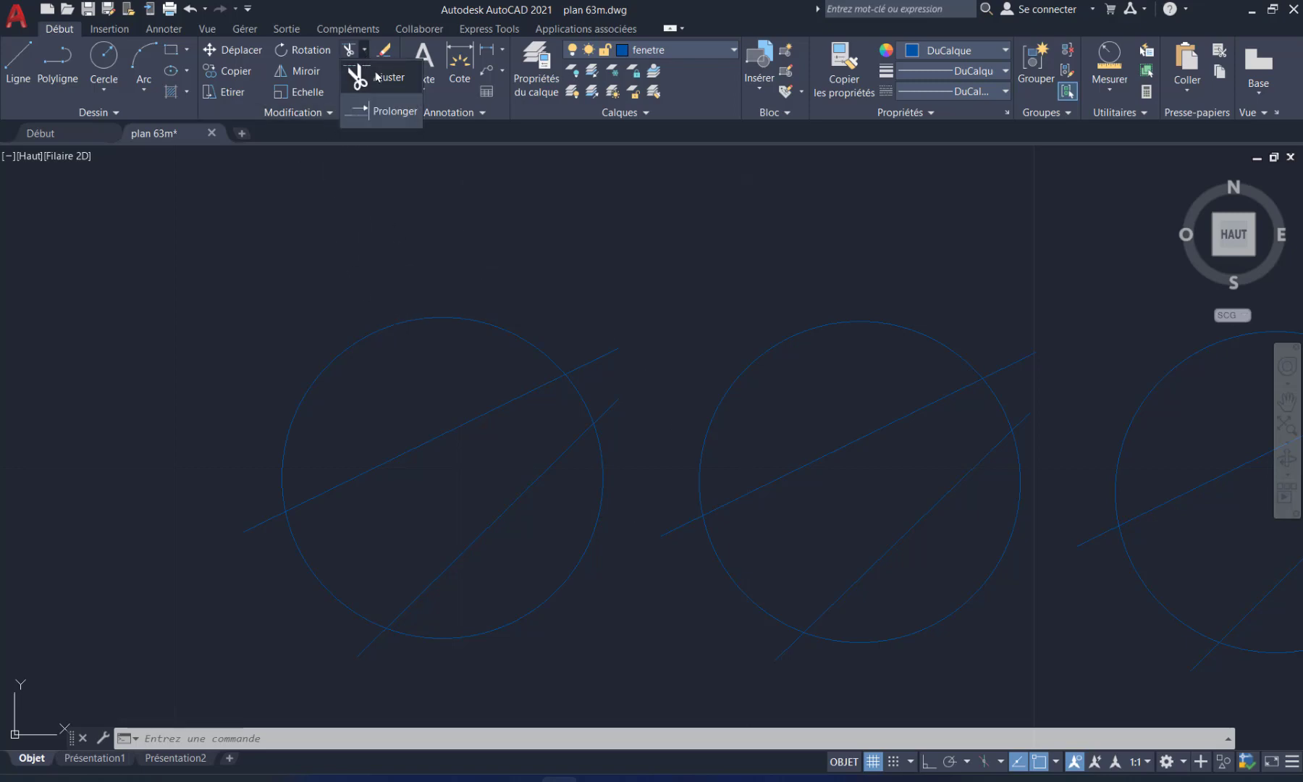
click(375, 78)
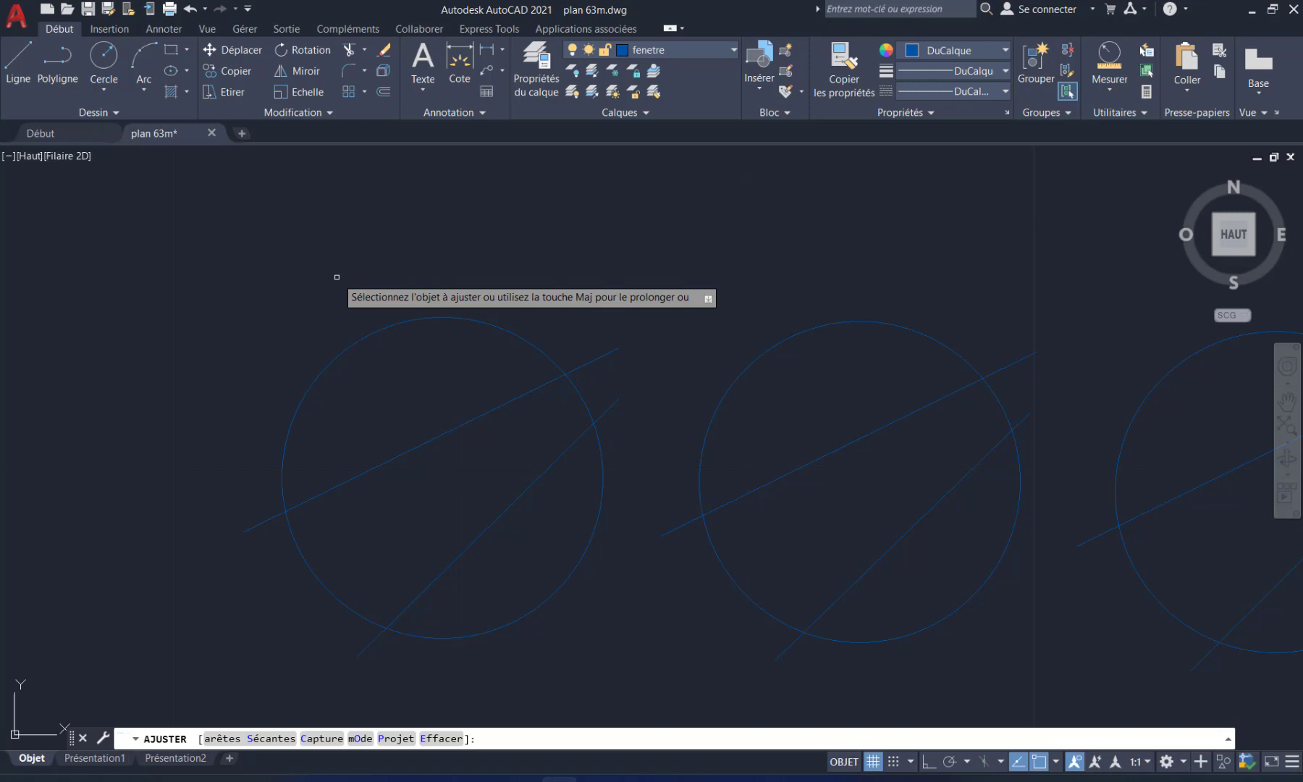
click(364, 52)
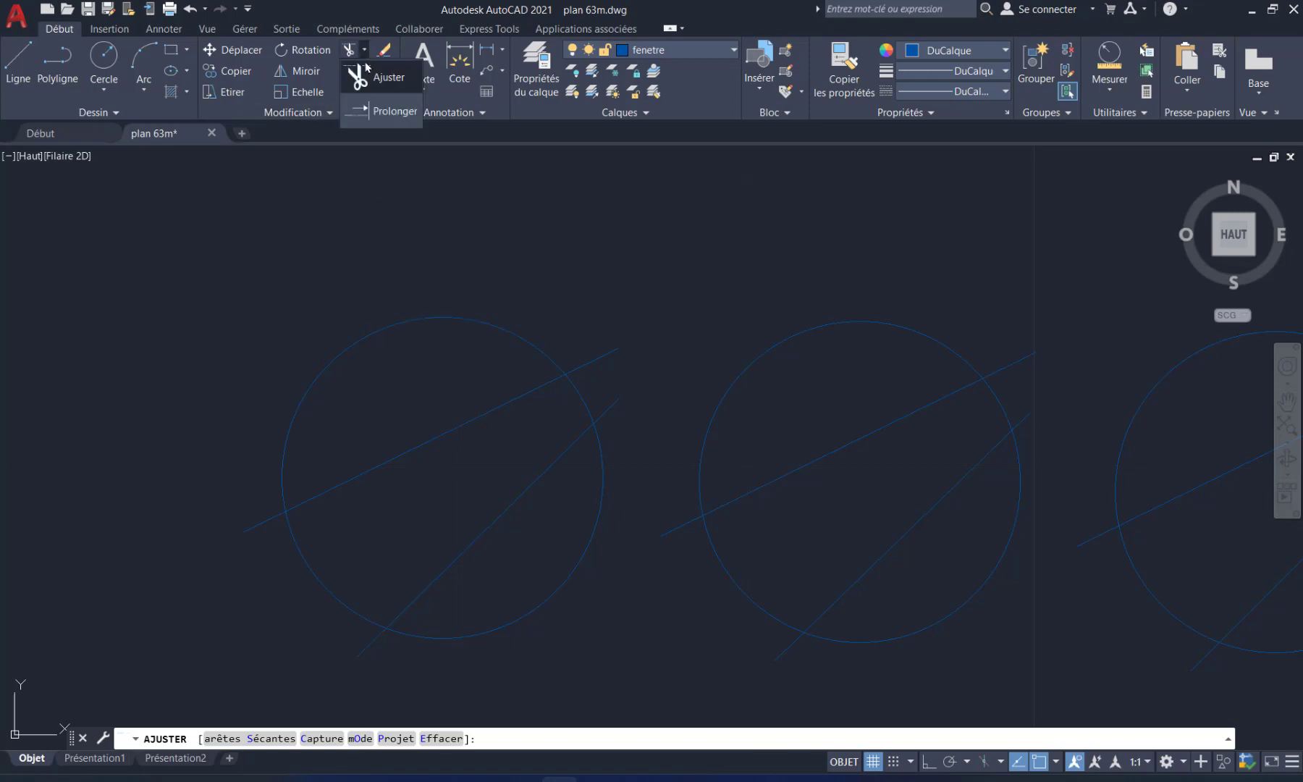
click(363, 78)
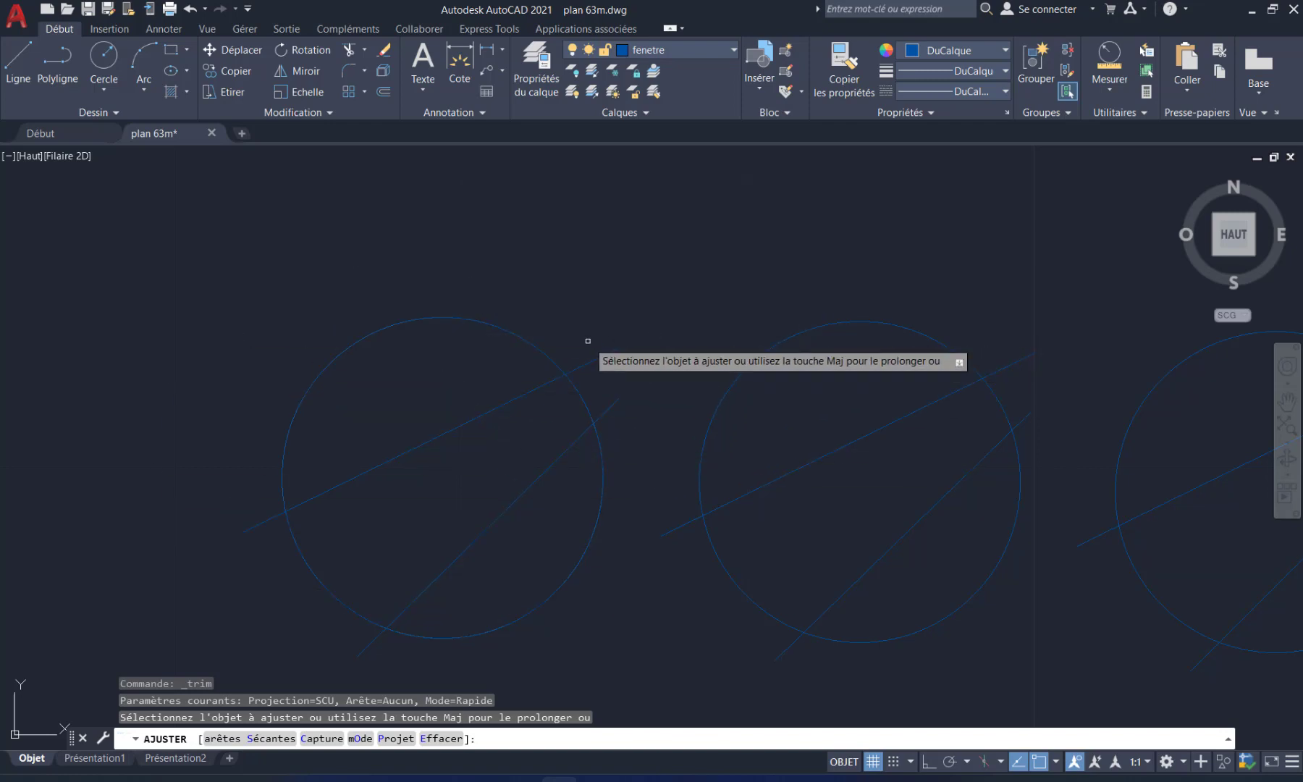
click(331, 361)
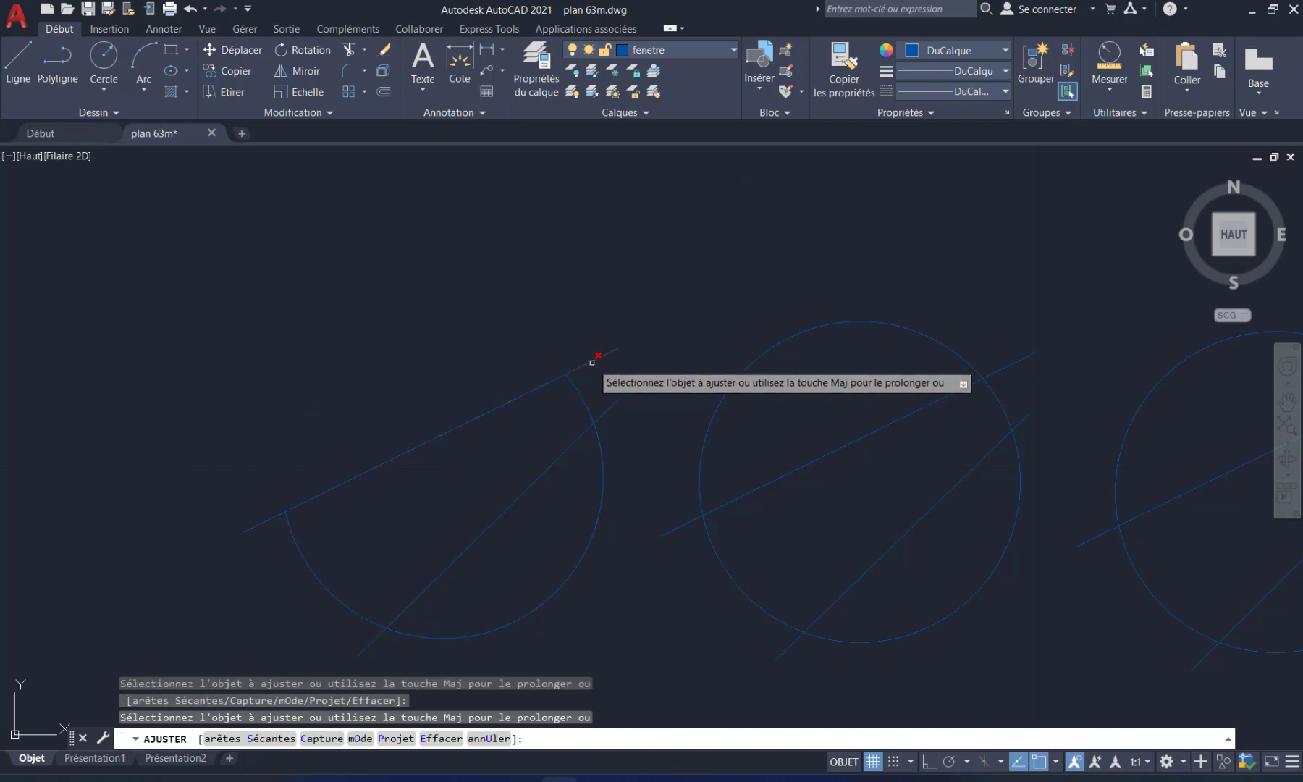
click(592, 362)
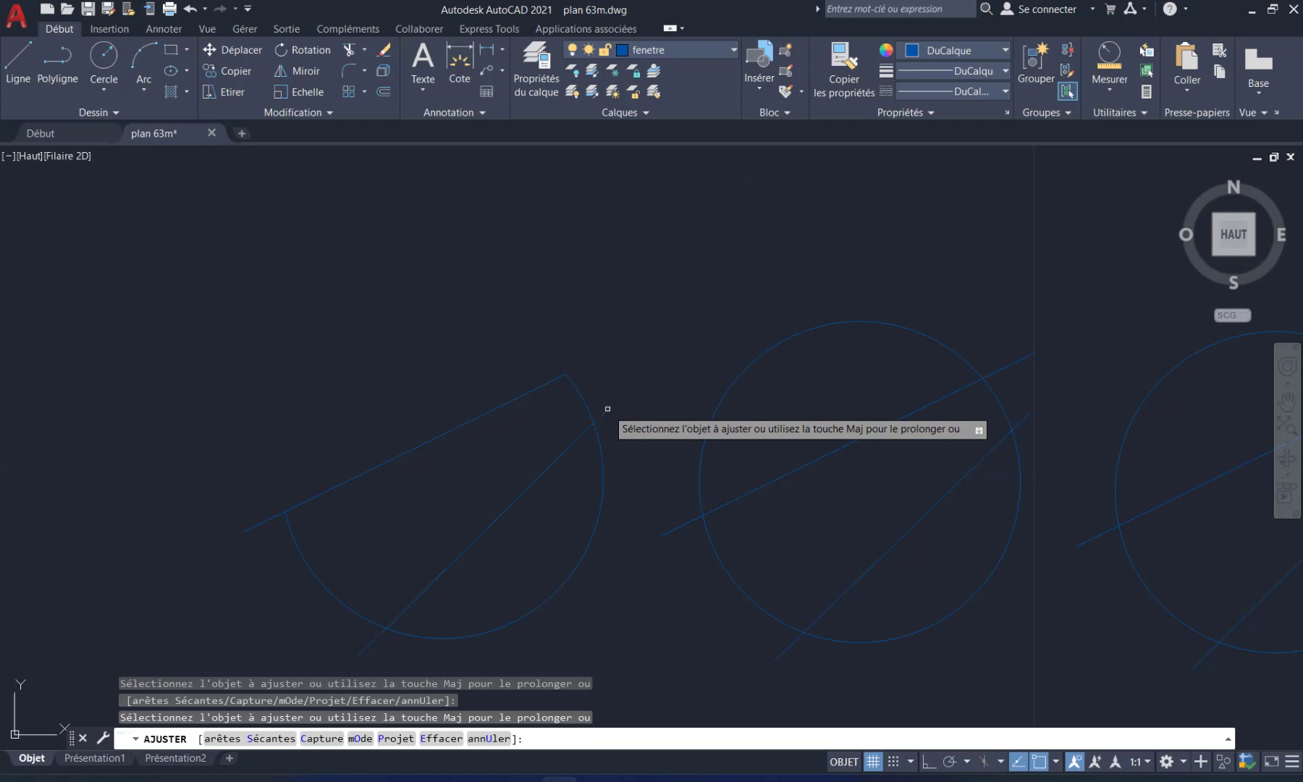
click(360, 649)
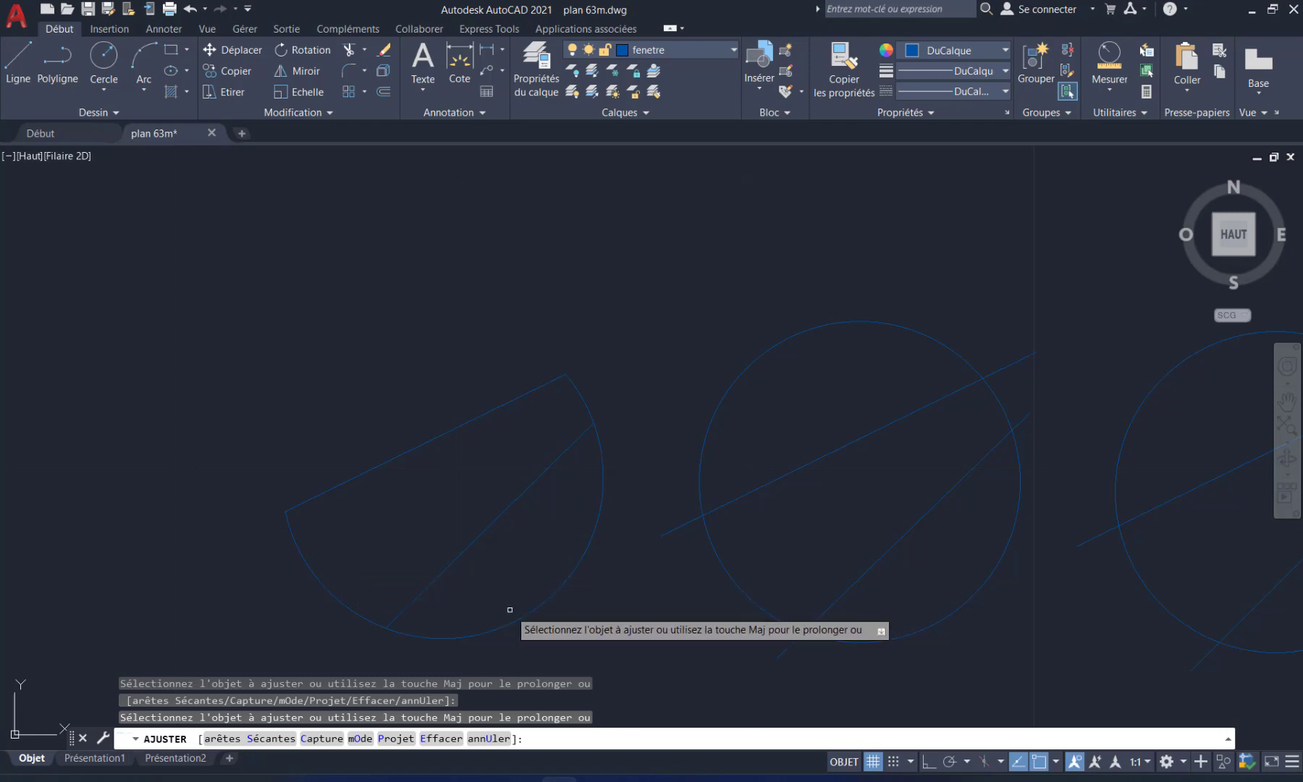
middle_drag(498, 561, 360, 532)
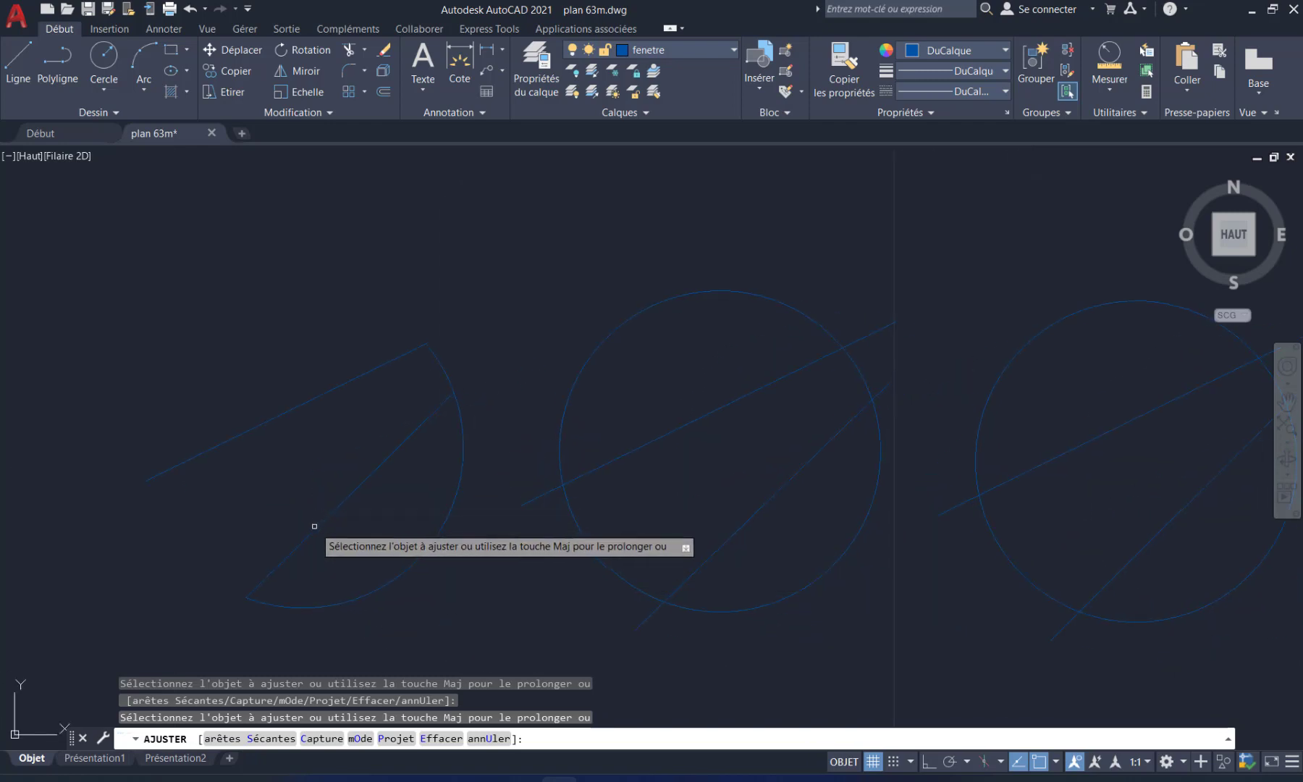
key(Return)
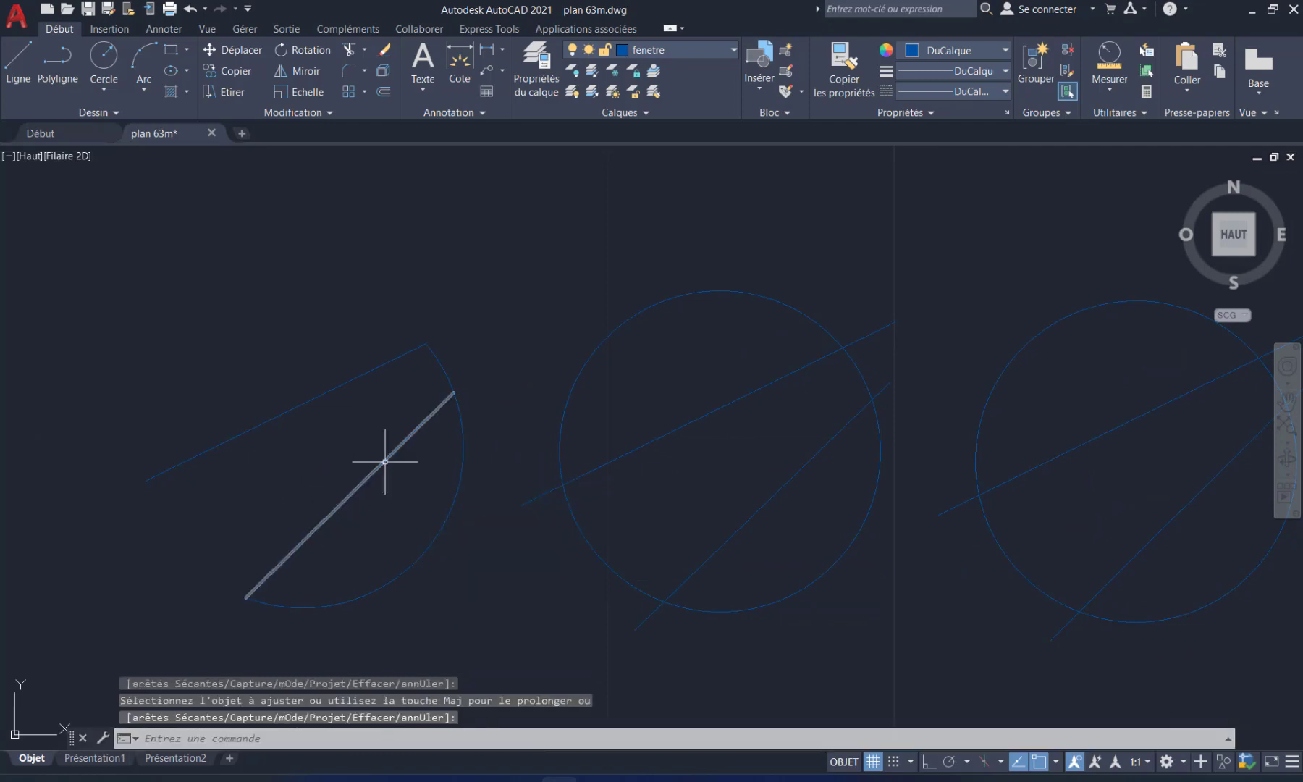
Step: Trim the middle figure's circle below its upper oblique line, using only that line as the cutting edge
middle_drag(581, 436, 475, 443)
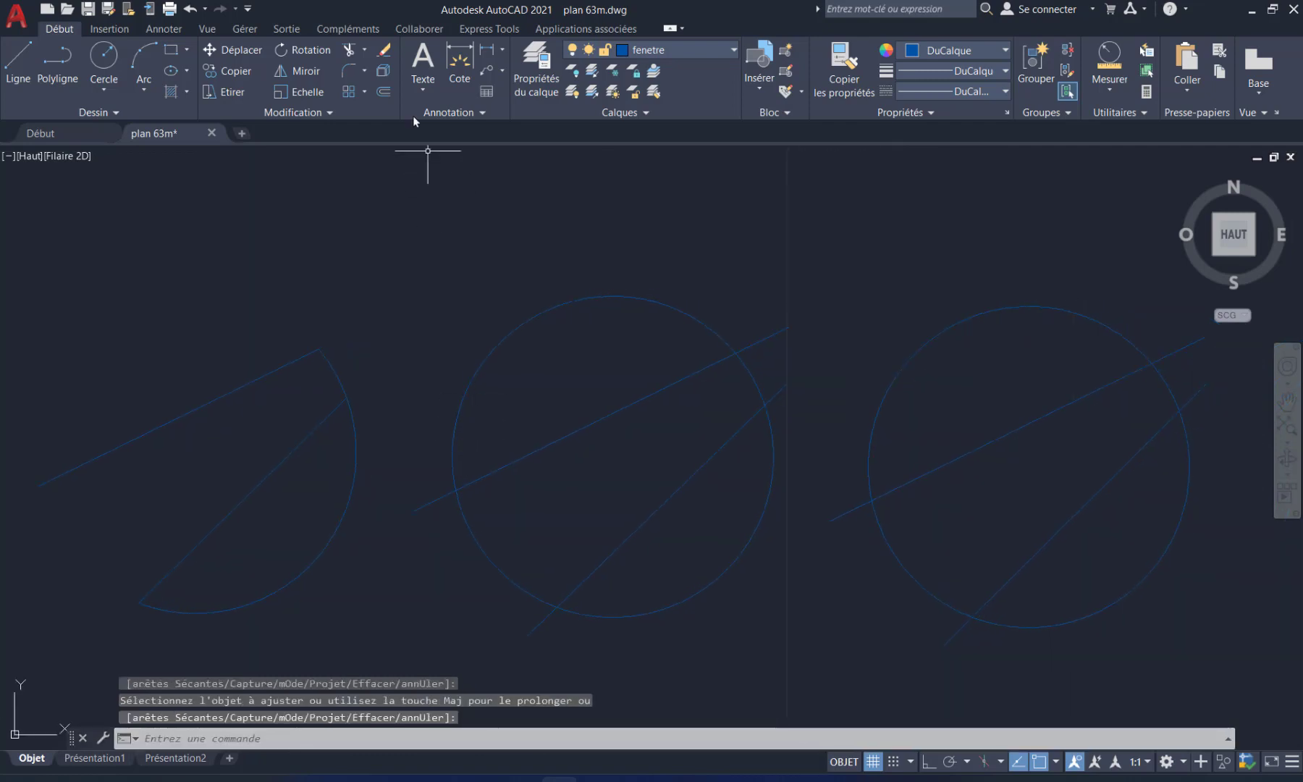
click(364, 50)
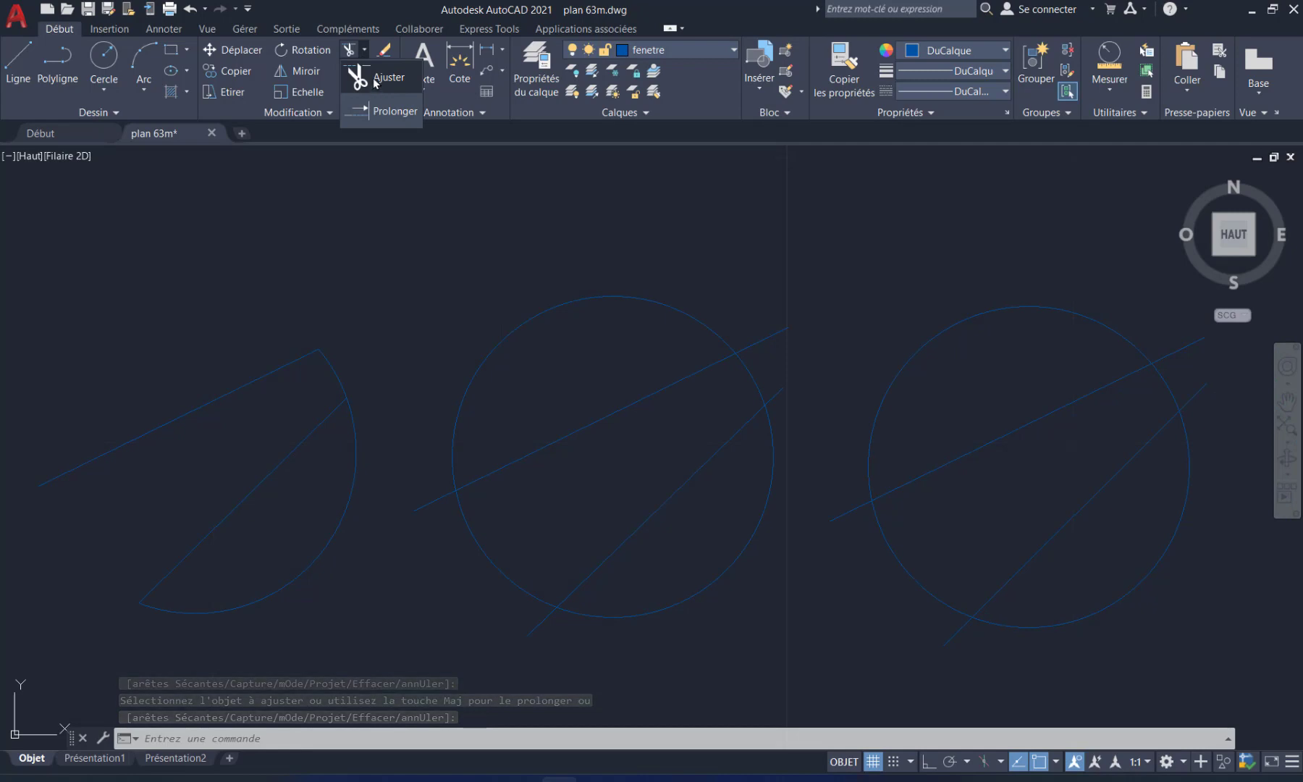
click(375, 80)
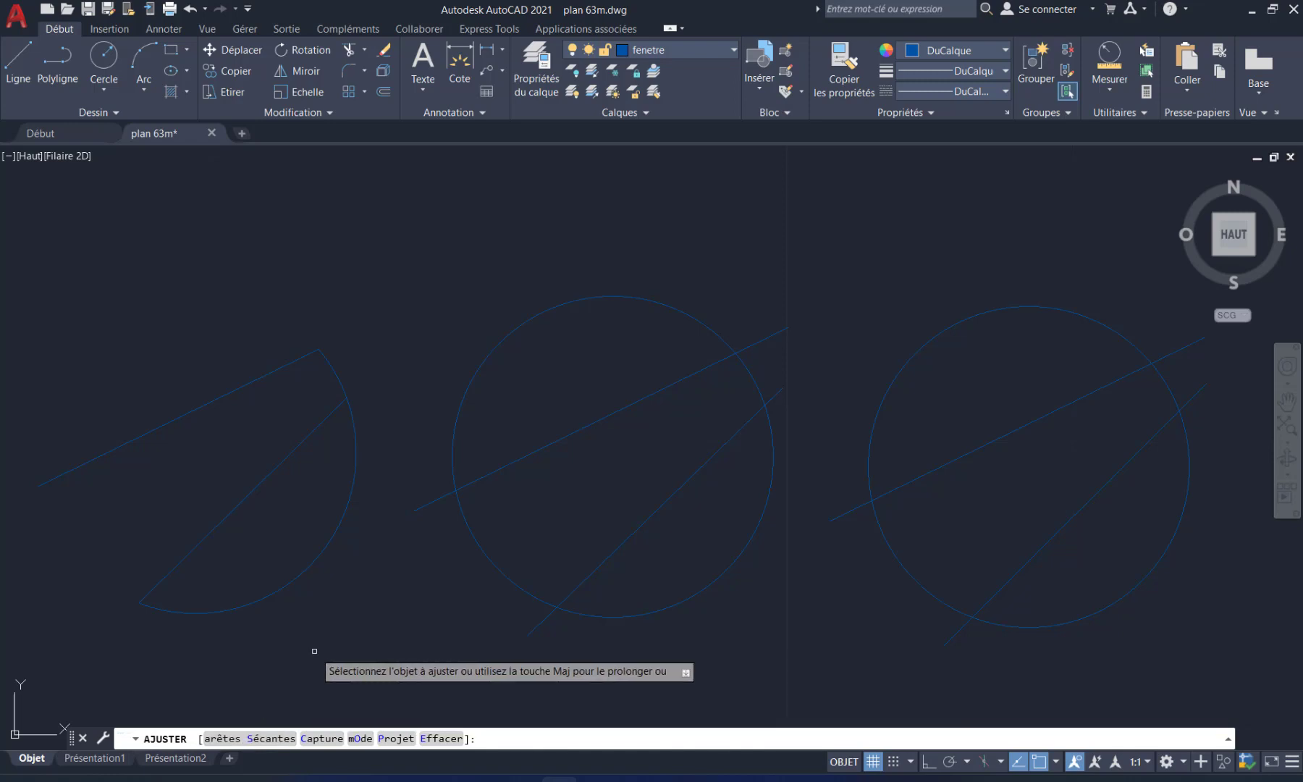
click(250, 738)
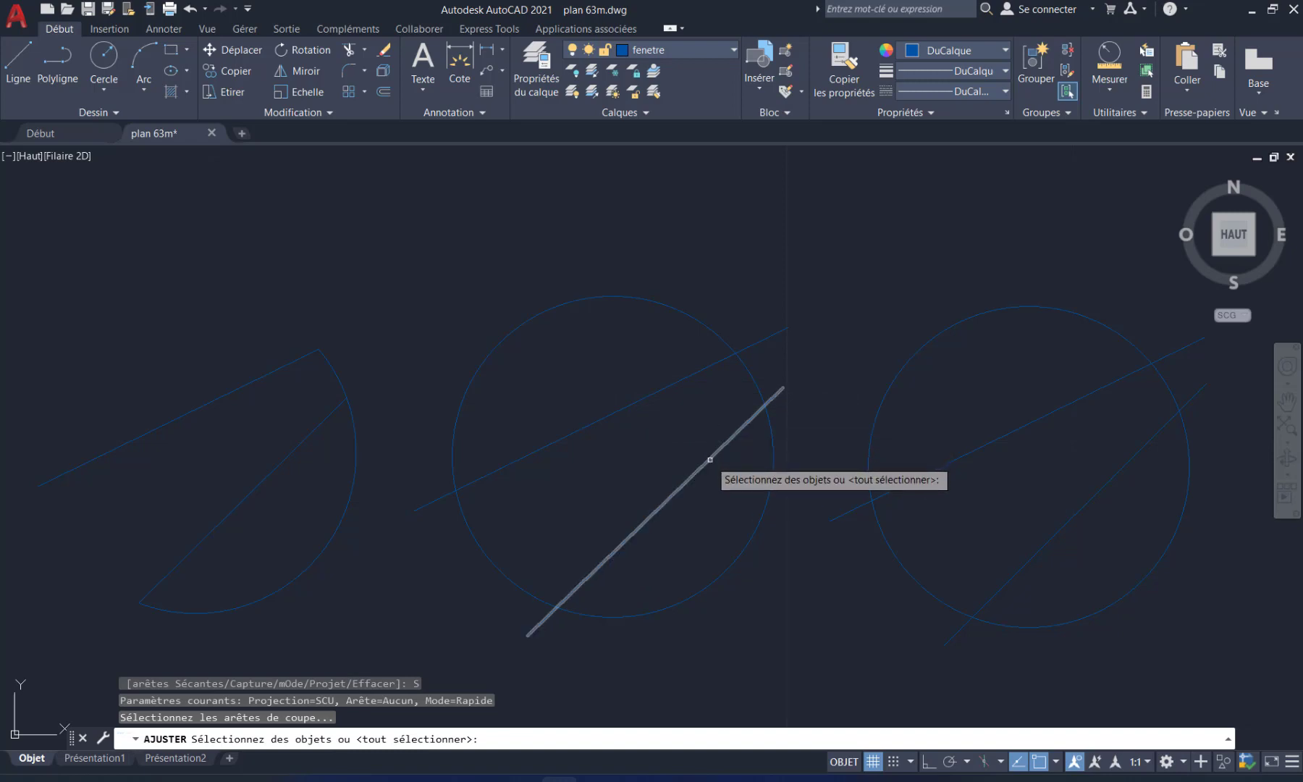
click(645, 395)
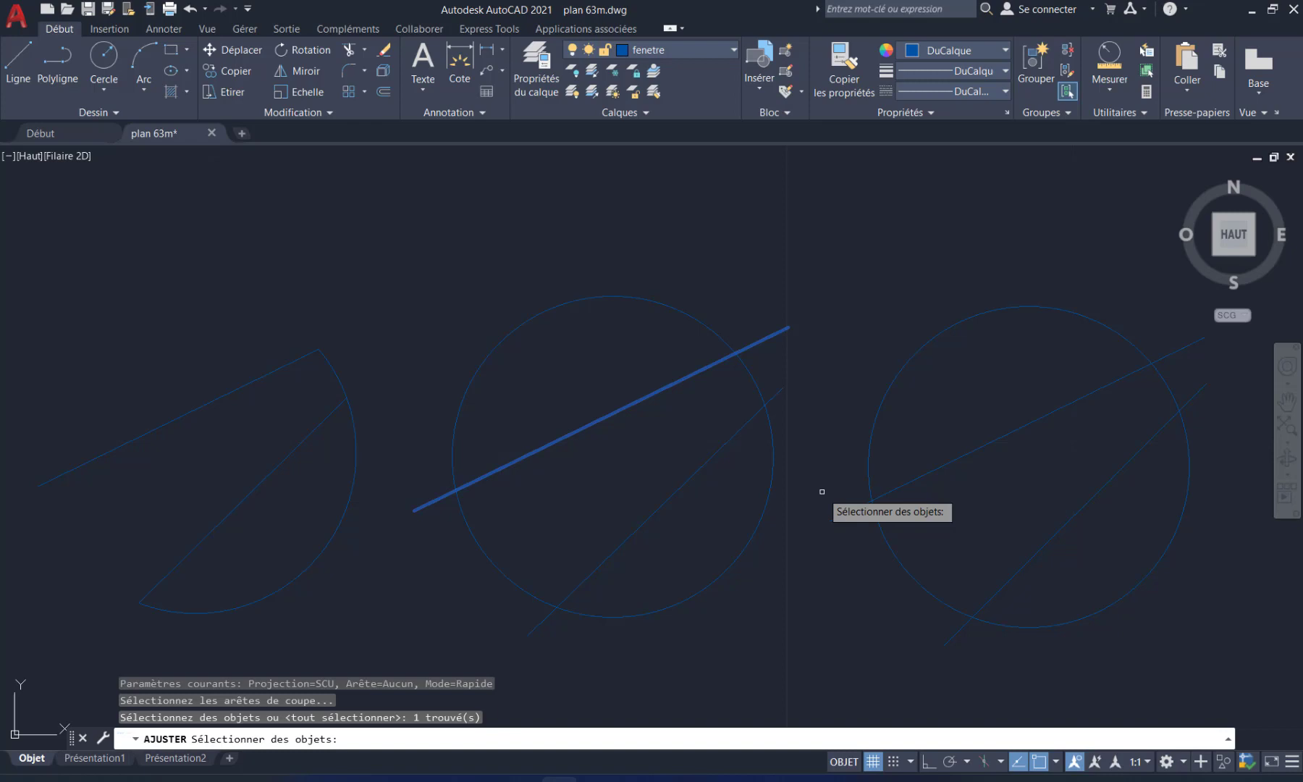
key(Return)
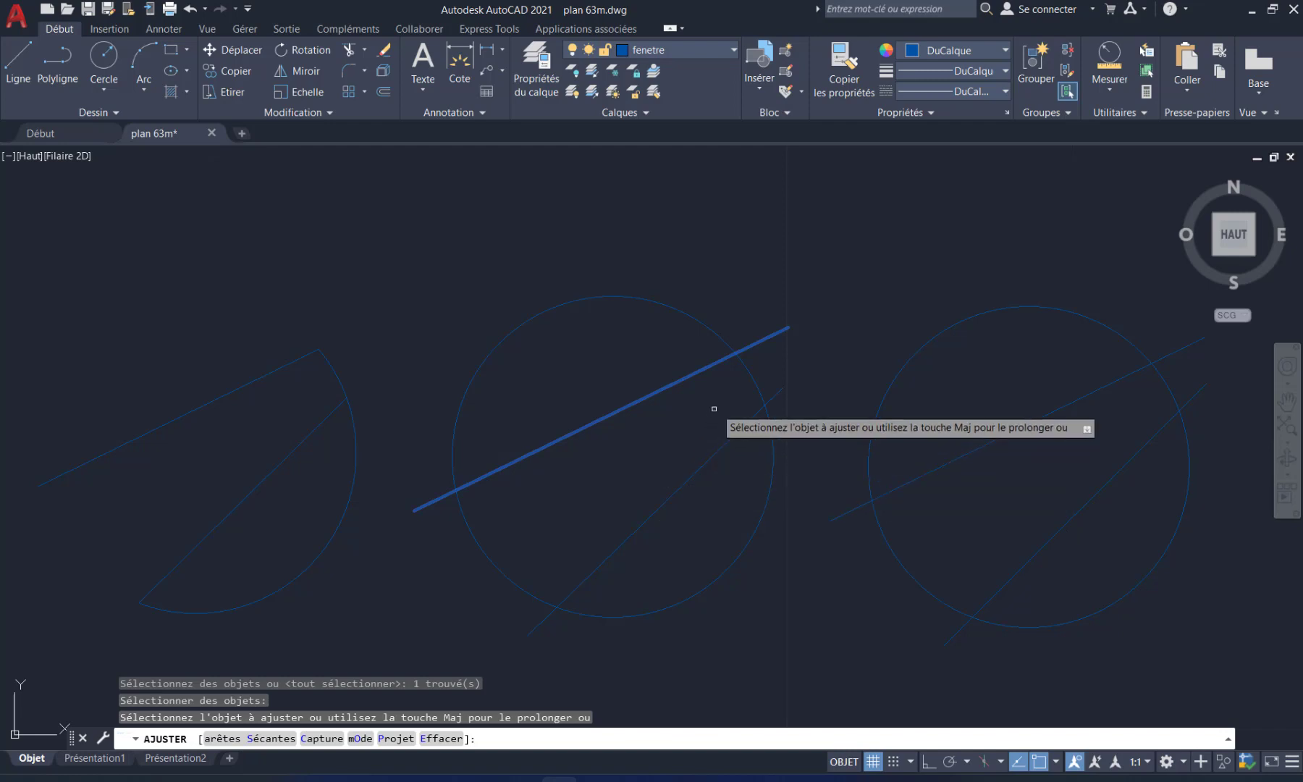
click(751, 379)
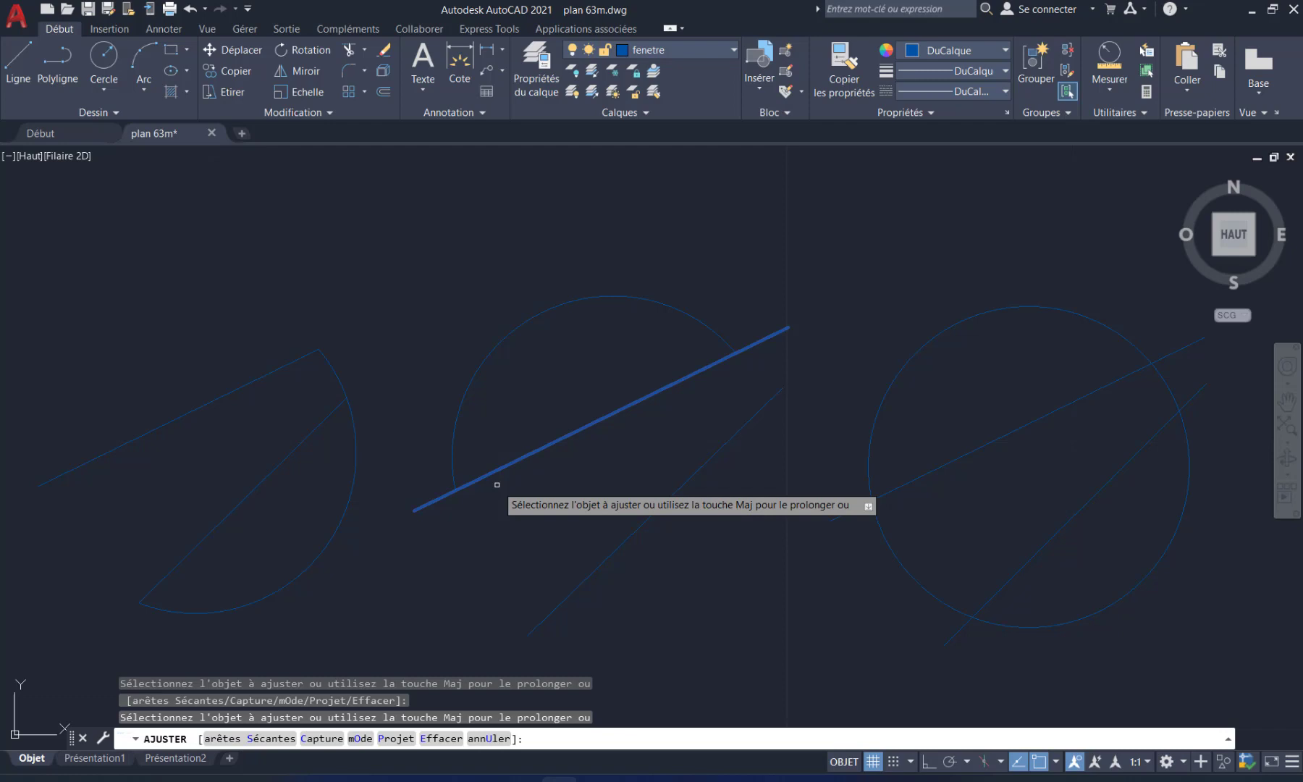
key(Escape)
middle_drag(457, 388, 518, 360)
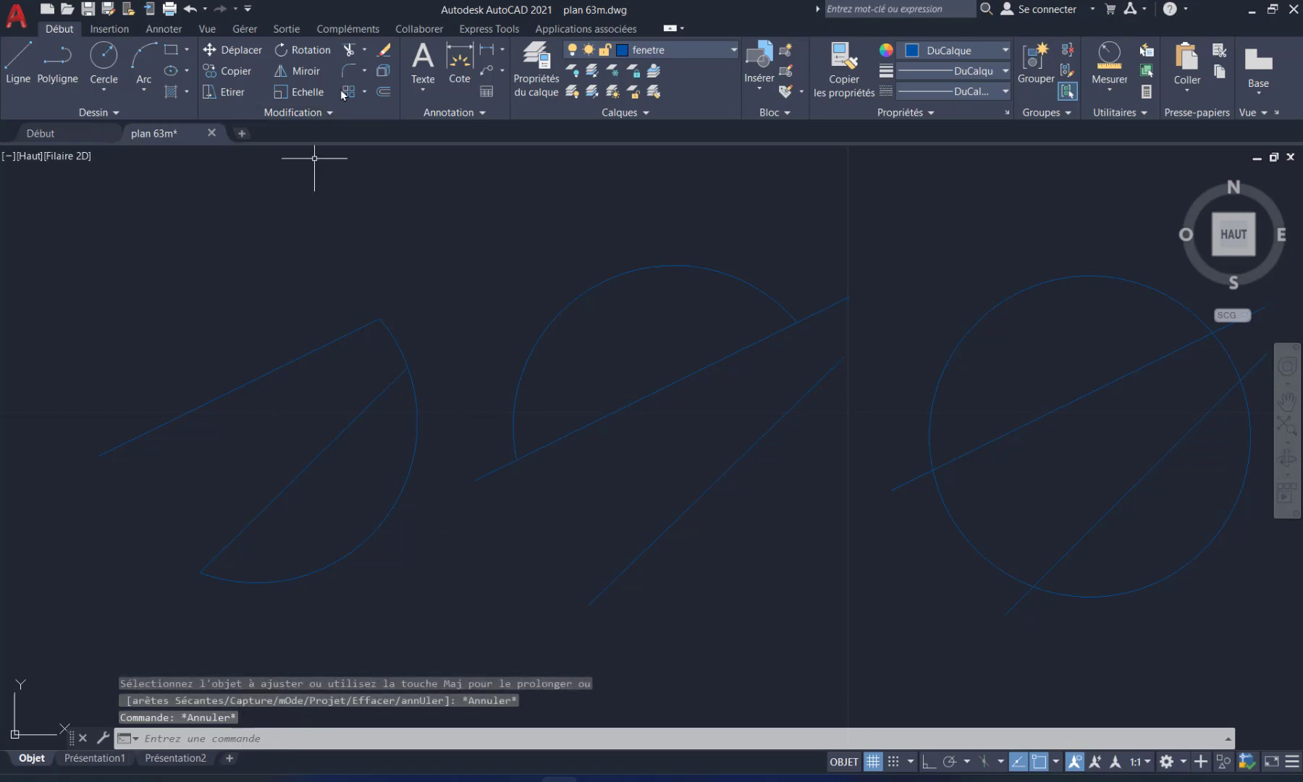
click(364, 51)
click(362, 74)
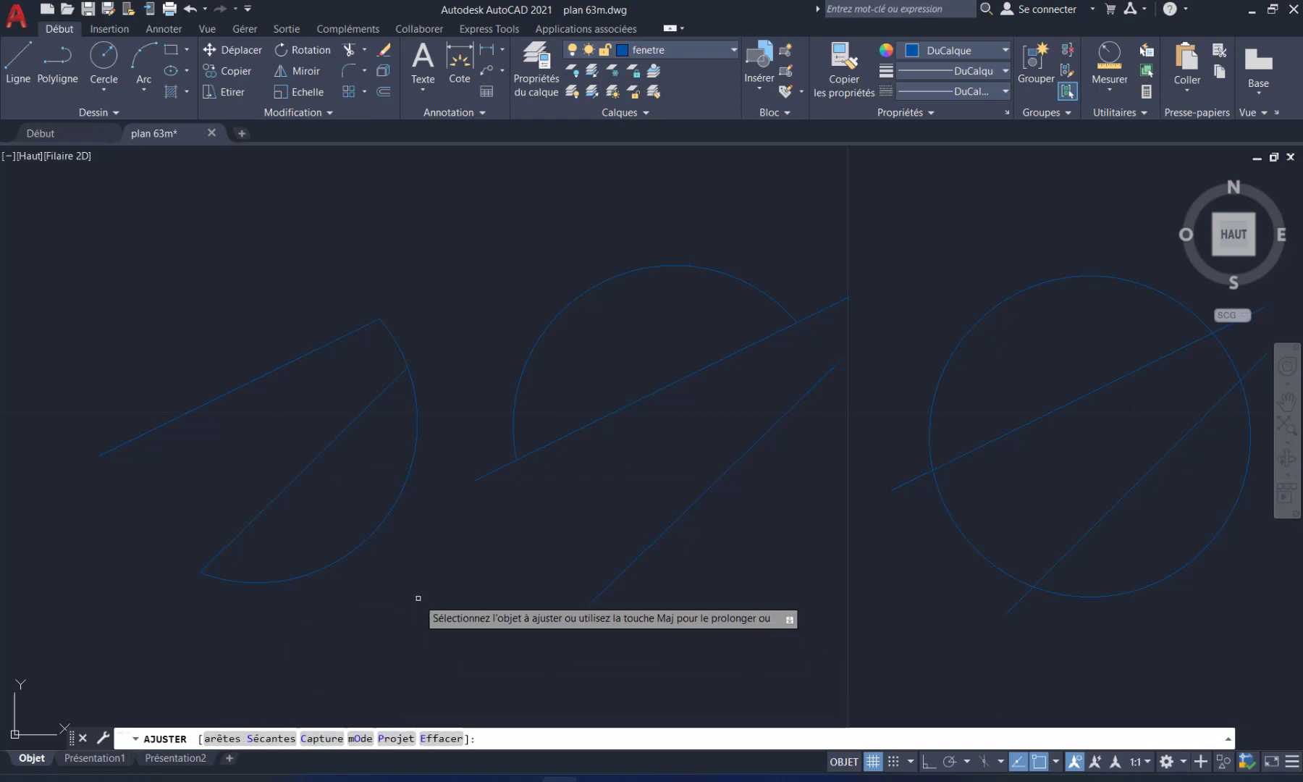
key(Escape)
Step: Draw a nearly square rectangle in the empty area below the row of three figures
scroll(463, 261, down, 2)
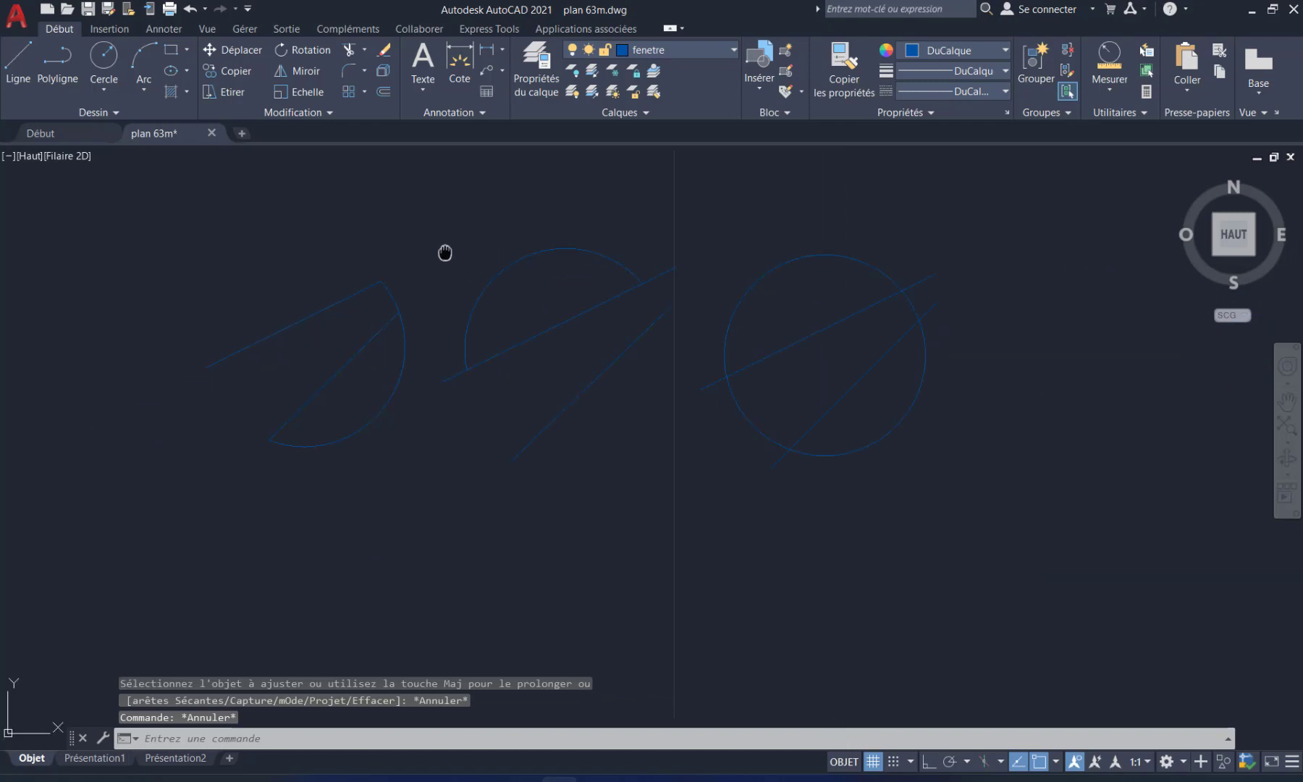
click(365, 52)
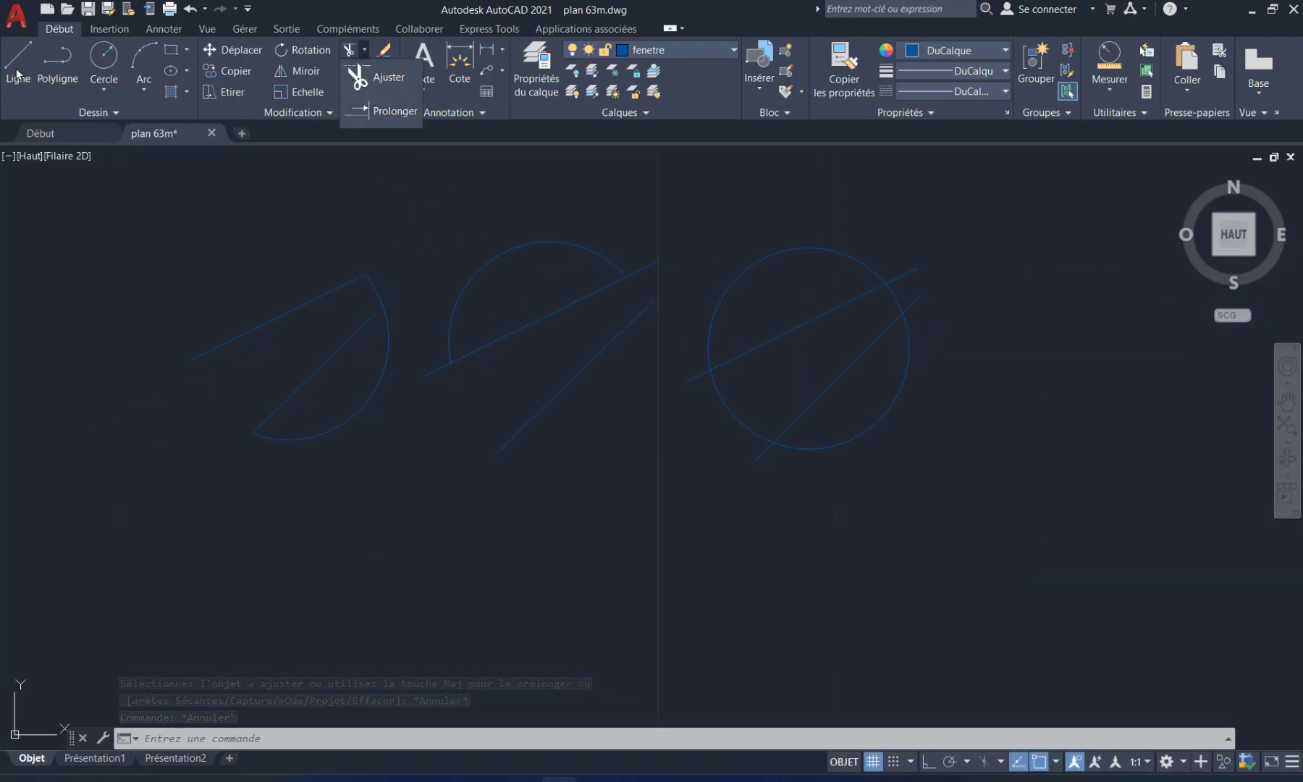
click(187, 49)
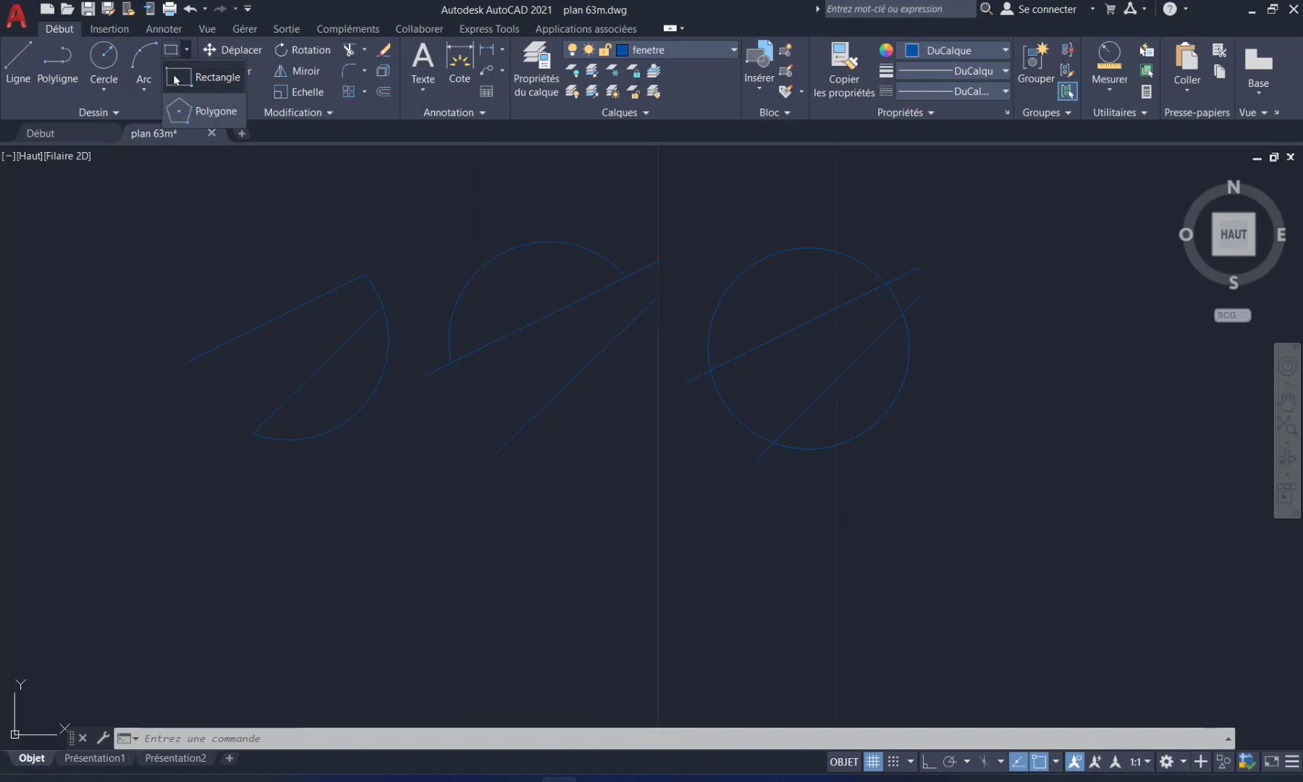
click(177, 71)
click(425, 550)
click(520, 655)
Step: Draw a horizontal line from the midpoint of the rectangle's left side, ending about two thirds of the way across
scroll(499, 637, up, 5)
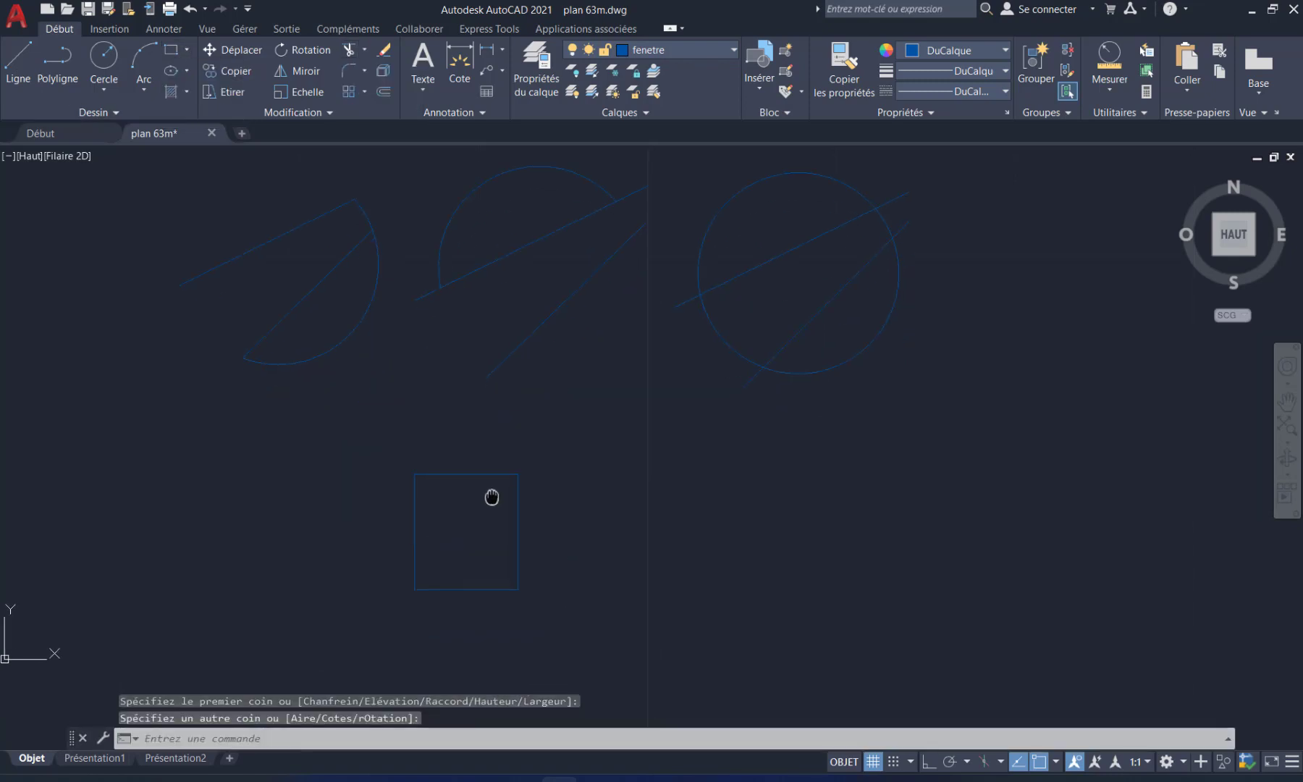
click(18, 63)
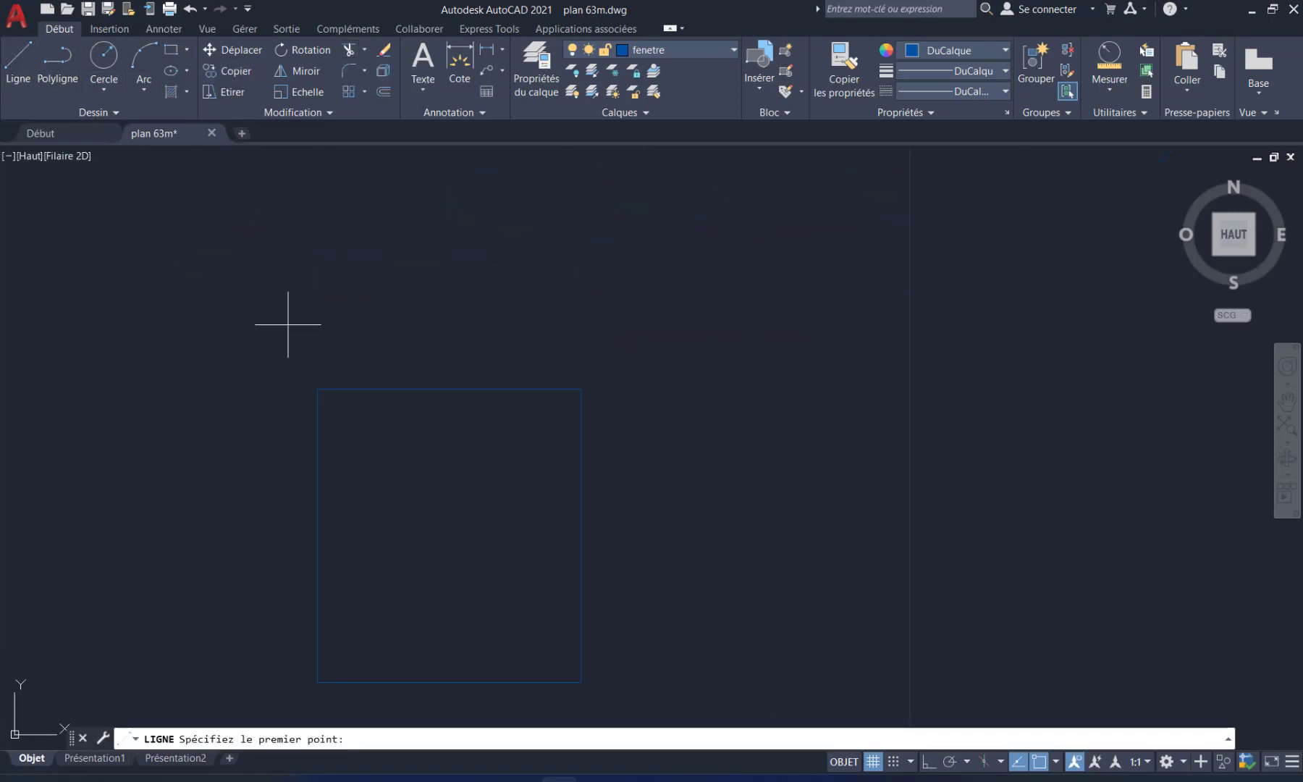
click(320, 533)
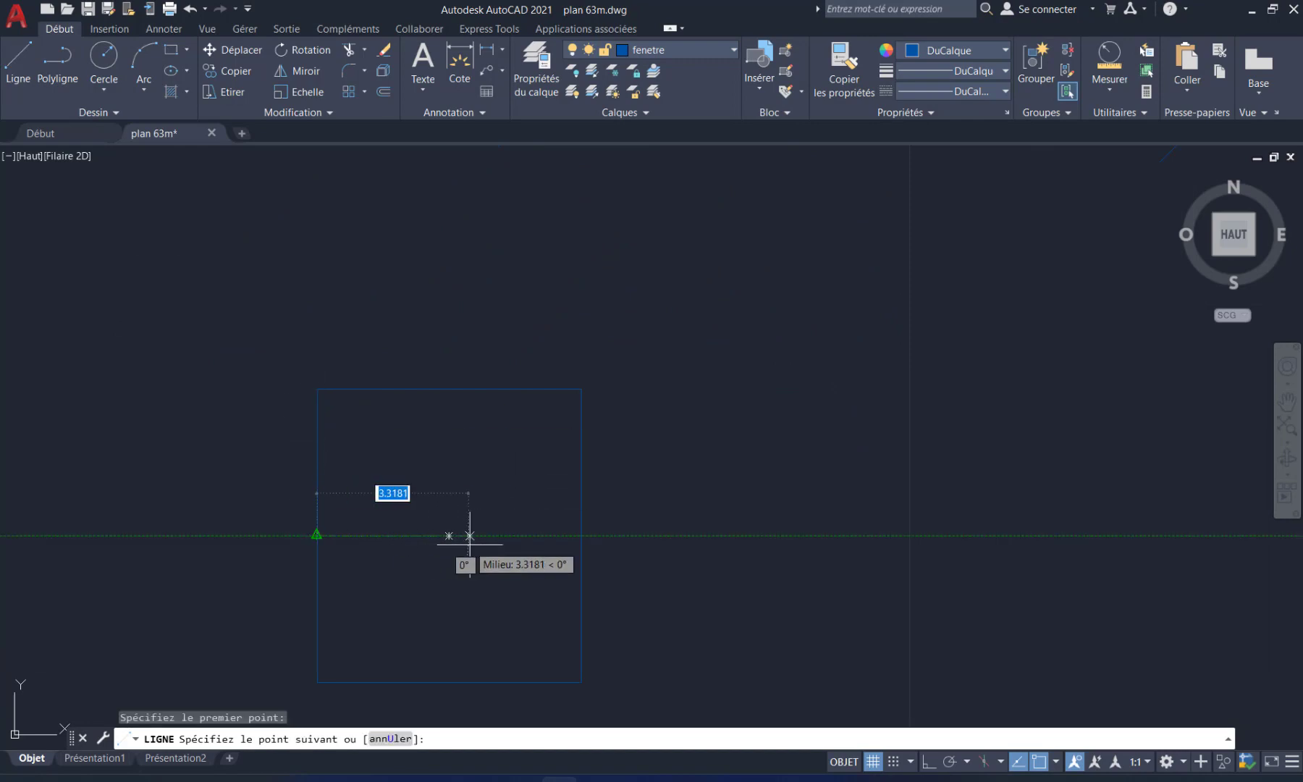
click(491, 536)
key(Return)
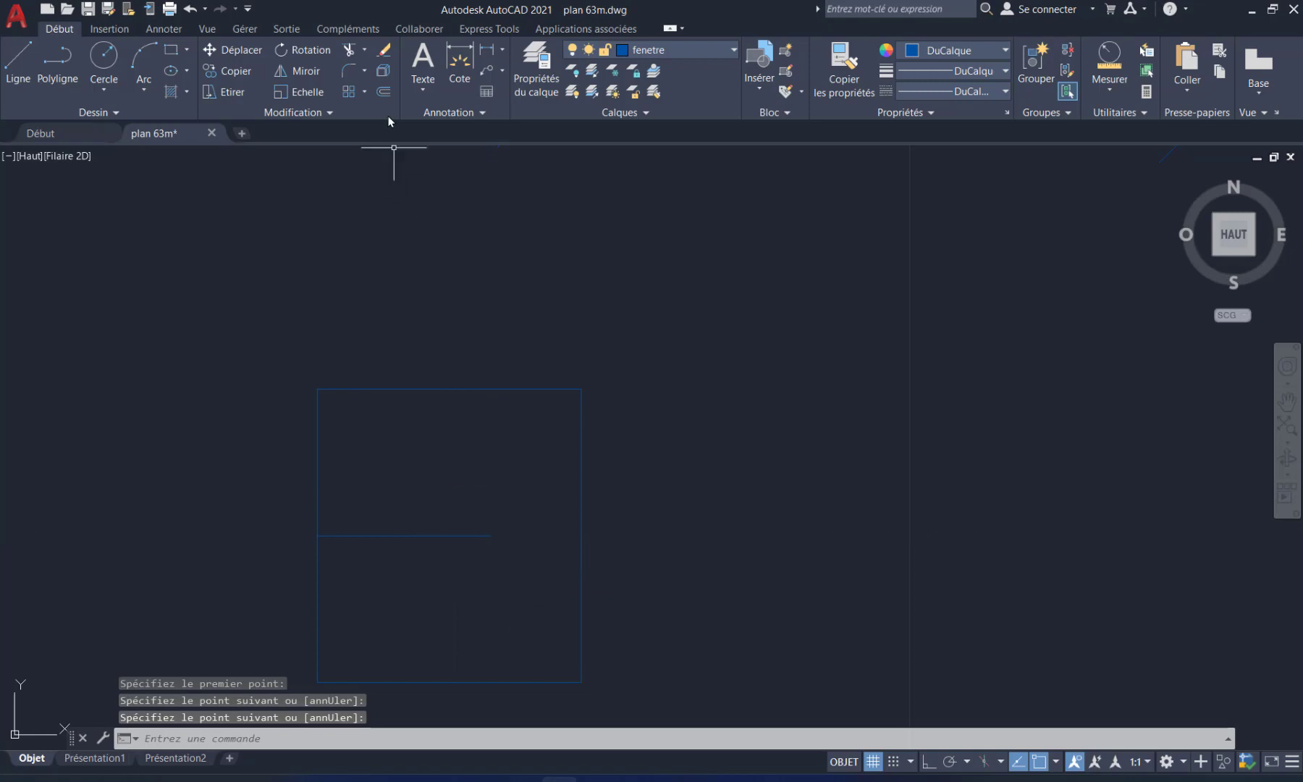
Step: Extend the free end of the horizontal line to the rectangle's right side with the Extend command
click(364, 49)
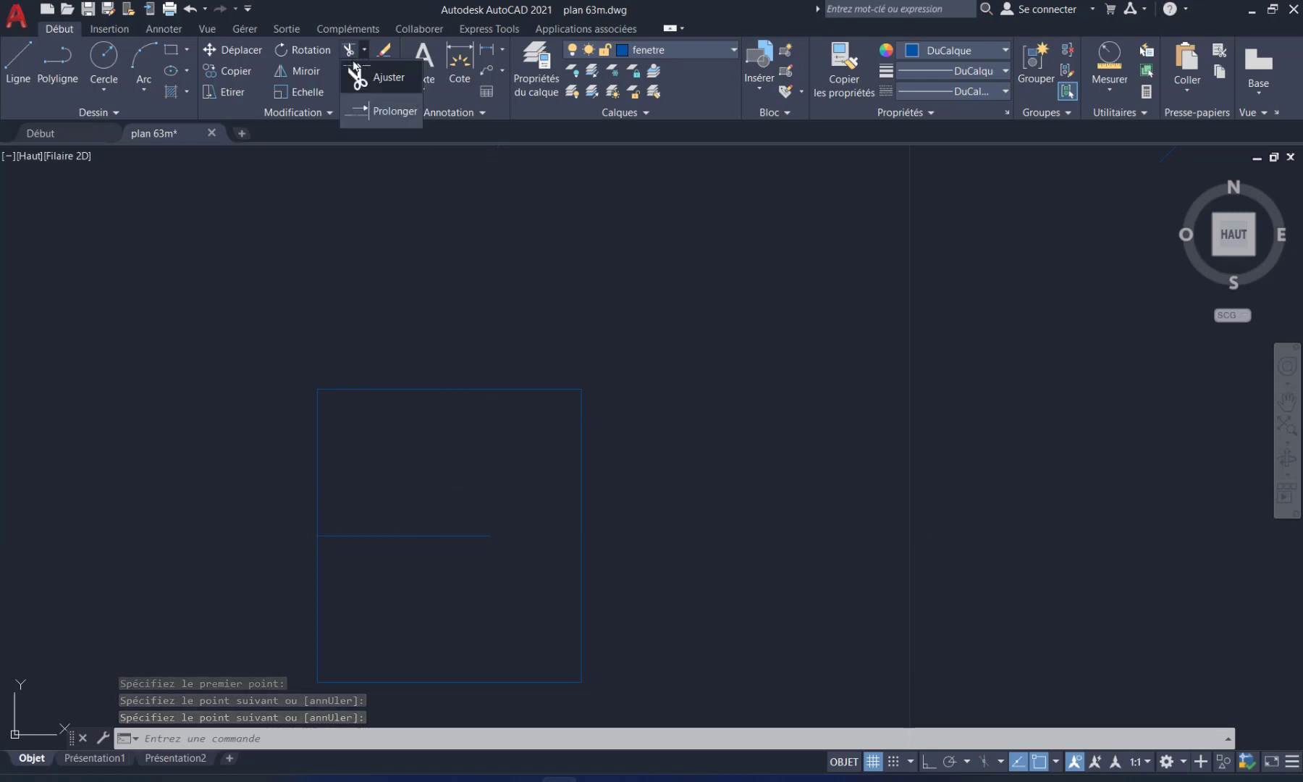
click(379, 113)
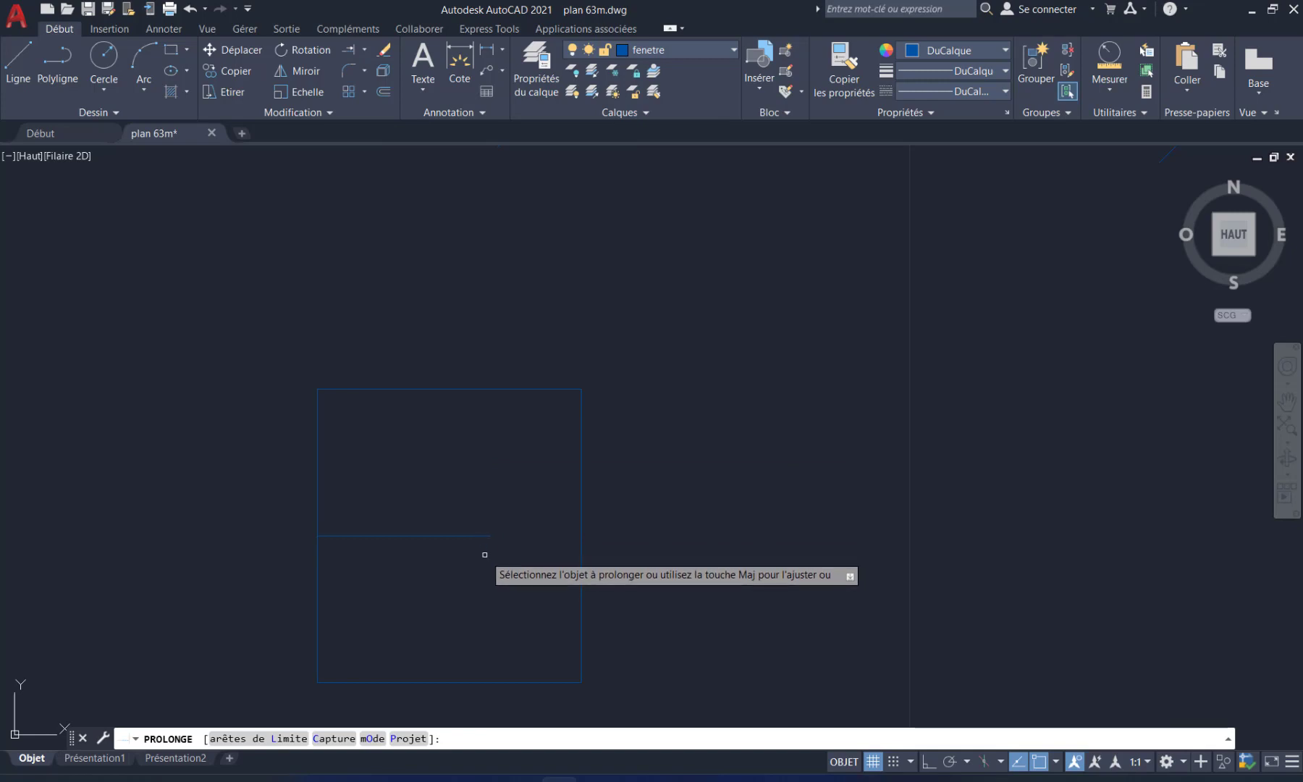
scroll(482, 557, up, 2)
middle_drag(482, 559, 510, 547)
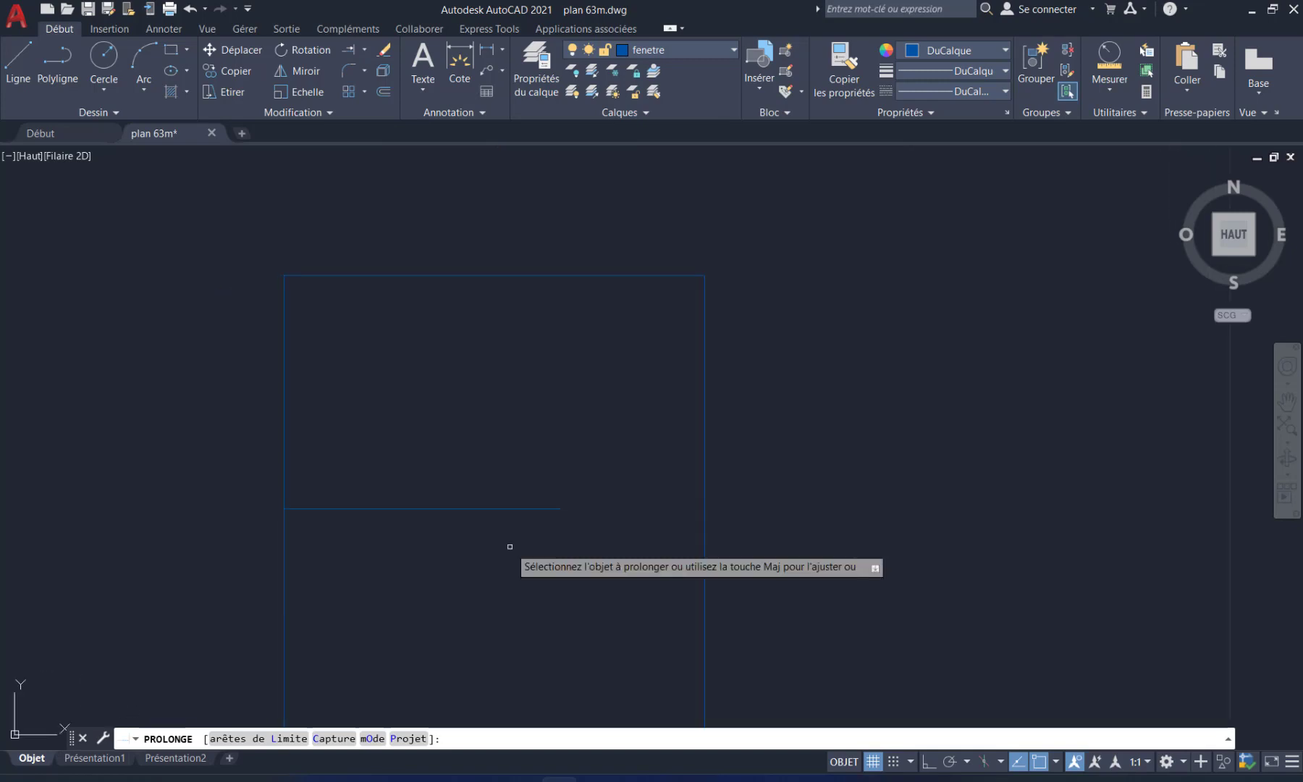
scroll(510, 547, up, 2)
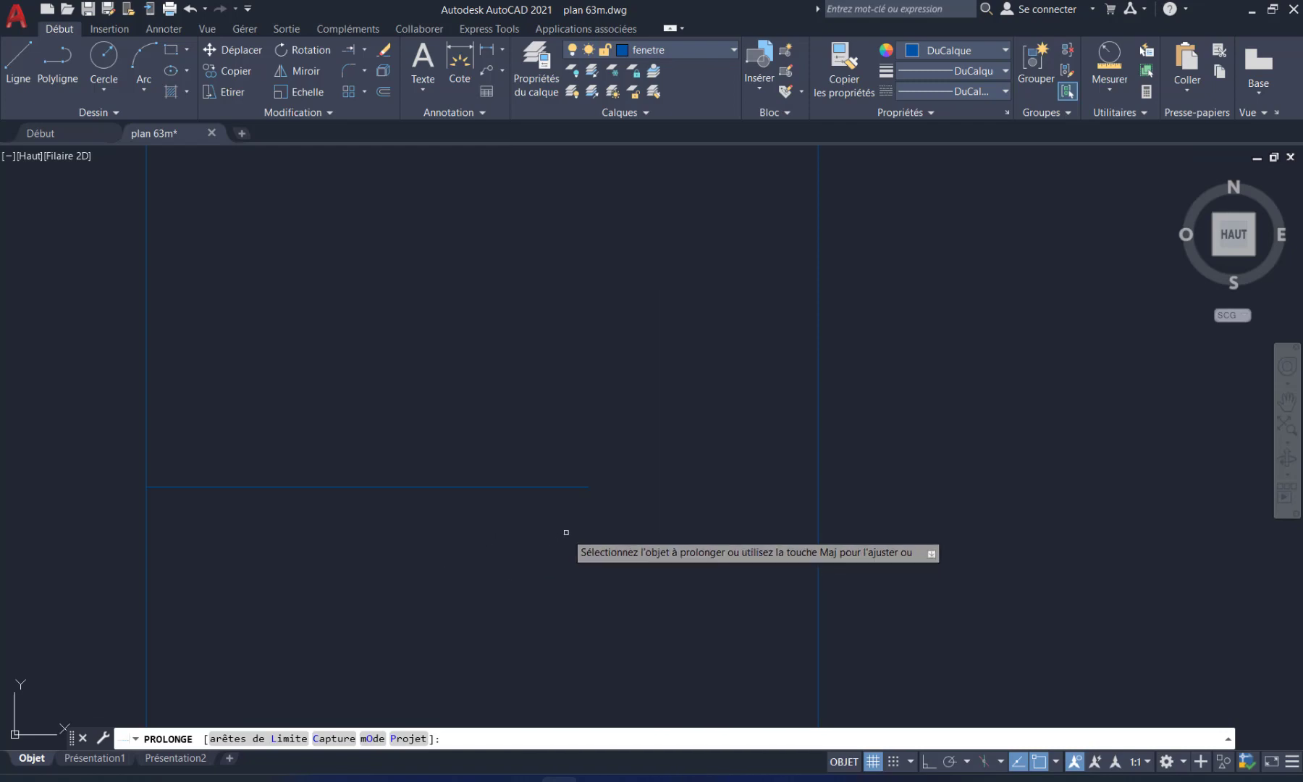
click(585, 489)
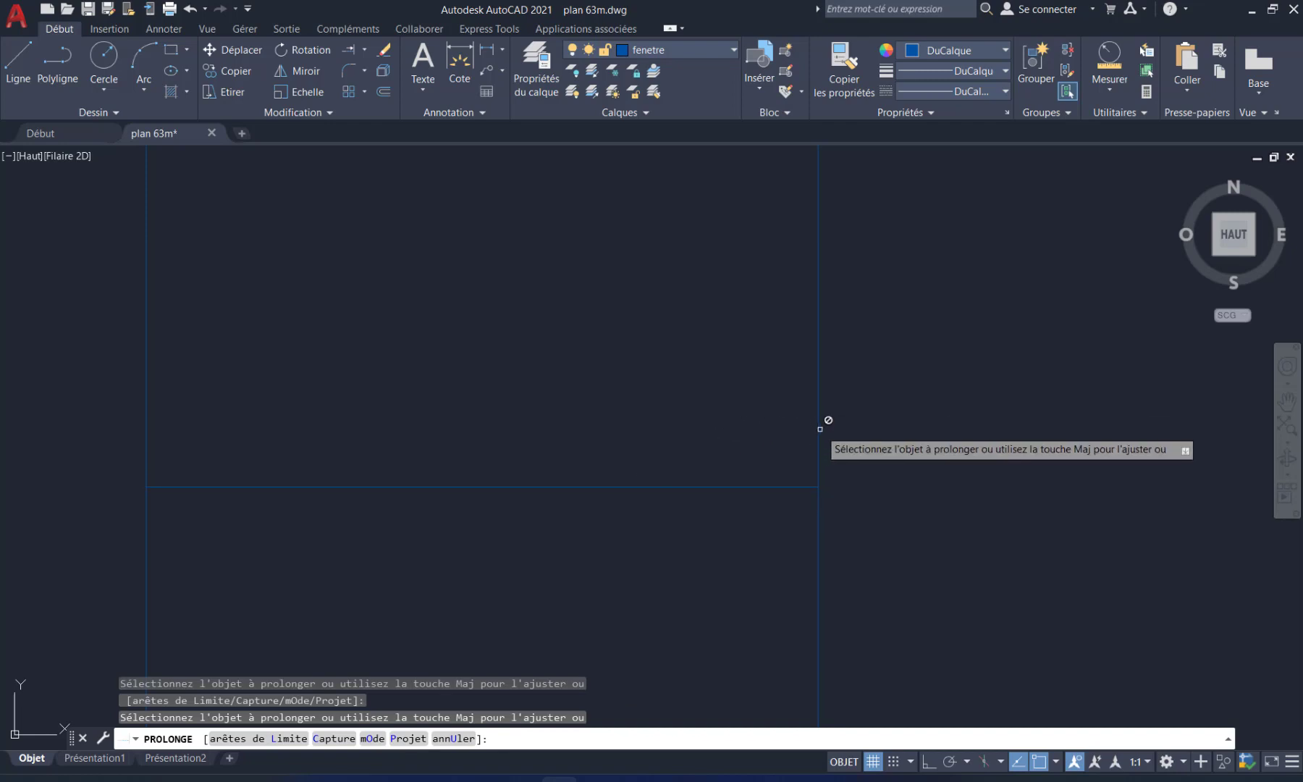
Step: Undo the extension of the horizontal line while staying in the Extend command
scroll(857, 416, down, 4)
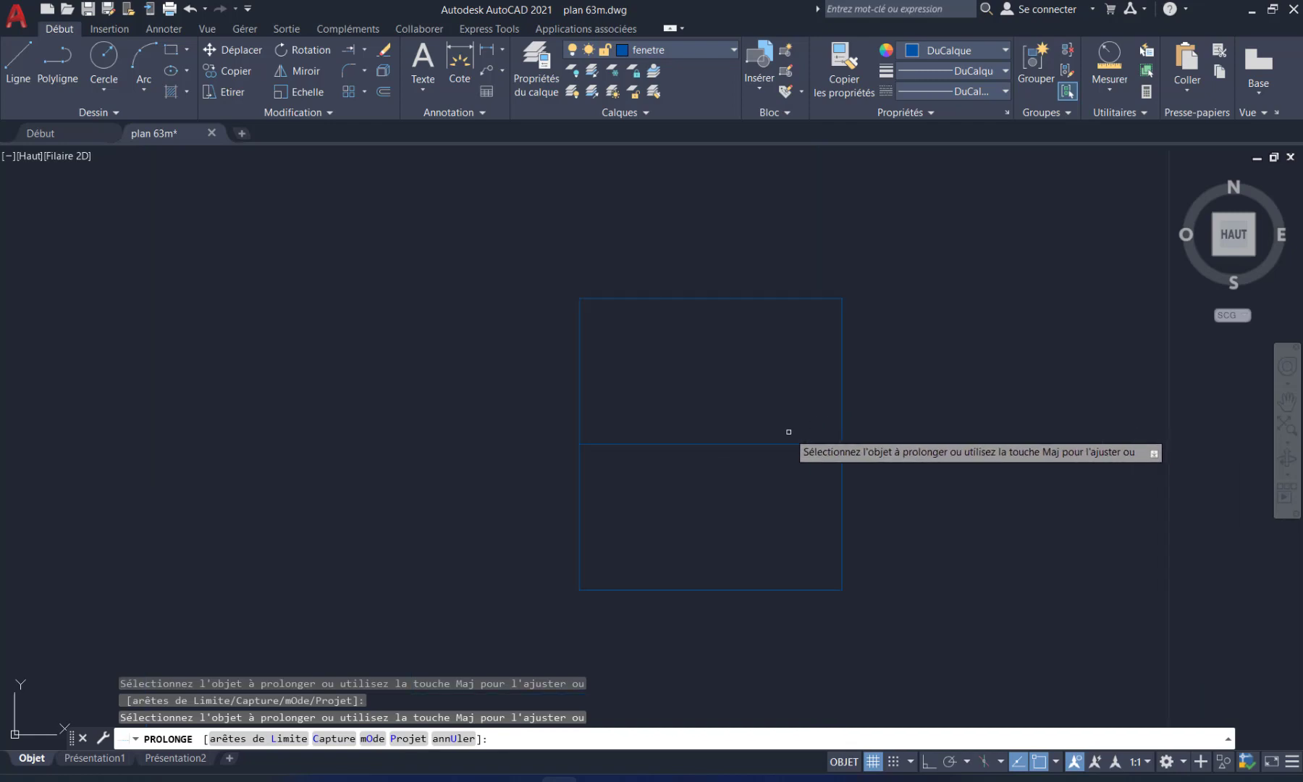
key(ctrl+z)
middle_drag(459, 542, 459, 510)
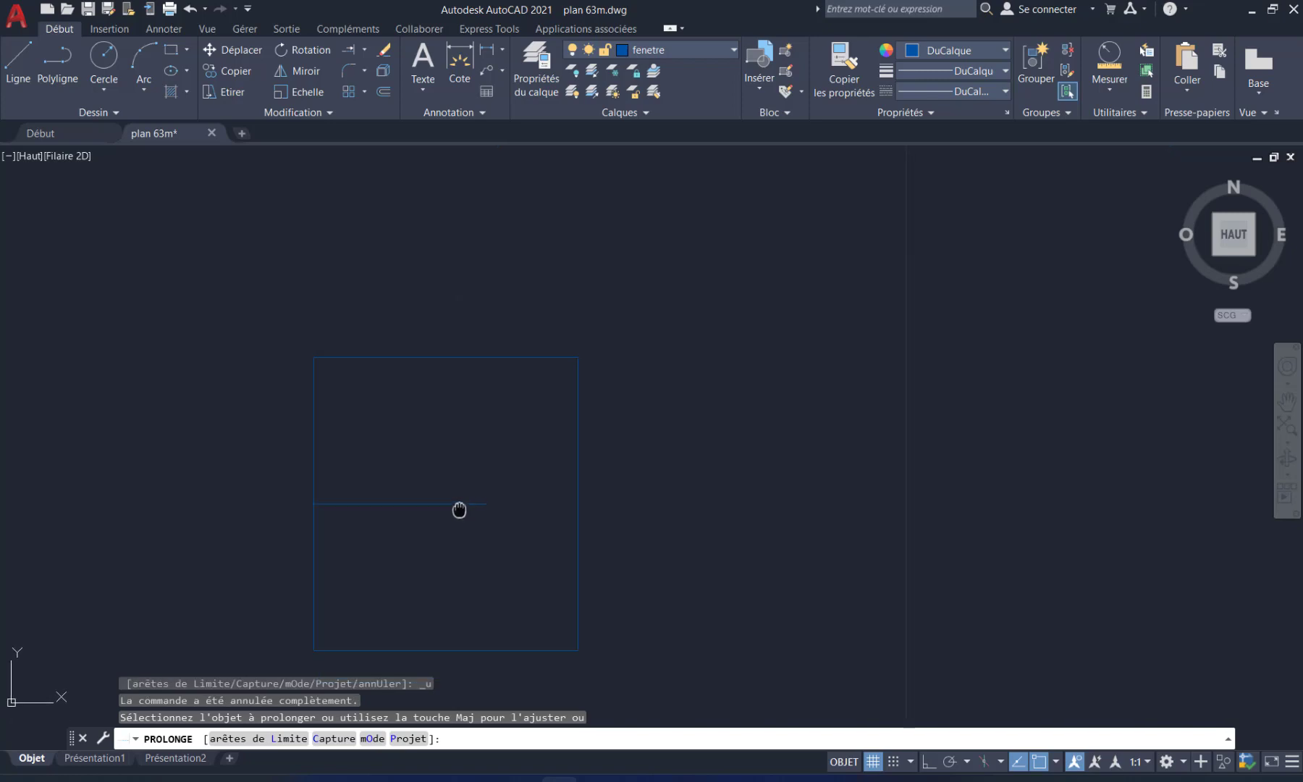
Step: Try the Trim command on the free end of the horizontal line and undo that trim
scroll(463, 507, up, 4)
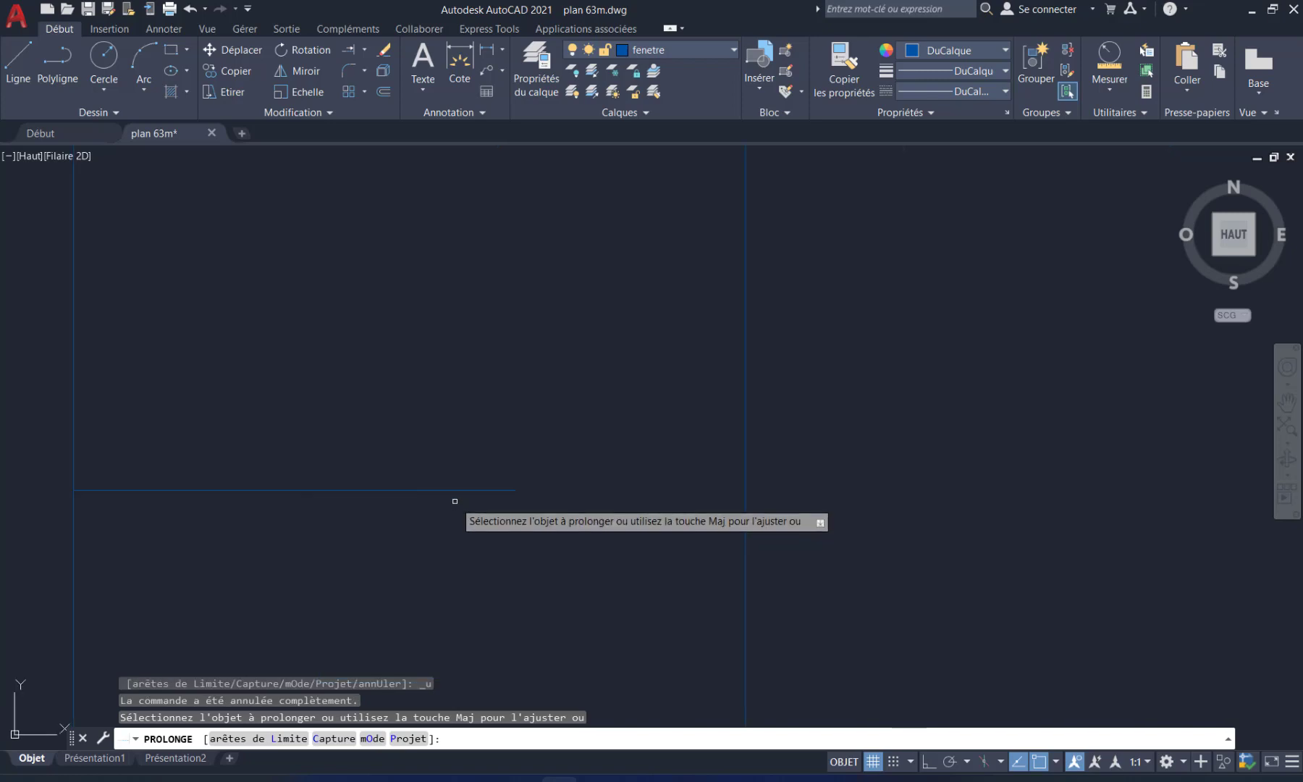
click(364, 50)
click(376, 84)
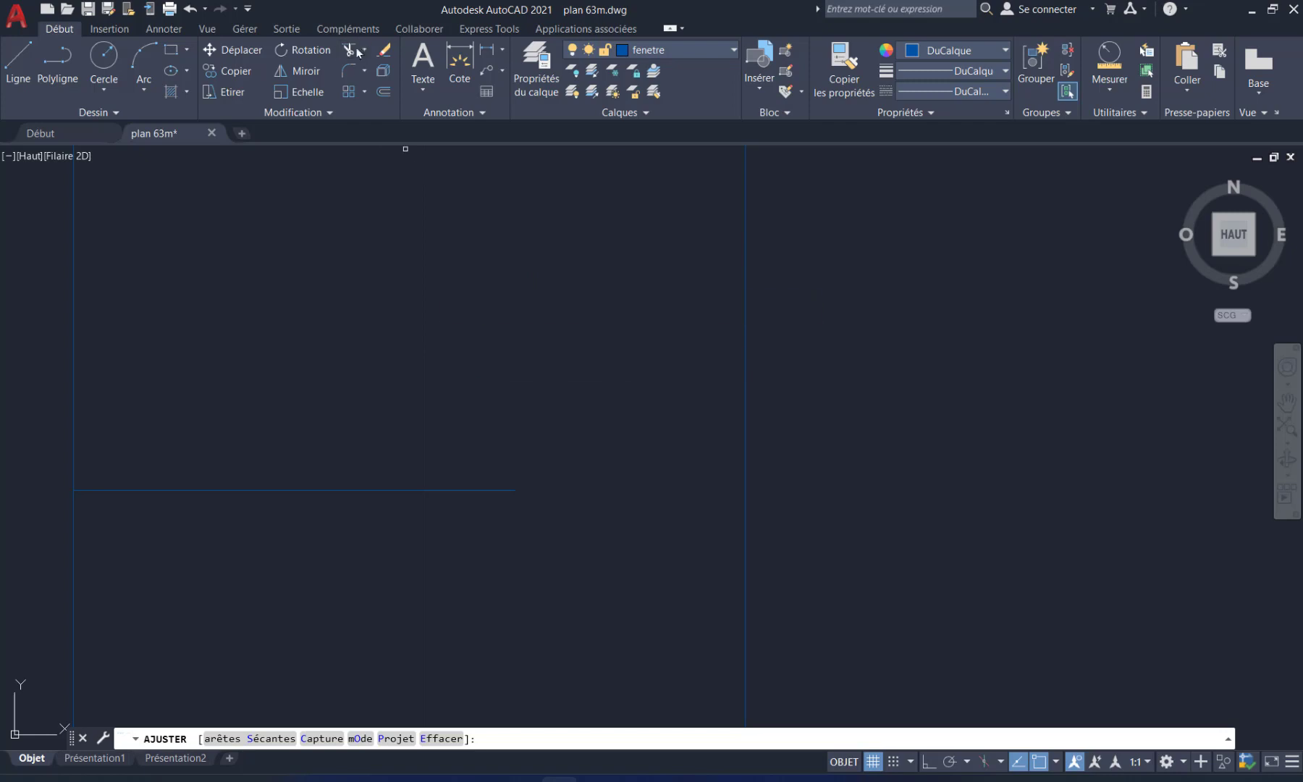
click(500, 490)
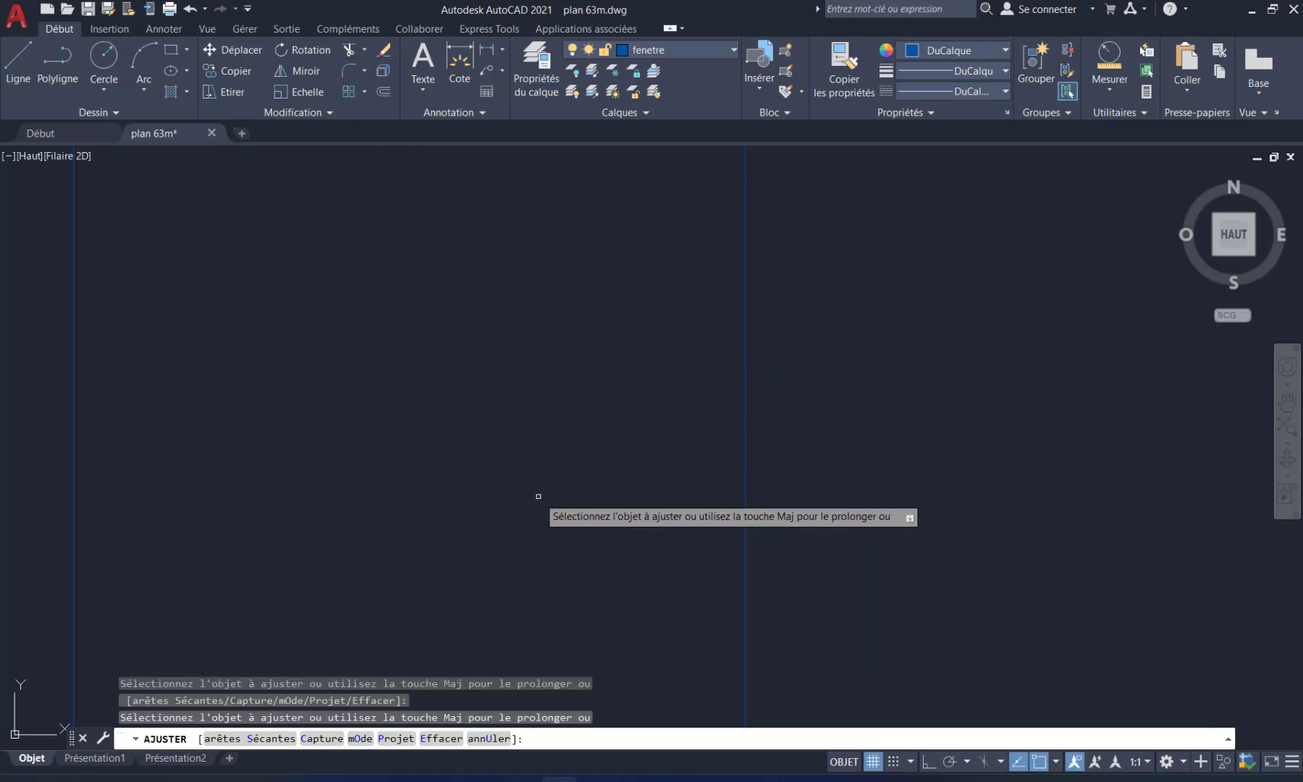
key(ctrl+z)
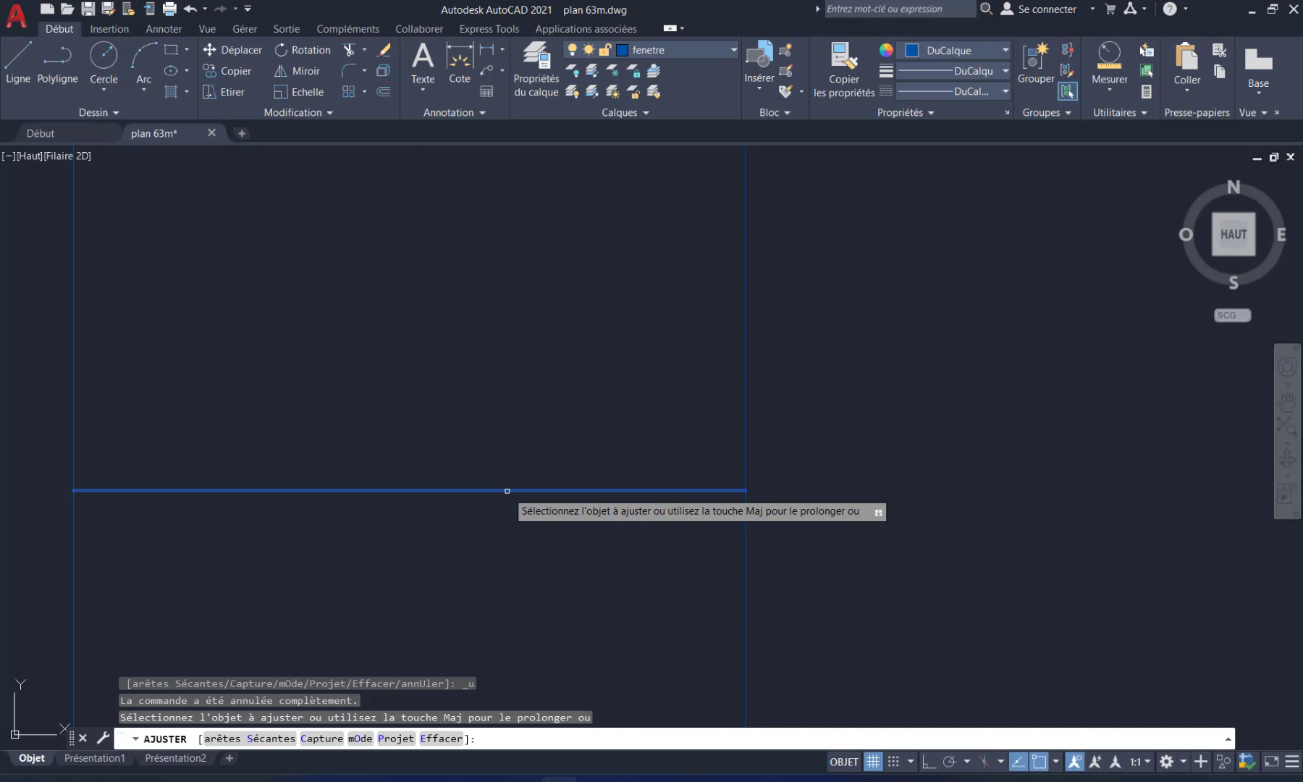
Step: Extend the horizontal line to the rectangle's right side from within the Trim command, using its temporary extend mode
click(506, 491)
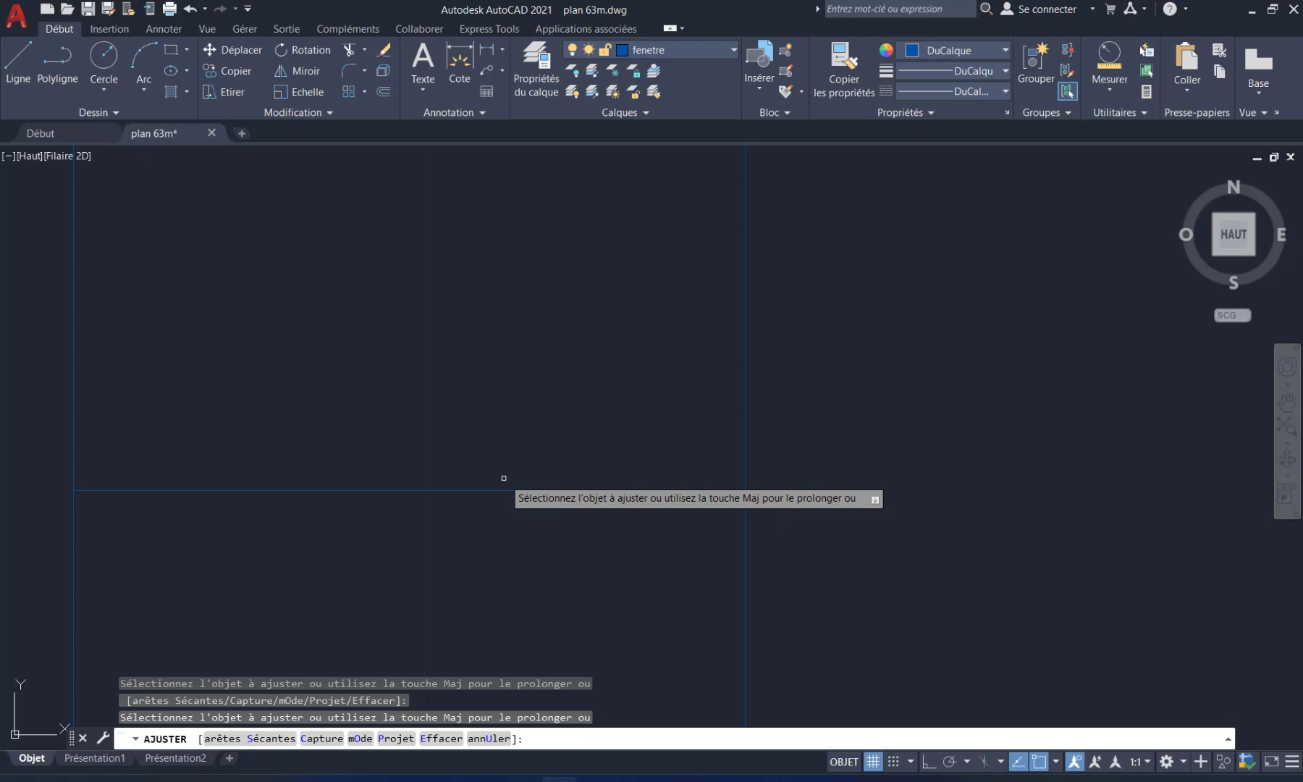
scroll(504, 477, down, 4)
middle_drag(512, 427, 477, 437)
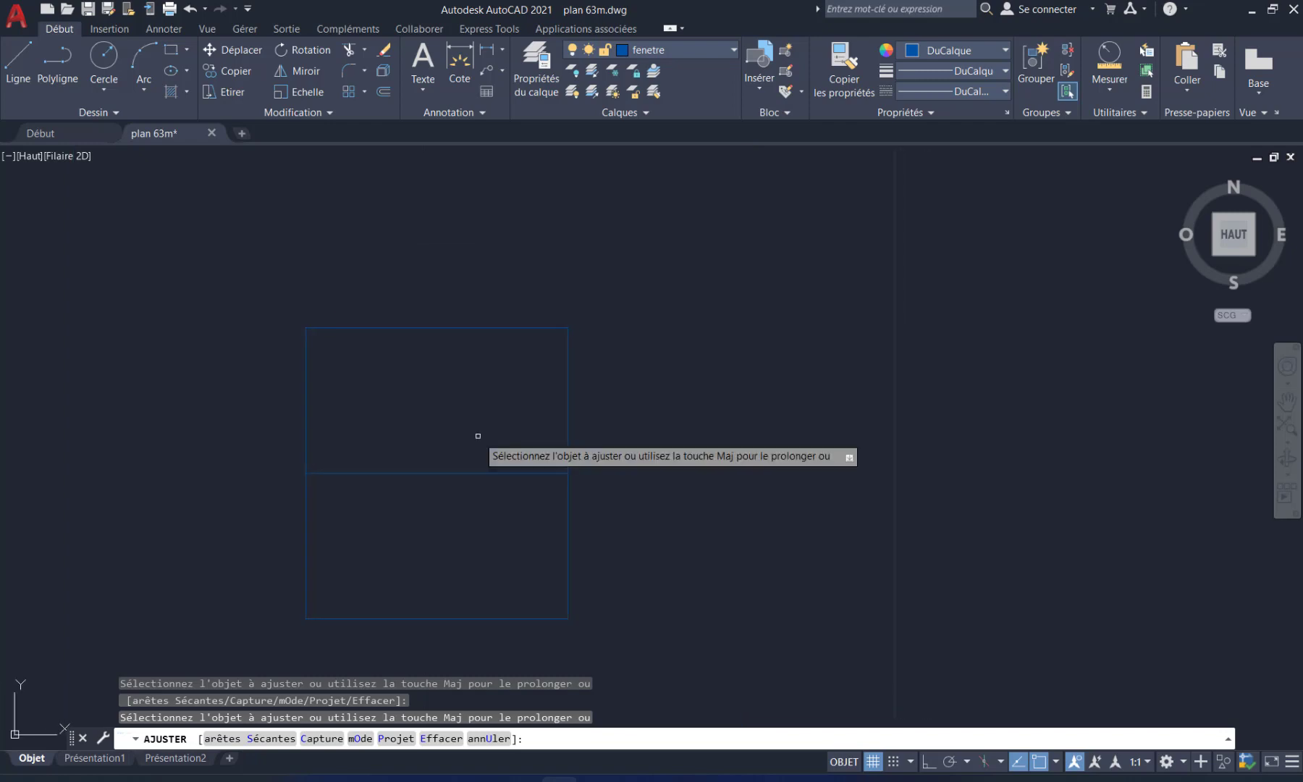
Step: Set the Fillet radius to 0.5 and leave the command without rounding any corner
click(364, 71)
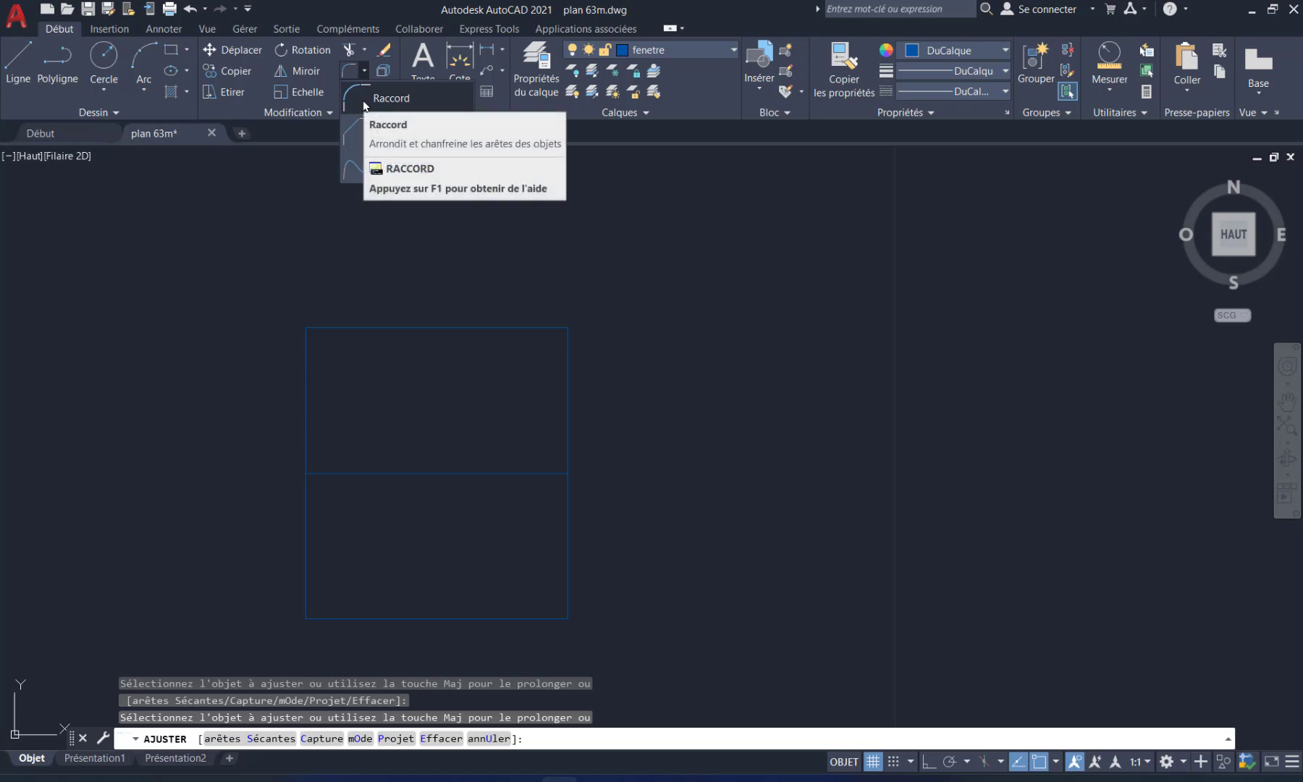
click(365, 102)
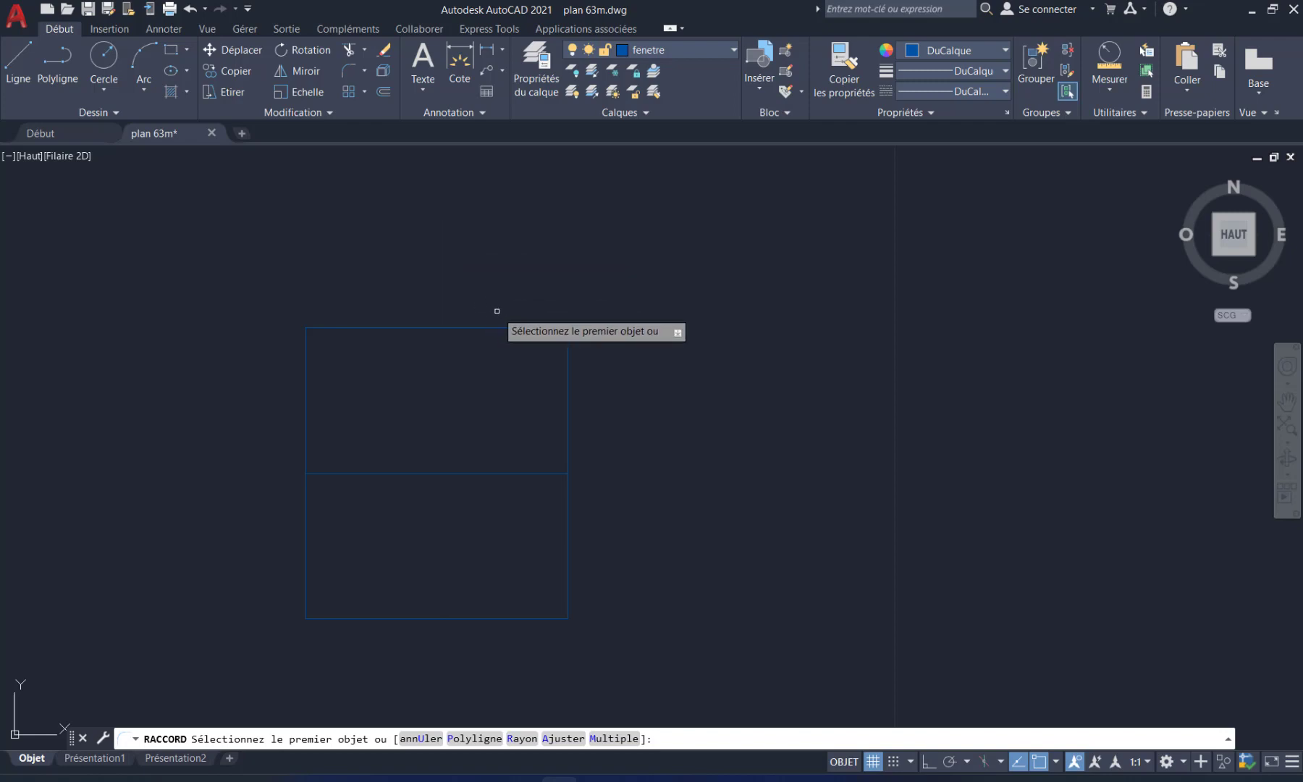
text(r)
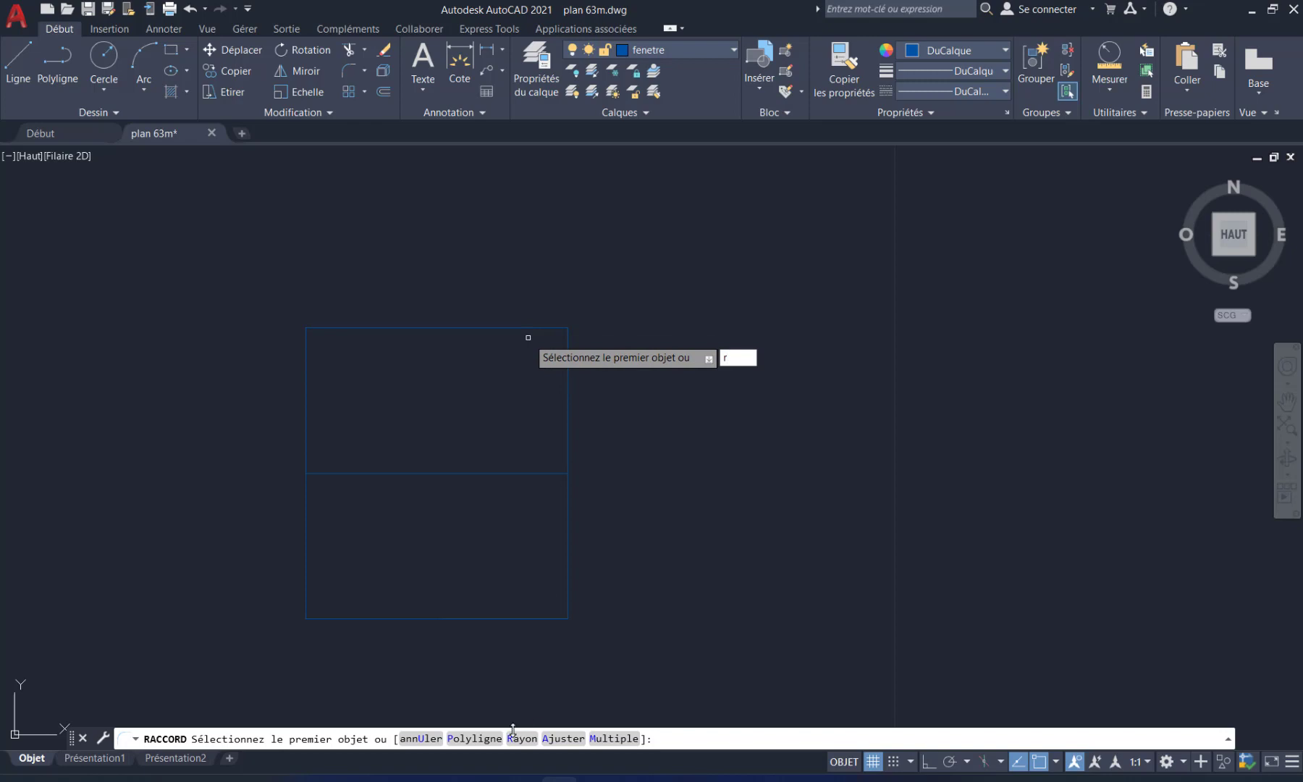
key(Return)
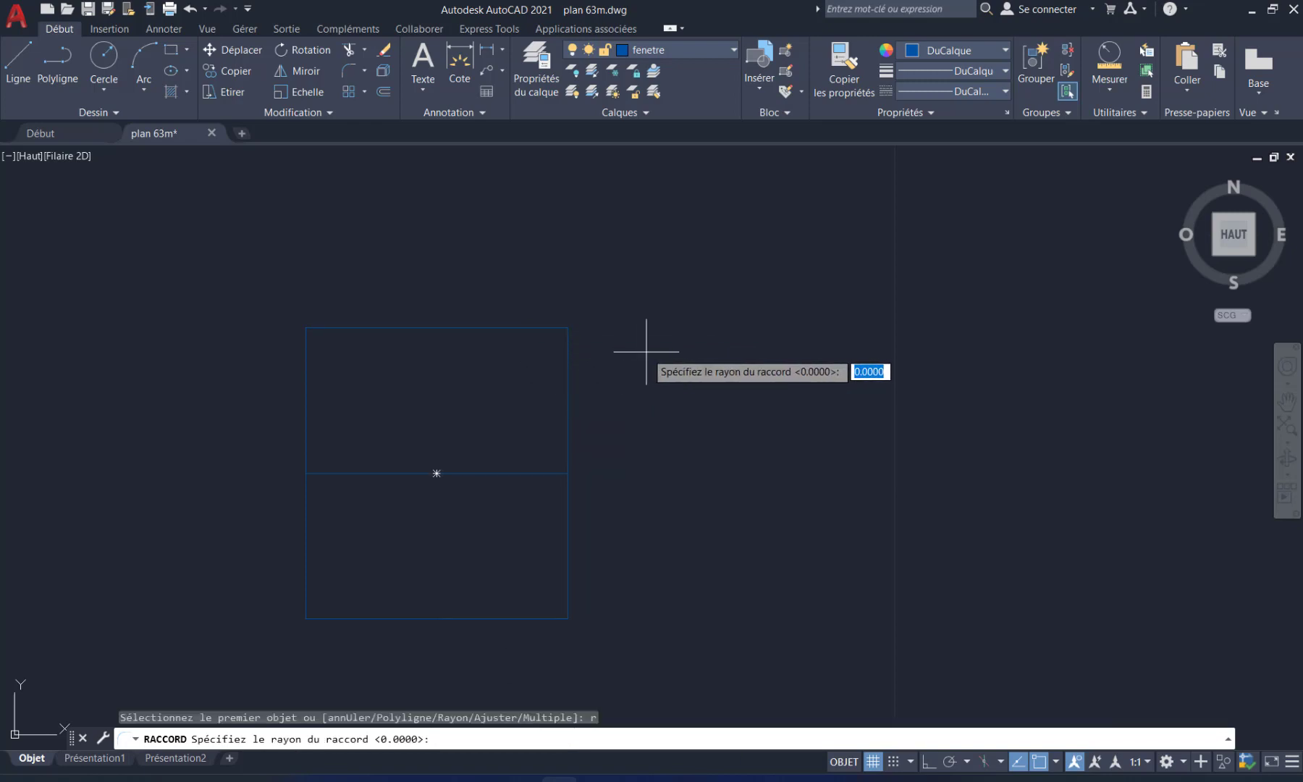
text(.5)
key(Return)
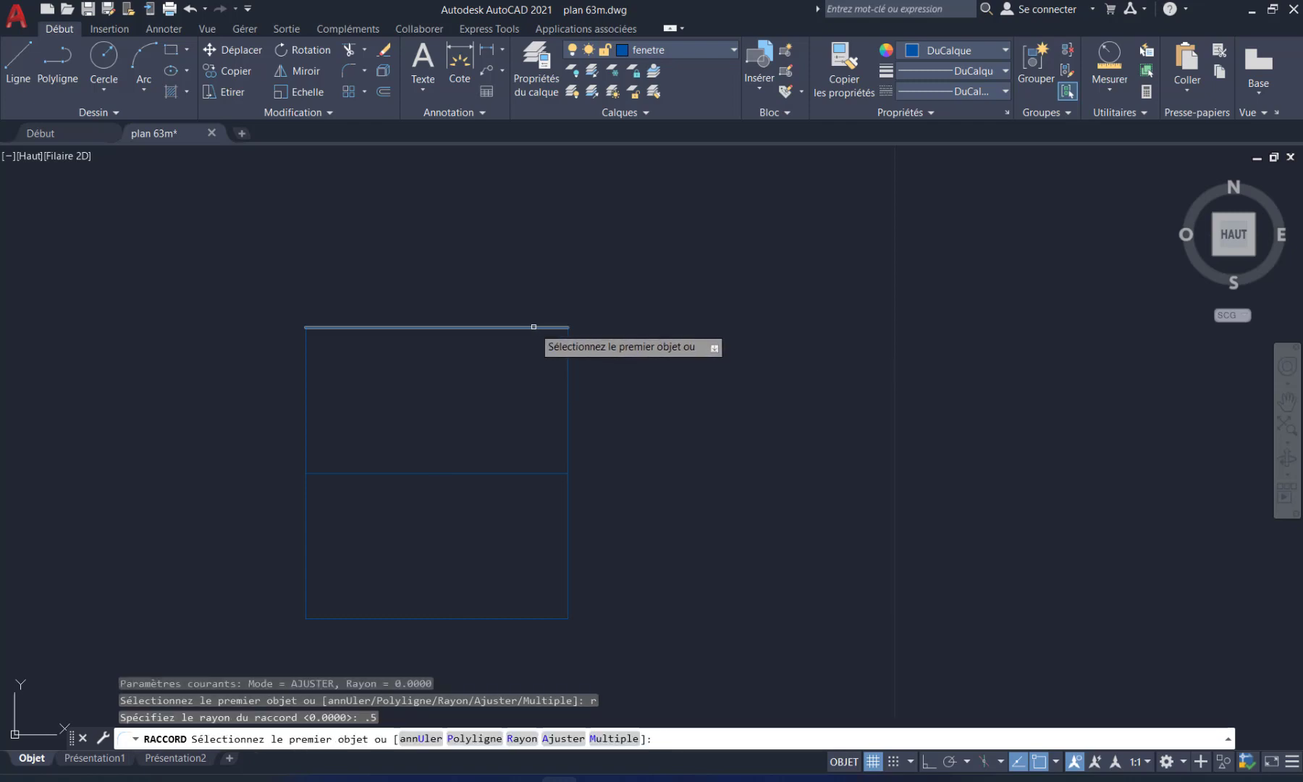
key(Escape)
key(Escape)
Step: Delete the rectangle together with the horizontal line inside it
click(611, 299)
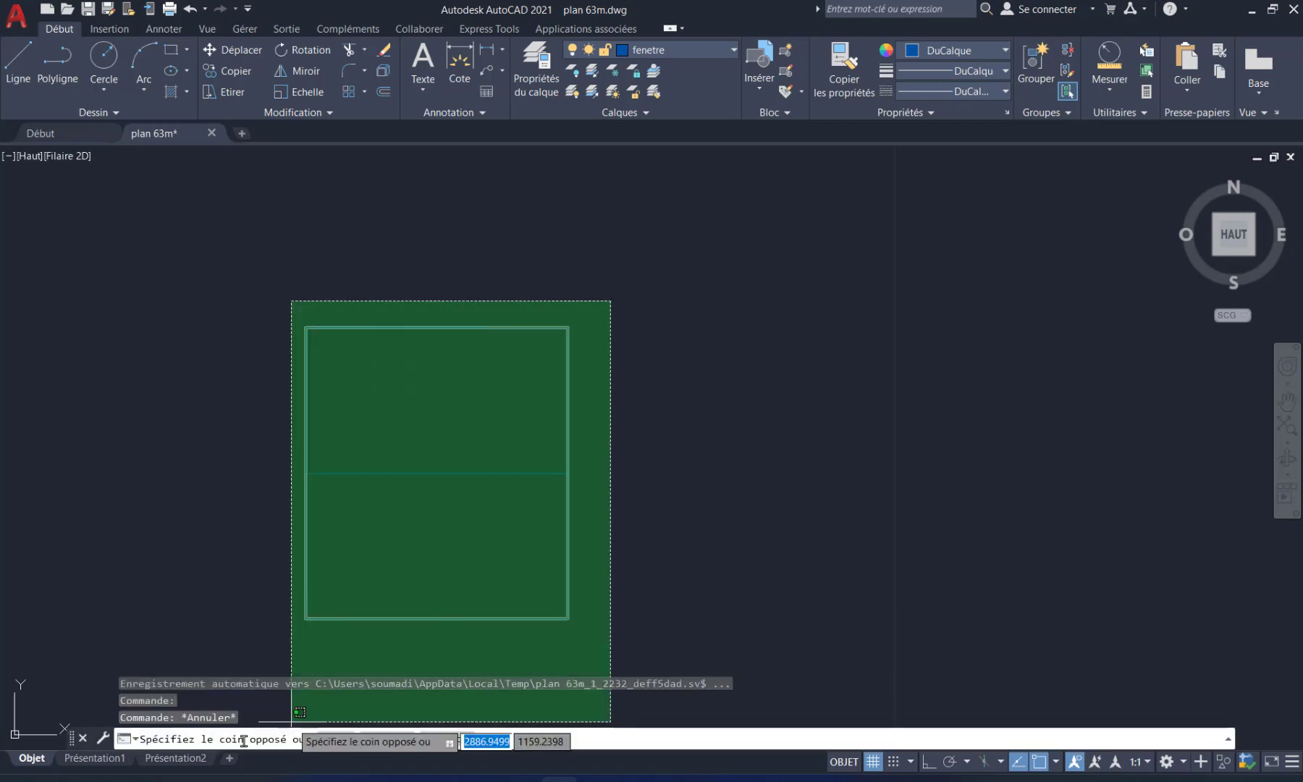
click(232, 643)
key(Delete)
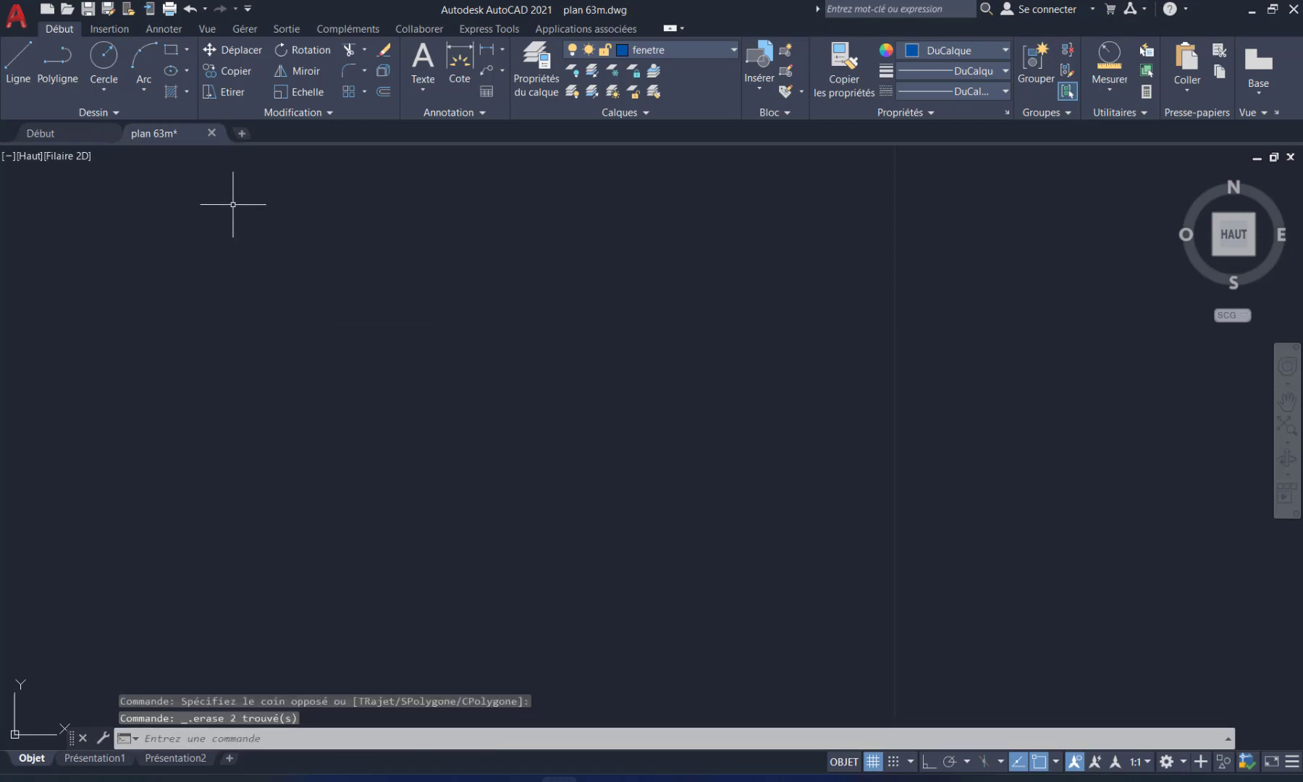
Step: Draw a closed square with sides of 6 units from separate line segments, with Ortho mode turned on
click(16, 64)
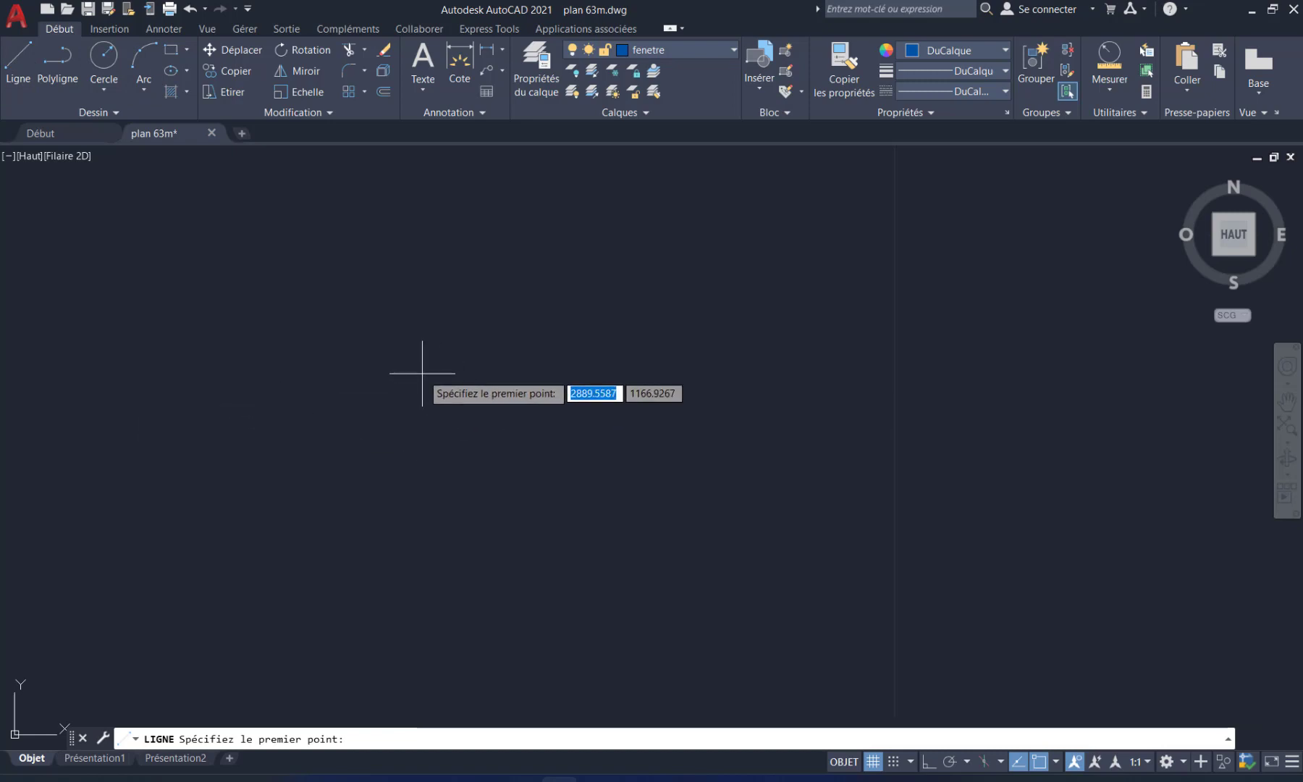
click(360, 370)
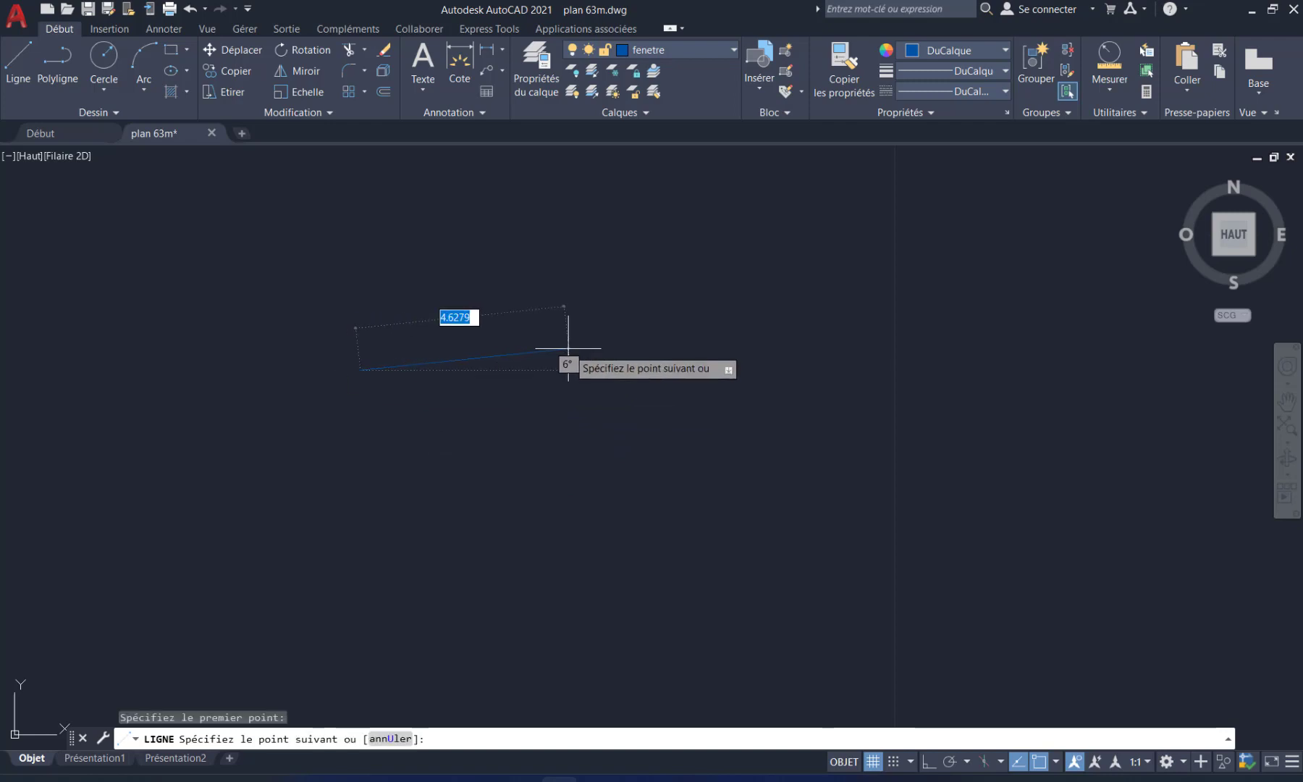
click(929, 761)
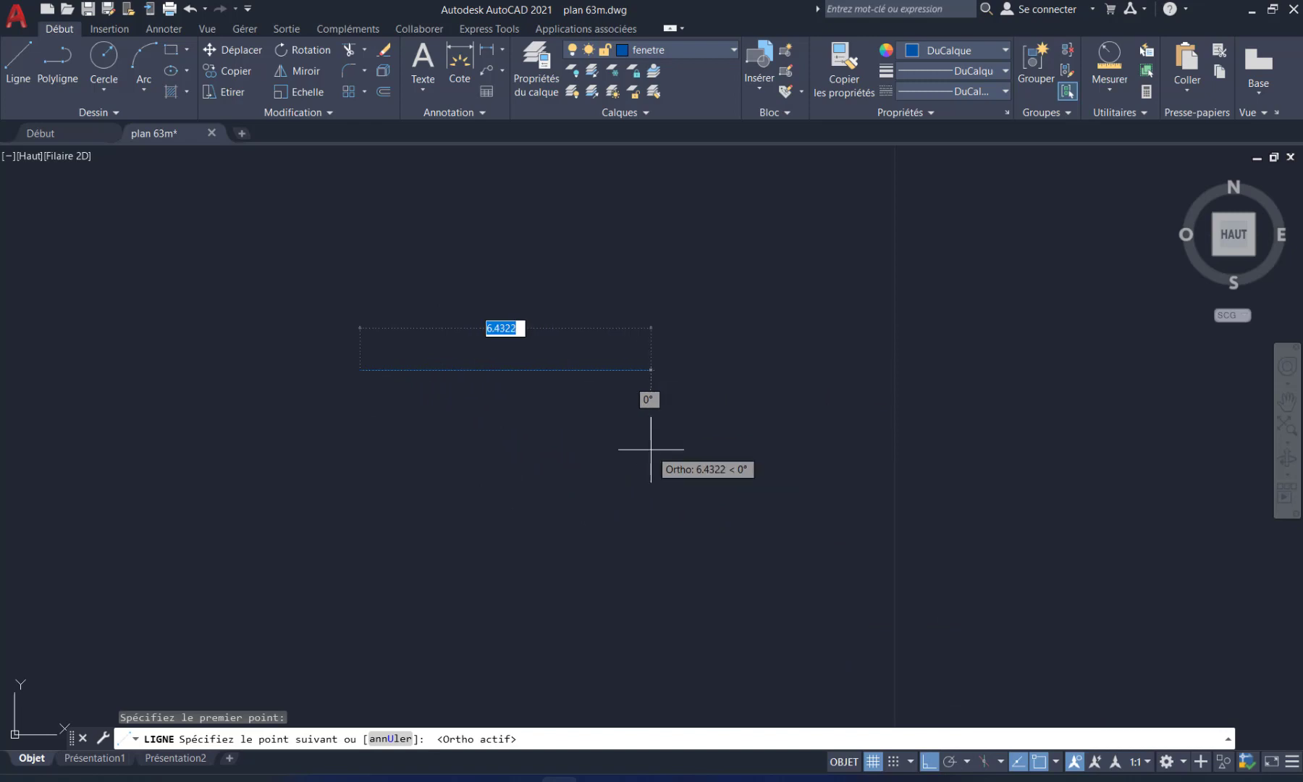
text(6)
key(Return)
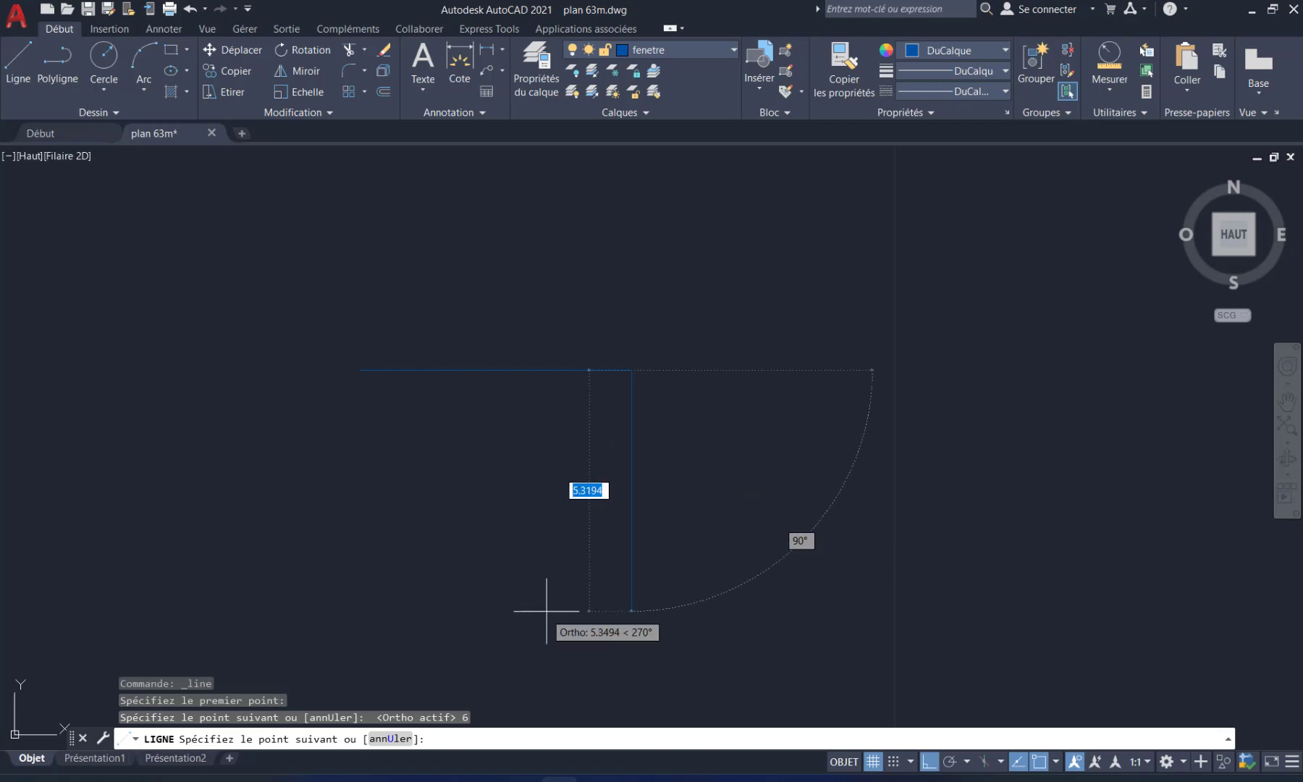
text(6)
key(Return)
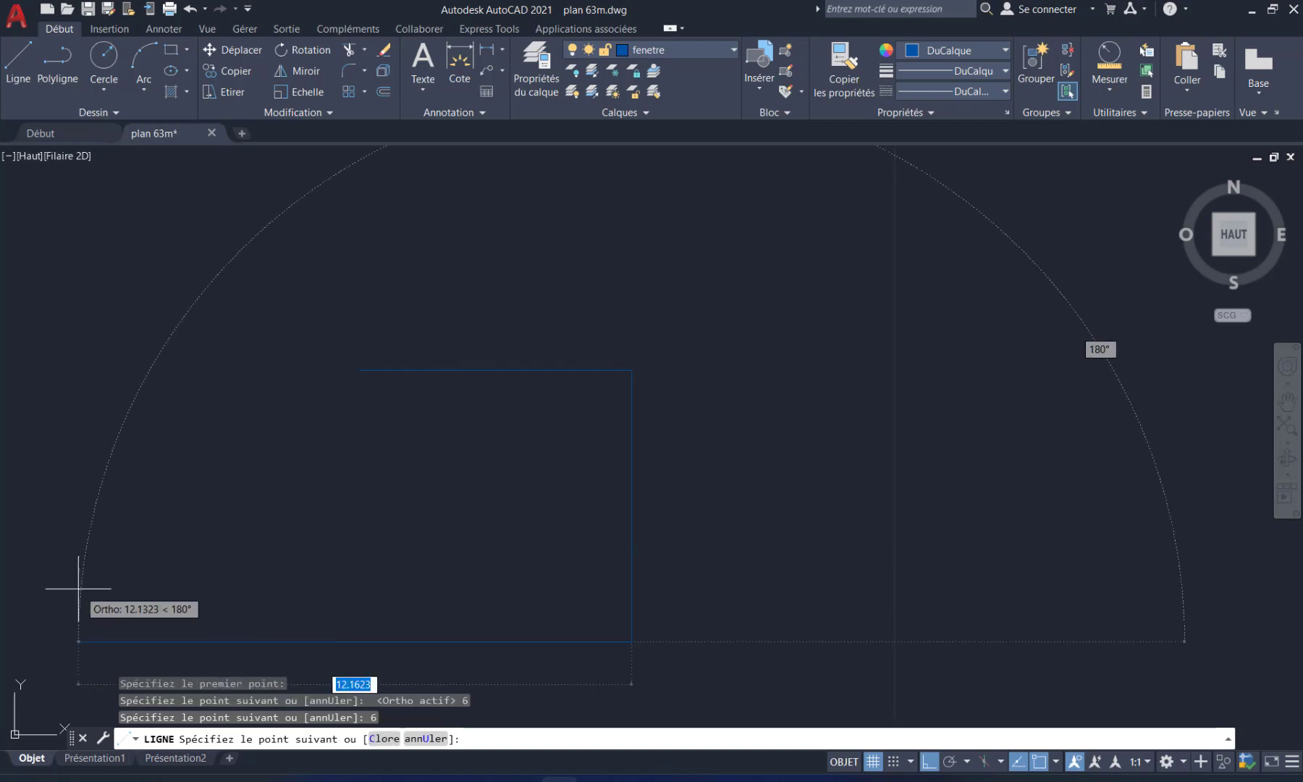
text(6)
key(Return)
text(c)
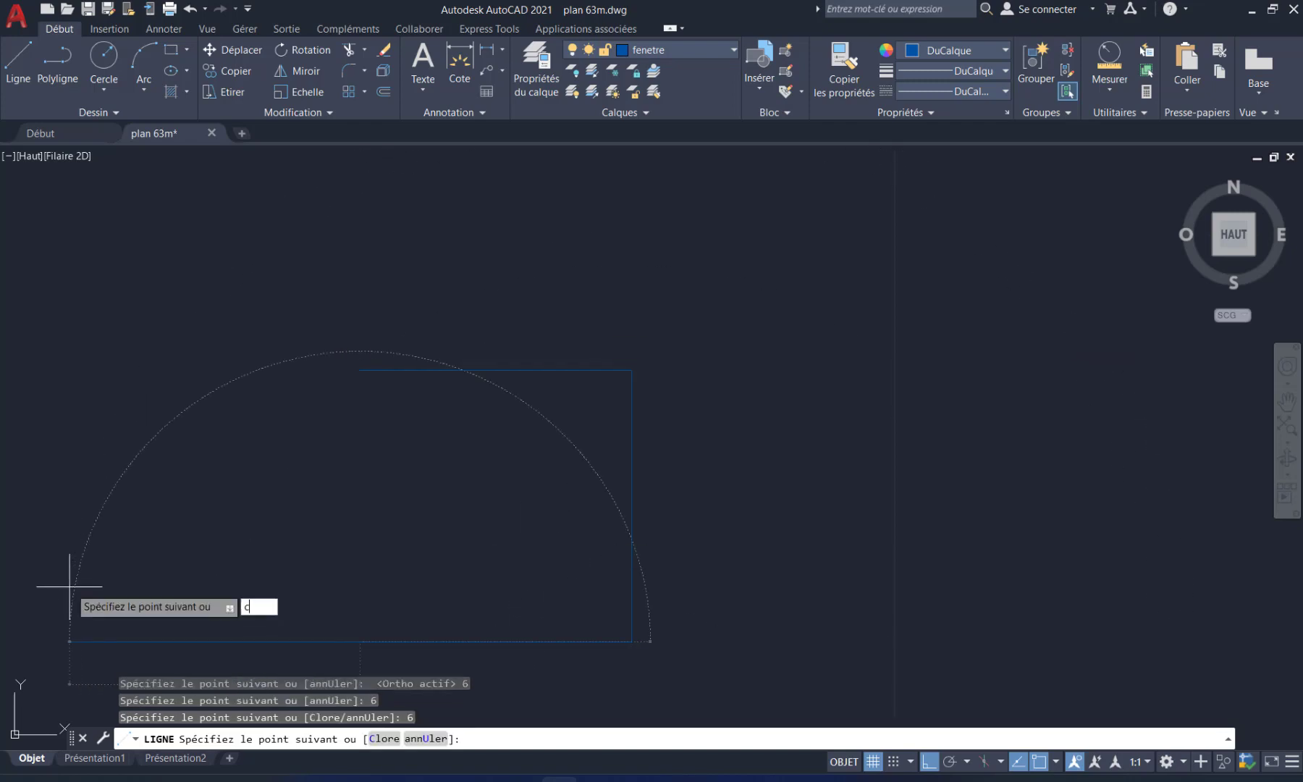
key(Return)
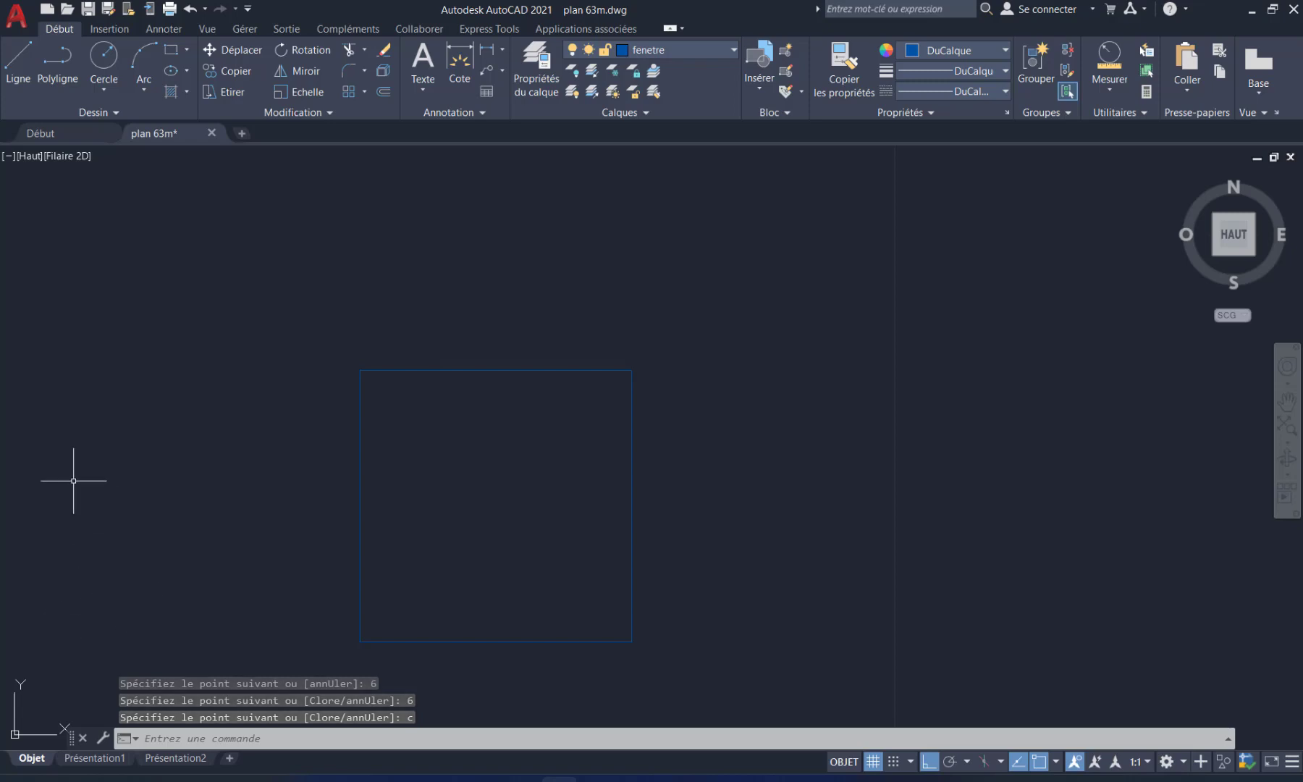
Step: Round the square's upper-right corner with a Fillet between its top and right sides, using the 0.5 radius
middle_drag(435, 475, 386, 406)
click(364, 69)
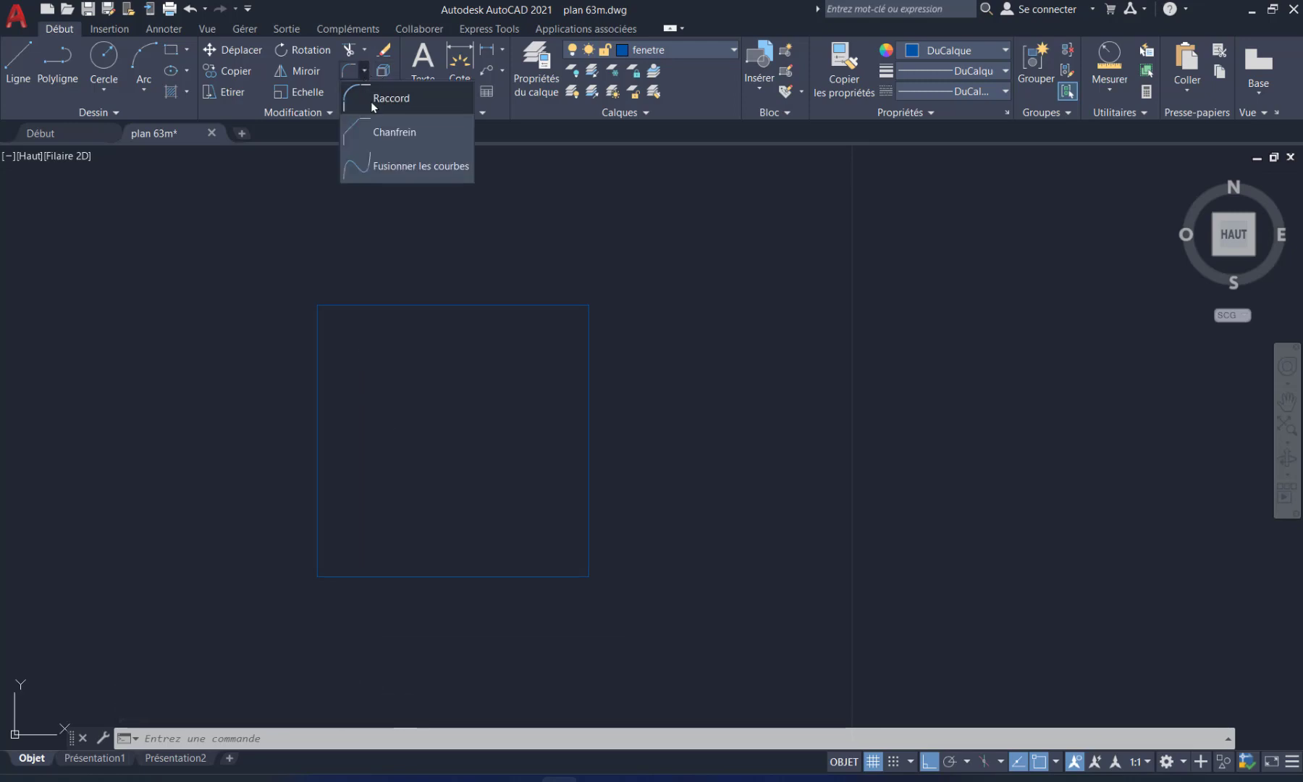
click(371, 102)
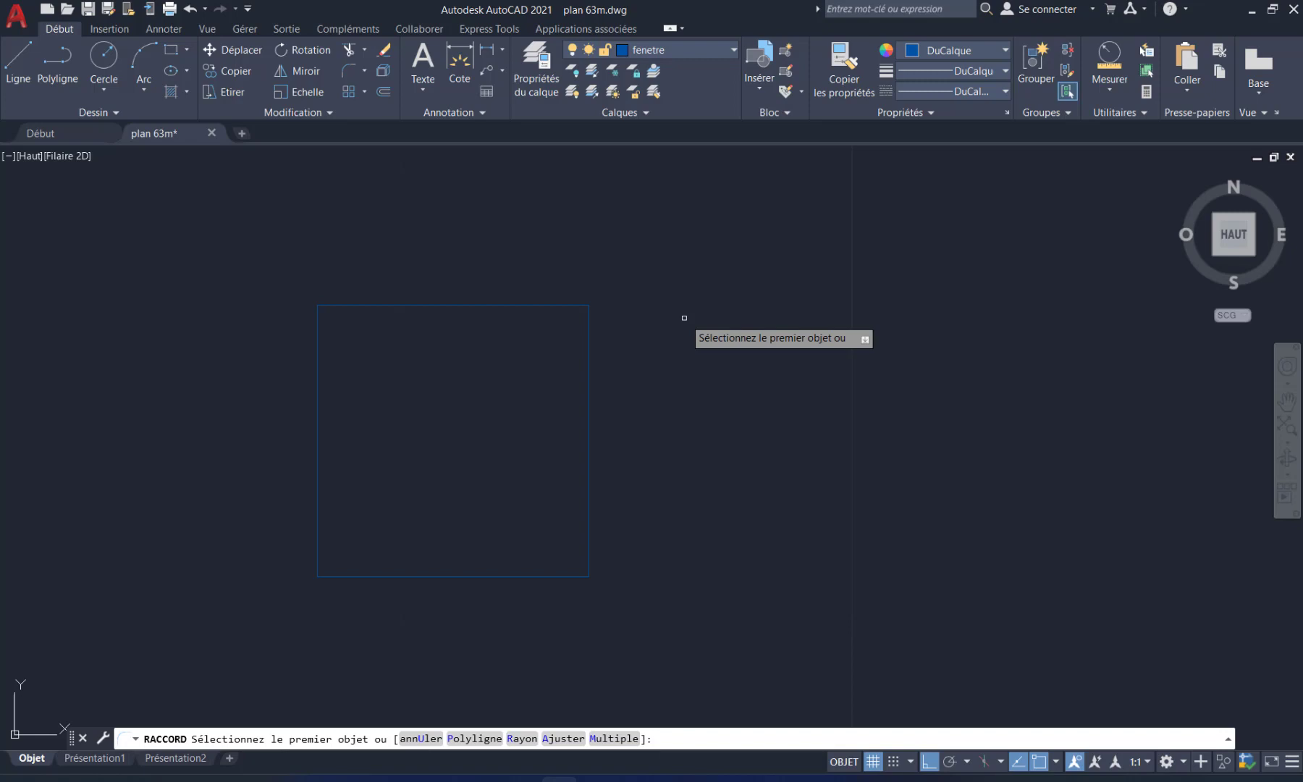
text(1)
key(Return)
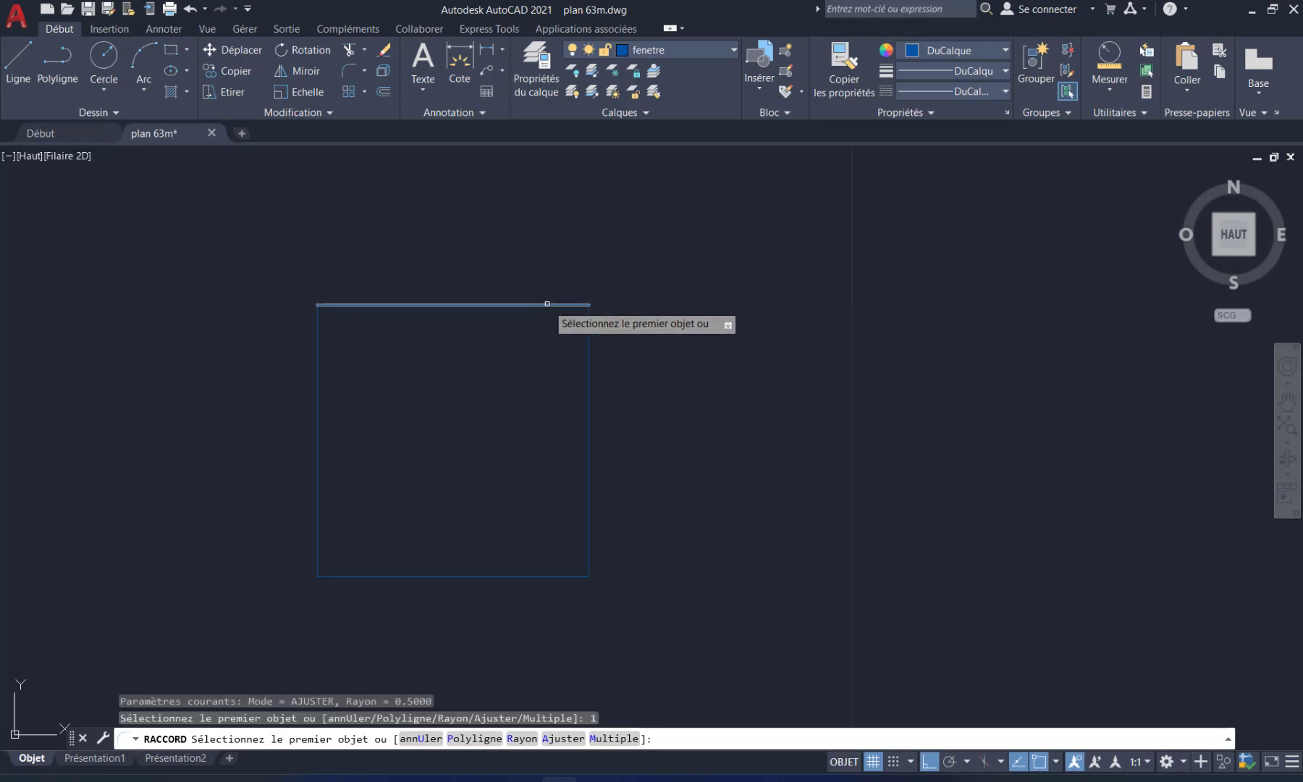
click(571, 306)
click(589, 342)
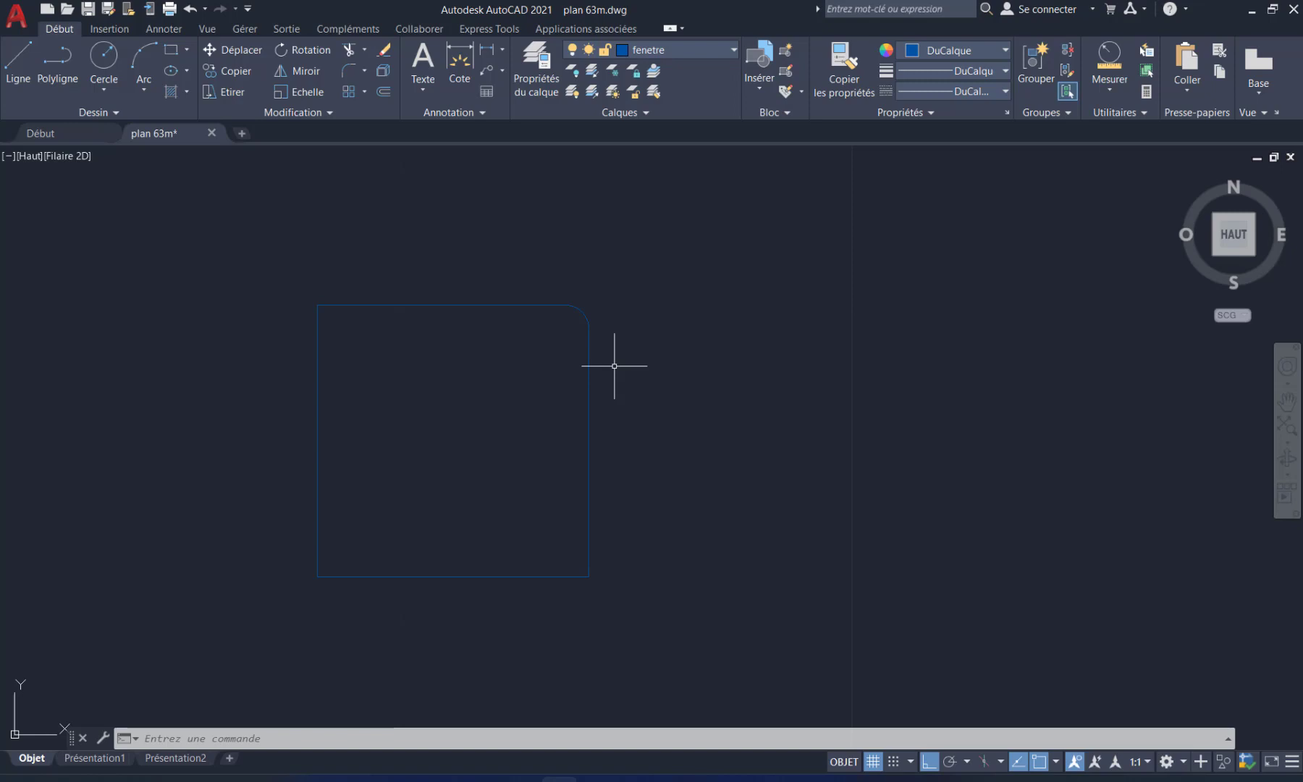
Step: Try a 0.5-radius Fillet on the square's lower-left corner and undo it
click(365, 70)
click(376, 102)
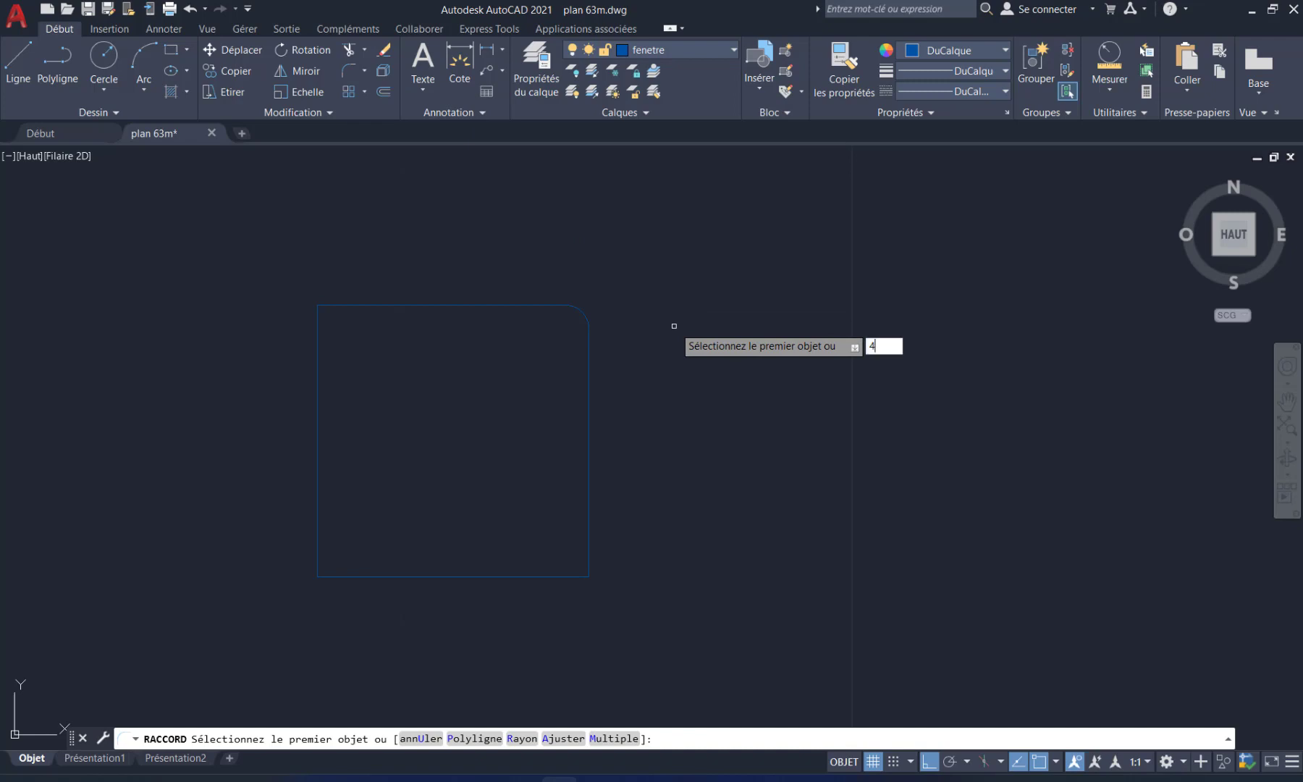
text(4)
key(Return)
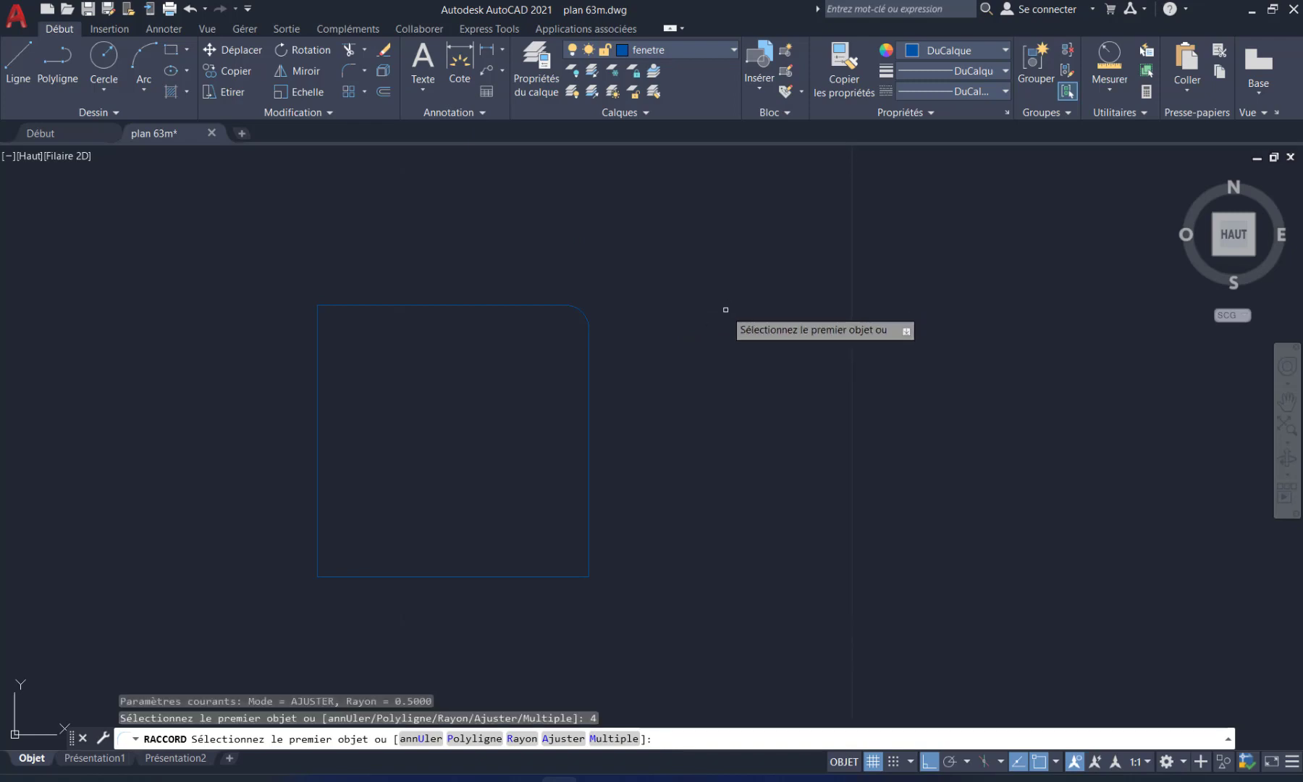
click(318, 563)
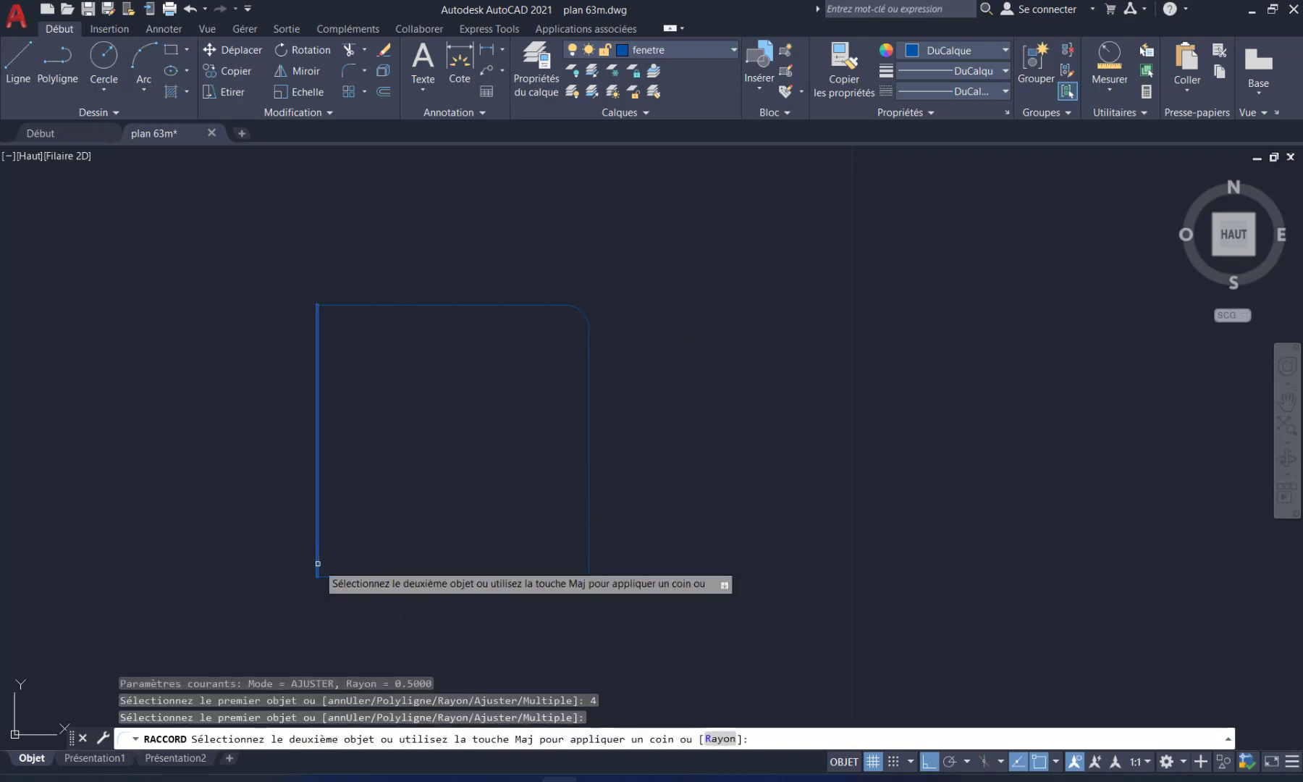
click(356, 577)
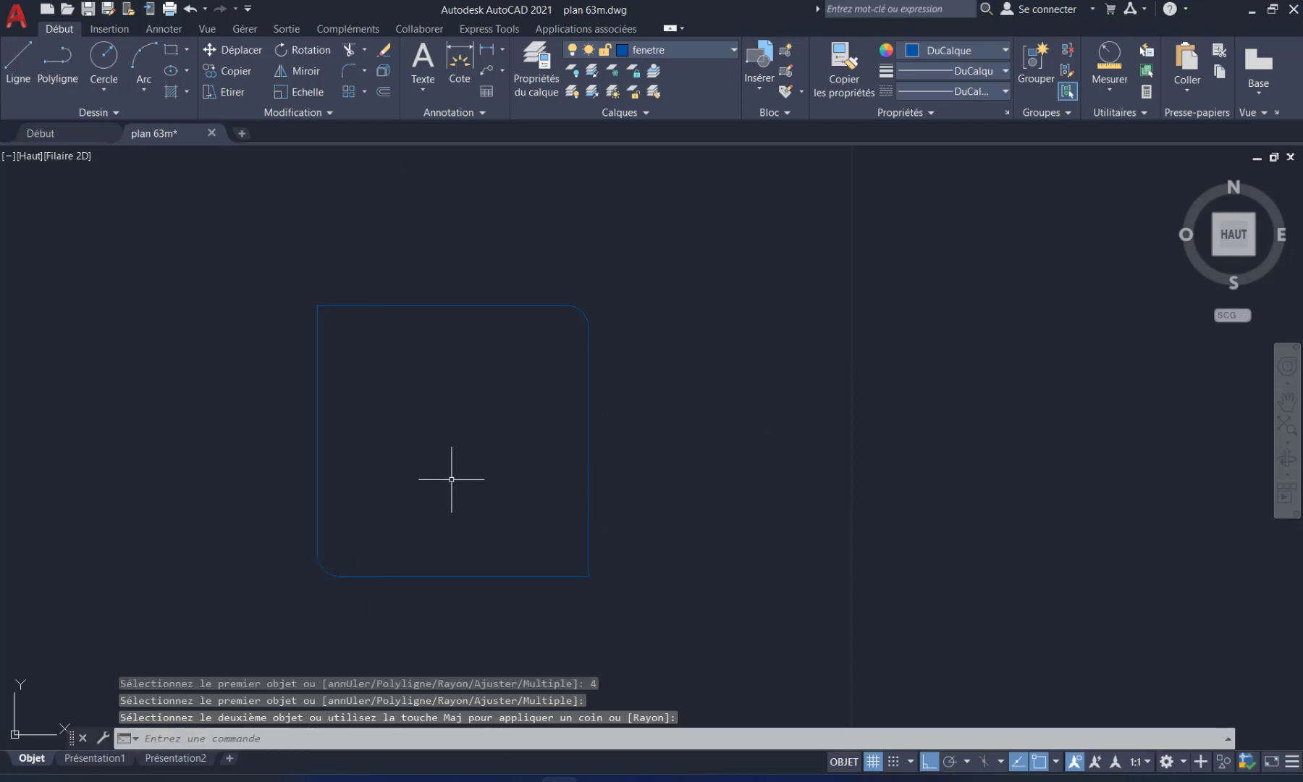
key(ctrl+z)
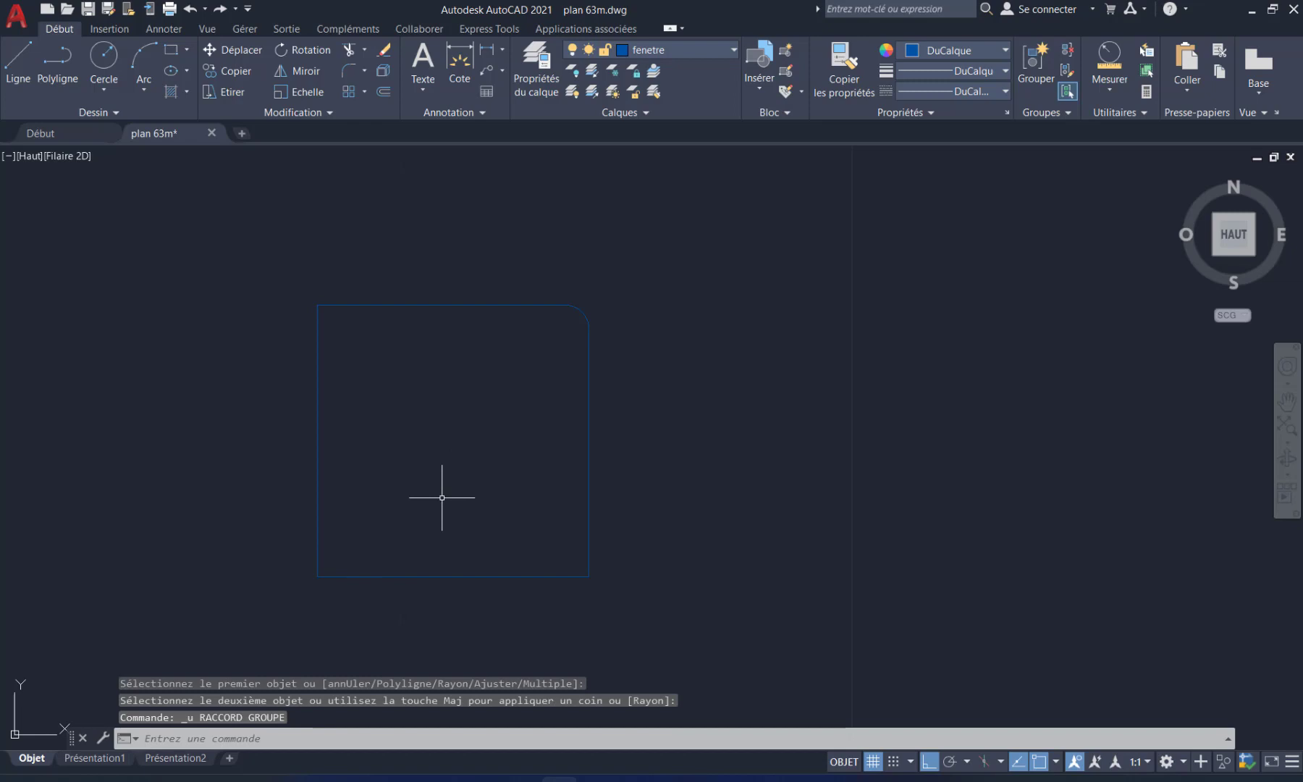
Step: Try a Fillet with radius 4 on the square's lower-left corner, between the left and bottom sides, and undo it
click(364, 71)
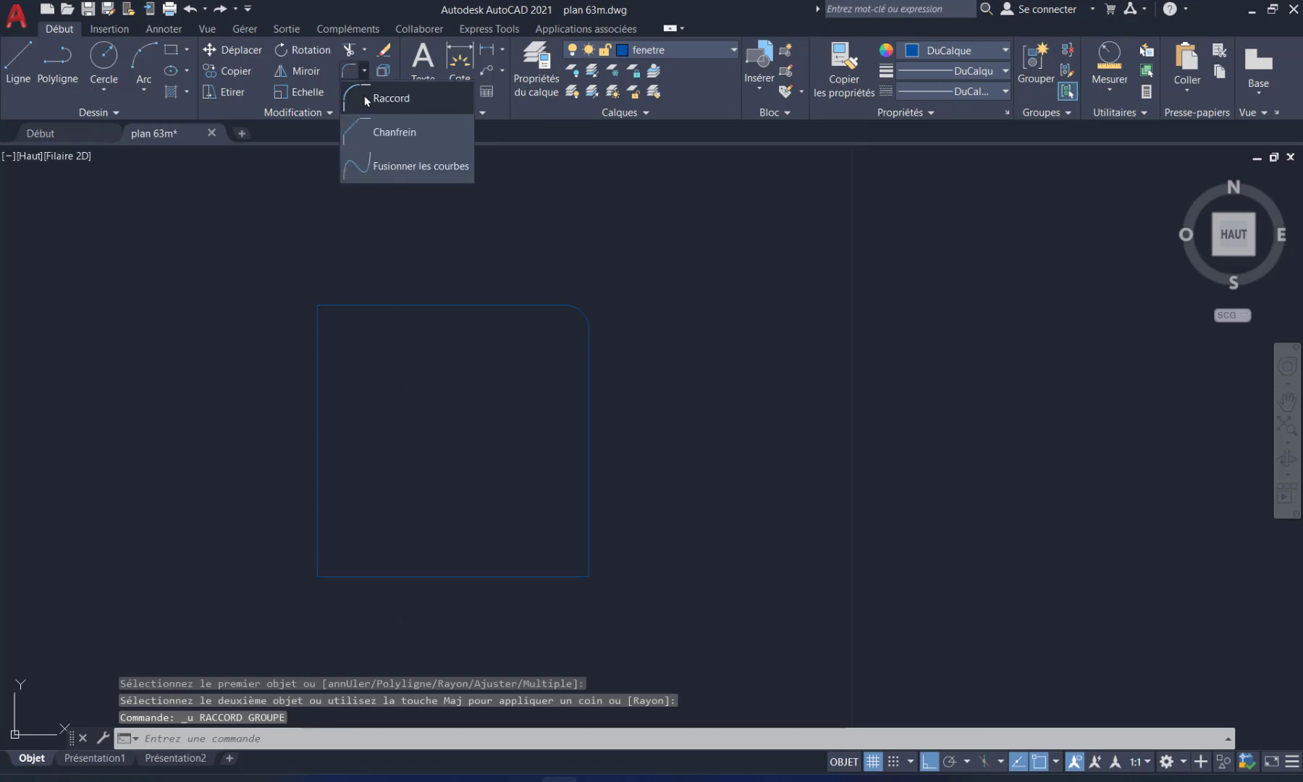
click(383, 99)
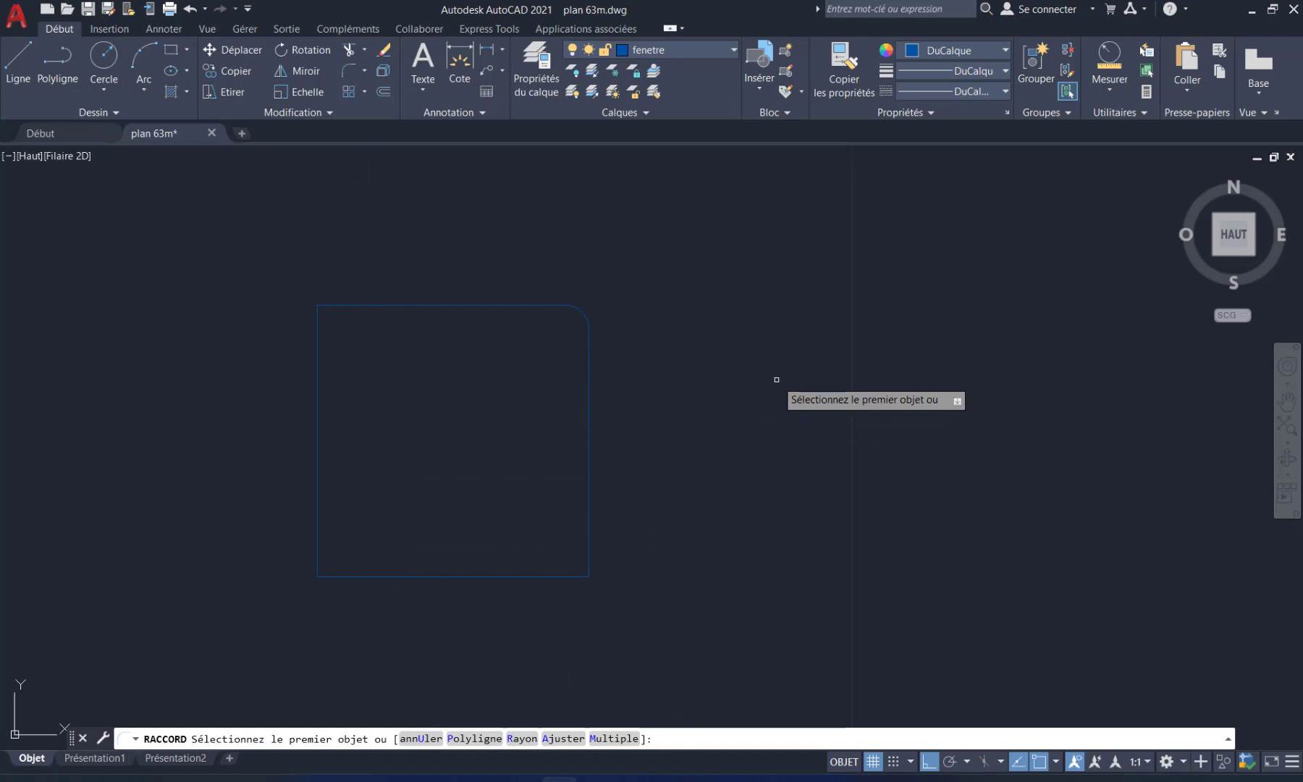
click(533, 739)
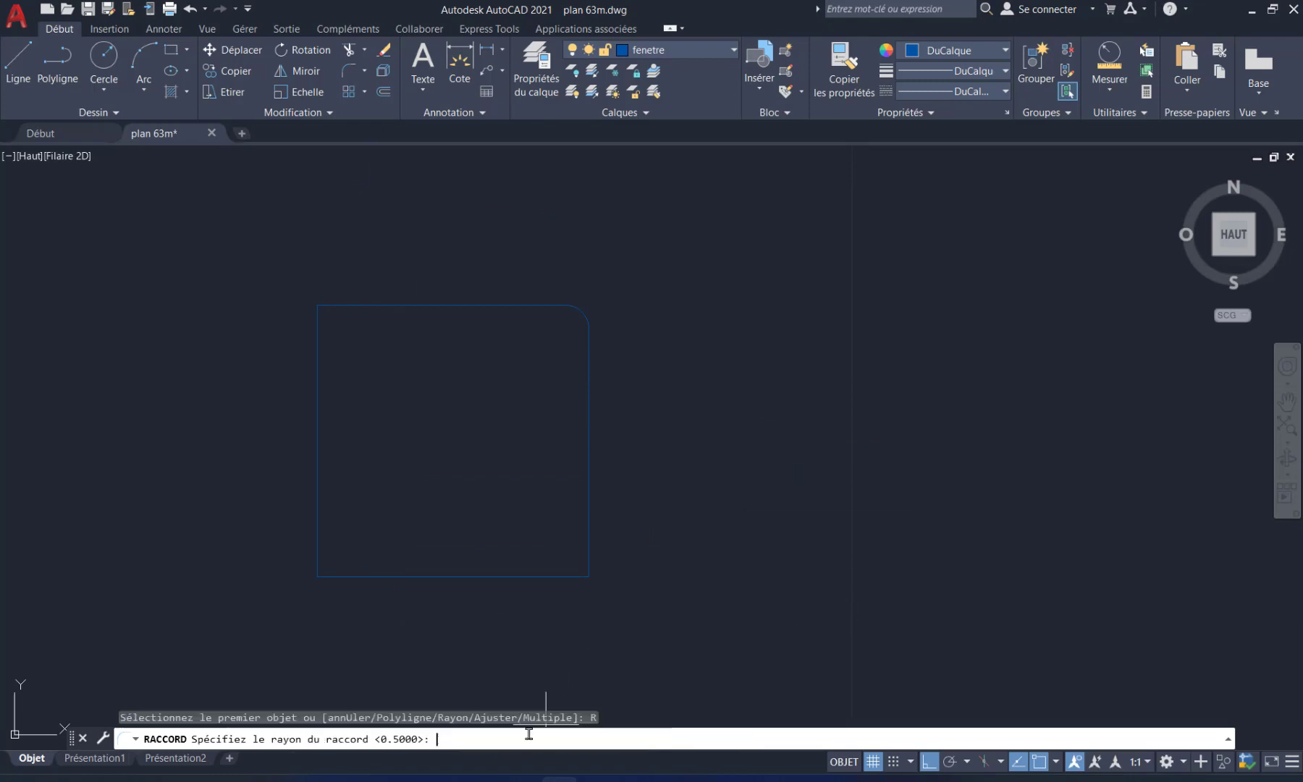
text(4)
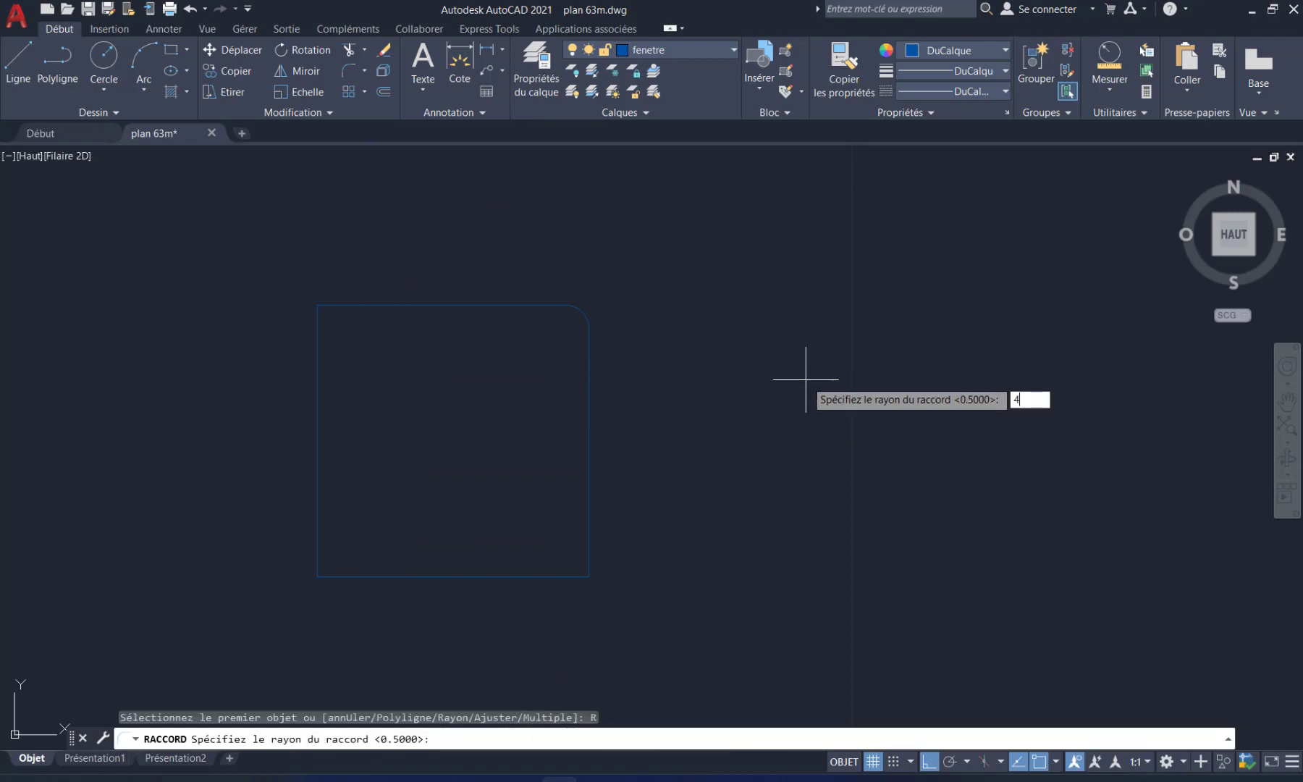
key(Return)
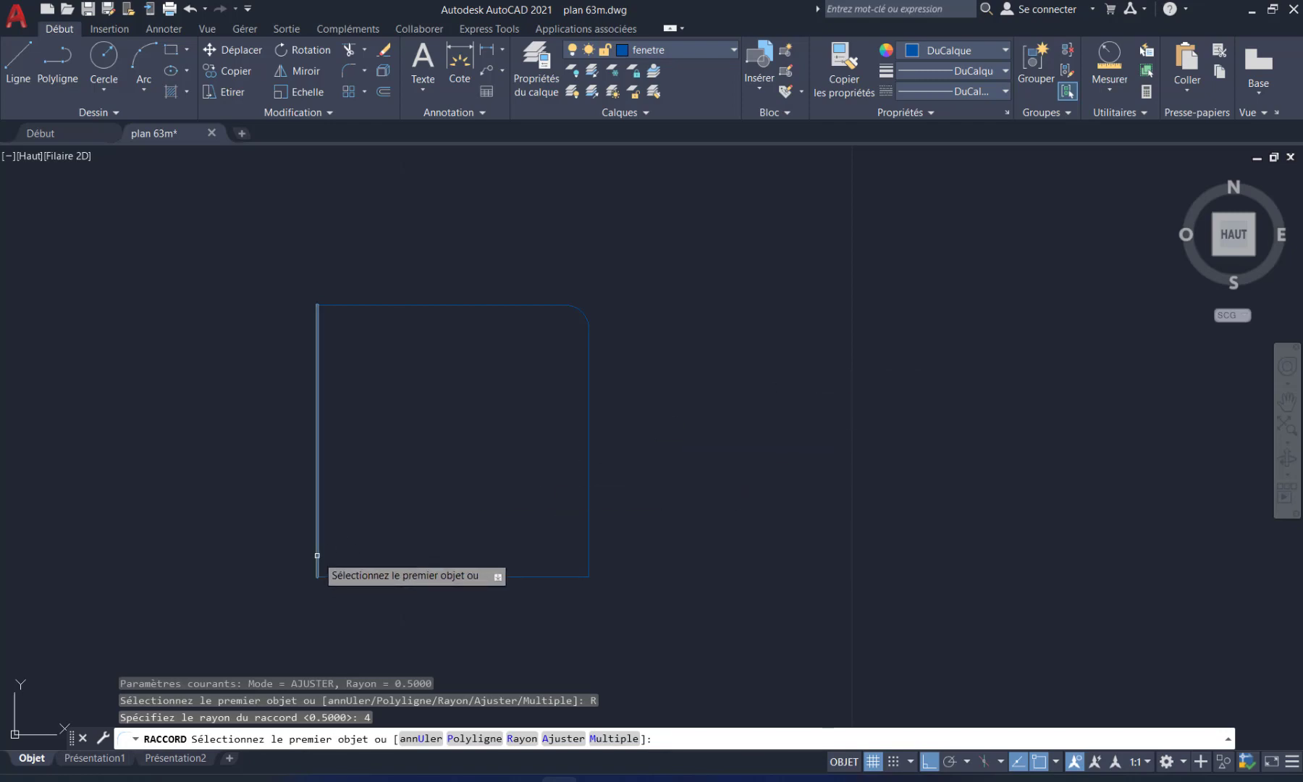
click(317, 555)
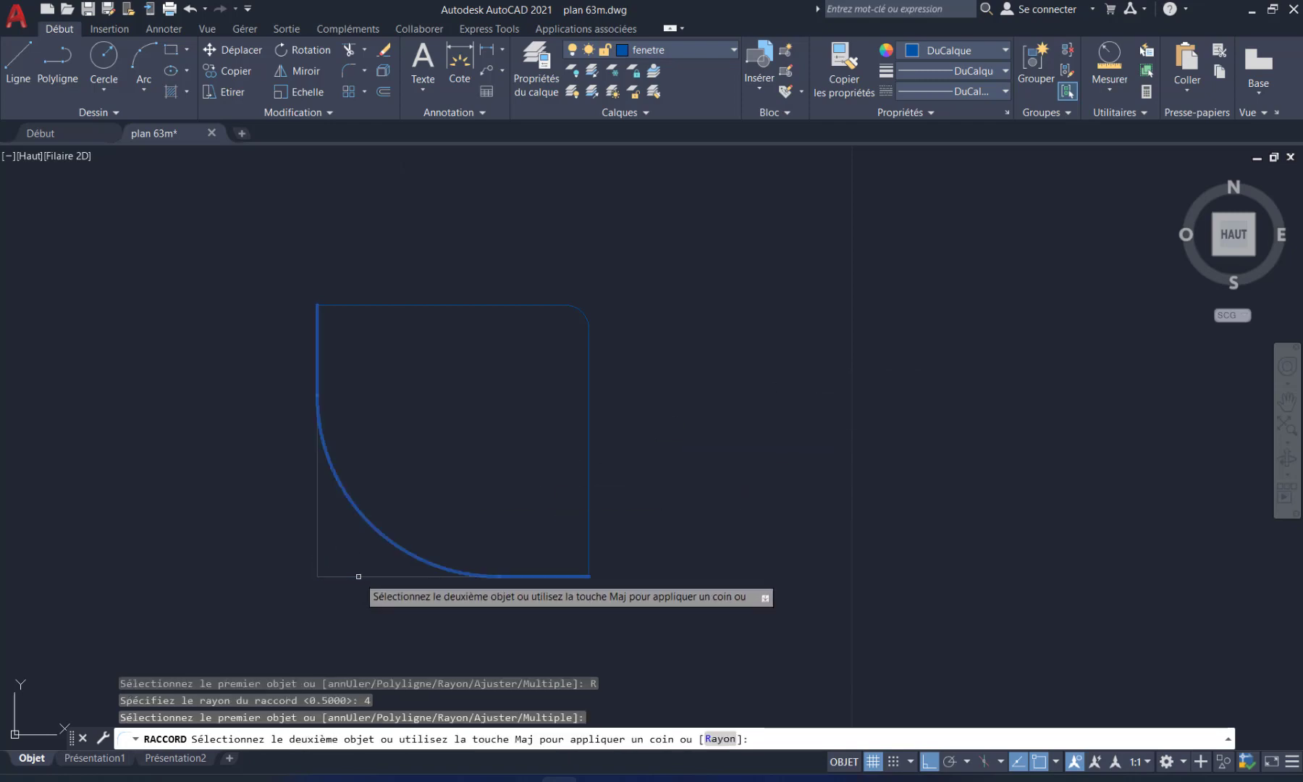
click(358, 577)
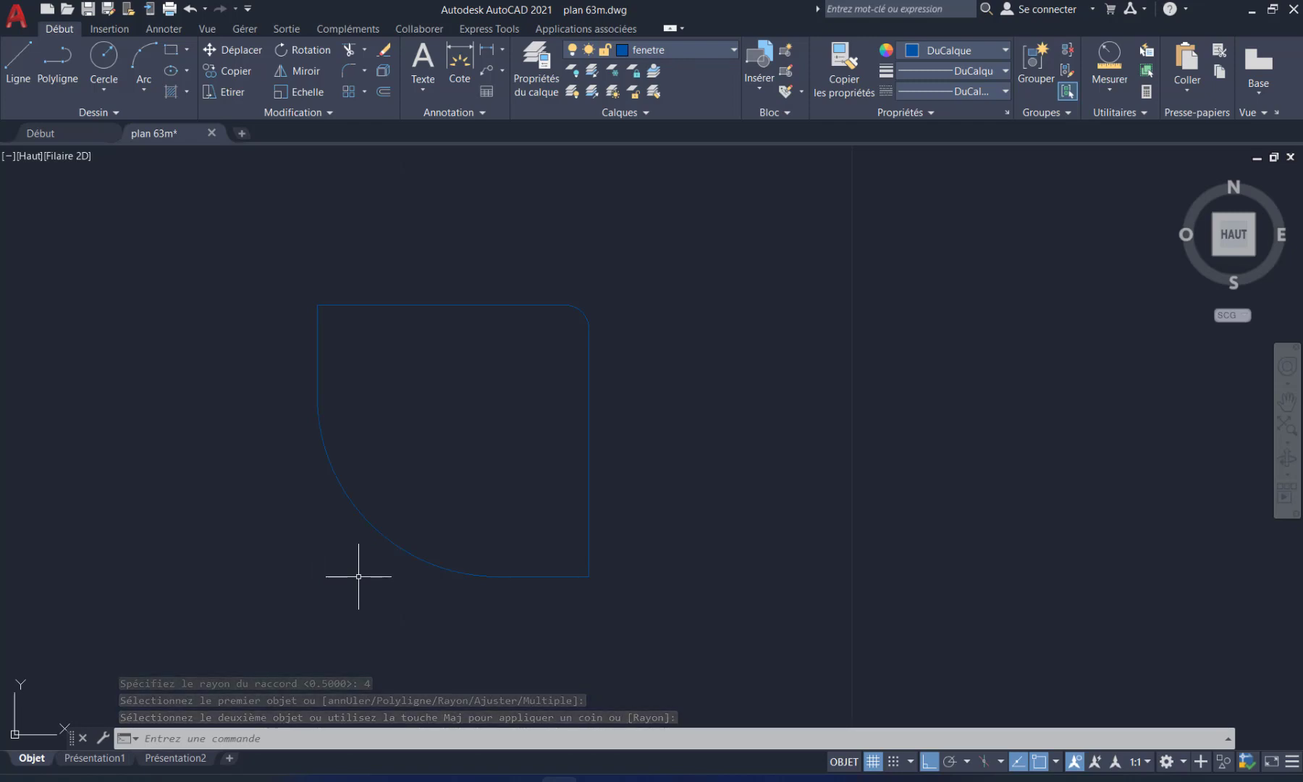
key(ctrl+z)
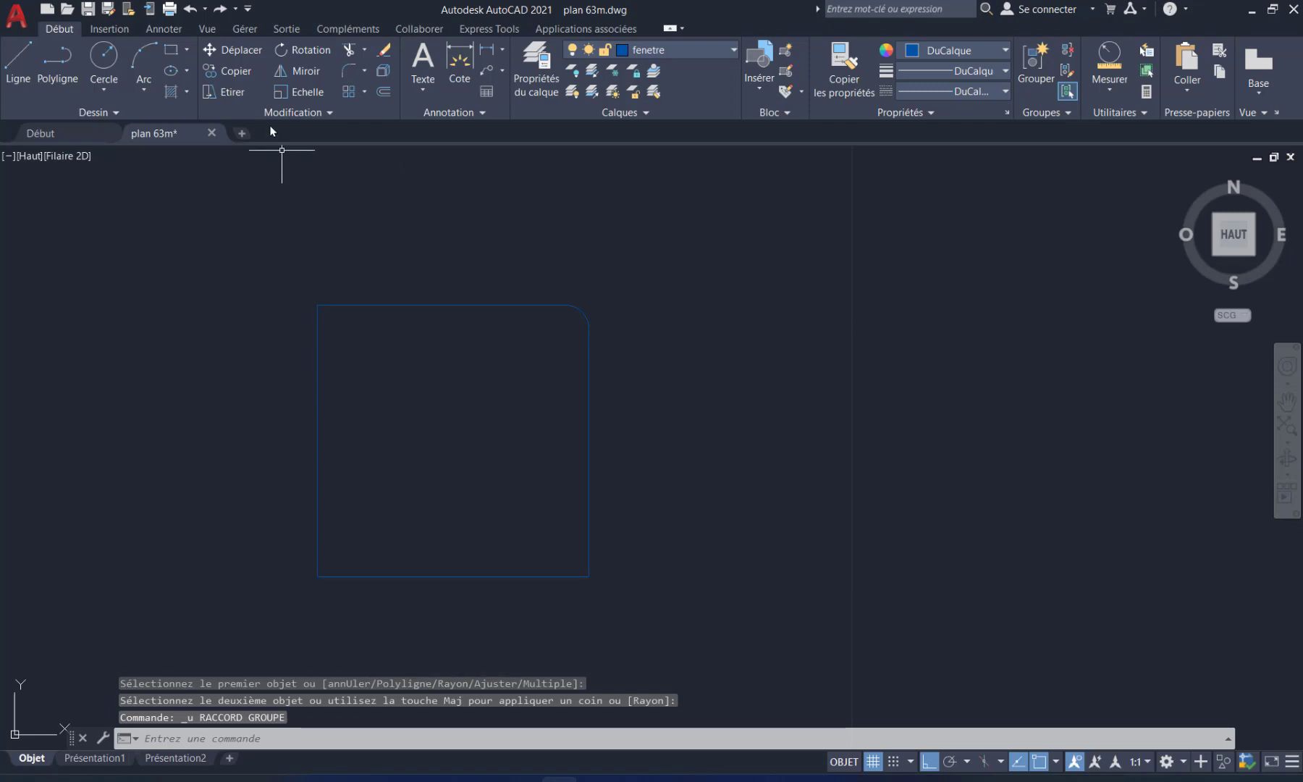
Step: Try a Fillet with radius 6 on the square's lower-left corner, between the left and bottom sides, and undo it
click(348, 74)
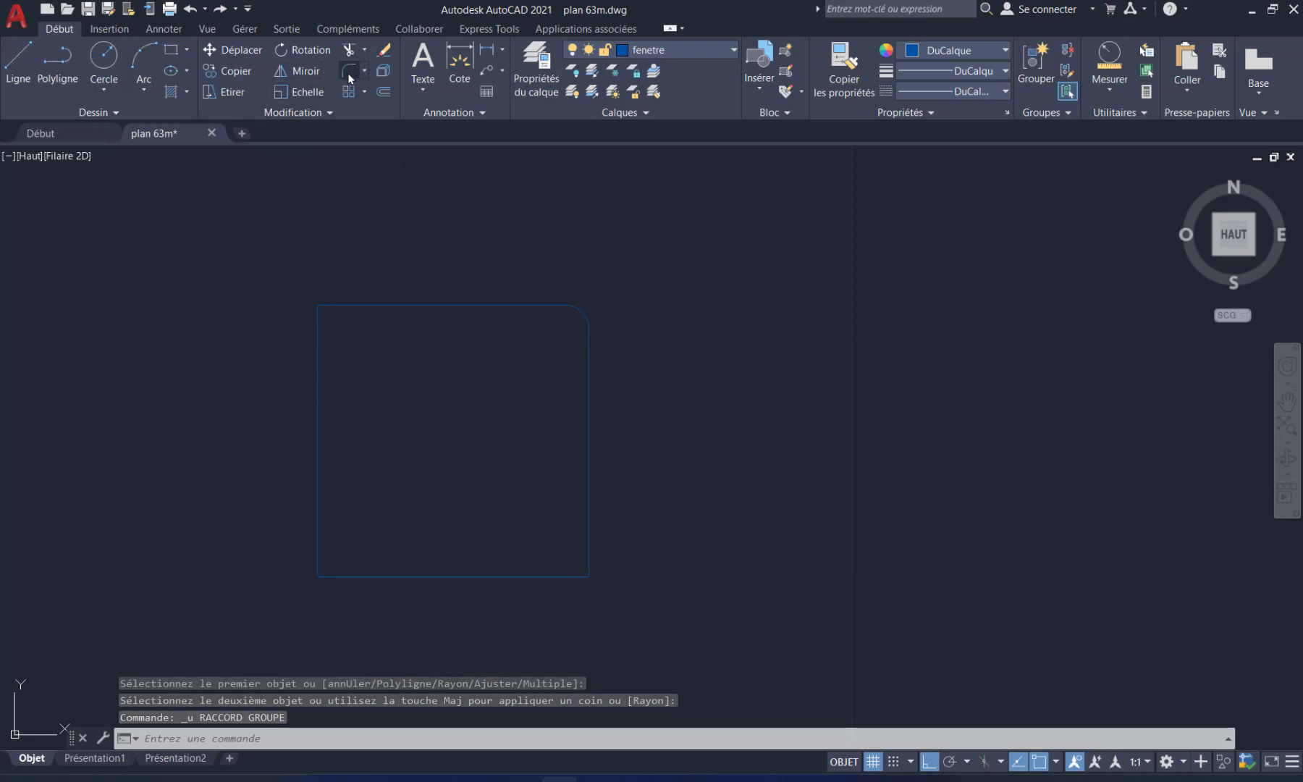
click(519, 738)
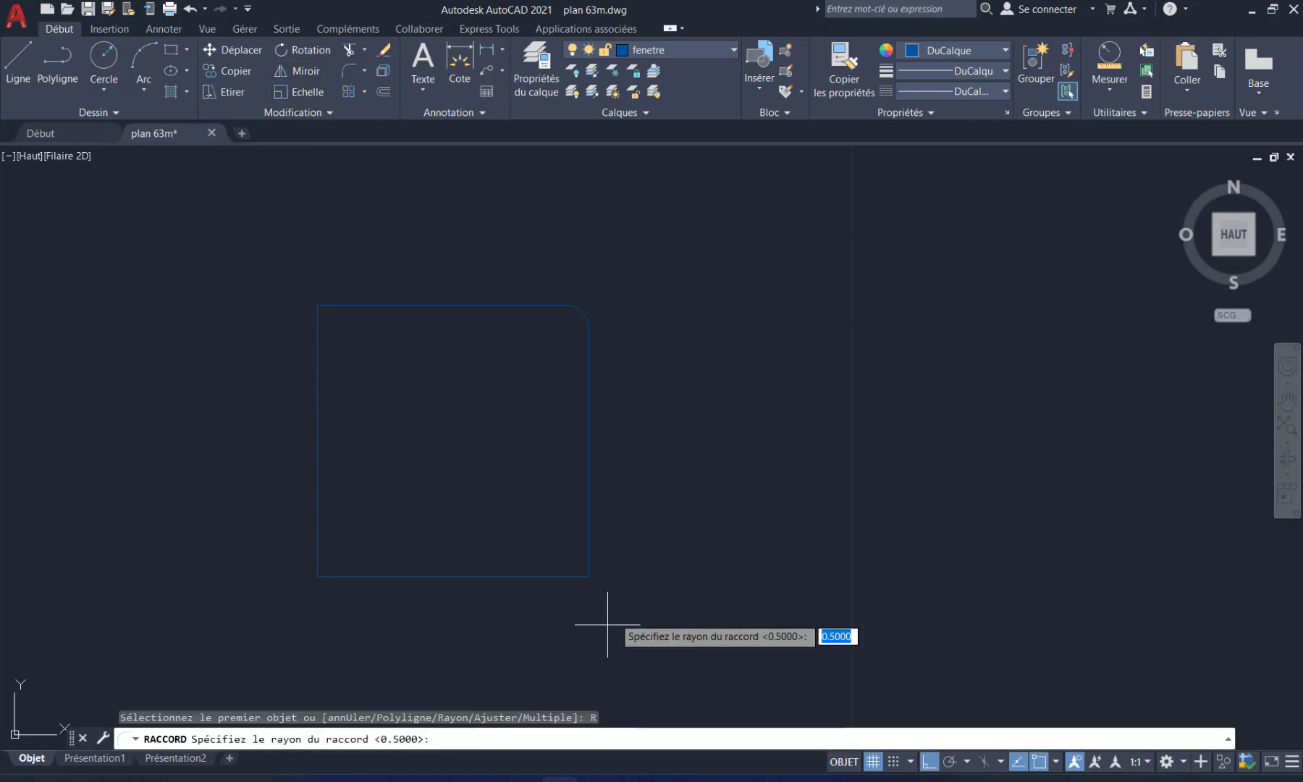
text(6)
key(Return)
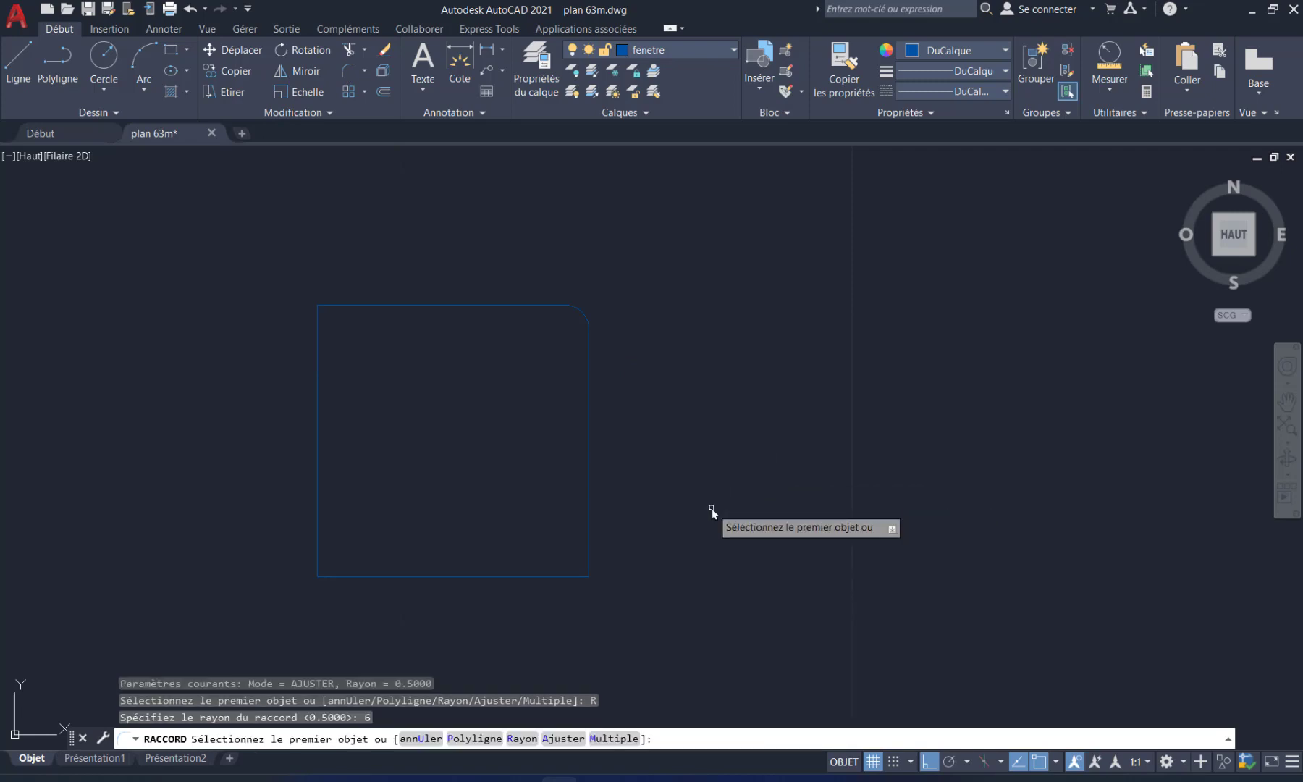
click(314, 508)
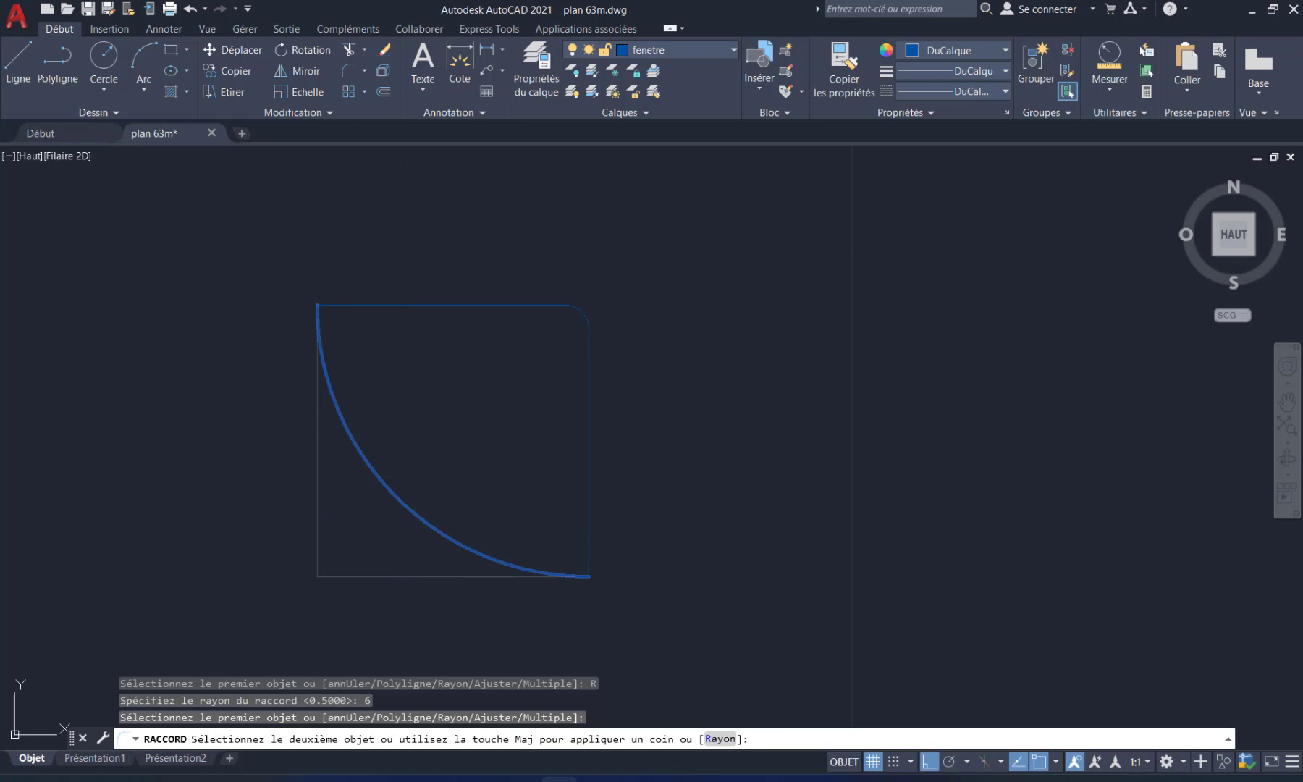
click(404, 575)
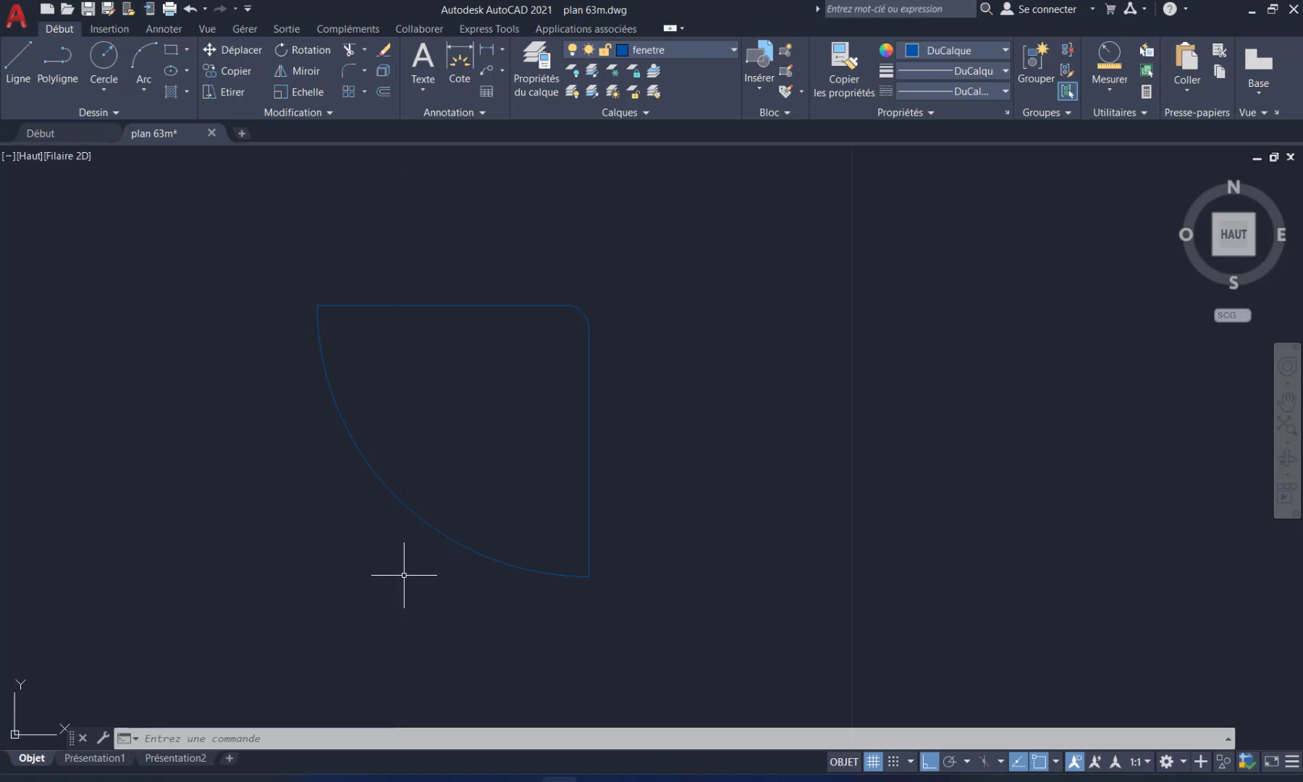
key(ctrl+z)
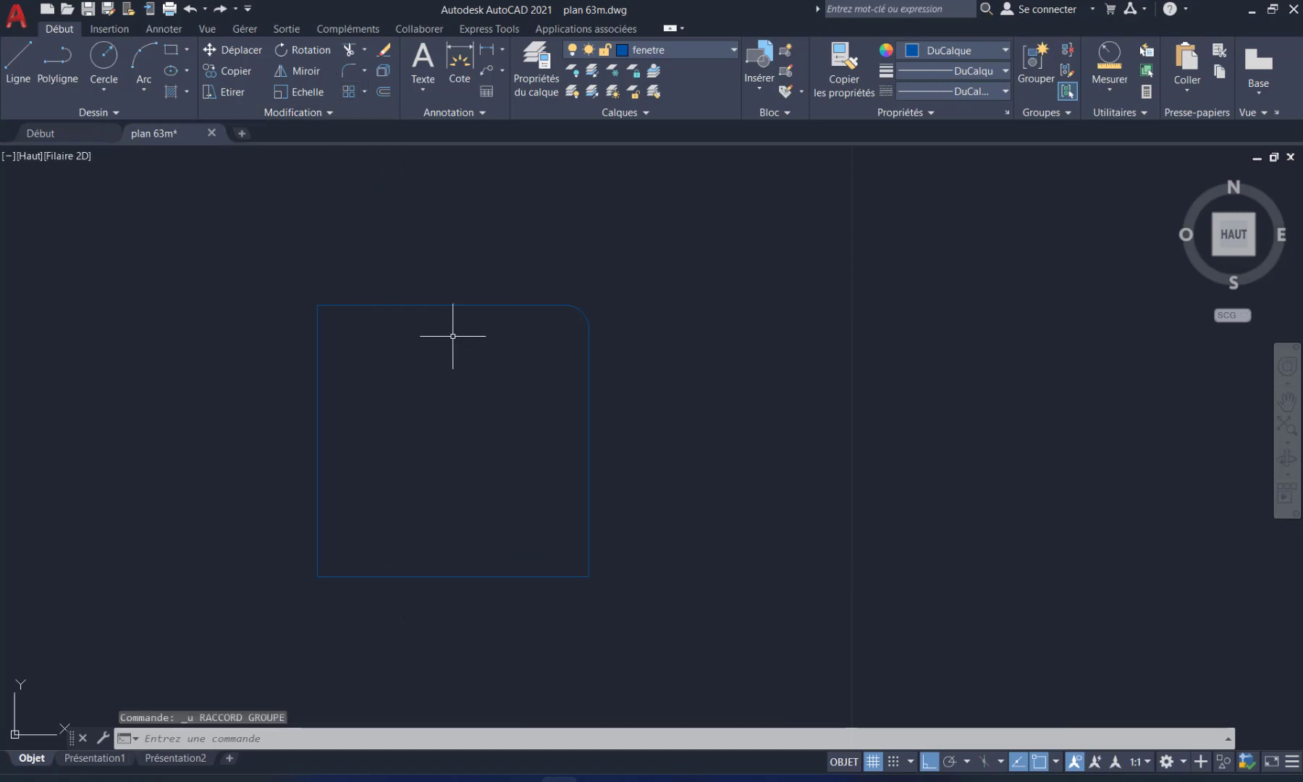
middle_drag(451, 340, 391, 335)
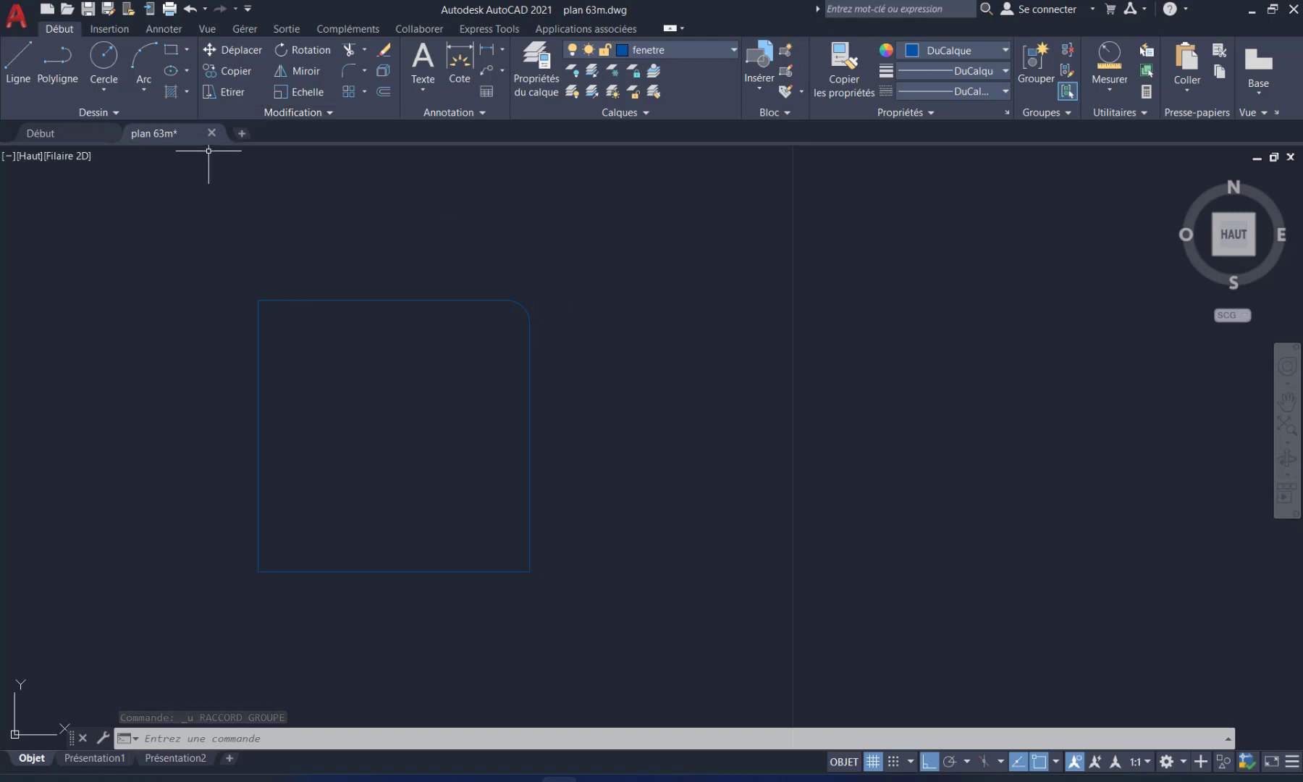
mouse_move(782, 778)
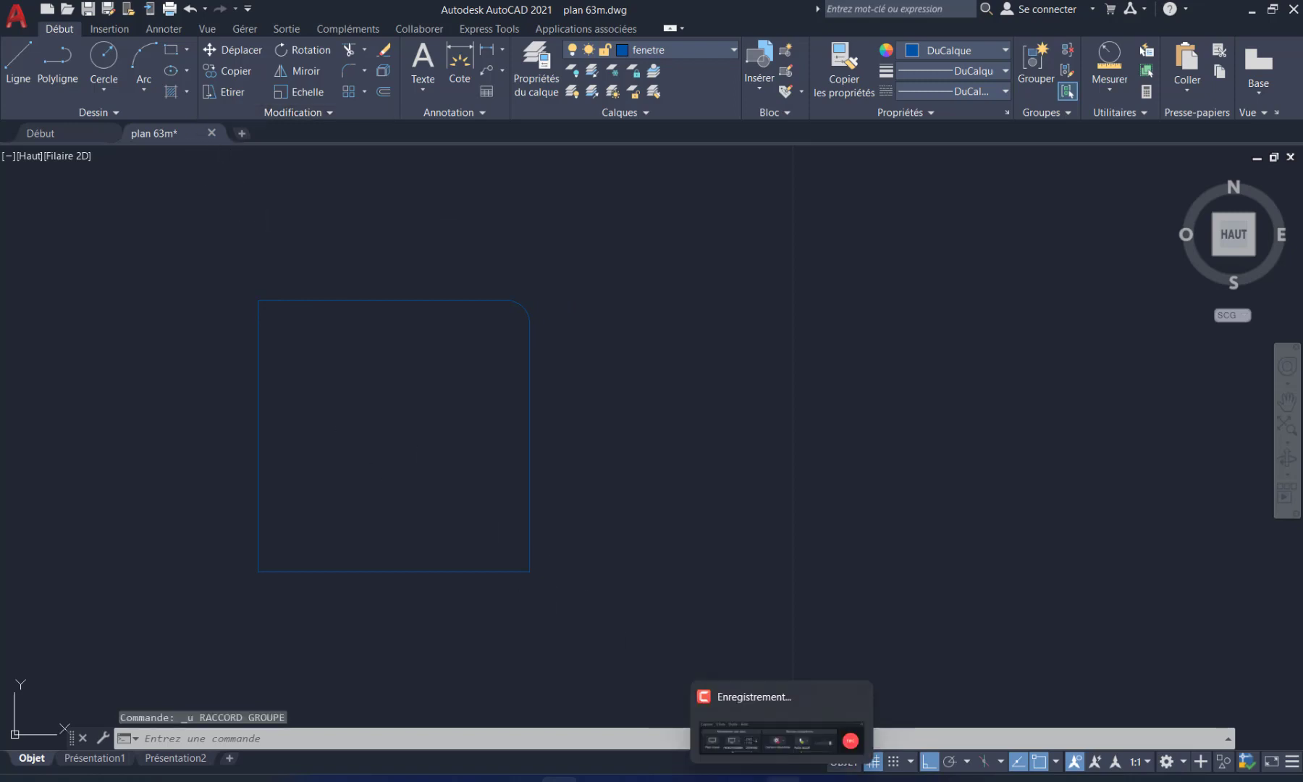
click(781, 739)
click(809, 370)
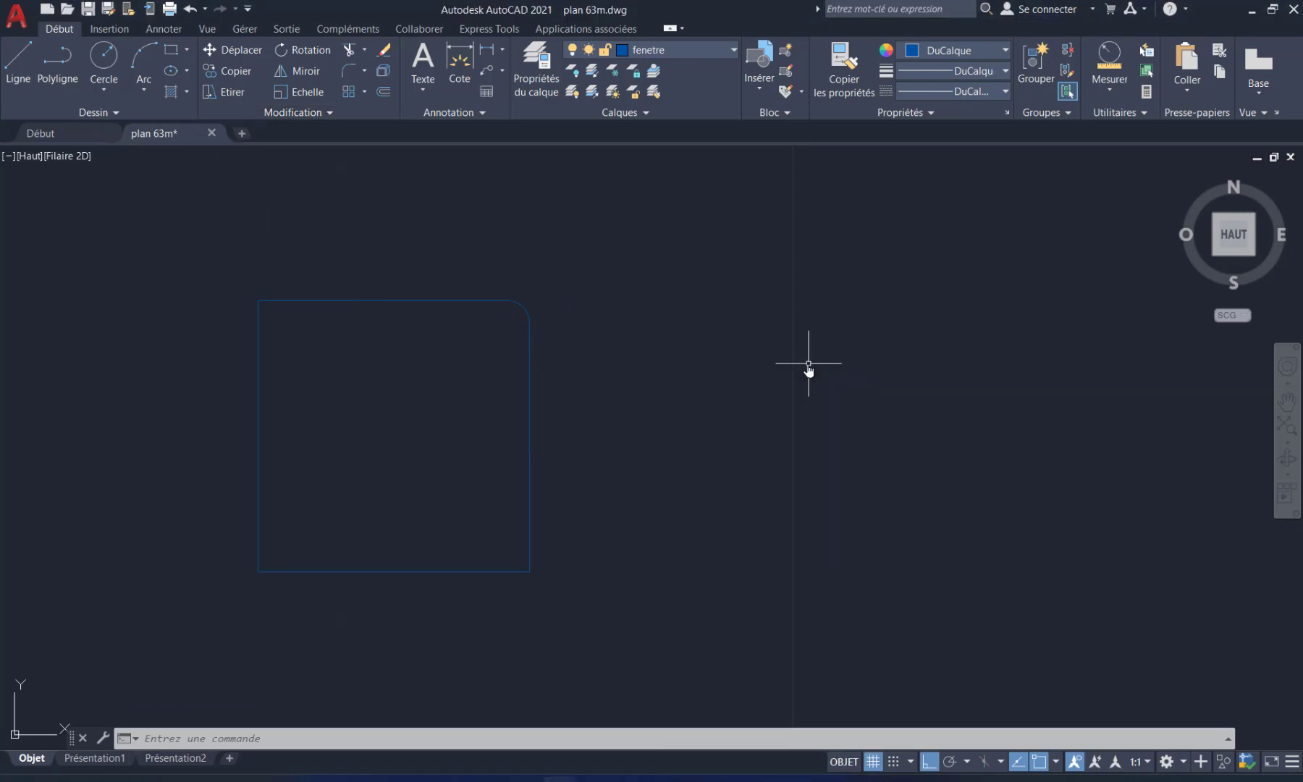
Step: Undo the remaining Fillet on the square's upper-right corner
middle_drag(471, 355, 445, 358)
click(576, 284)
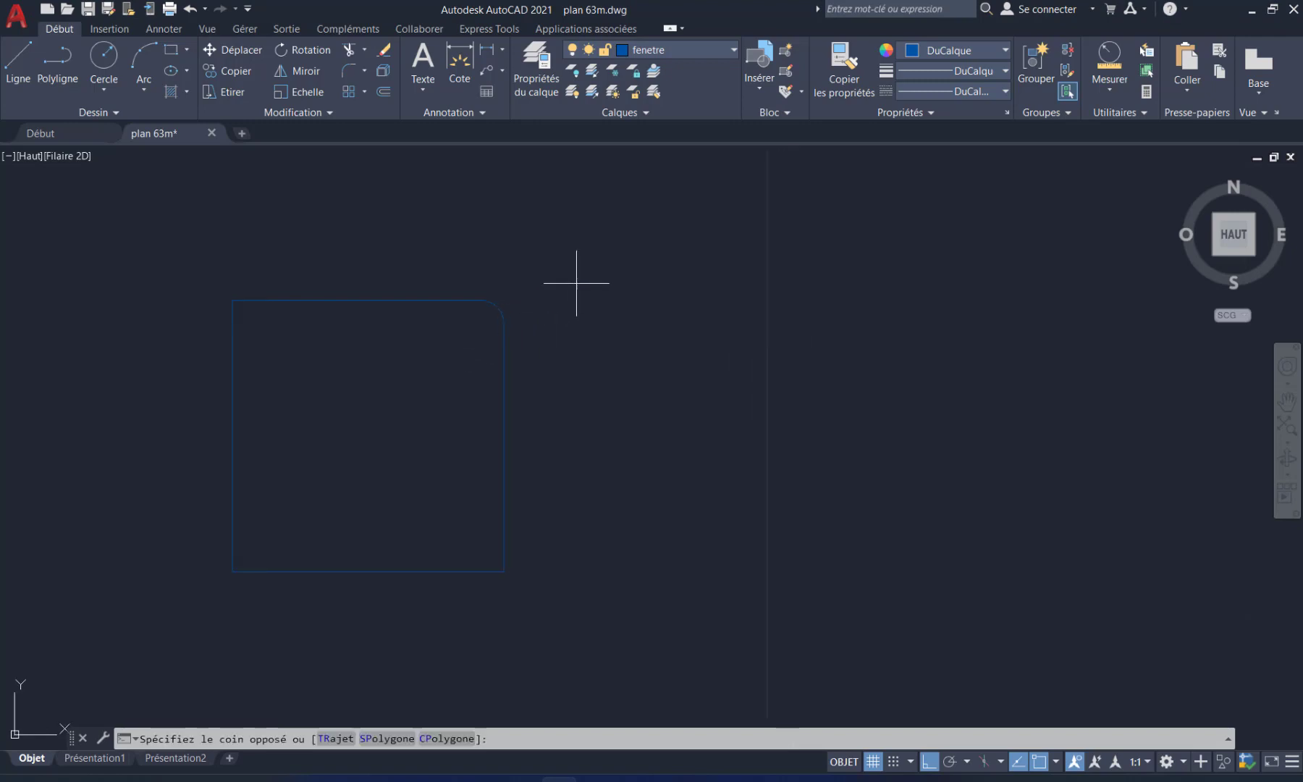
key(Escape)
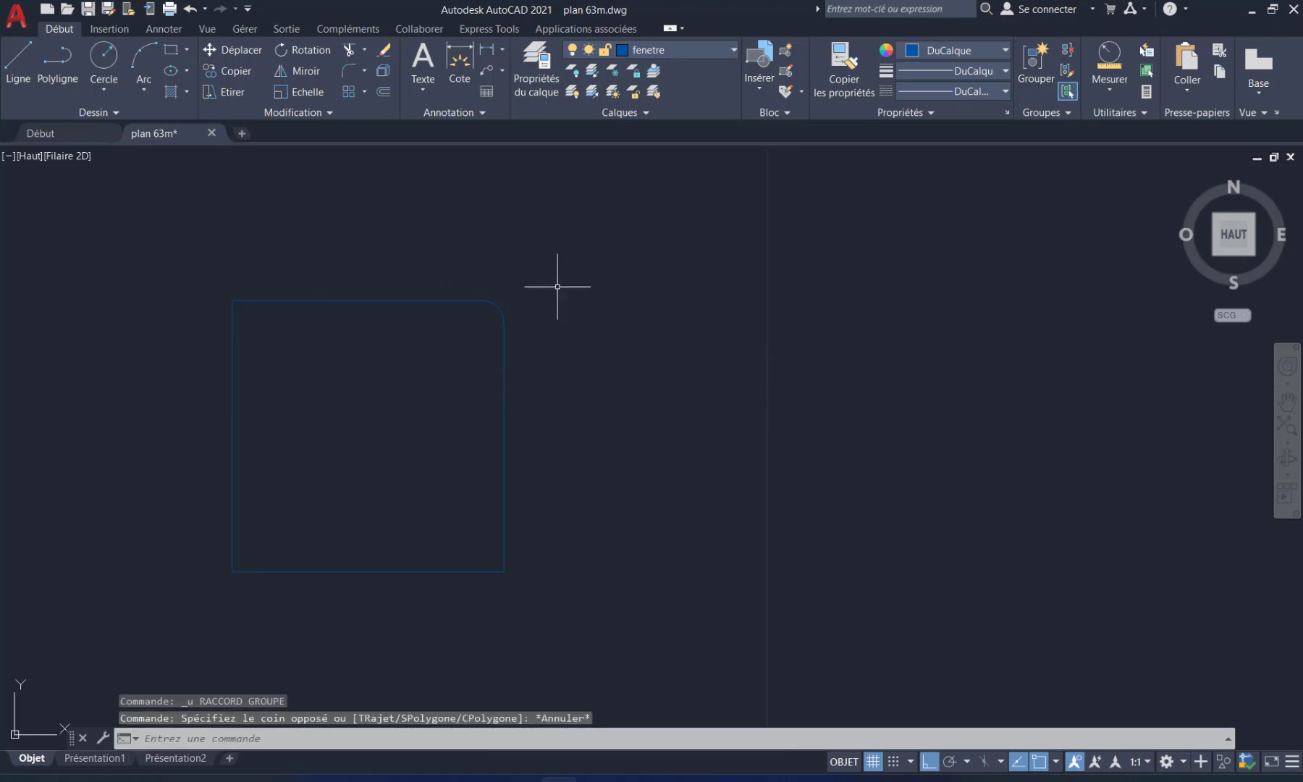
key(ctrl+z)
key(ctrl+z)
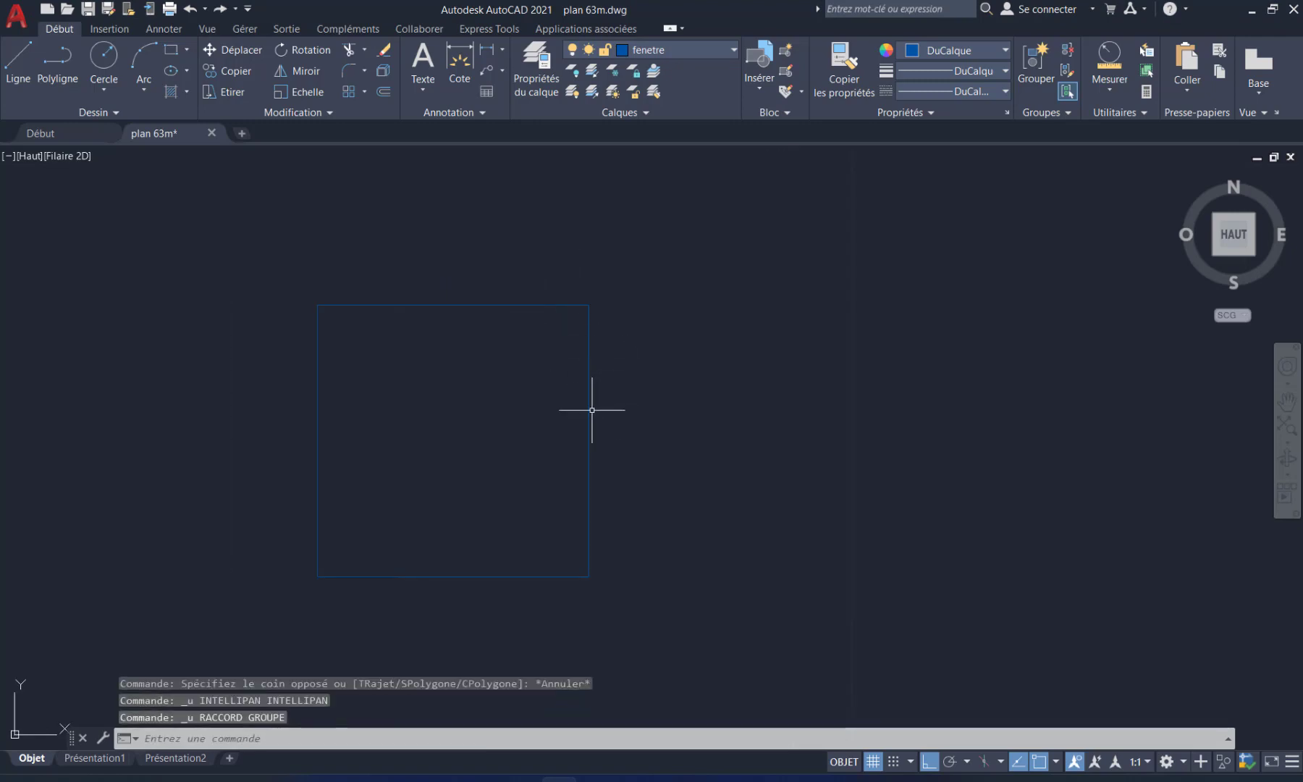
Step: Check the object type of the square's right side, then select its right and top sides individually and clear the selection
scroll(592, 410, down, 2)
scroll(532, 451, up, 4)
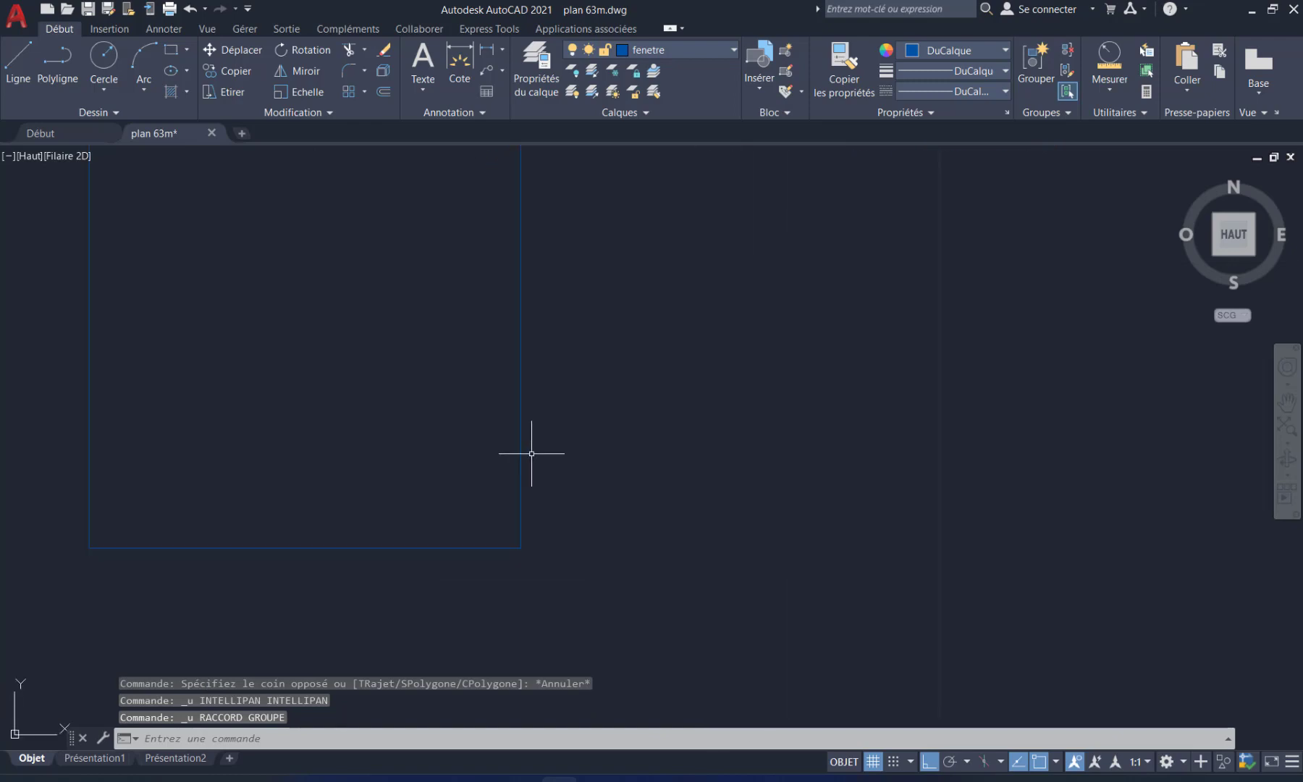
scroll(531, 453, down, 2)
mouse_move(520, 425)
middle_down()
mouse_move(506, 404)
mouse_move(536, 444)
middle_up()
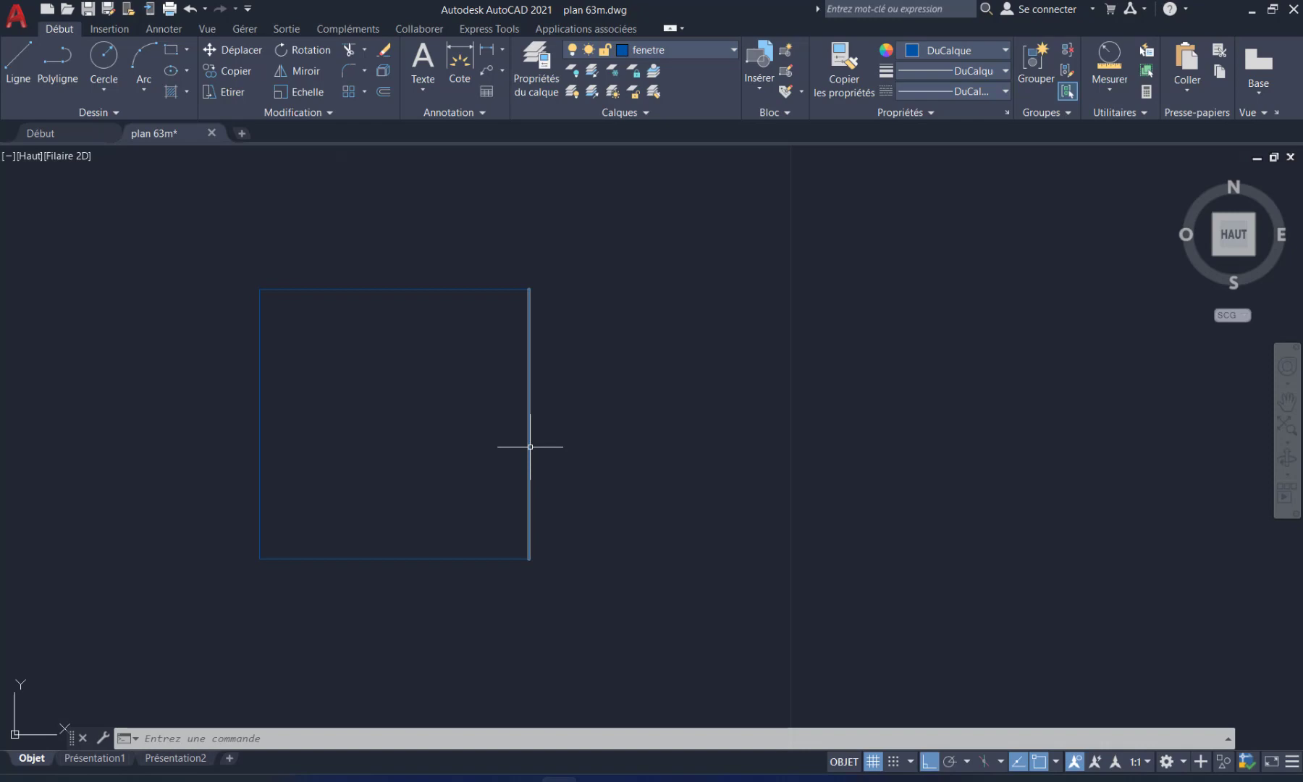
mouse_move(530, 447)
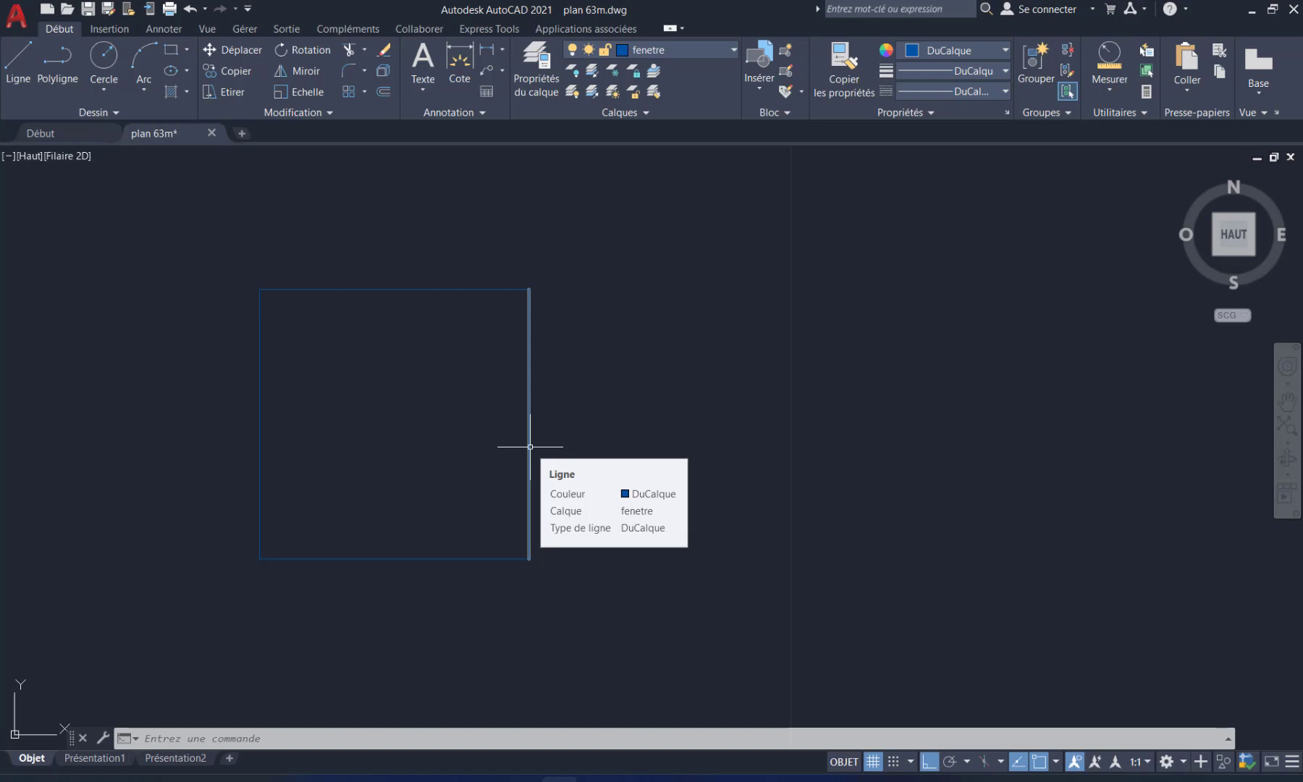
key(Escape)
key(Escape)
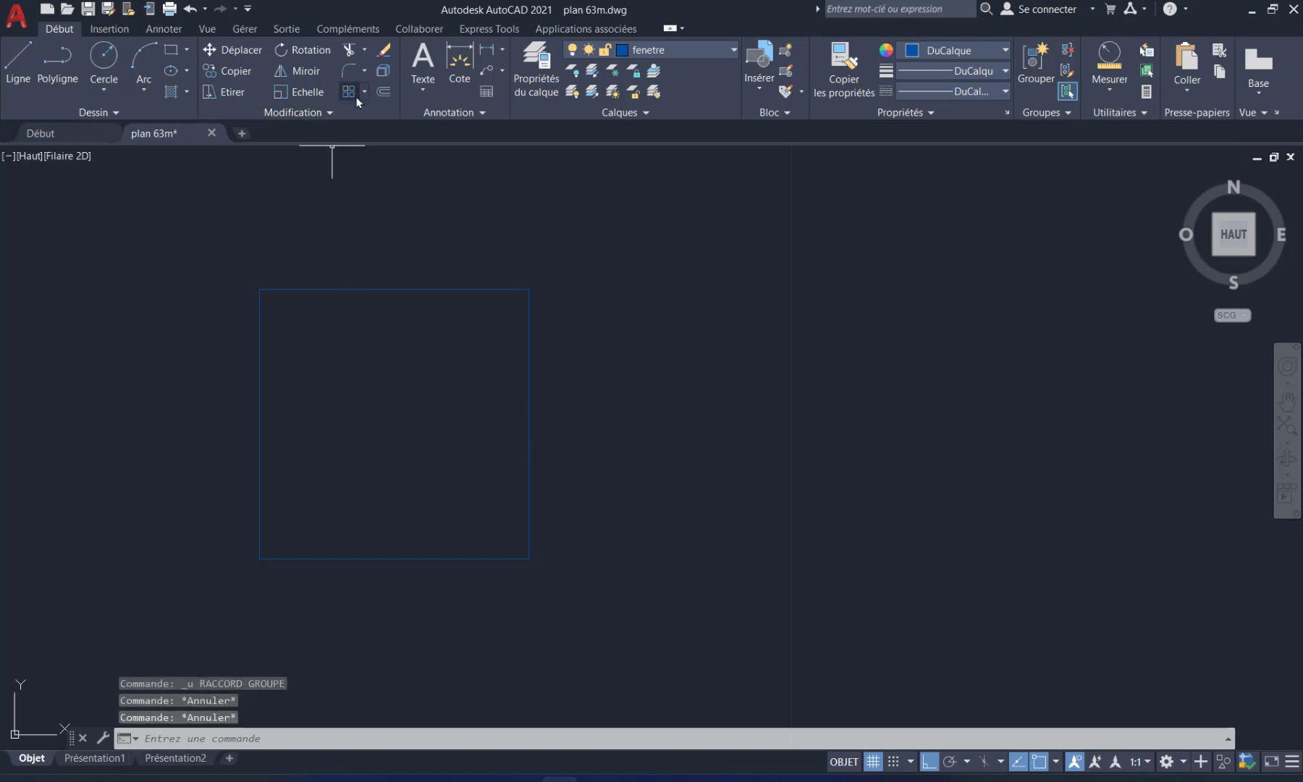
click(531, 369)
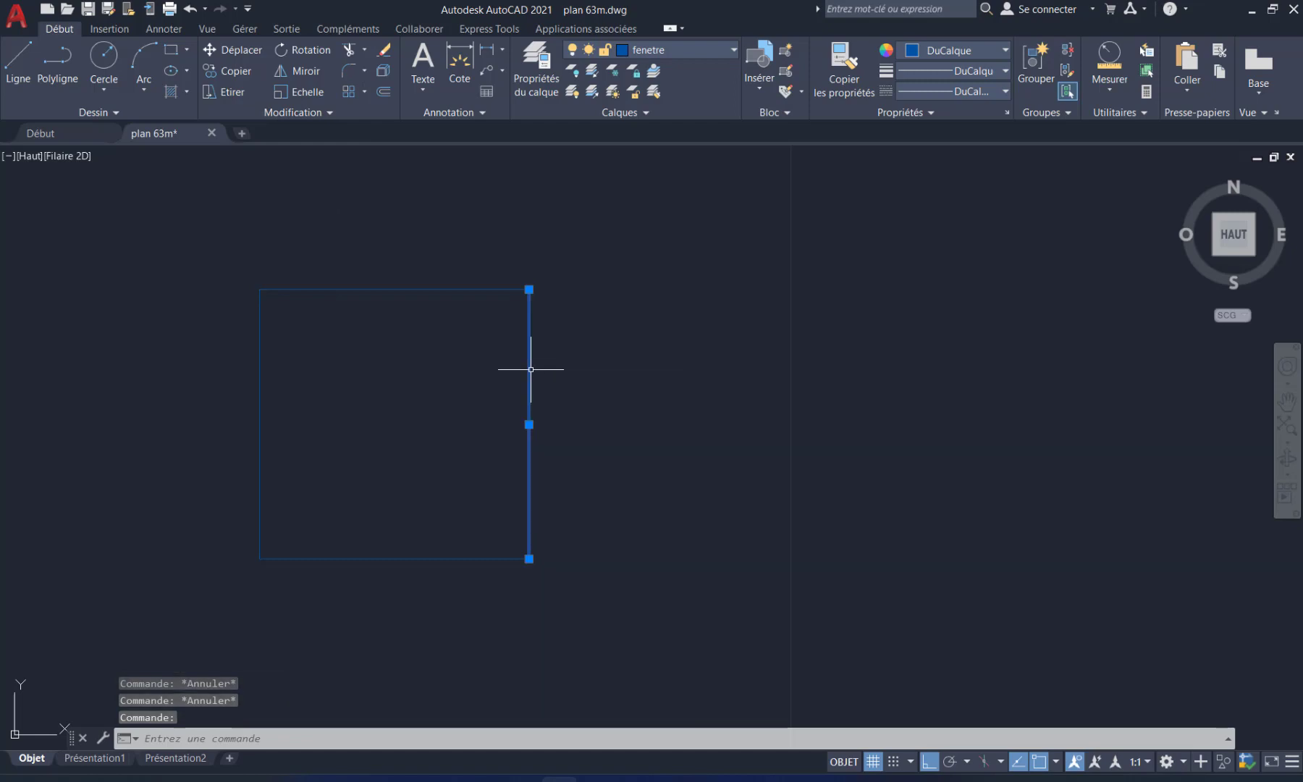
click(403, 289)
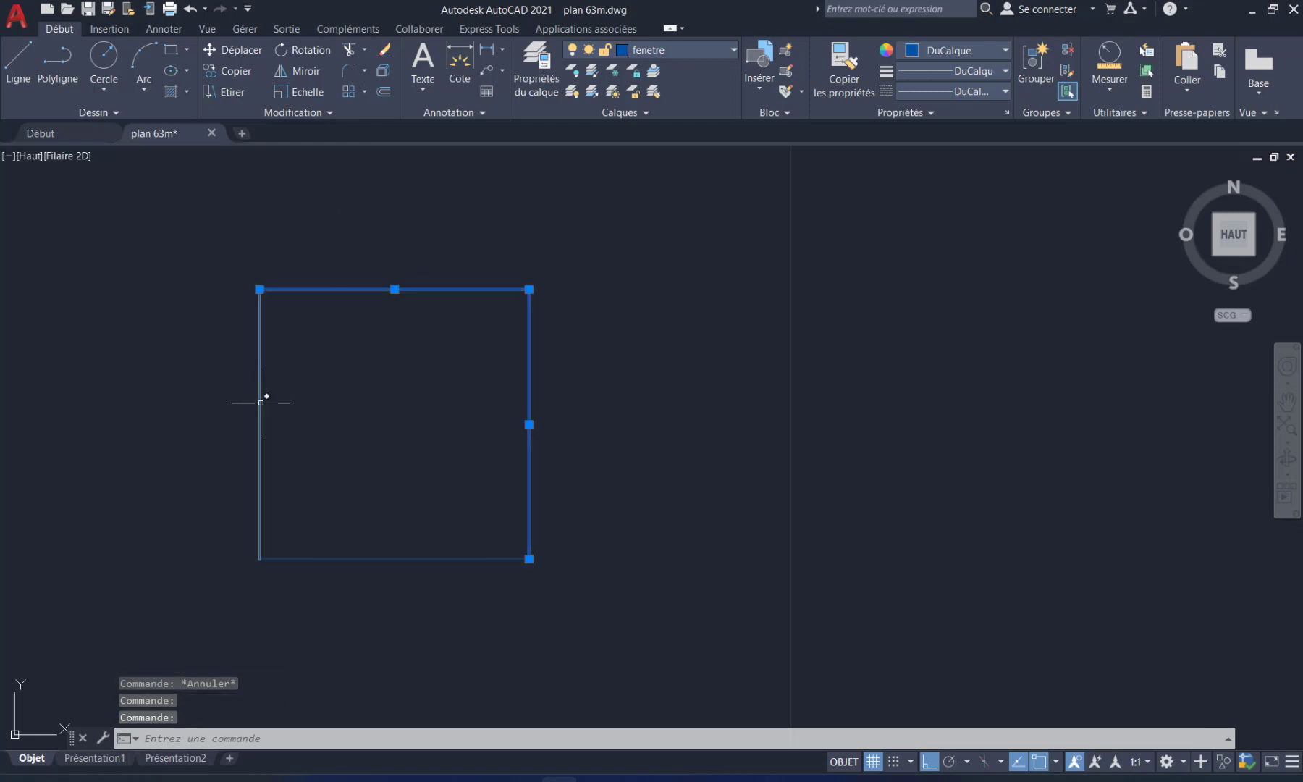
key(Escape)
key(Escape)
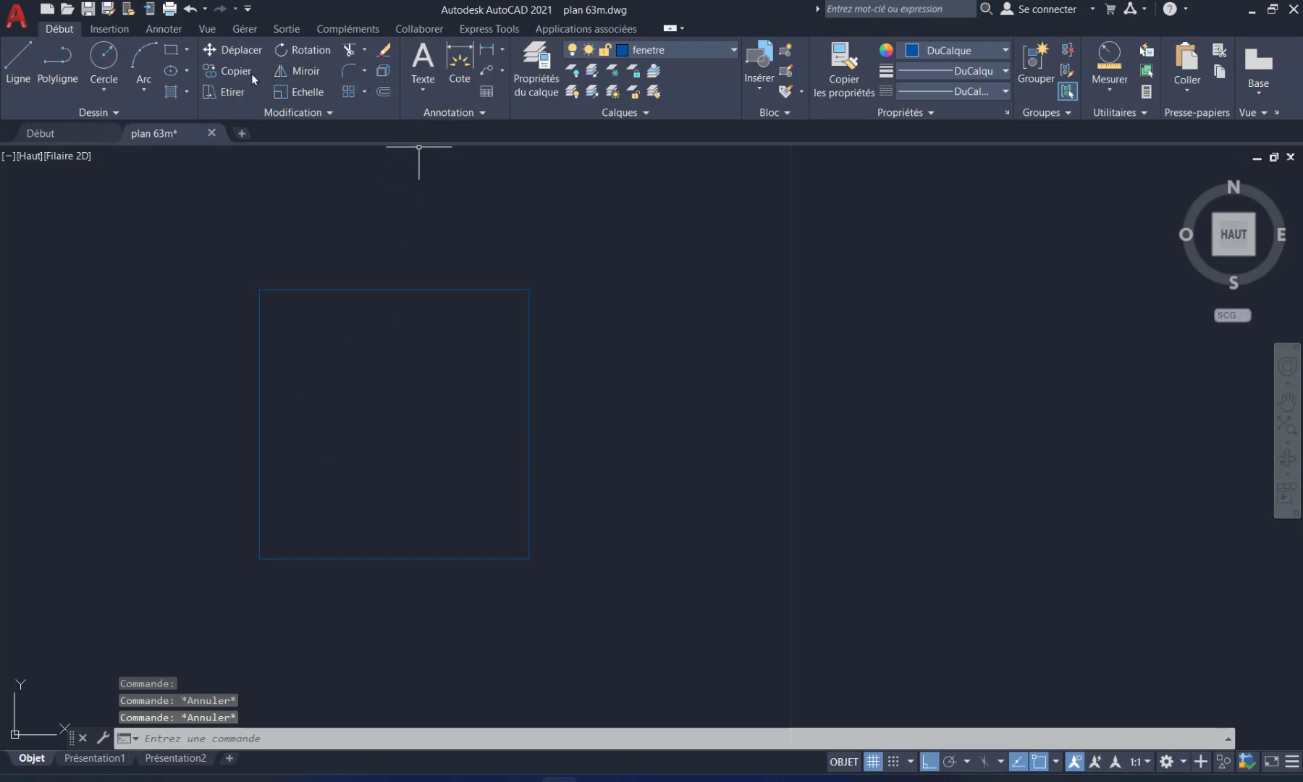
Step: Try a freehand rectangle about 5.2 units wide to the right of the square, and undo it
click(186, 50)
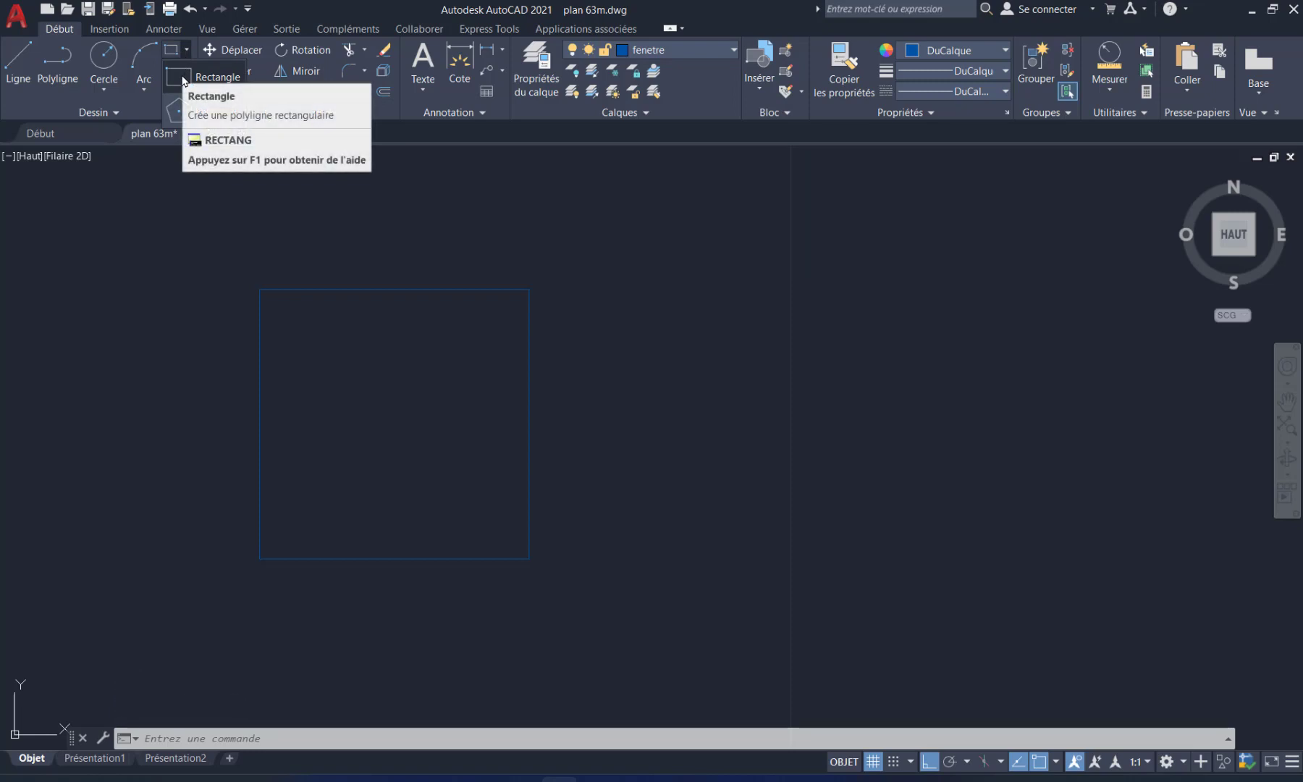
click(184, 78)
middle_drag(631, 423, 550, 400)
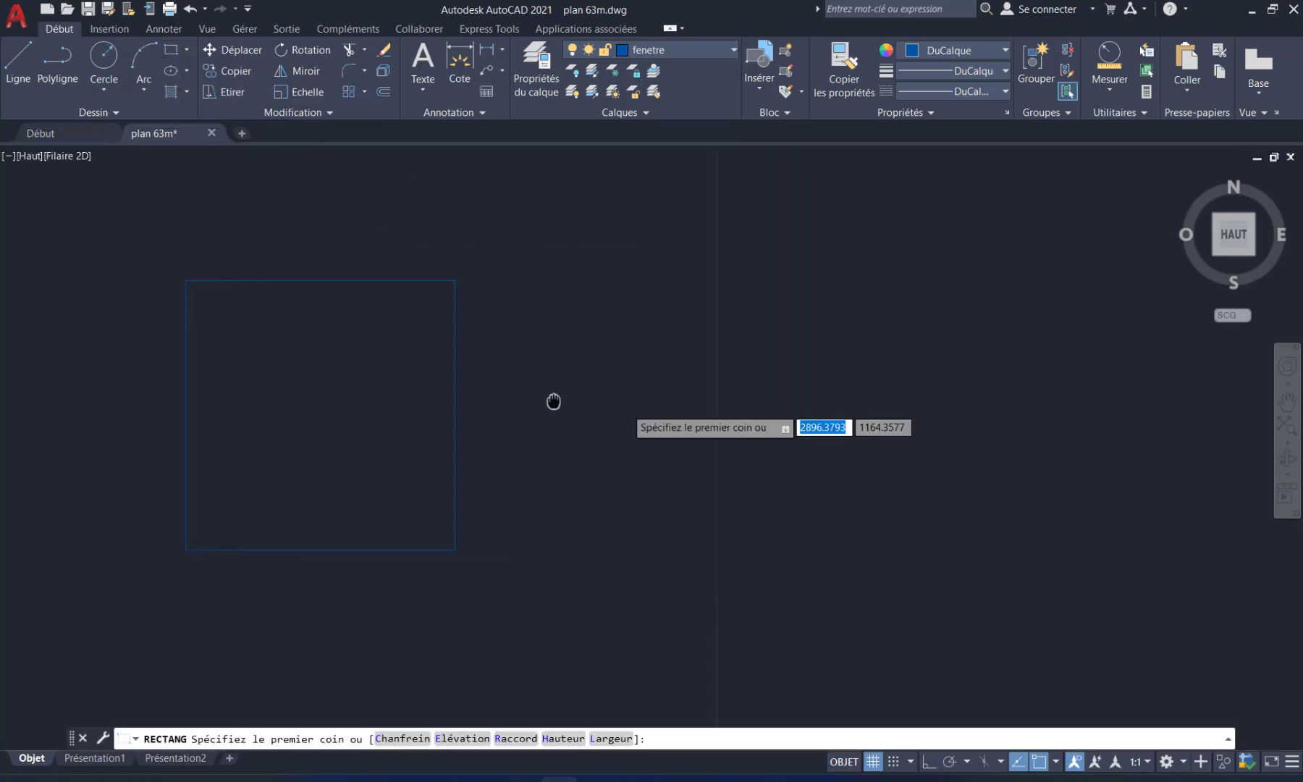
click(571, 288)
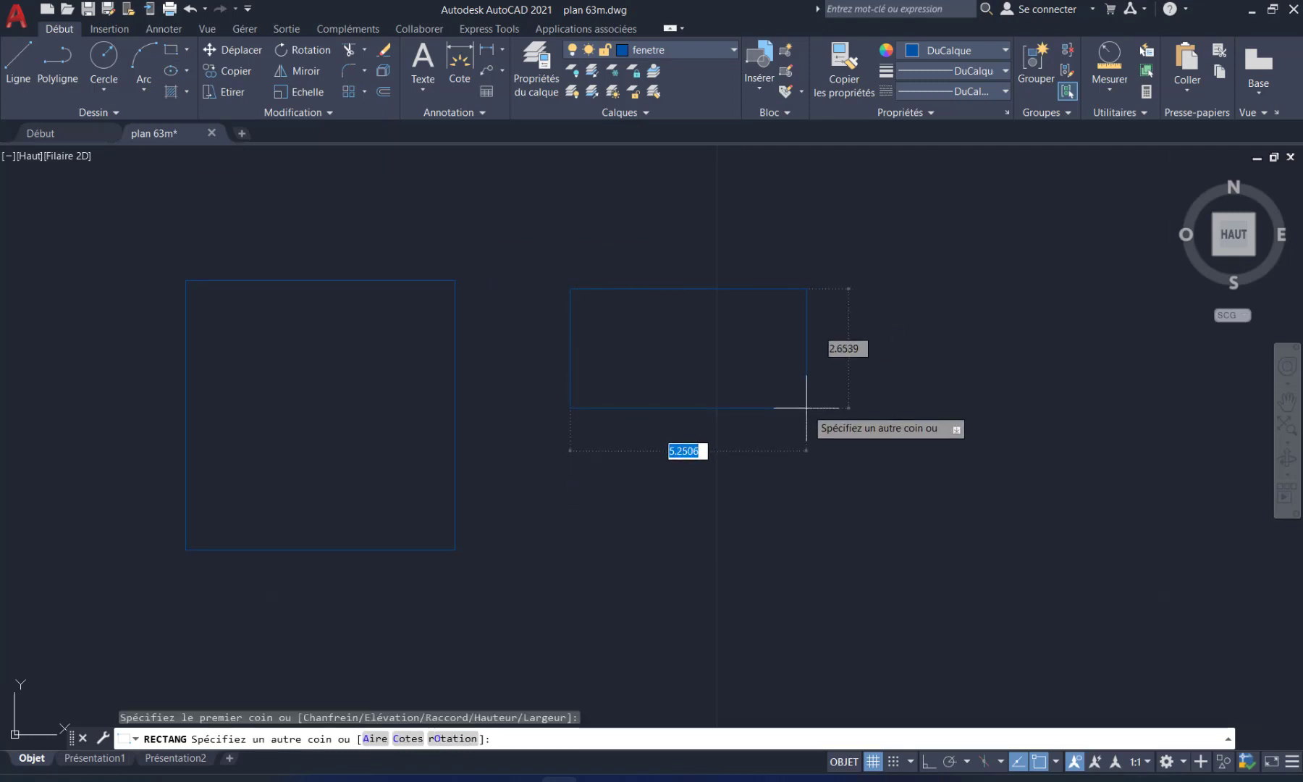
click(804, 555)
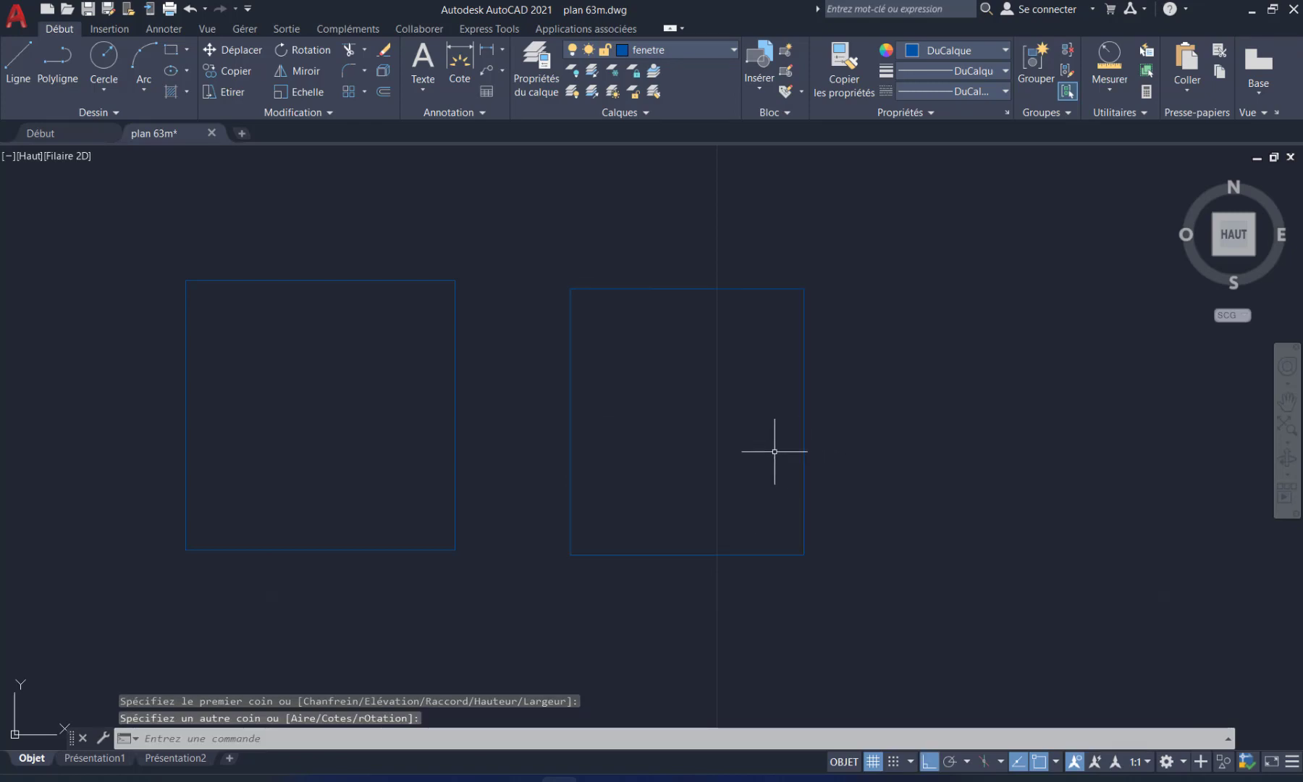
key(ctrl+z)
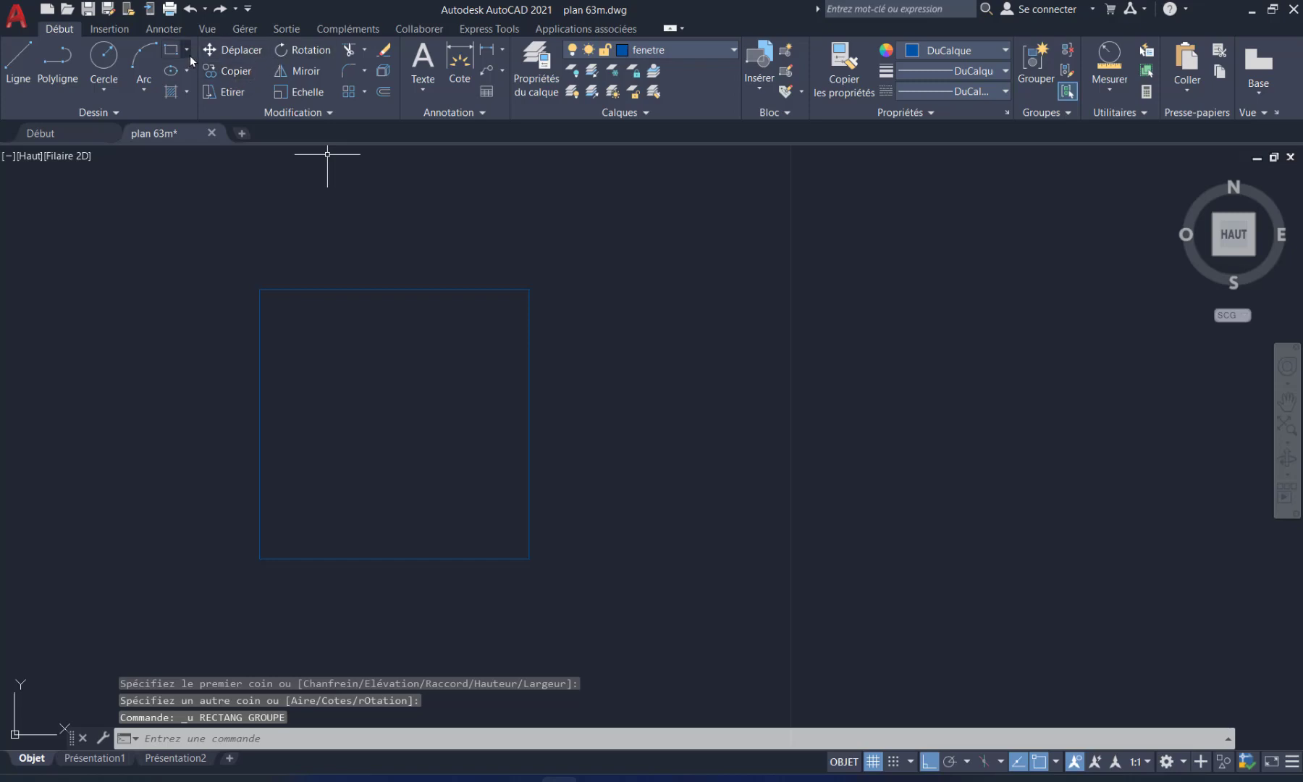
Step: Draw a rectangle to the right of the square using the Dimensions option, with length 6 and width 6
text(rec)
key(Return)
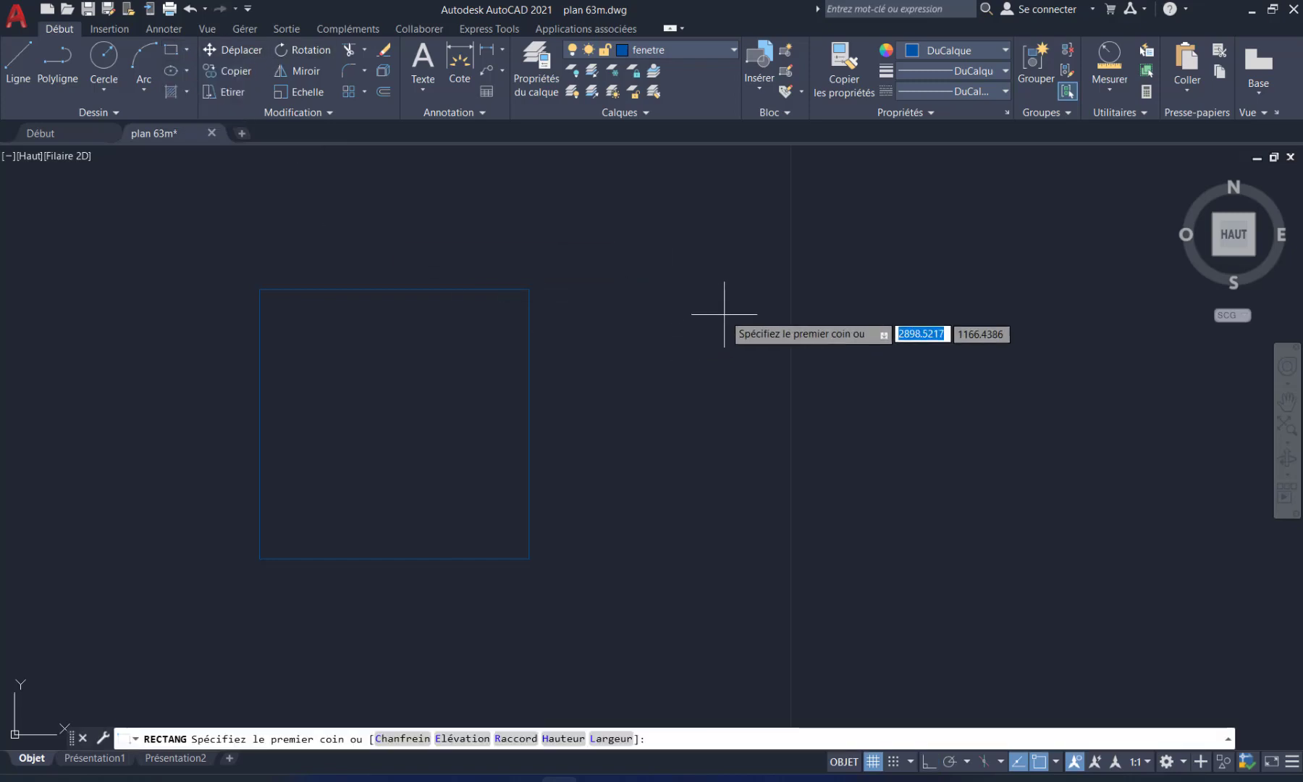
click(622, 292)
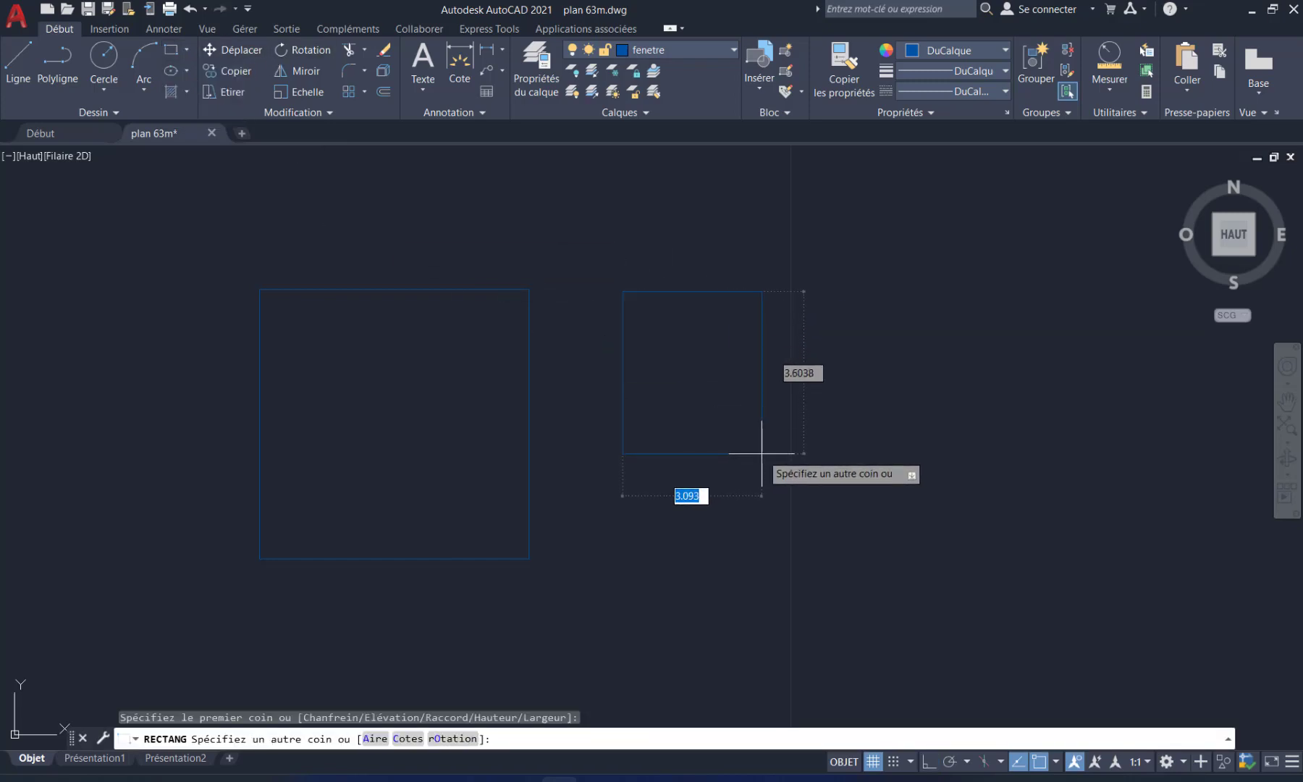
click(405, 739)
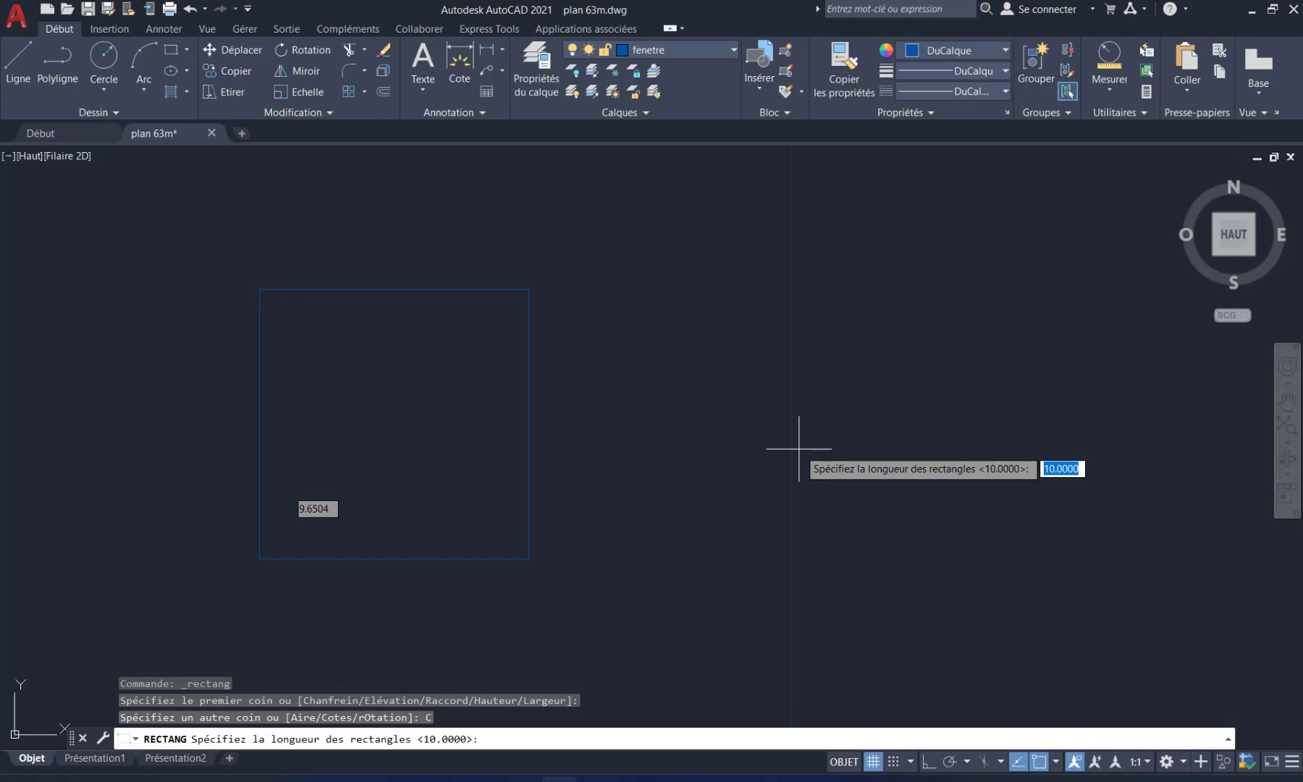
text(6)
key(Return)
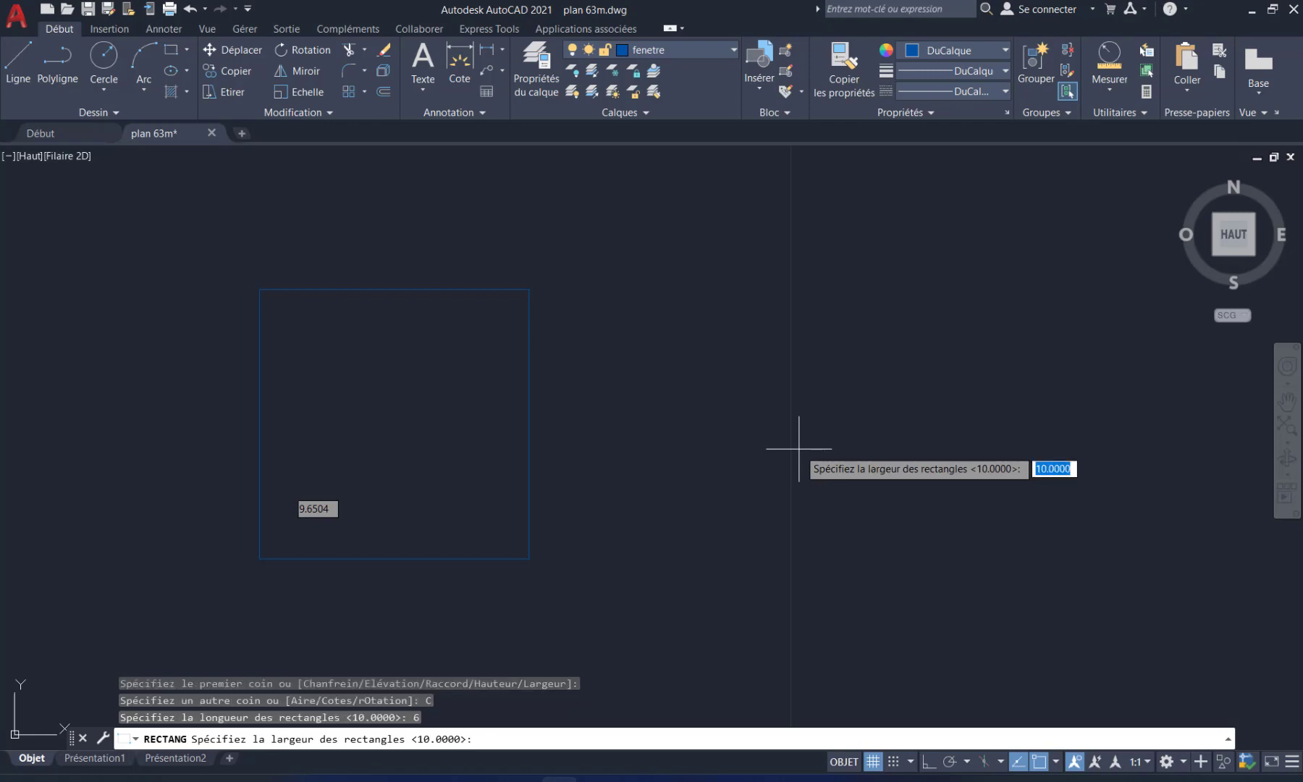
text(6)
key(Return)
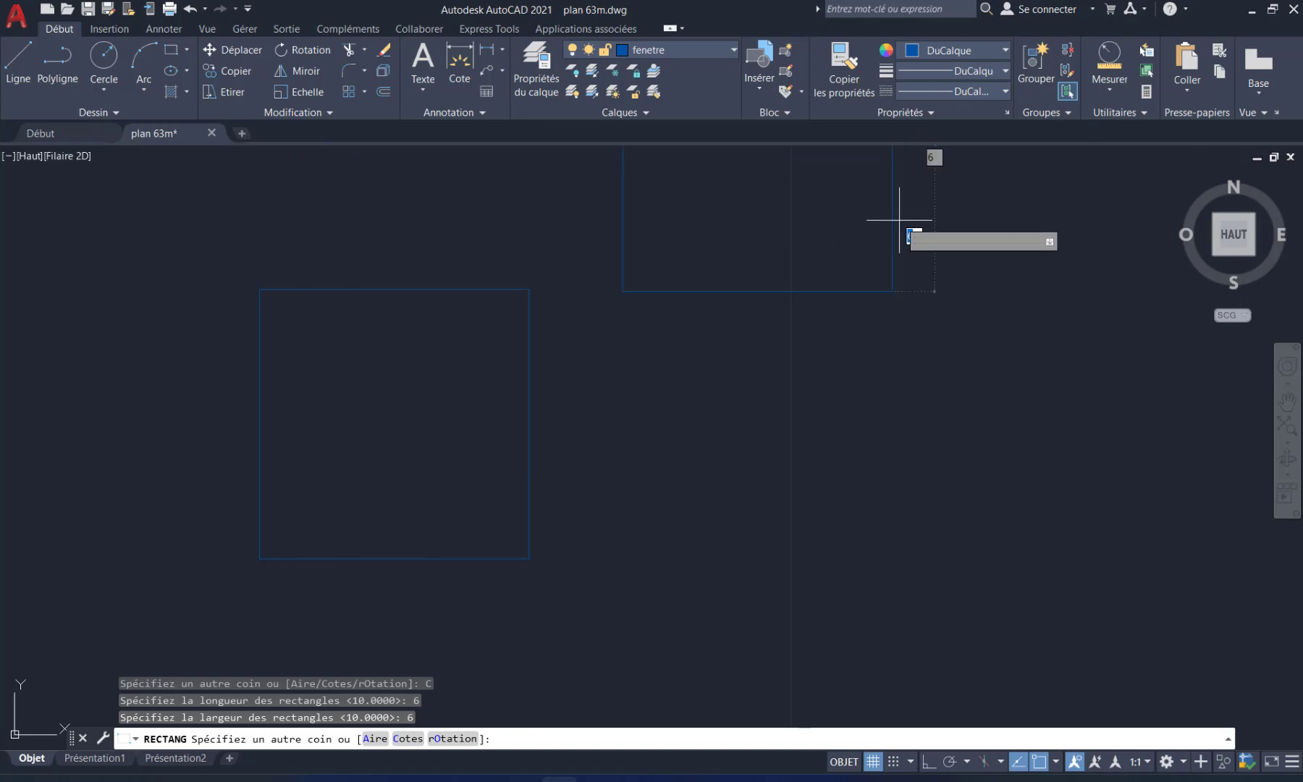
click(951, 495)
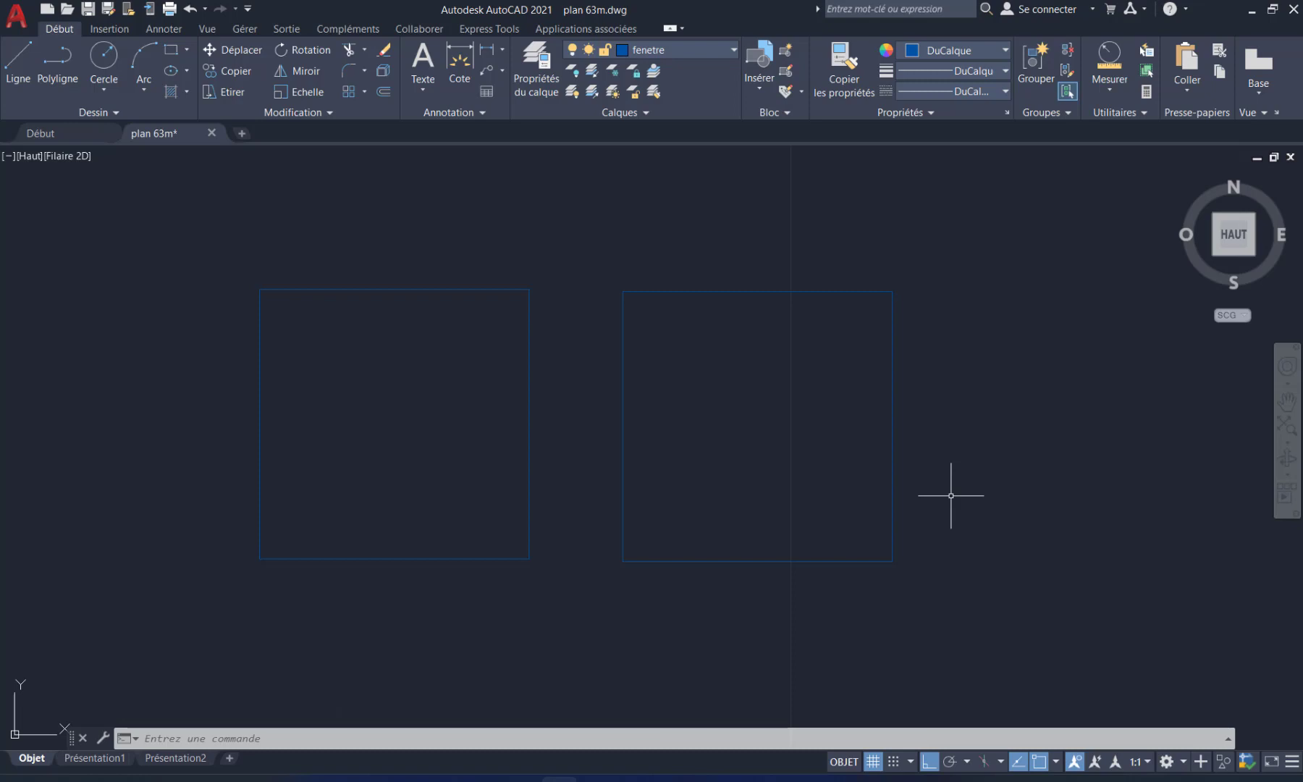
Step: Check the object type of the new 6 by 6 rectangle, select it as one object, and clear the selection
middle_drag(759, 435, 730, 425)
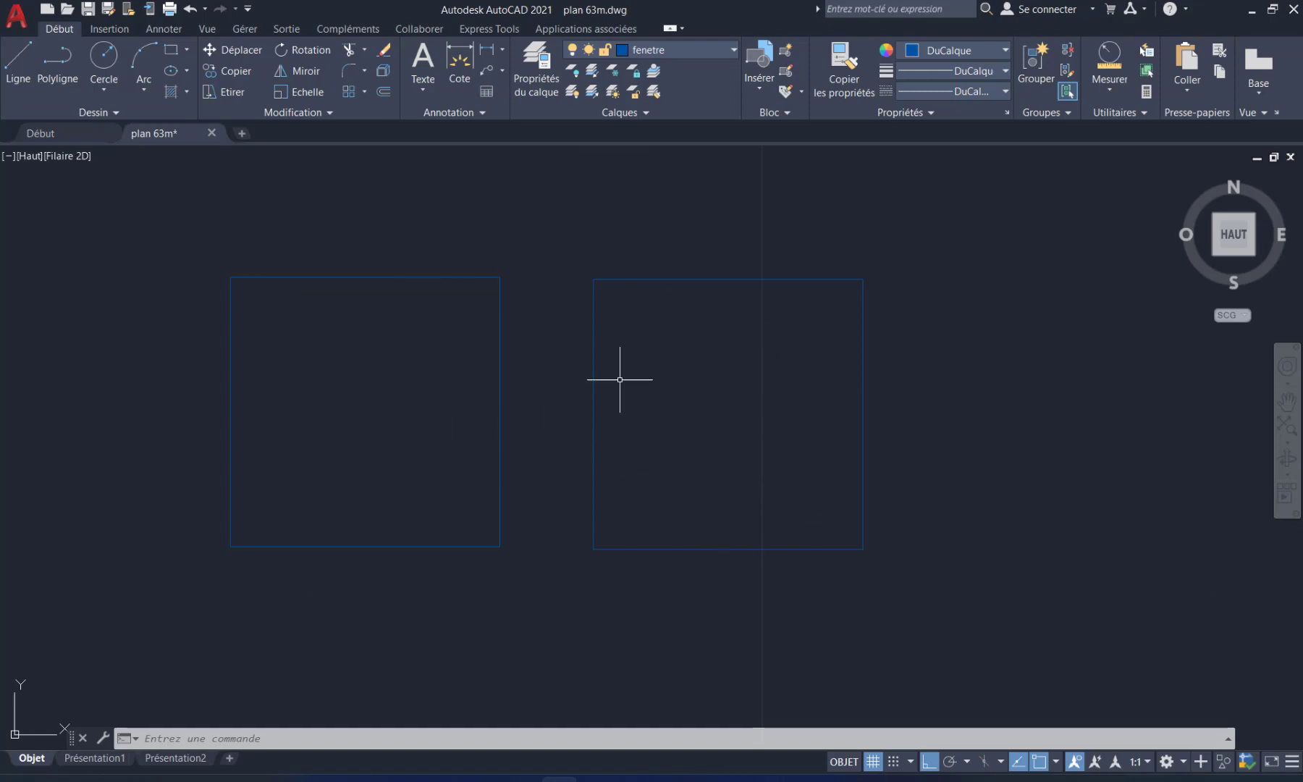
middle_drag(704, 413, 692, 426)
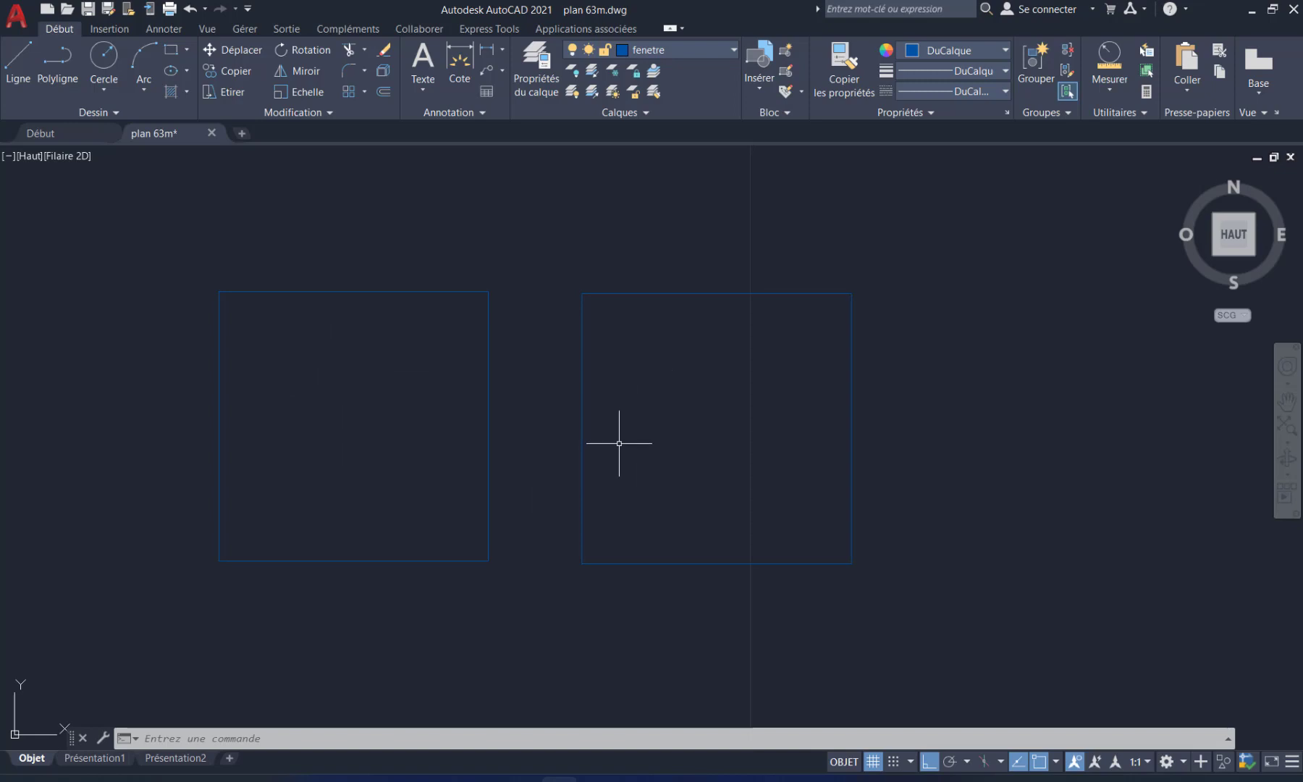
mouse_move(583, 404)
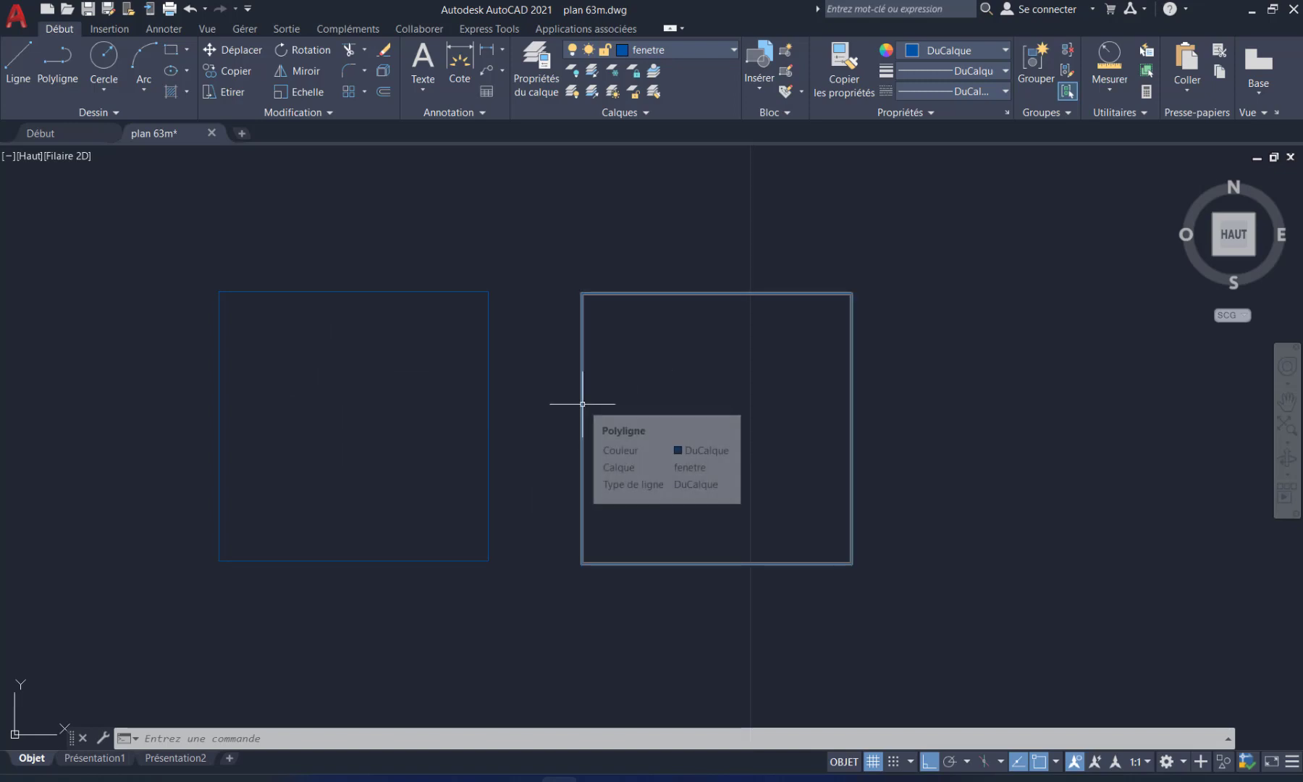
click(583, 404)
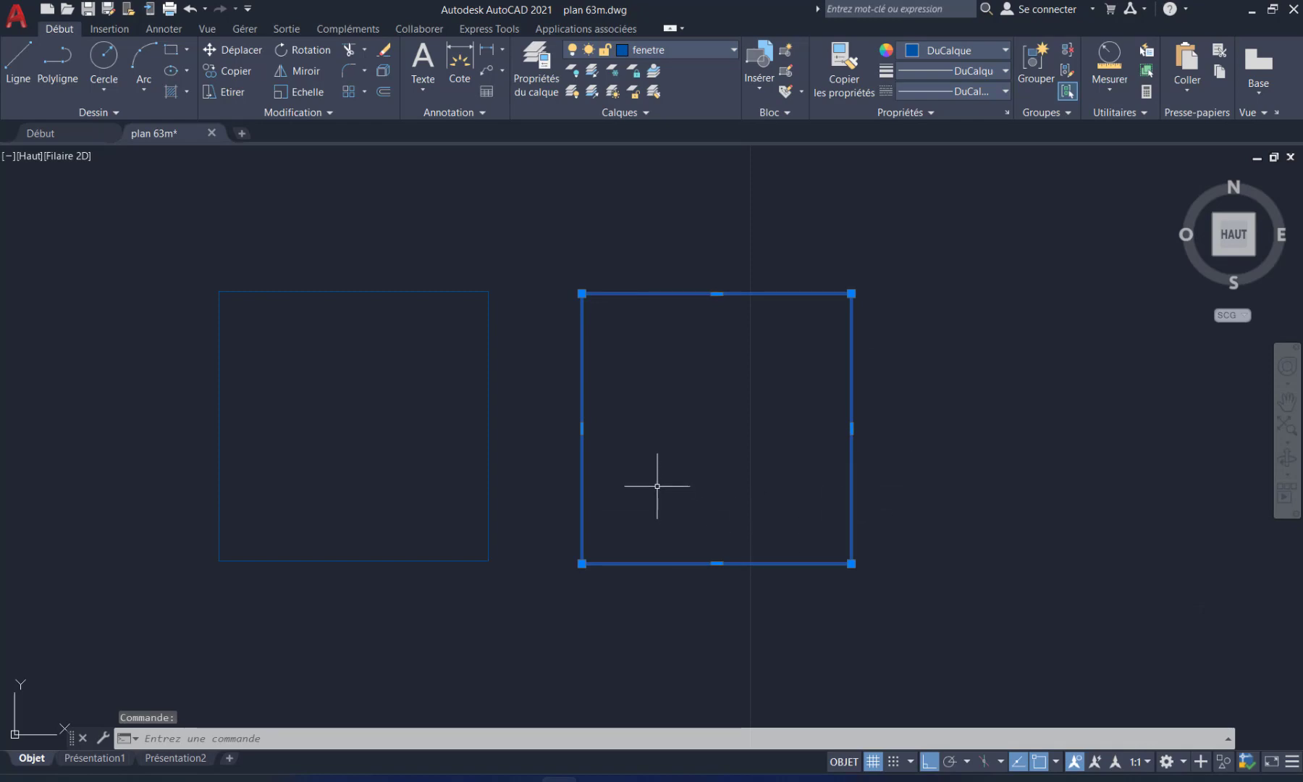
key(Escape)
key(Escape)
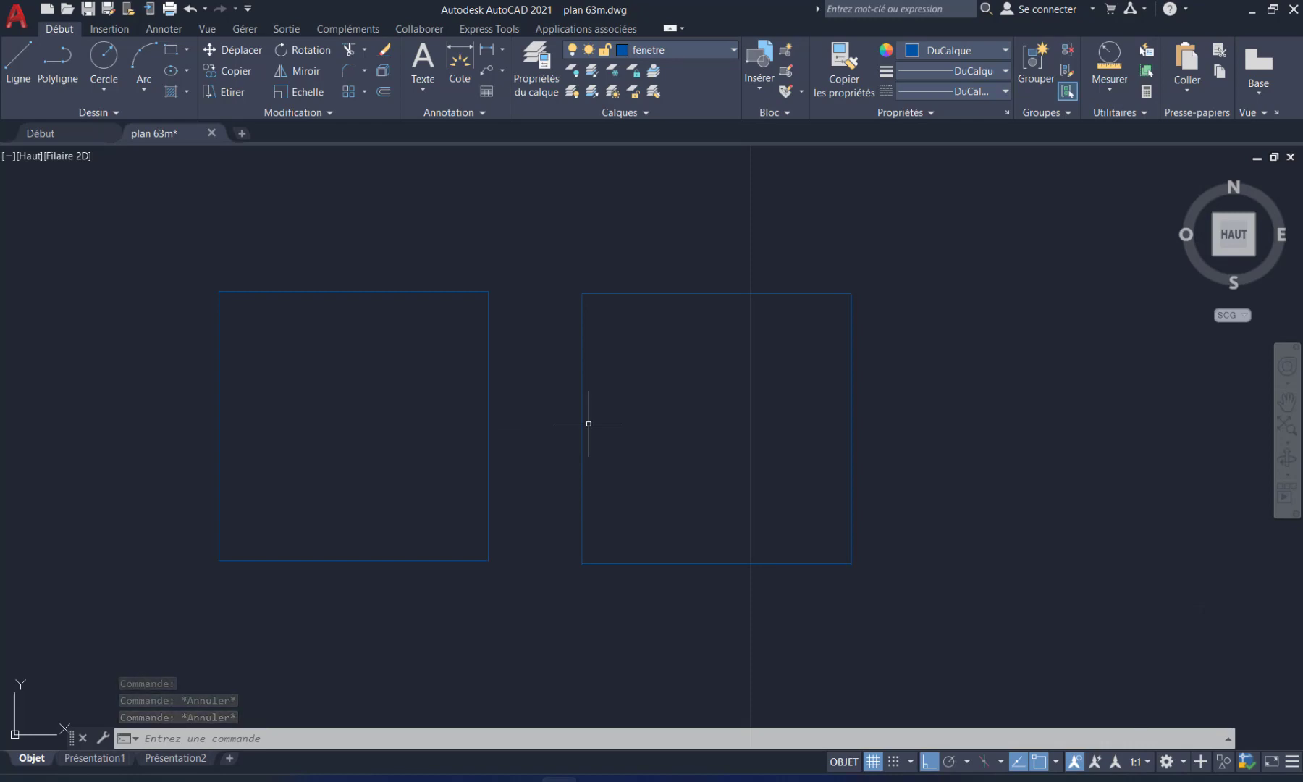
Step: Select the right and top sides of the original square for comparison with the rectangle, and clear the selection
click(488, 457)
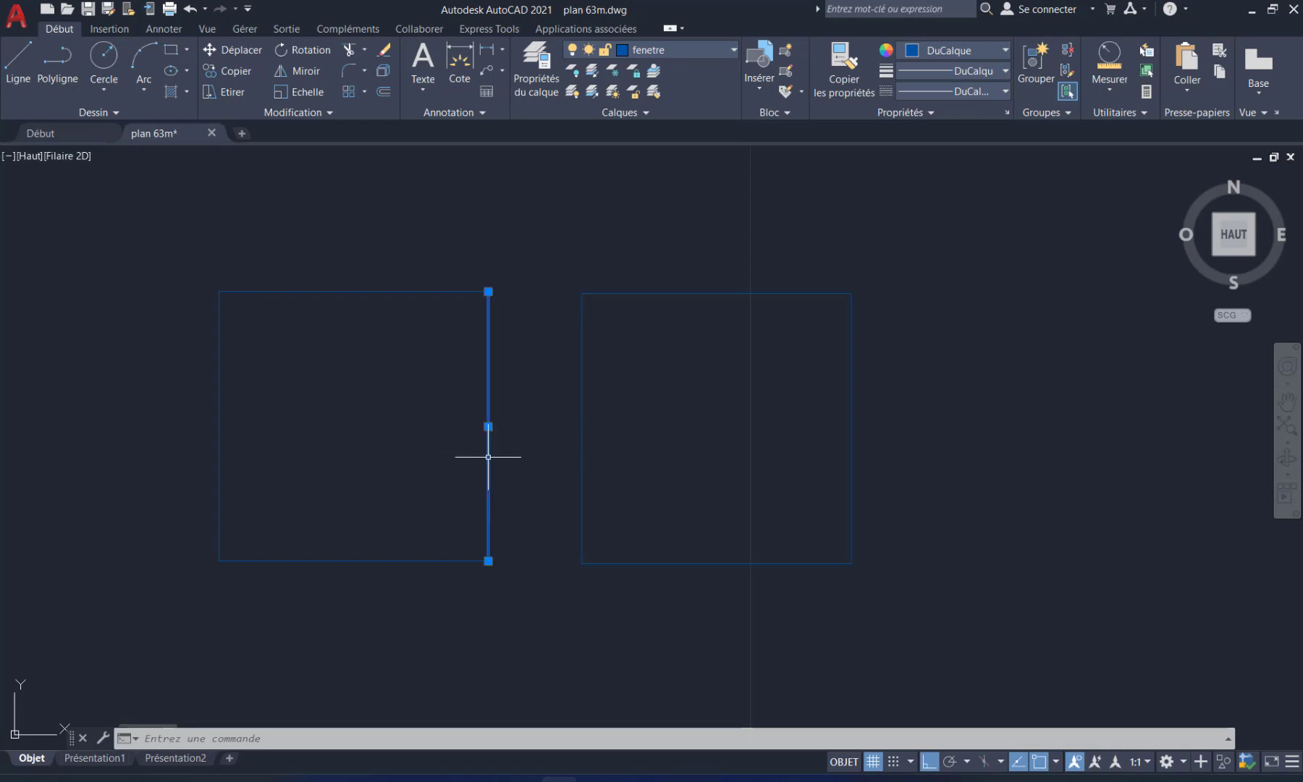
click(343, 290)
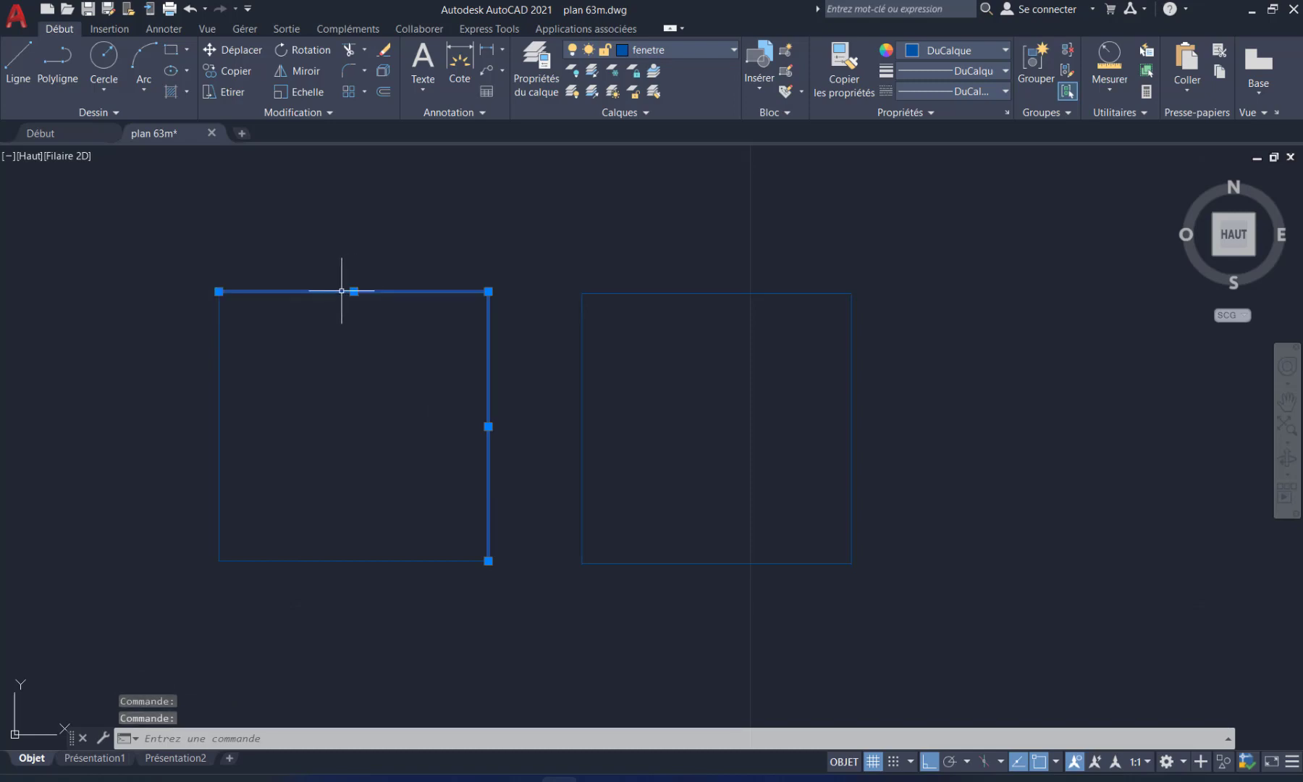
key(Escape)
key(Escape)
key(Escape)
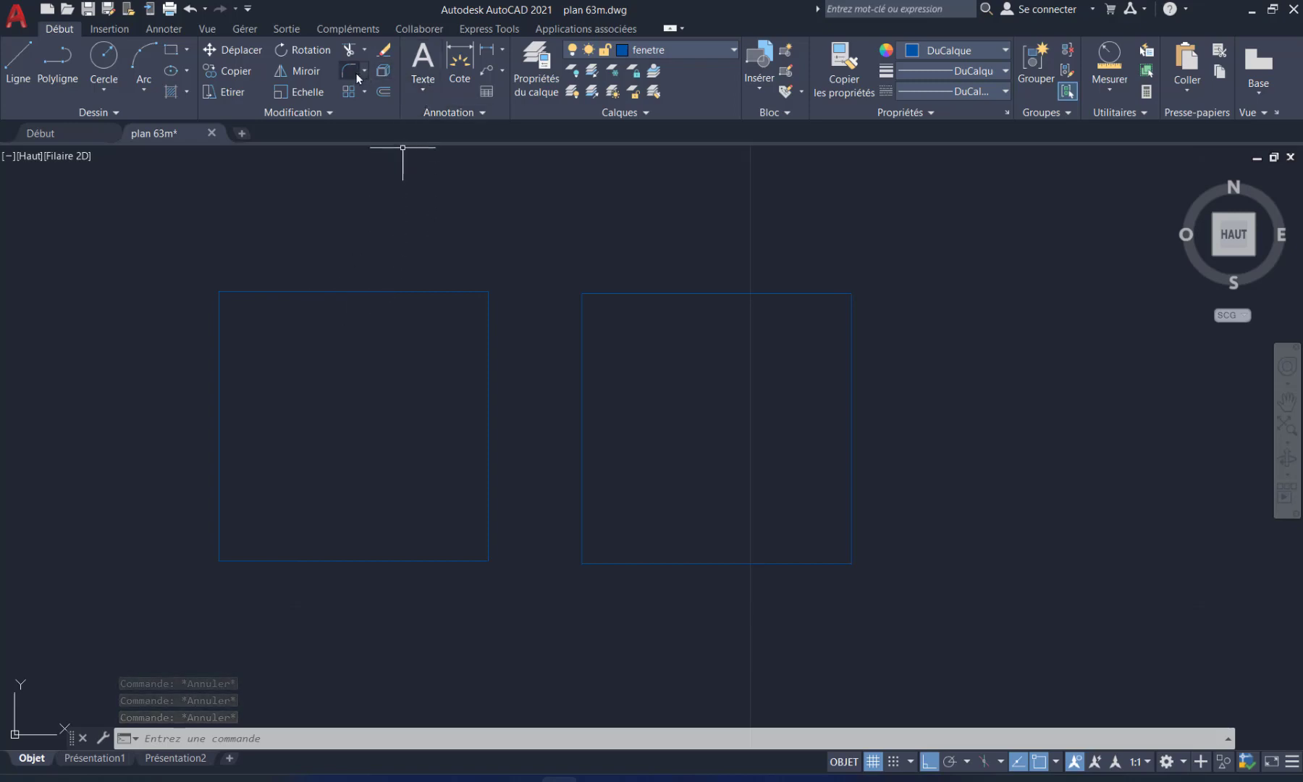
Step: Explode the new 6 by 6 rectangle beside the original square into separate lines
click(365, 89)
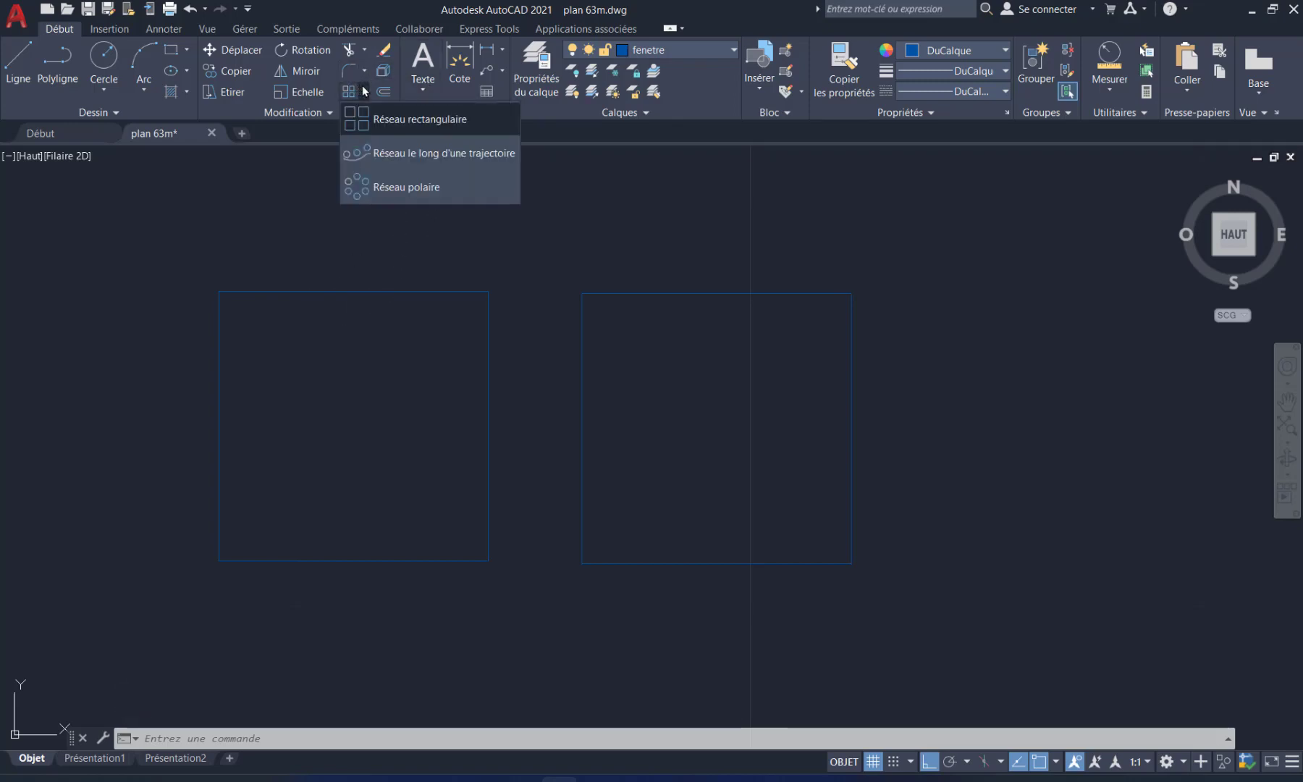
click(365, 90)
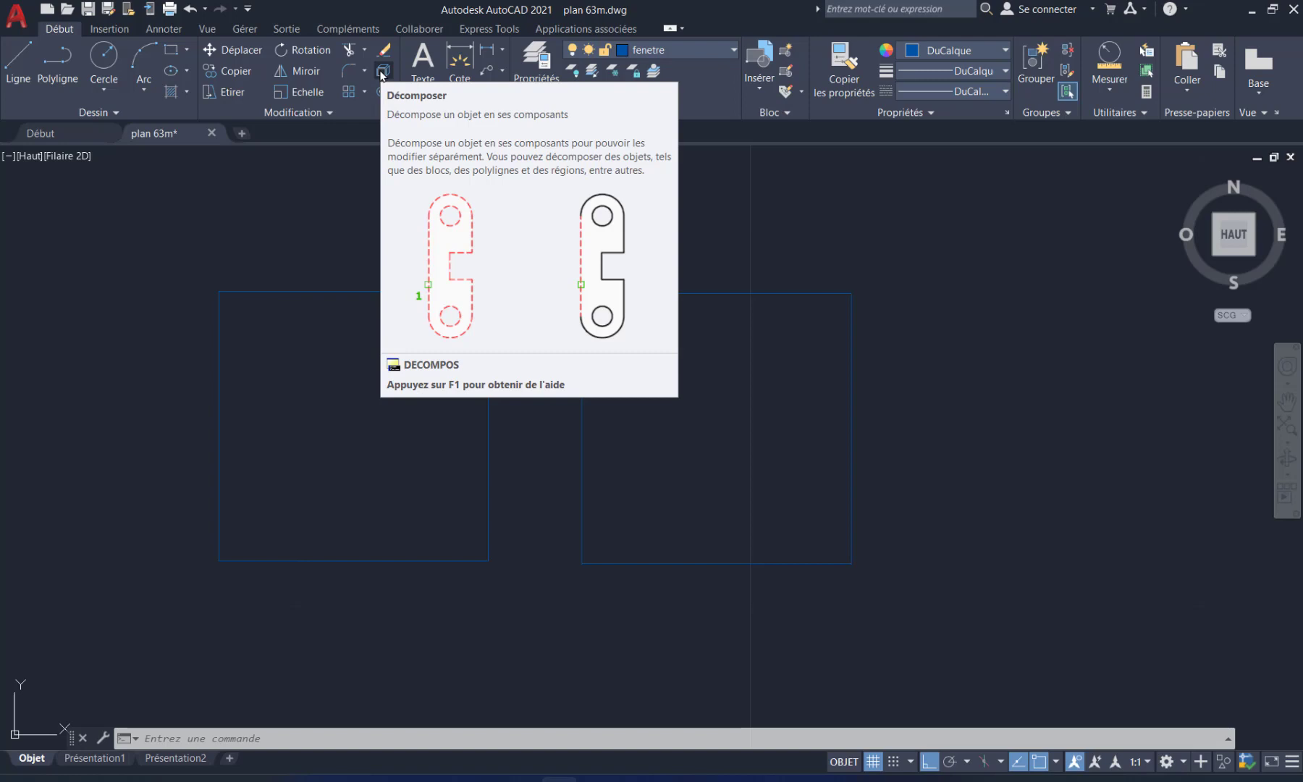
click(700, 292)
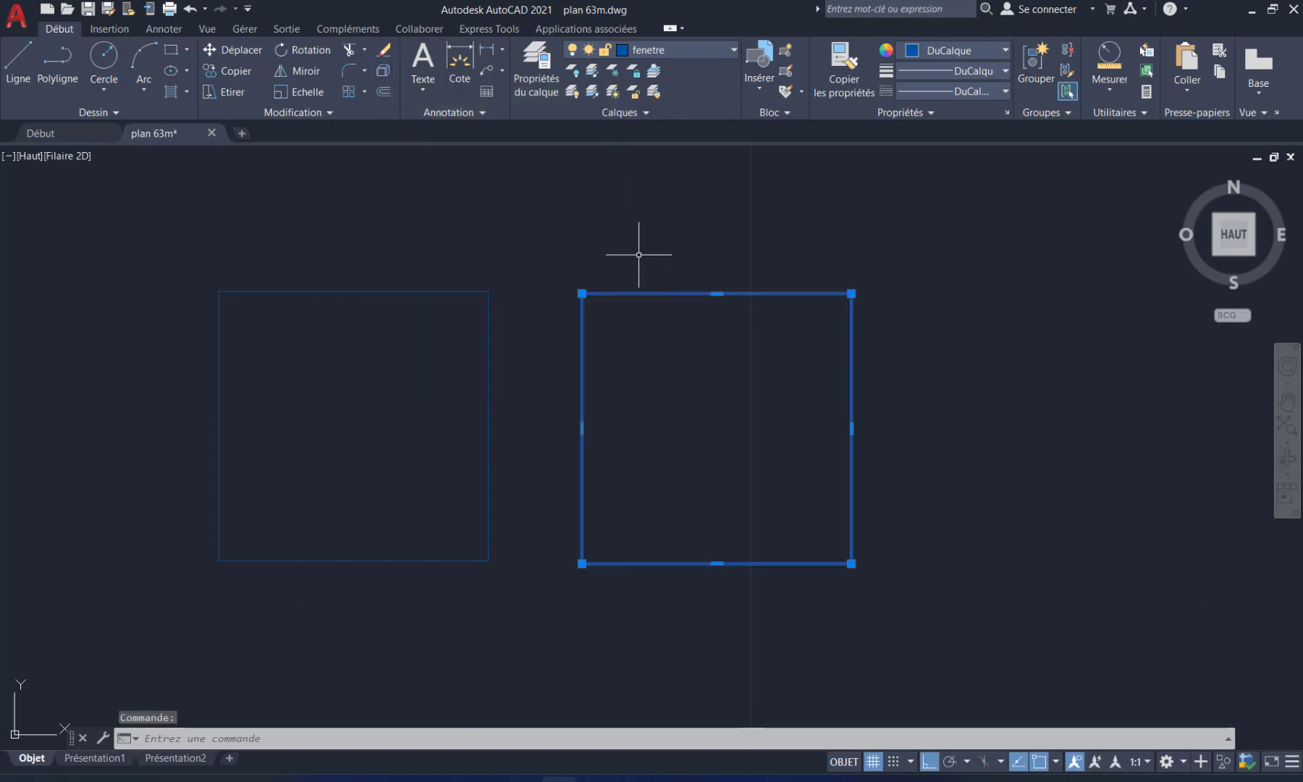
click(383, 71)
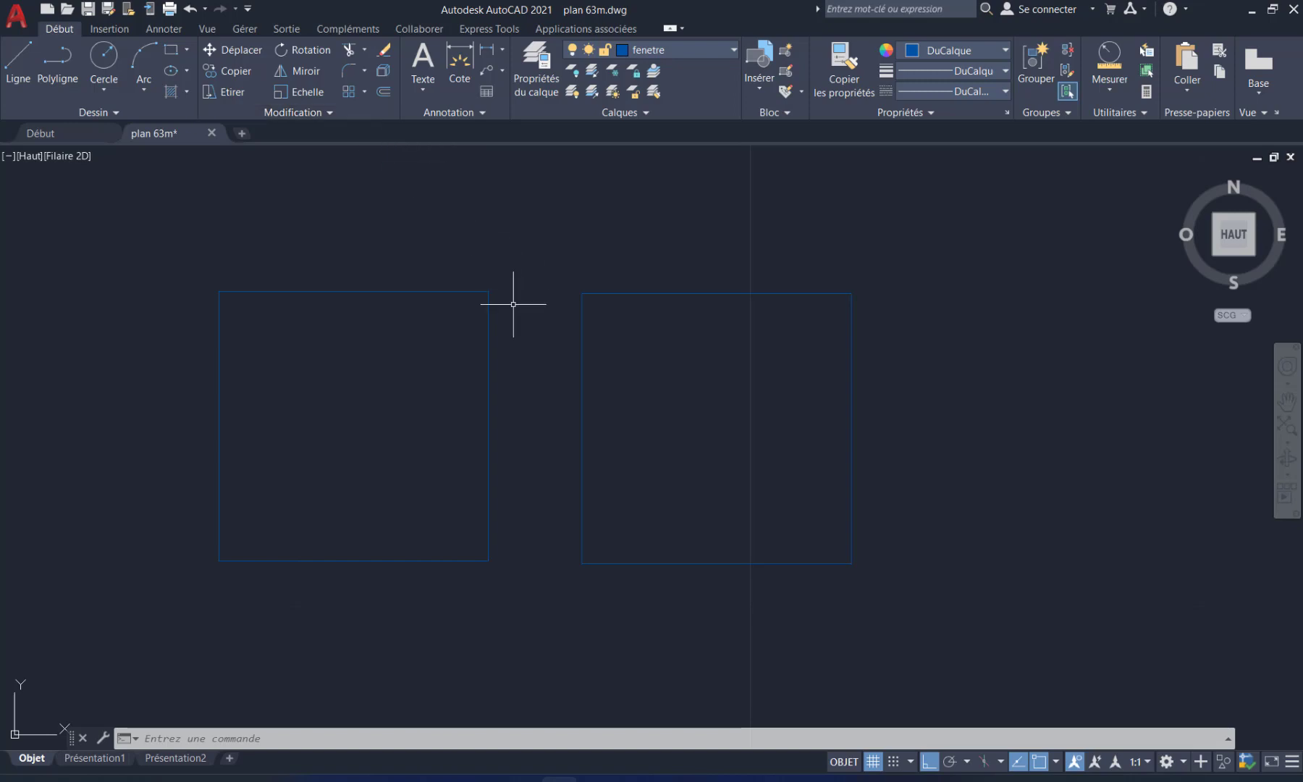
middle_drag(507, 330, 473, 323)
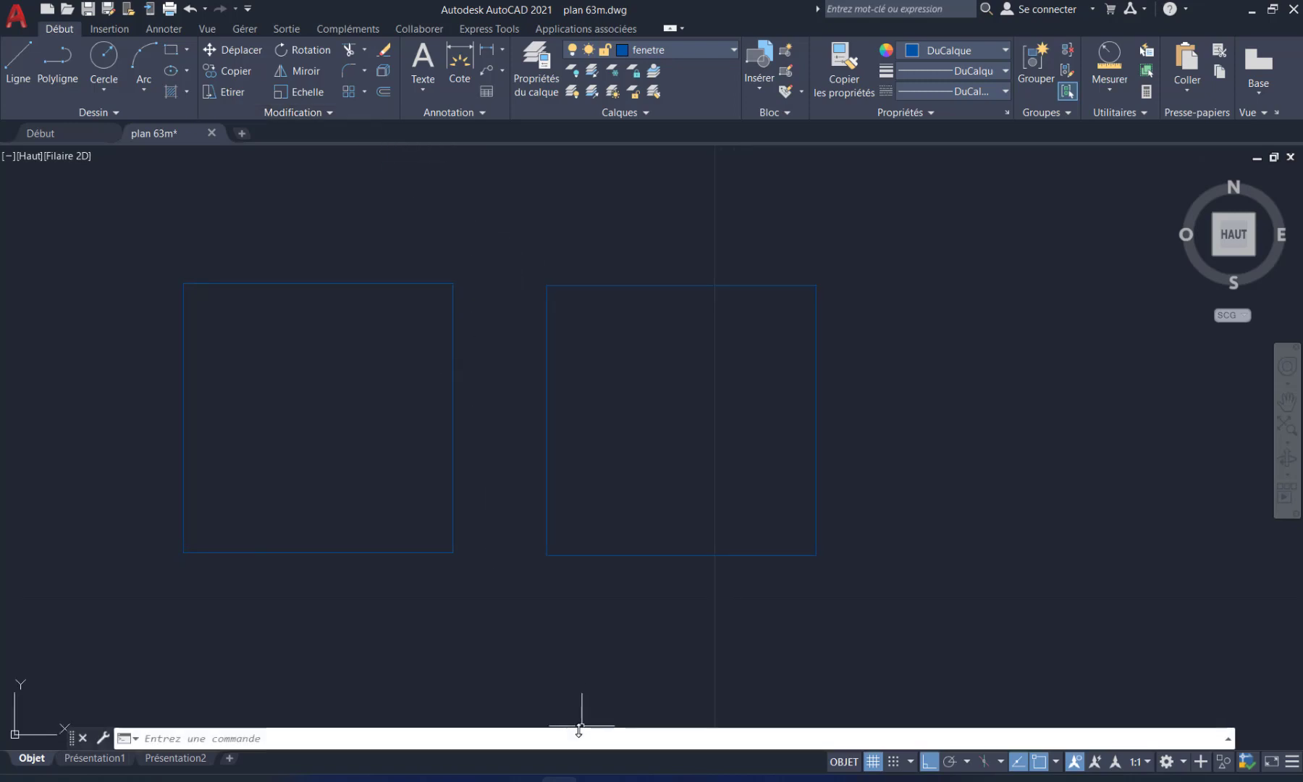
mouse_move(558, 779)
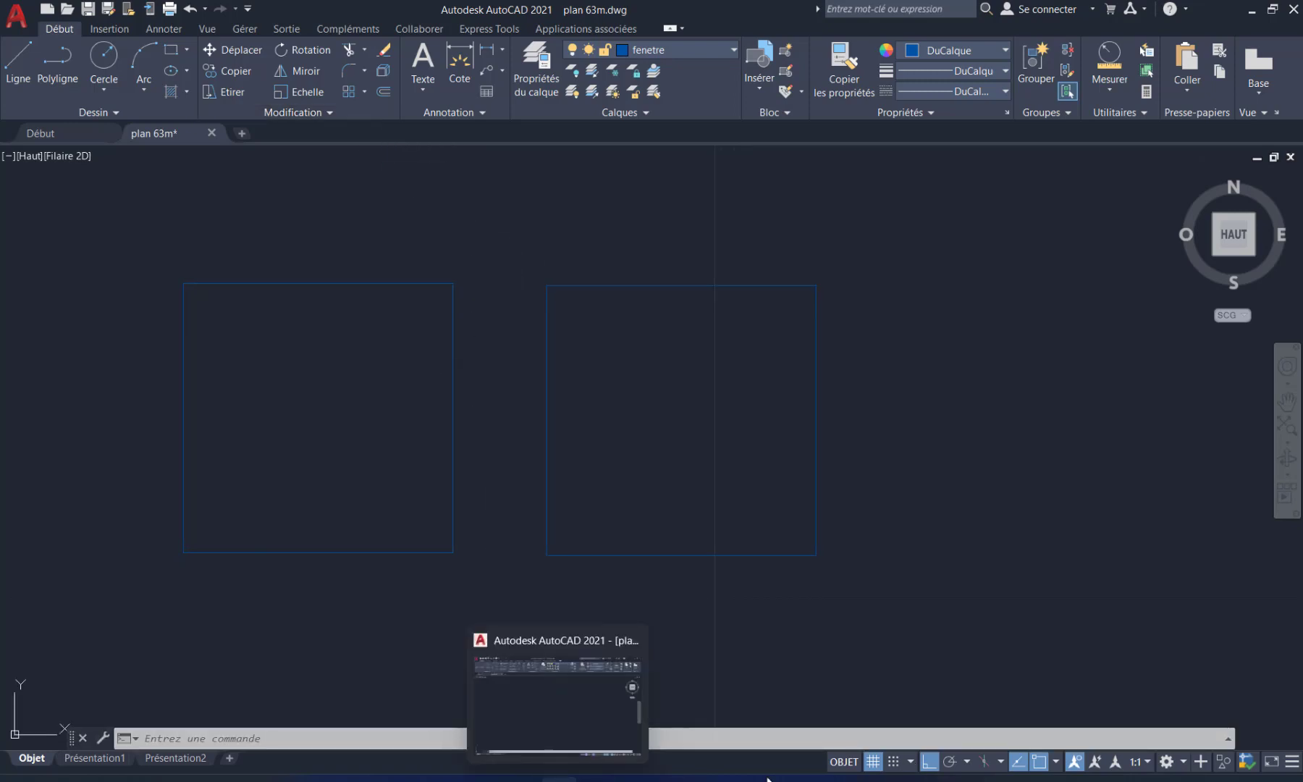